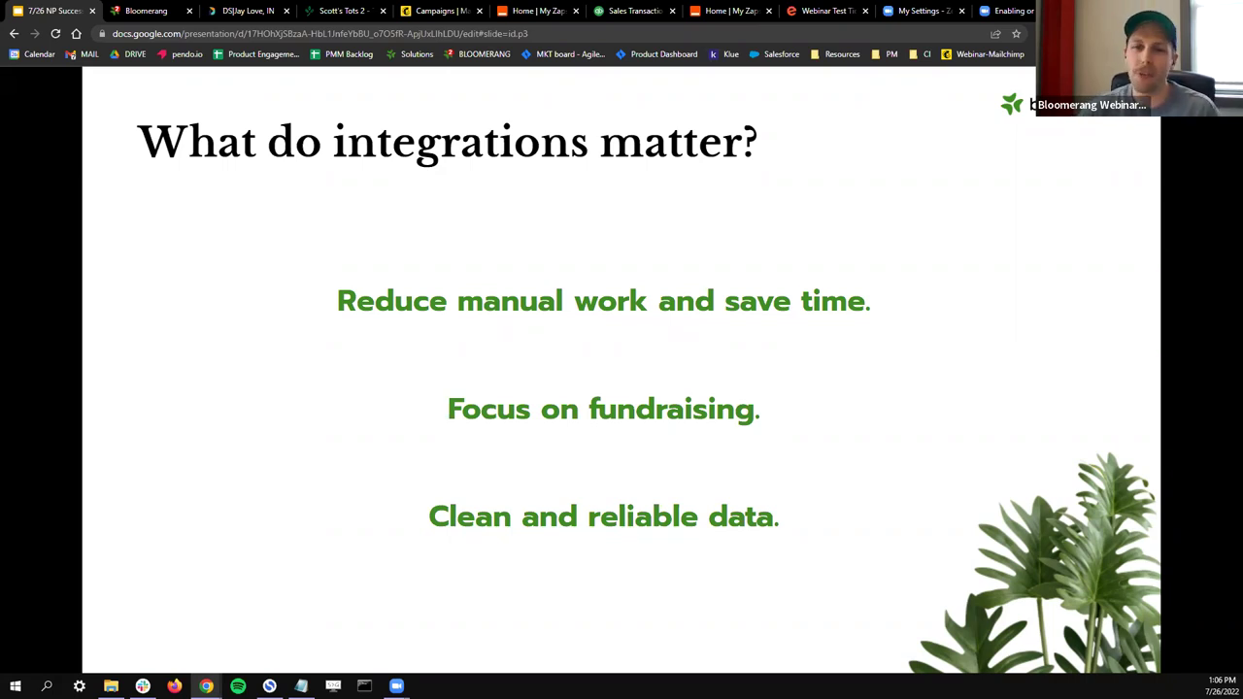
Advance from the 'What do integrations matter?' slide to the 'Types of integrations' slide.
{"action": "left_click", "coordinate": [844, 374]}
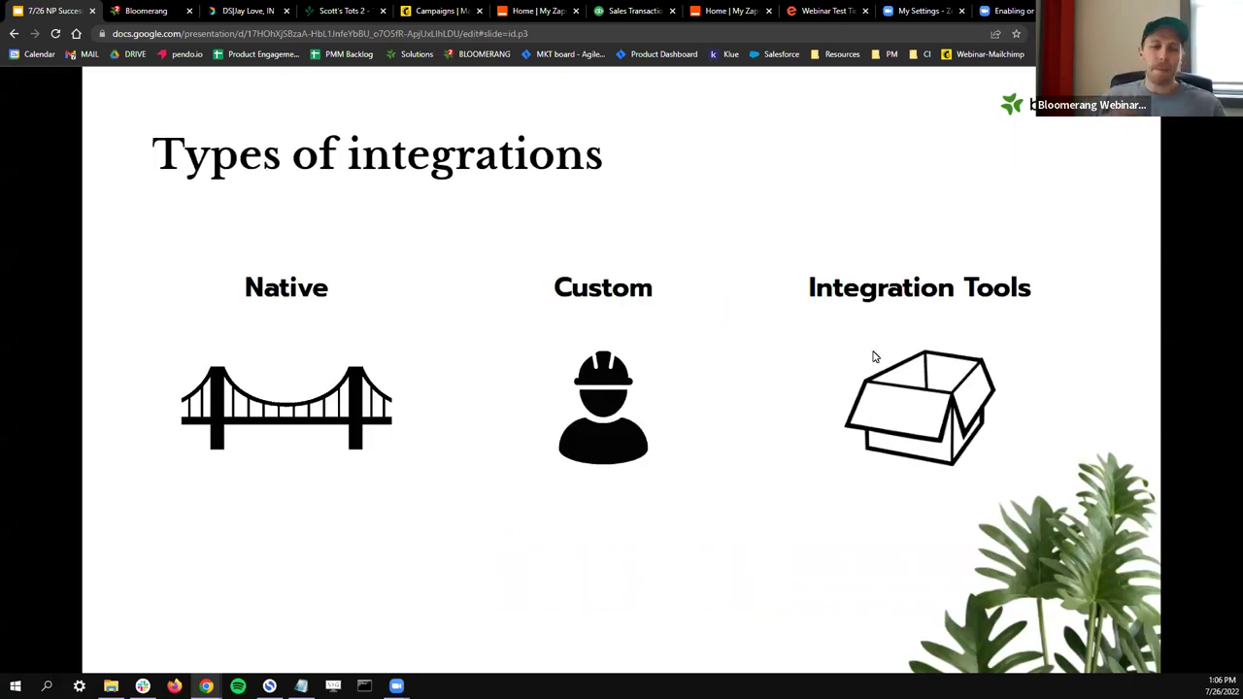
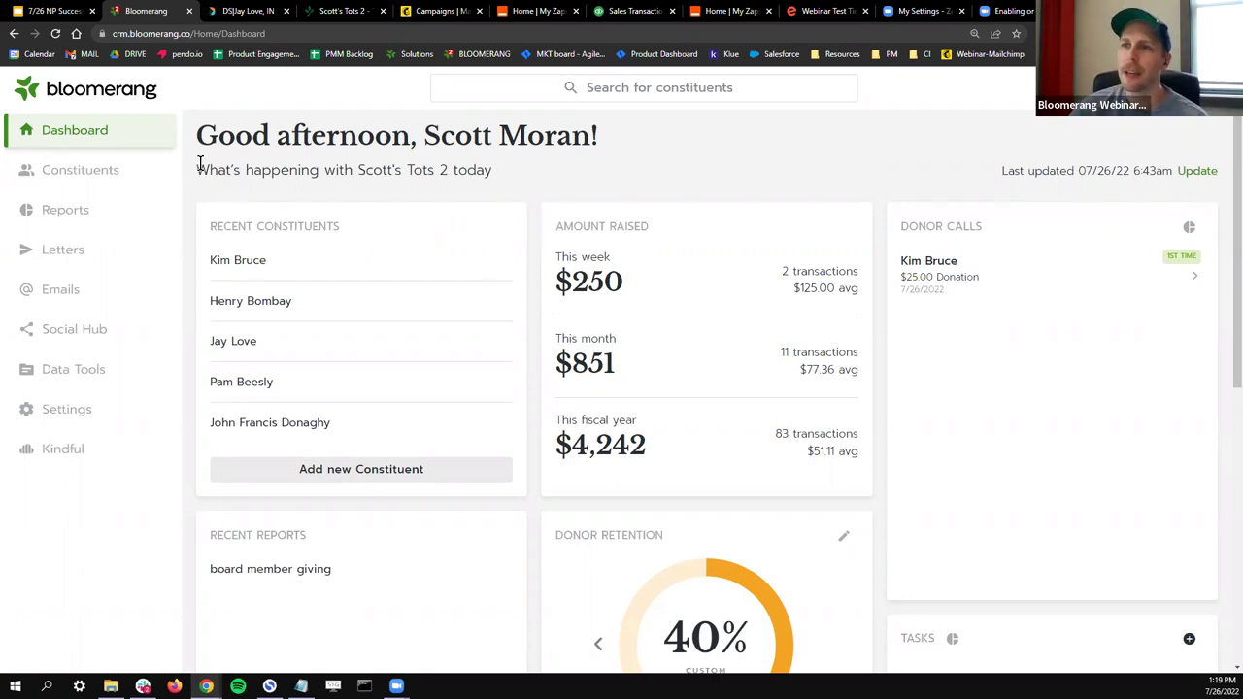
Open a recent household's constituent record and highlight its Cold engagement level.
{"action": "left_click", "coordinate": [111, 173]}
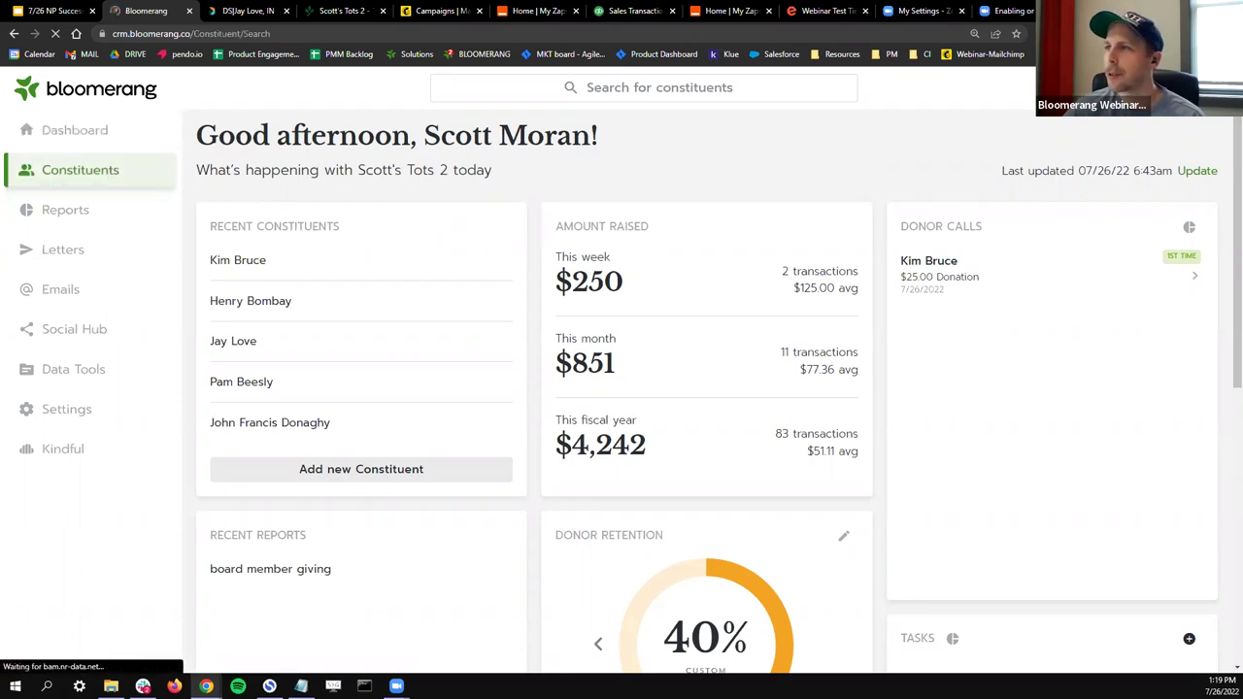
{"action": "left_click", "coordinate": [219, 335]}
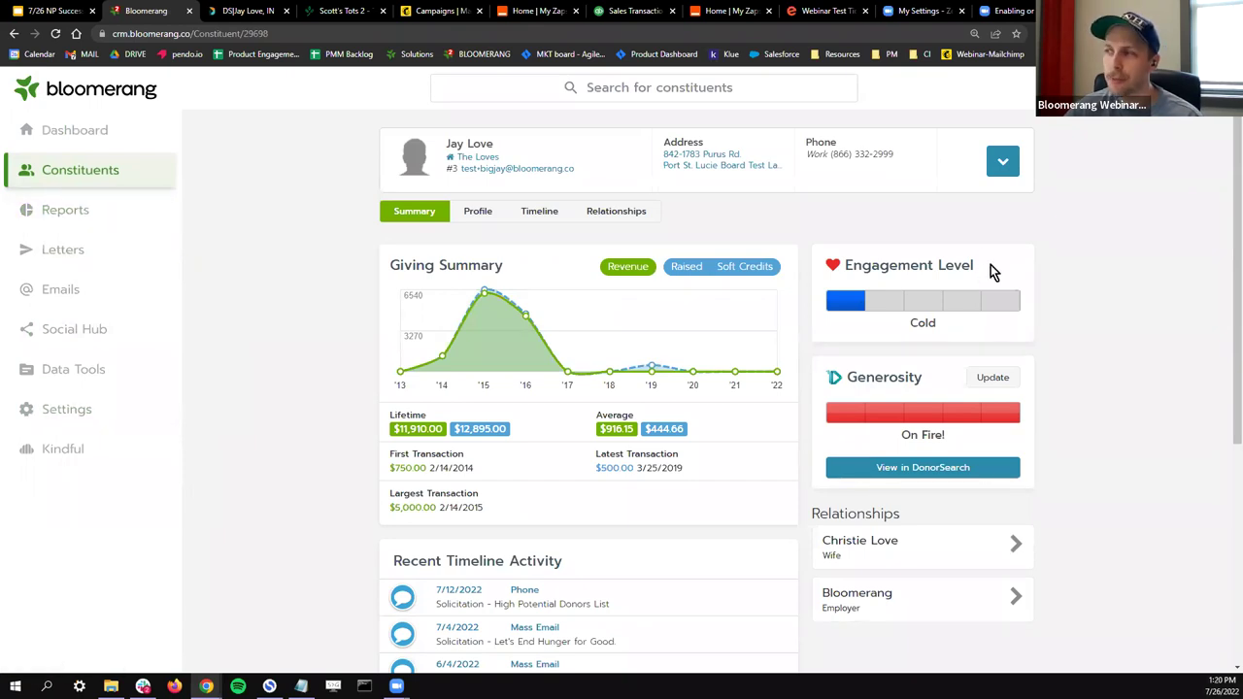
{"action": "left_click_drag", "start_coordinate": [974, 265], "coordinate": [840, 267]}
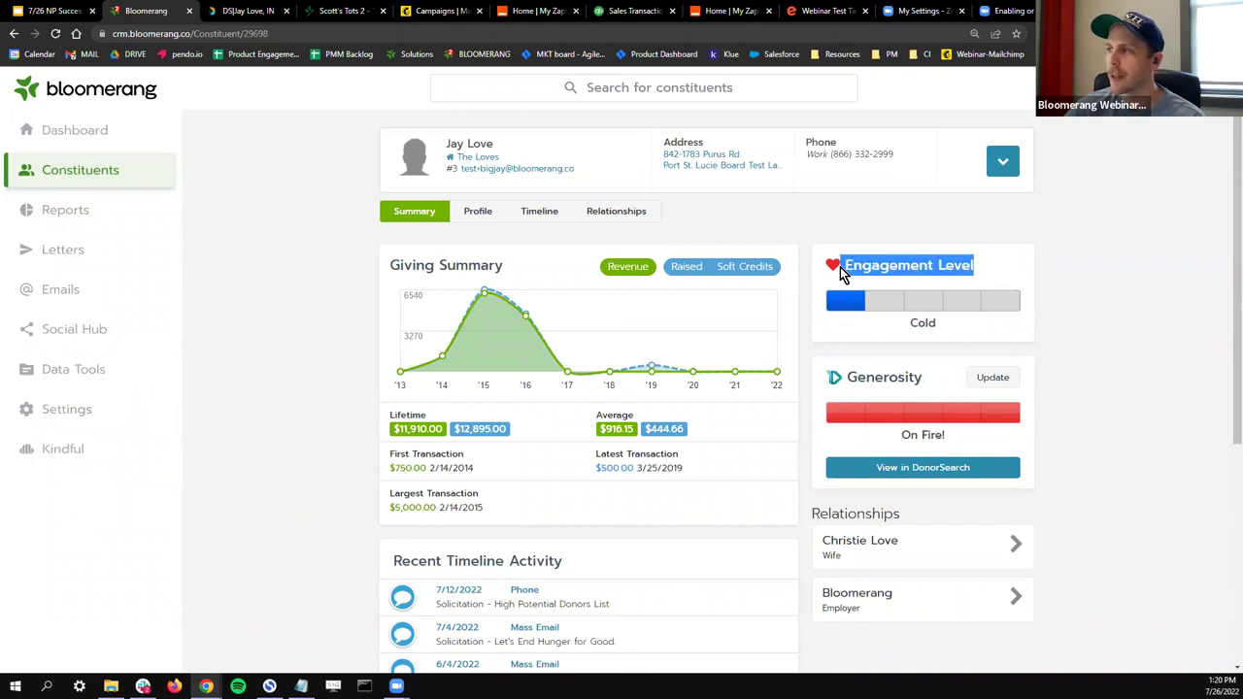
{"action": "left_click", "coordinate": [1066, 237]}
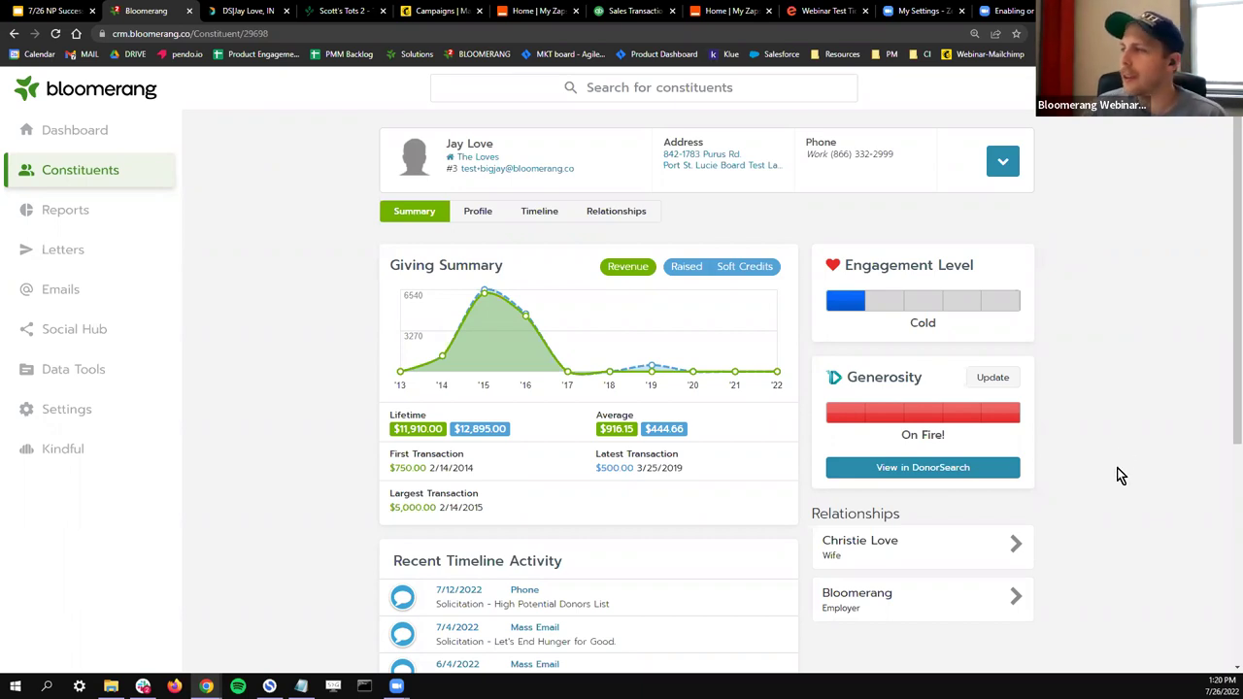
Scroll the constituent summary, then go to the Reports page listing the 50 saved reports.
{"action": "scroll", "coordinate": [1116, 475], "scroll_direction": "down", "scroll_amount": 4}
{"action": "scroll", "coordinate": [893, 288], "scroll_direction": "up", "scroll_amount": 3}
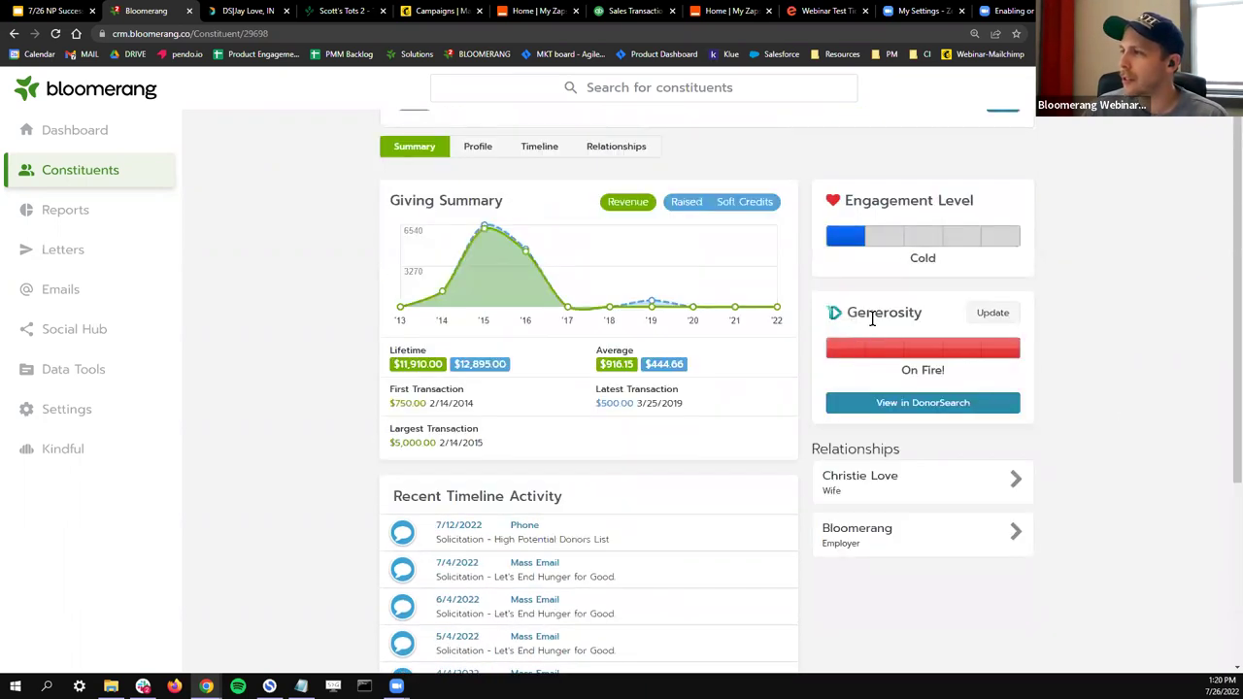
{"action": "scroll", "coordinate": [680, 350], "scroll_direction": "up", "scroll_amount": 1}
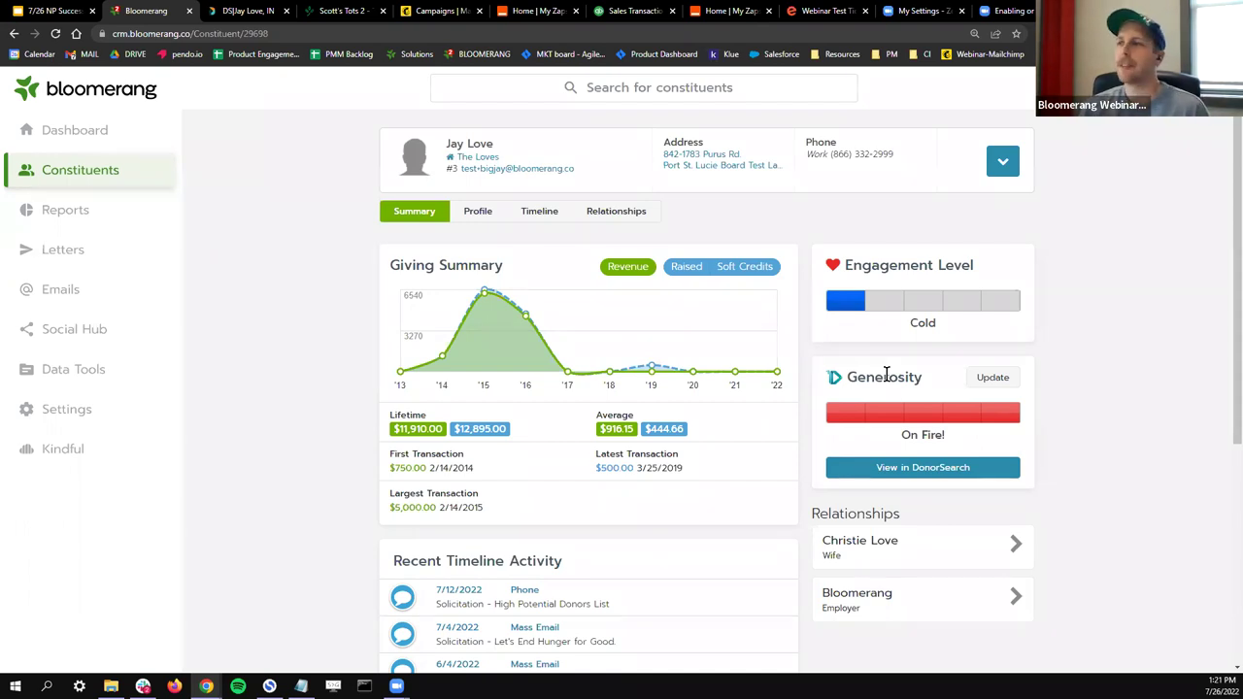
{"action": "scroll", "coordinate": [878, 335], "scroll_direction": "down", "scroll_amount": 1}
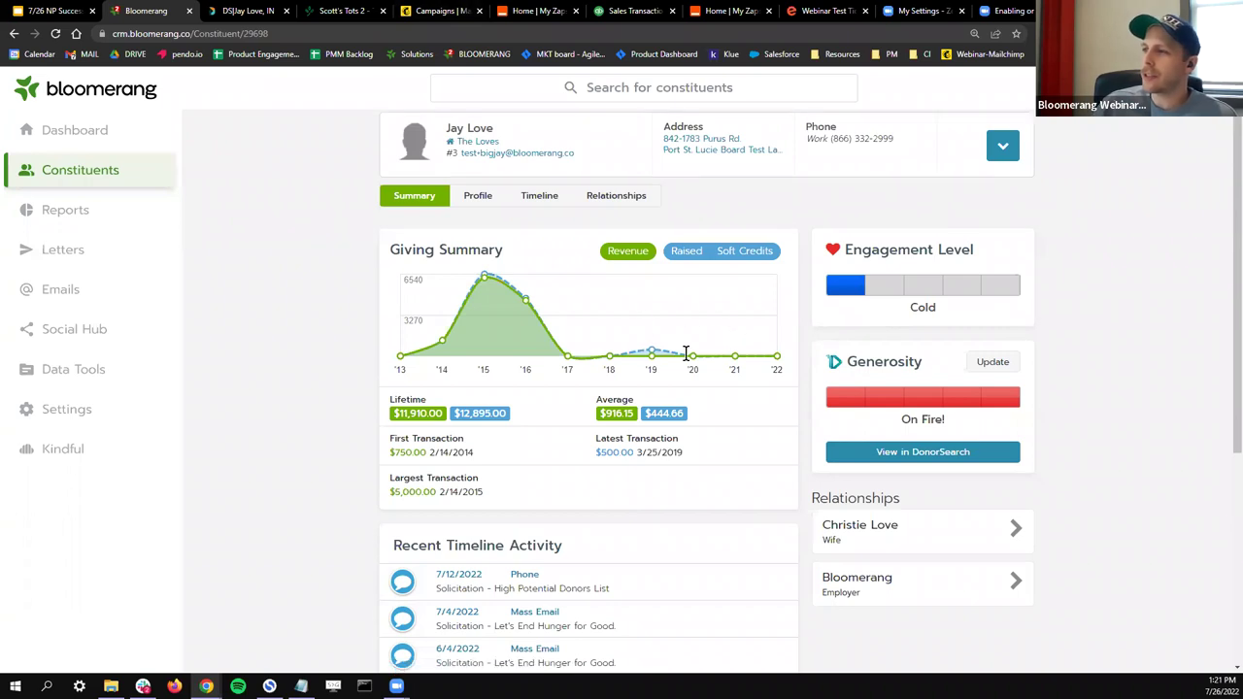
{"action": "scroll", "coordinate": [911, 444], "scroll_direction": "up", "scroll_amount": 1}
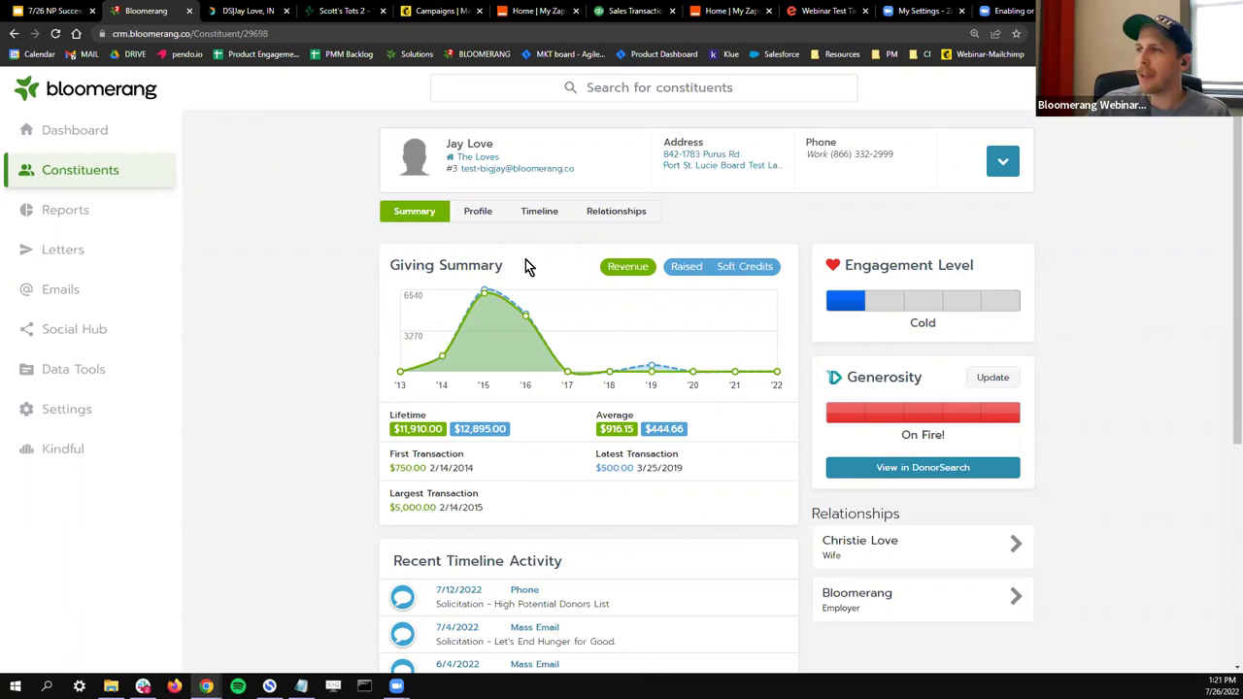
{"action": "left_click", "coordinate": [63, 212]}
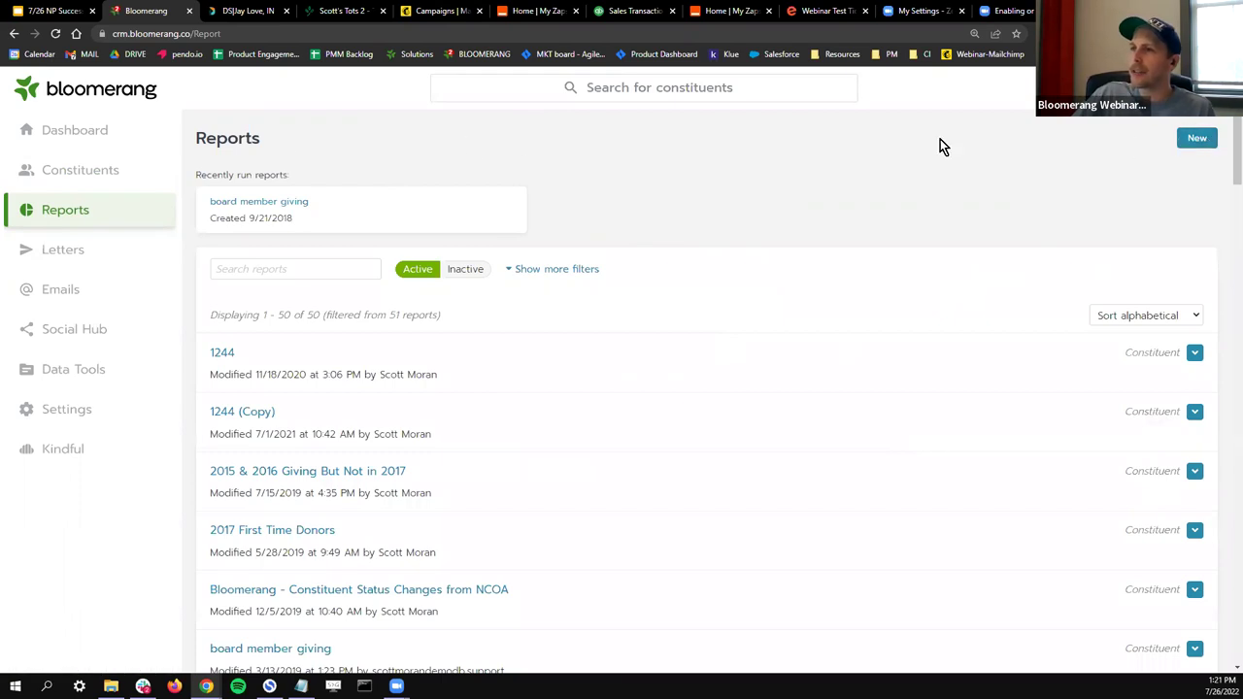
Create a new report from the High Potential Donors template without the Engagement Level filter.
{"action": "left_click", "coordinate": [1202, 142]}
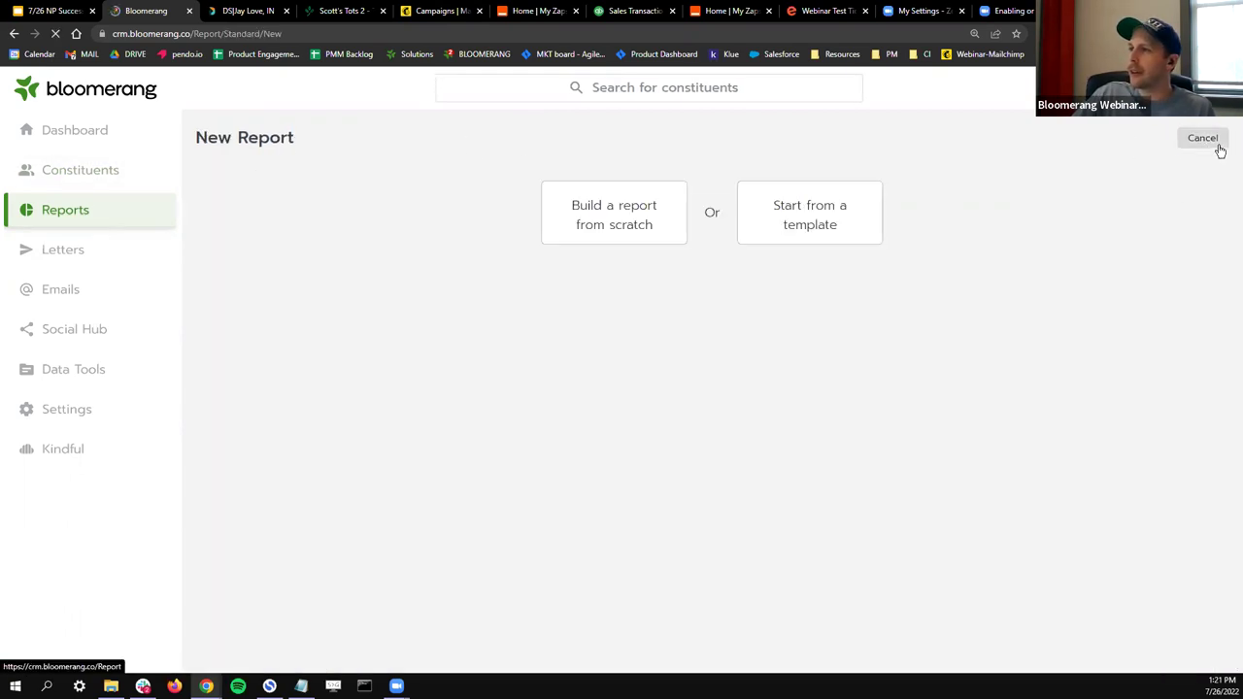
{"action": "left_click", "coordinate": [793, 200]}
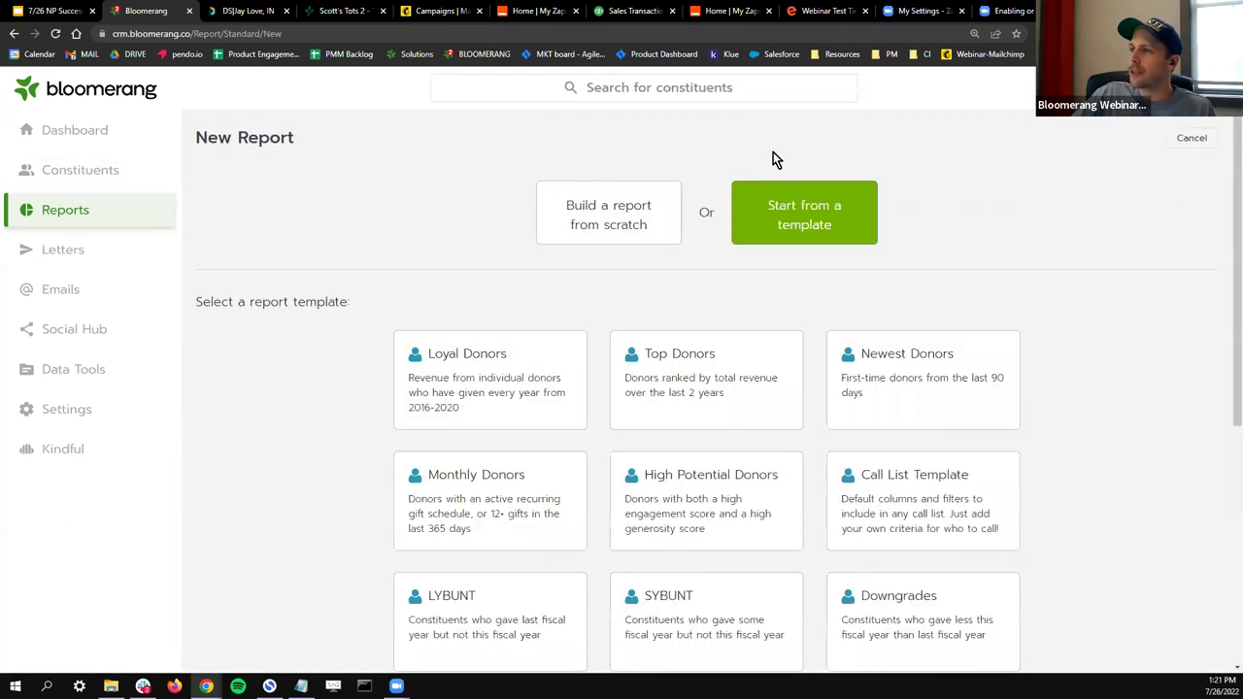
{"action": "left_click", "coordinate": [709, 491]}
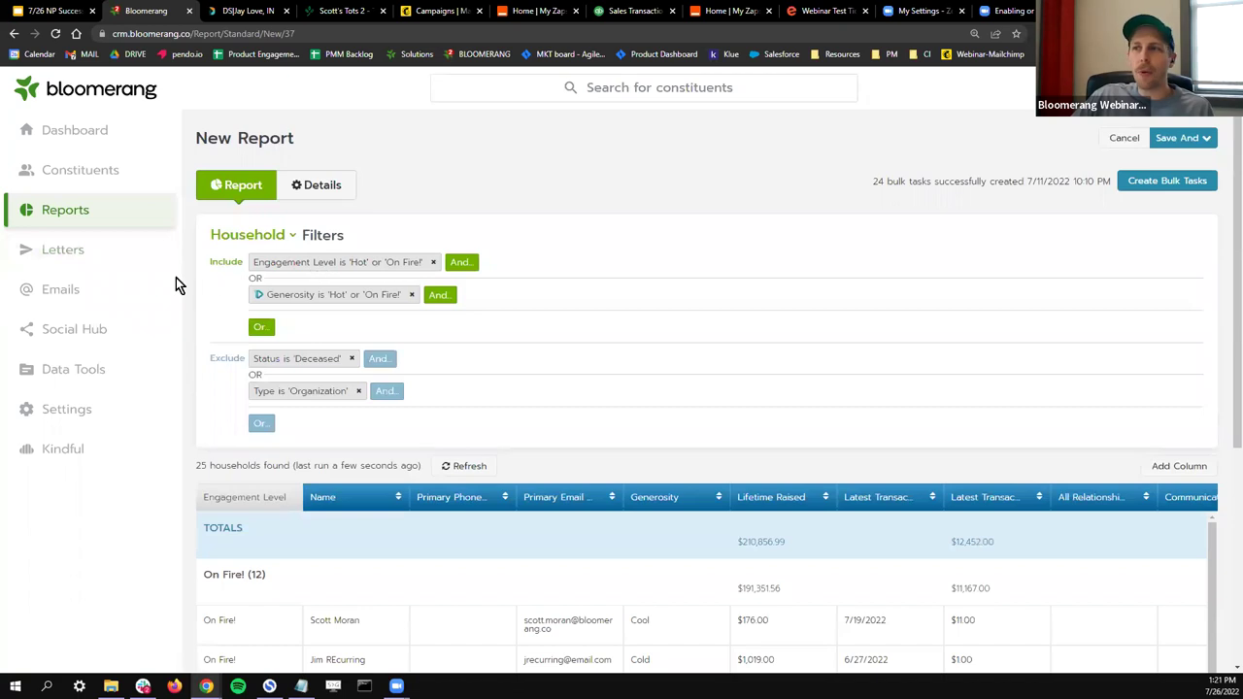
{"action": "left_click", "coordinate": [433, 263]}
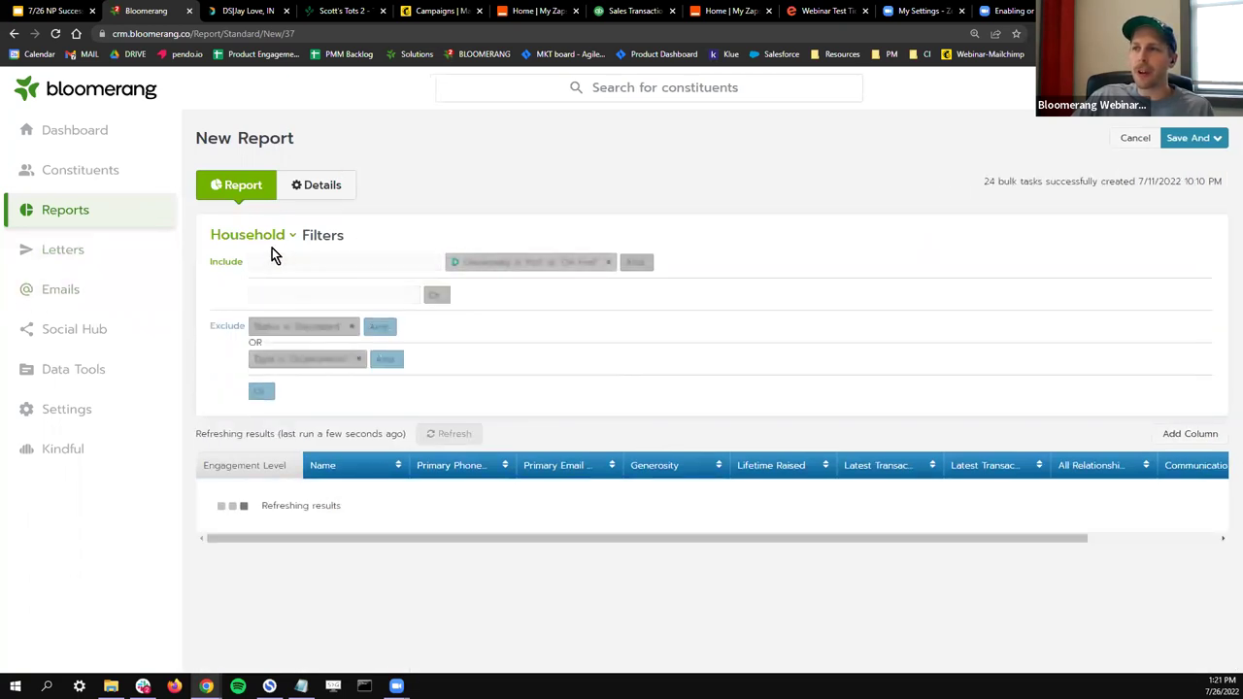
Review the five matched households and open one donor's record in a new tab.
{"action": "scroll", "coordinate": [505, 281], "scroll_direction": "down", "scroll_amount": 3}
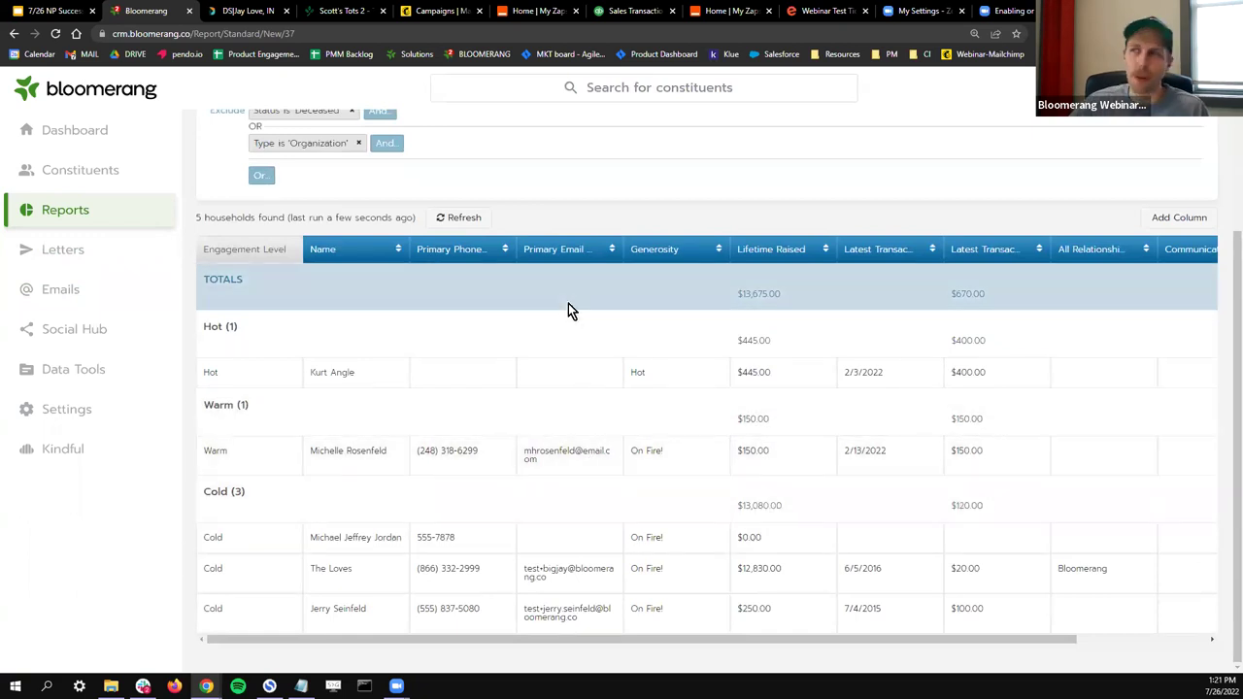
{"action": "scroll", "coordinate": [716, 227], "scroll_direction": "up", "scroll_amount": 3}
{"action": "scroll", "coordinate": [424, 178], "scroll_direction": "down", "scroll_amount": 3}
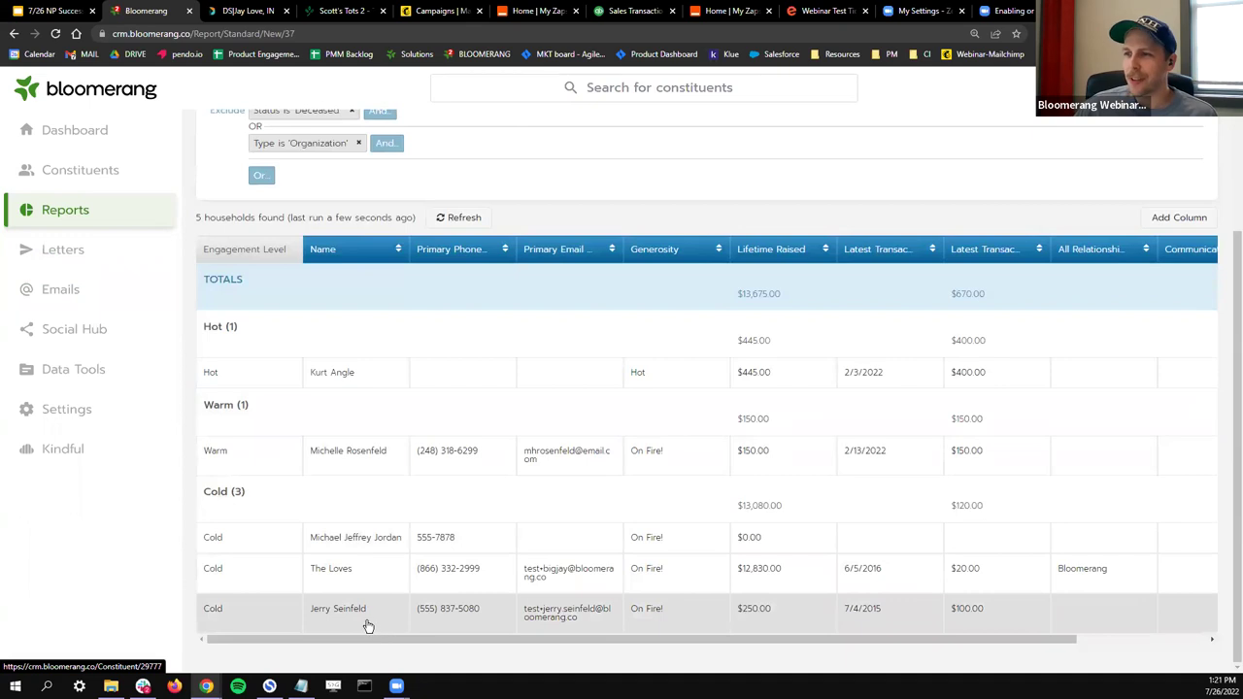
{"action": "scroll", "coordinate": [333, 394], "scroll_direction": "up", "scroll_amount": 2}
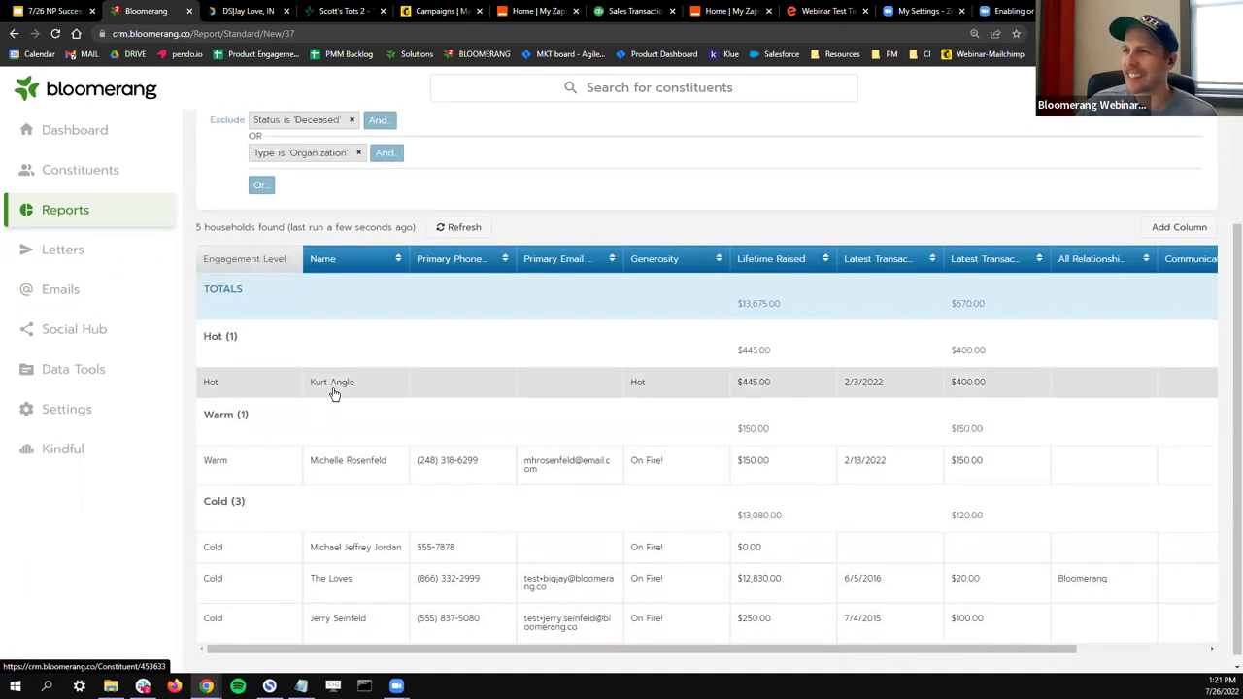
{"action": "scroll", "coordinate": [421, 361], "scroll_direction": "down", "scroll_amount": 2}
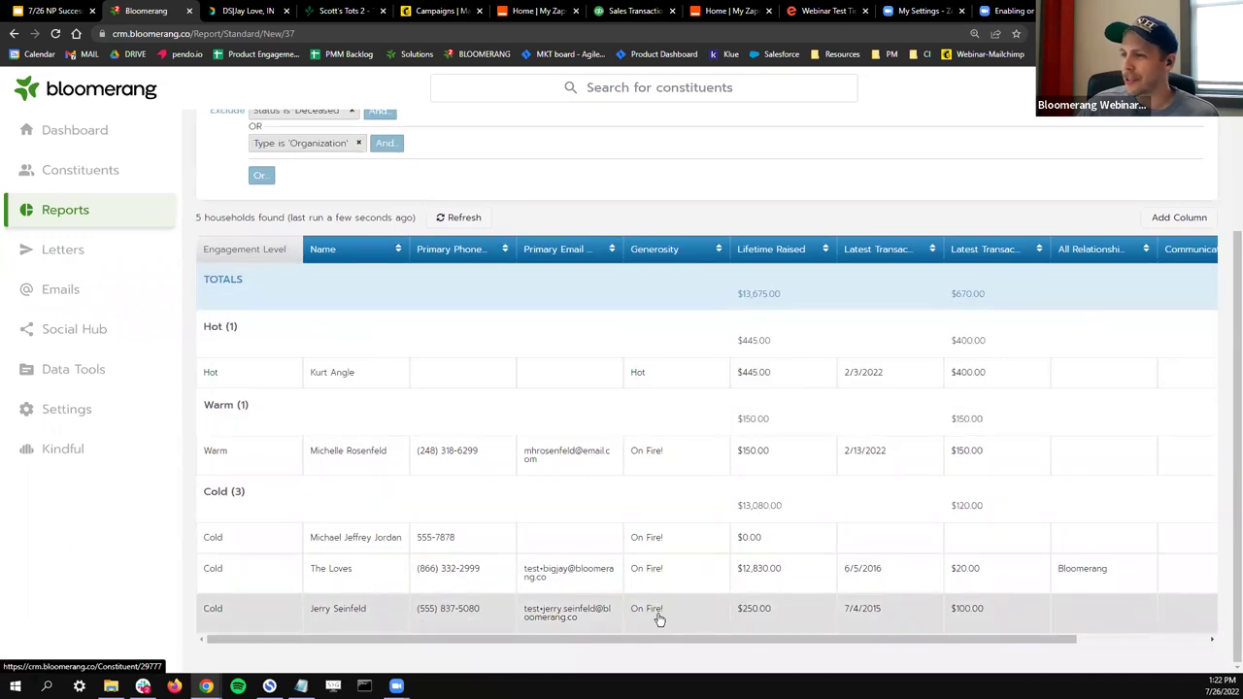
{"action": "scroll", "coordinate": [719, 573], "scroll_direction": "up", "scroll_amount": 1}
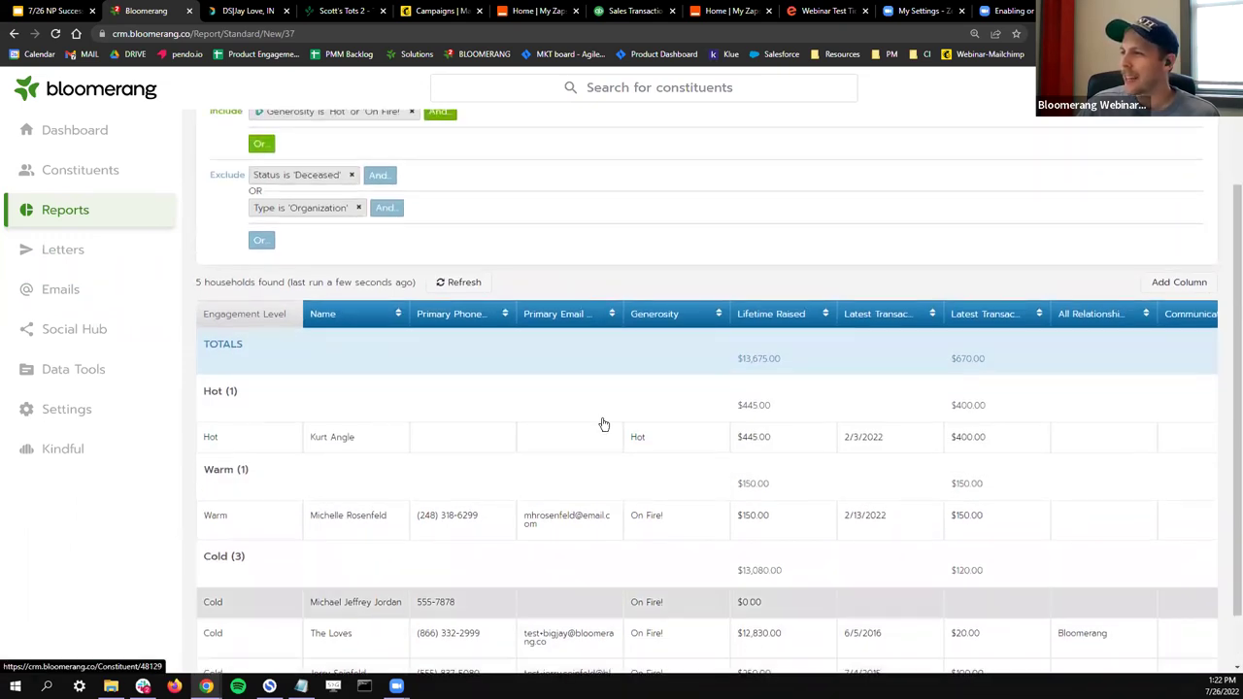
{"action": "scroll", "coordinate": [727, 438], "scroll_direction": "down", "scroll_amount": 1}
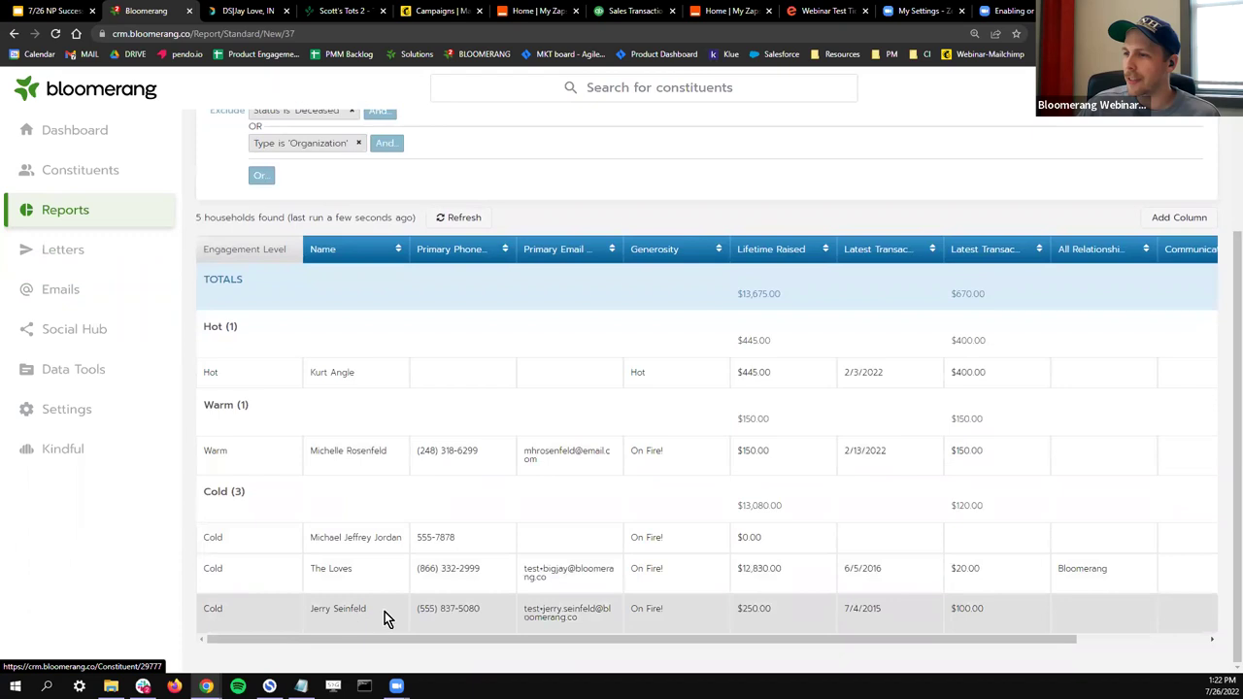
{"action": "right_click", "coordinate": [358, 452]}
{"action": "left_click", "coordinate": [418, 461]}
Open the donor's DonorSearch profile (DS 1-1, $865,499 giving), then return to the Bloomerang tab.
{"action": "key", "text": "ctrl+Tab"}
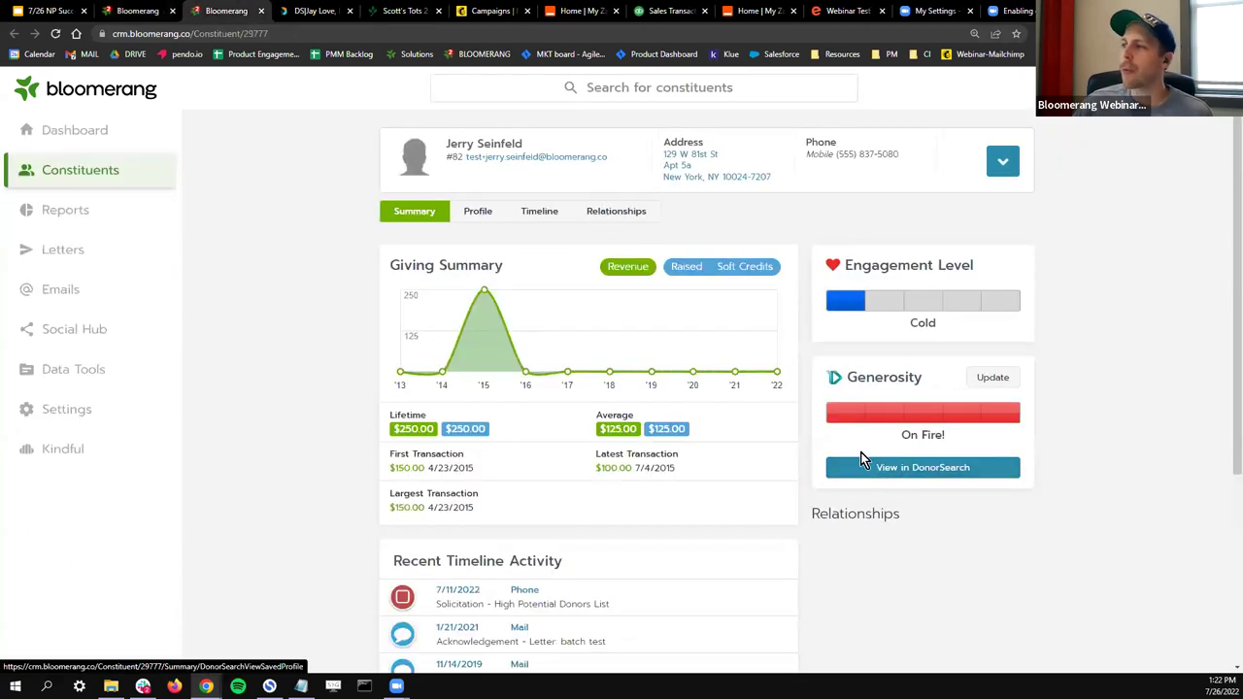
{"action": "left_click", "coordinate": [910, 470]}
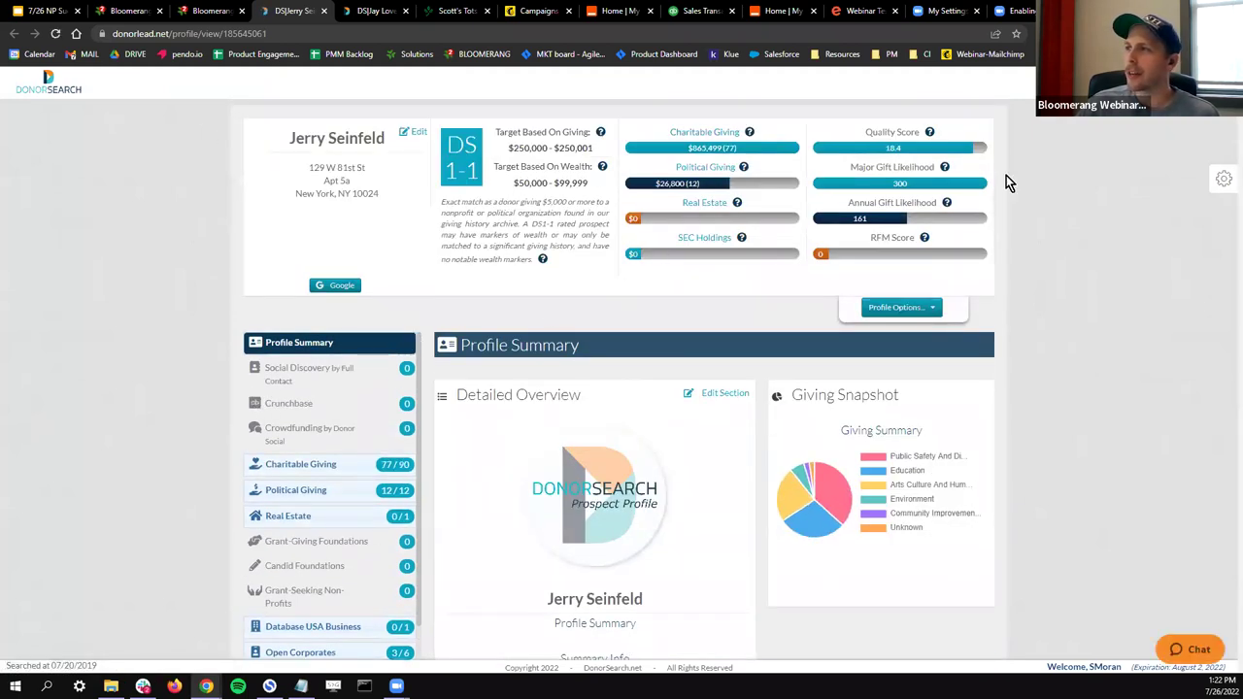
{"action": "left_click", "coordinate": [195, 13]}
Return to the High Potential Donors report showing 5 households and $13,675.00 raised.
{"action": "left_click", "coordinate": [134, 11]}
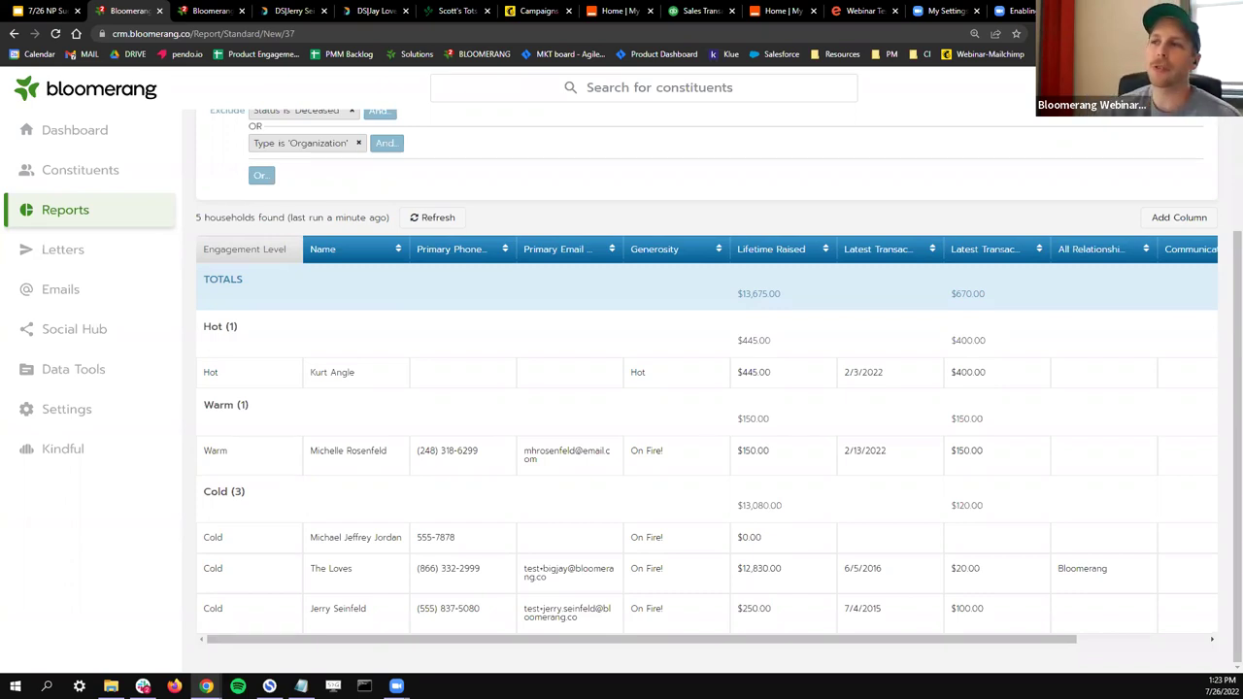
Switch to the donor's constituent record, rated Cold and On Fire with $250.00 lifetime giving.
{"action": "left_click", "coordinate": [209, 11]}
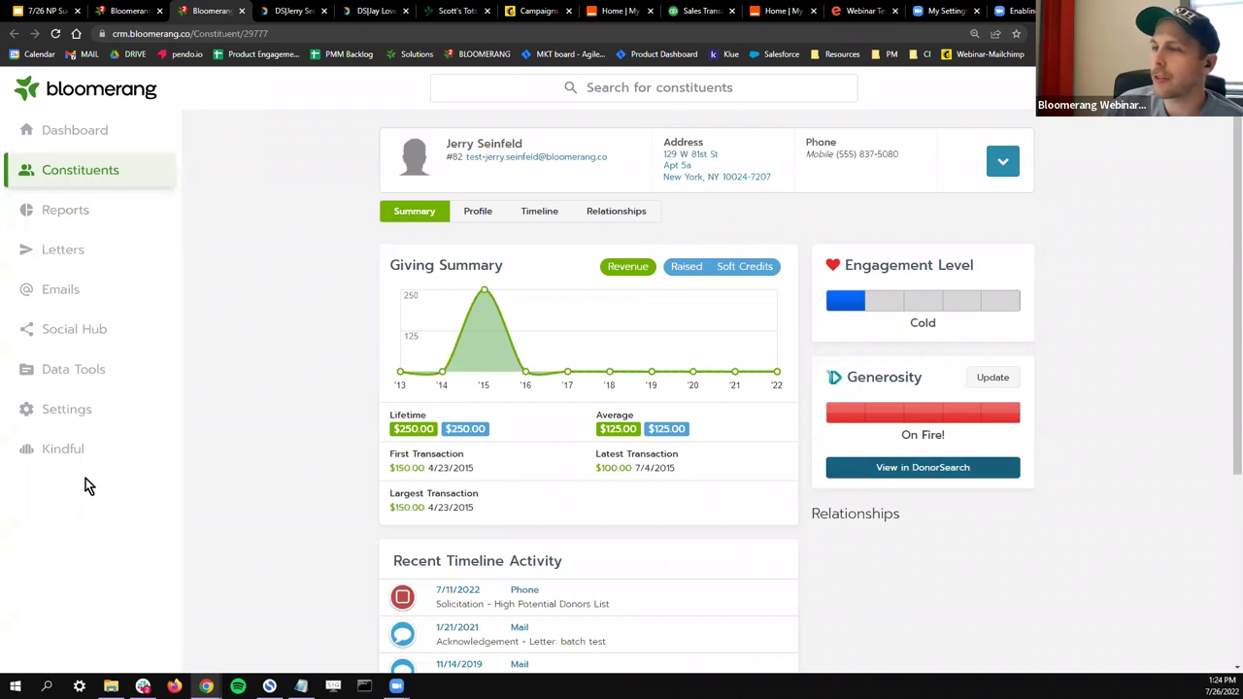
Open a recent account's constituent record and review its bad address.
{"action": "left_click", "coordinate": [81, 172]}
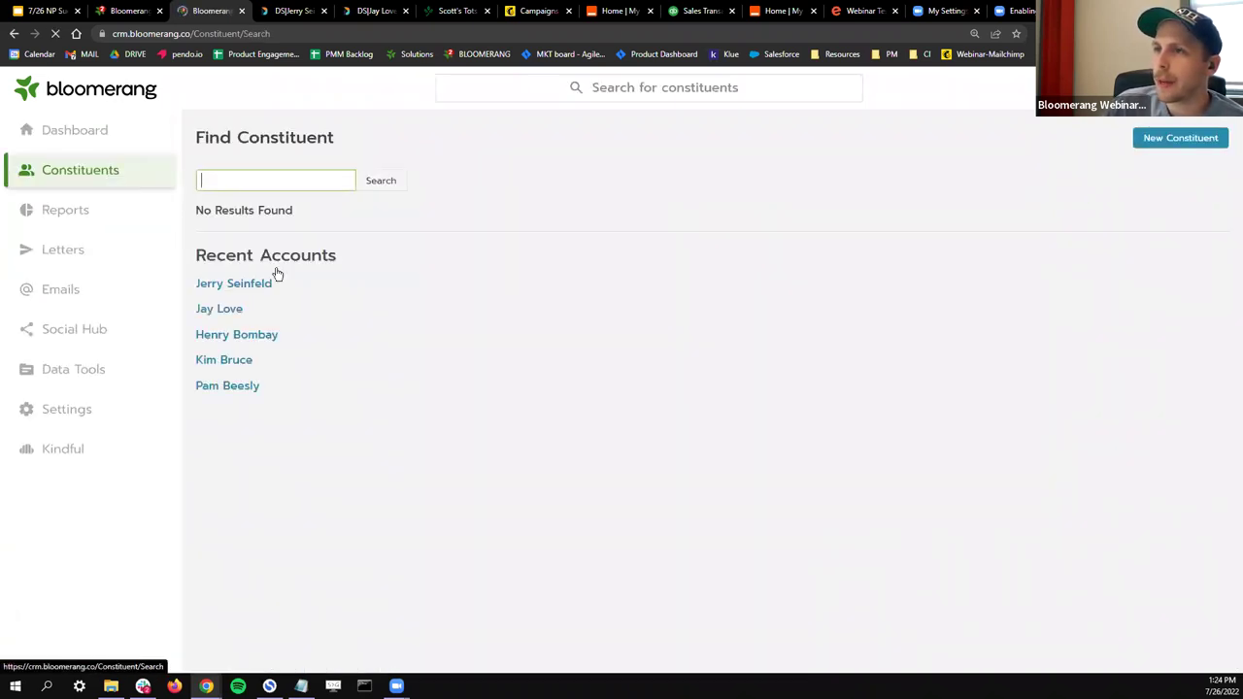
{"action": "left_click", "coordinate": [225, 387]}
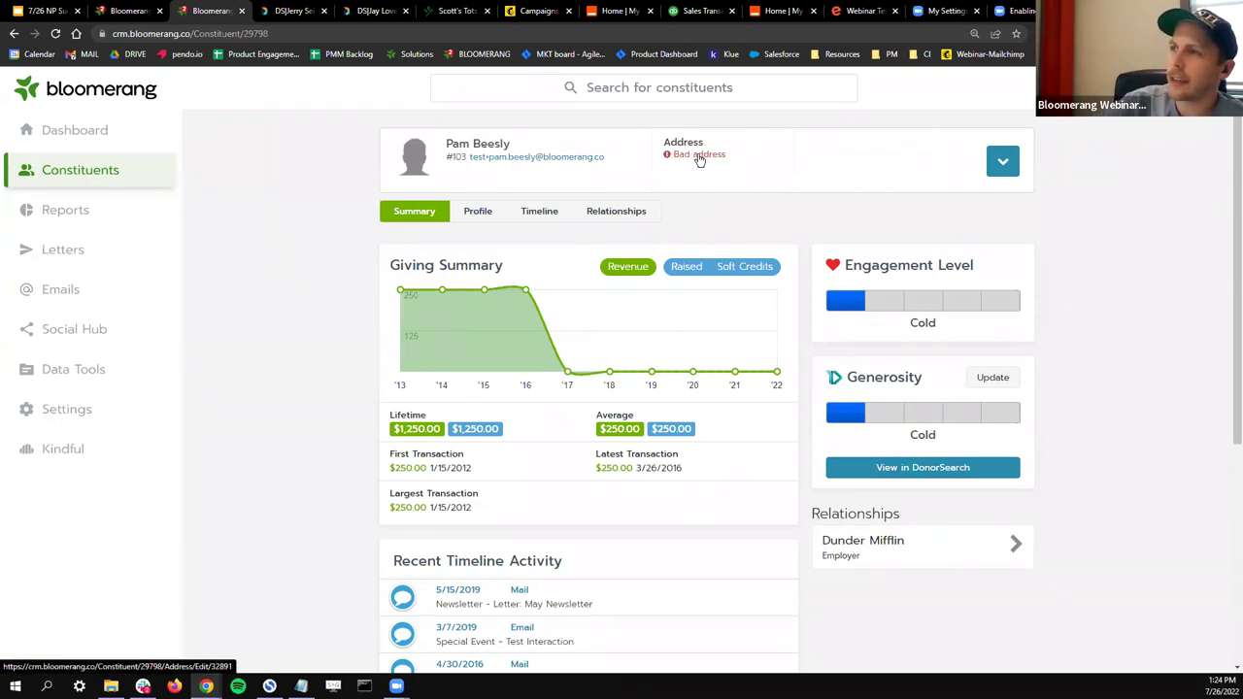
{"action": "left_click", "coordinate": [699, 156]}
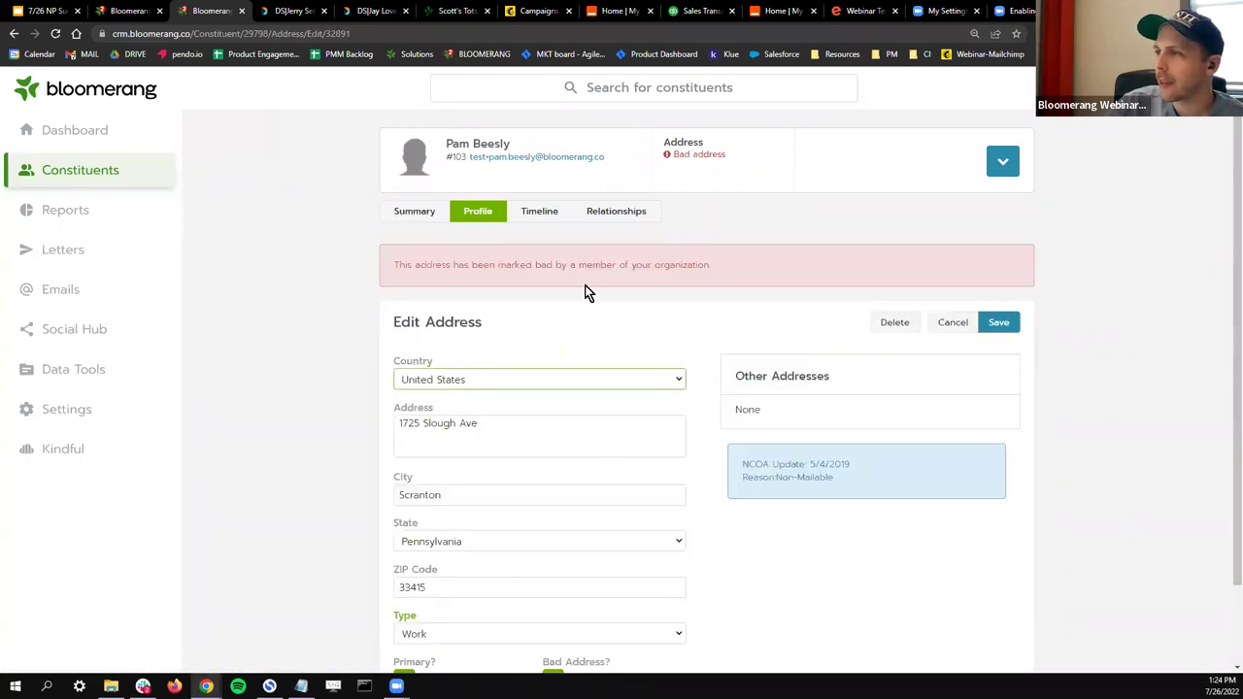
Highlight the NCOA update note, then go to the organization Settings page.
{"action": "scroll", "coordinate": [245, 278], "scroll_direction": "down", "scroll_amount": 1}
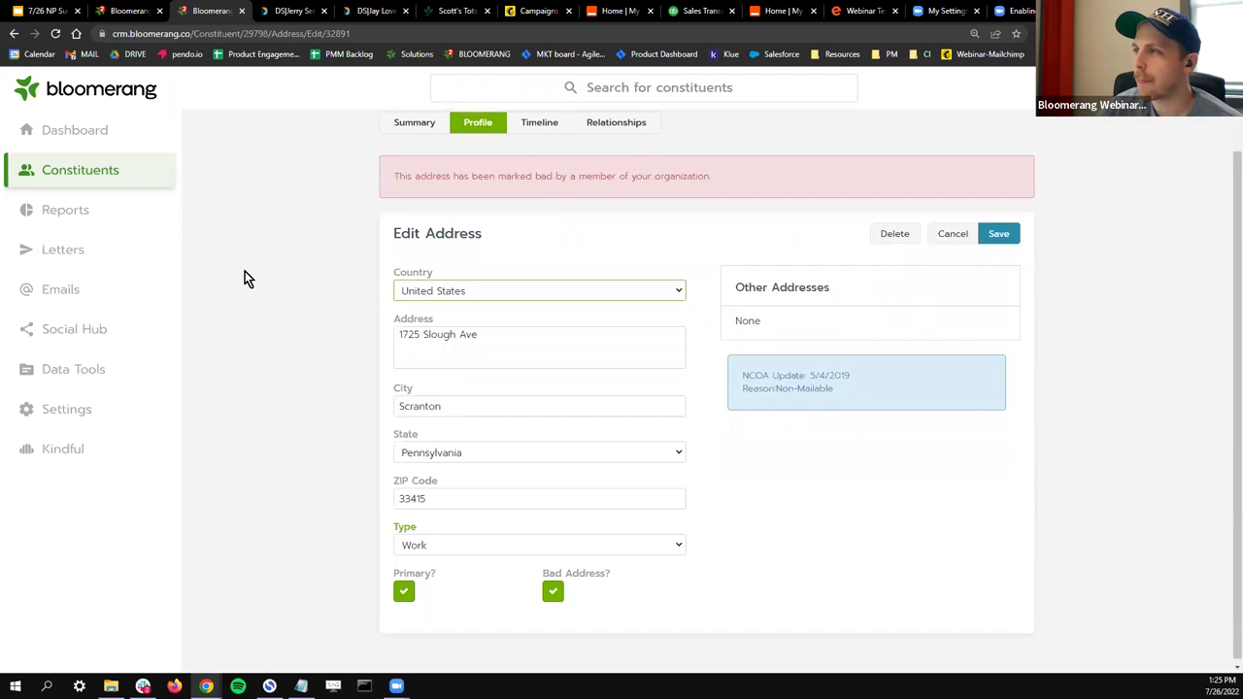
{"action": "left_click_drag", "start_coordinate": [743, 372], "coordinate": [773, 385]}
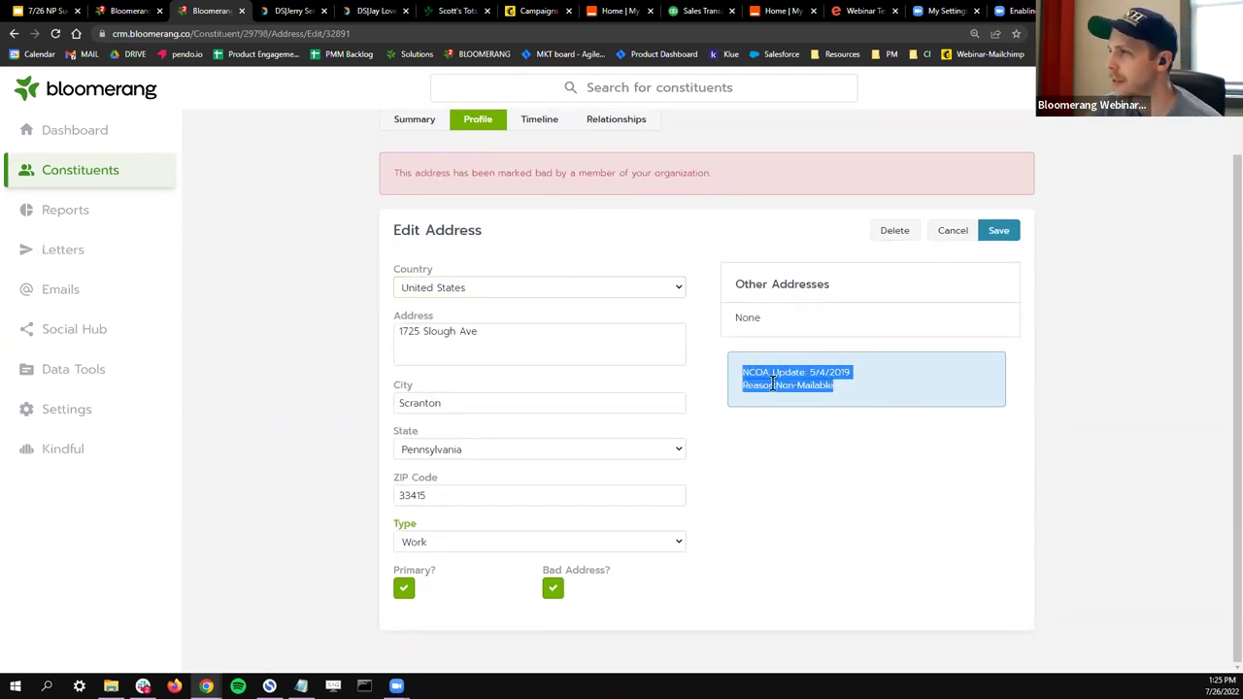
{"action": "left_click", "coordinate": [913, 388]}
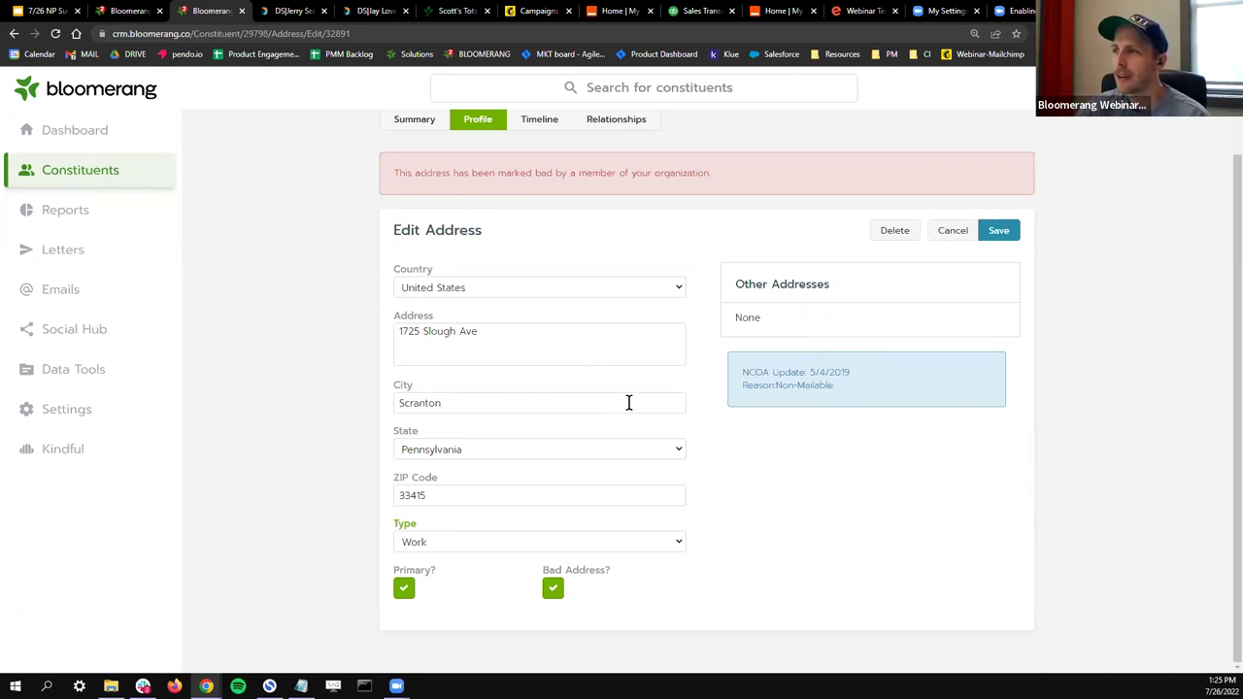
{"action": "scroll", "coordinate": [629, 402], "scroll_direction": "up", "scroll_amount": 1}
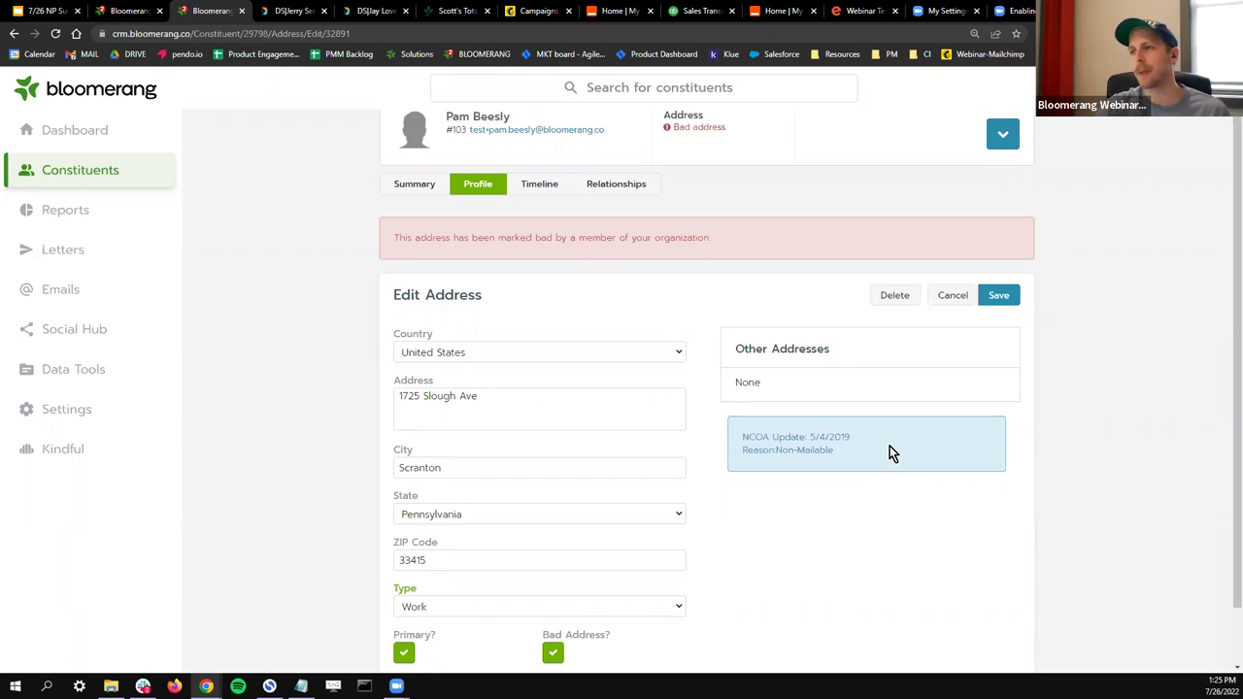
{"action": "left_click", "coordinate": [80, 409]}
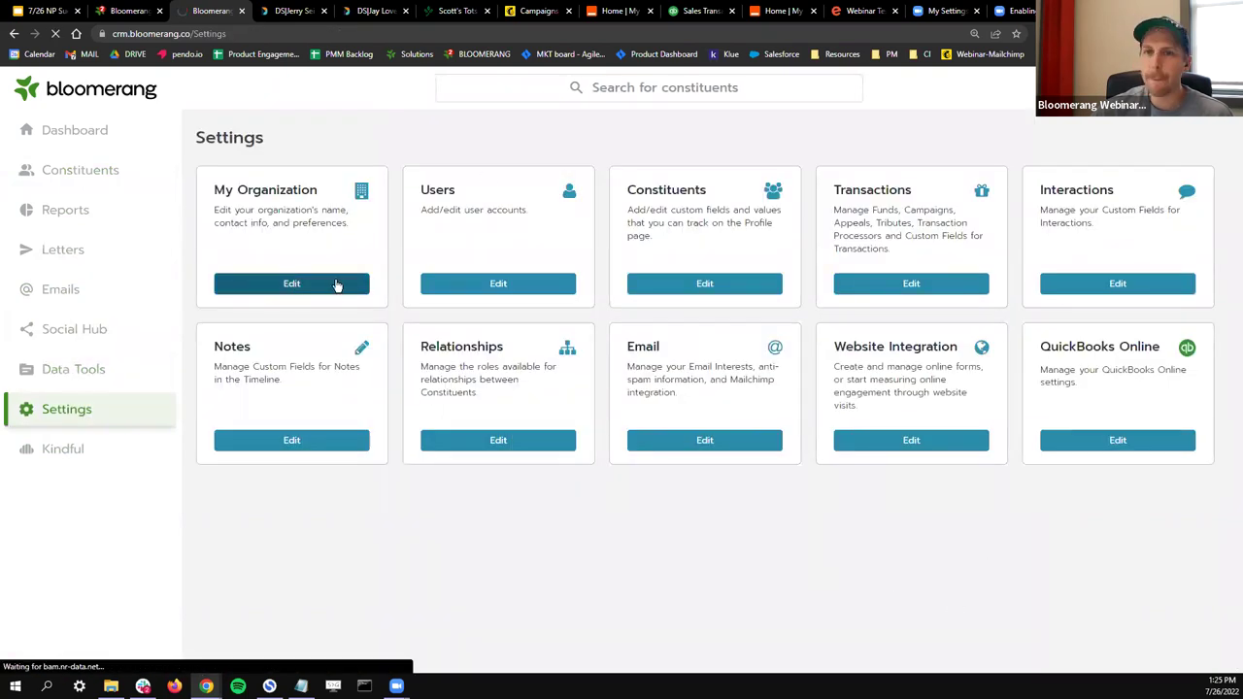
Edit My Organization and scroll down Organization Settings to the Security, Database Export and NCOA sections.
{"action": "left_click", "coordinate": [335, 284]}
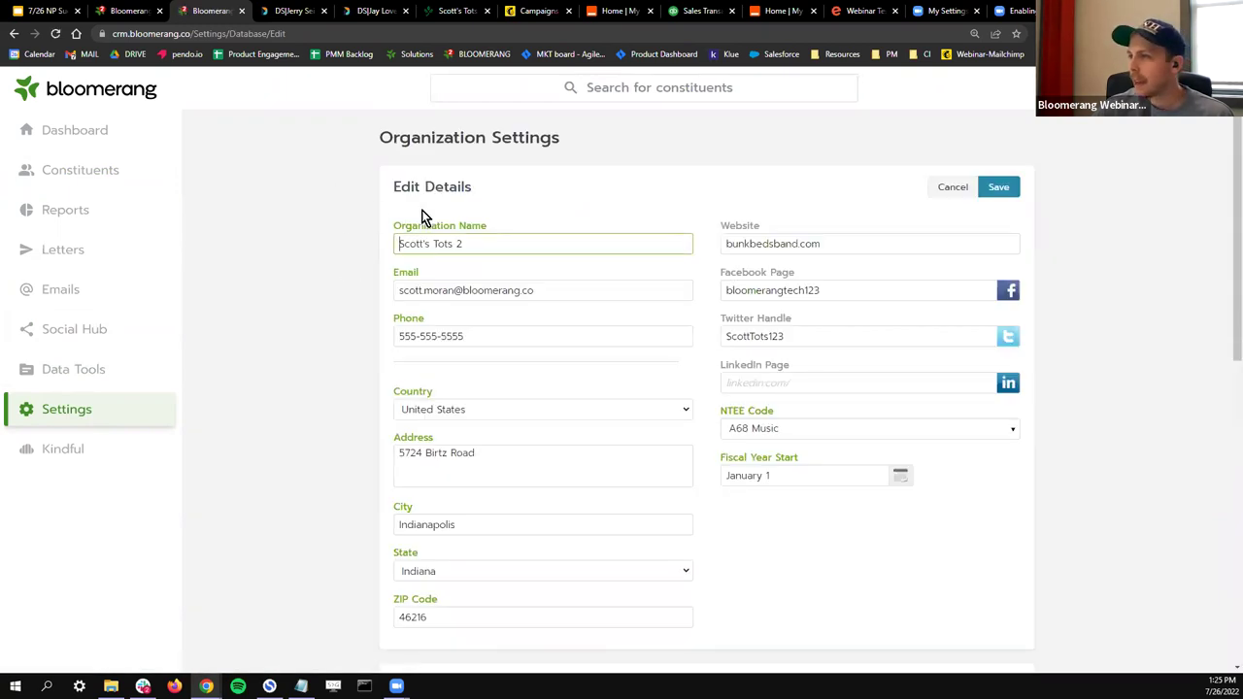
{"action": "scroll", "coordinate": [671, 298], "scroll_direction": "down", "scroll_amount": 15}
{"action": "scroll", "coordinate": [491, 233], "scroll_direction": "down", "scroll_amount": 1}
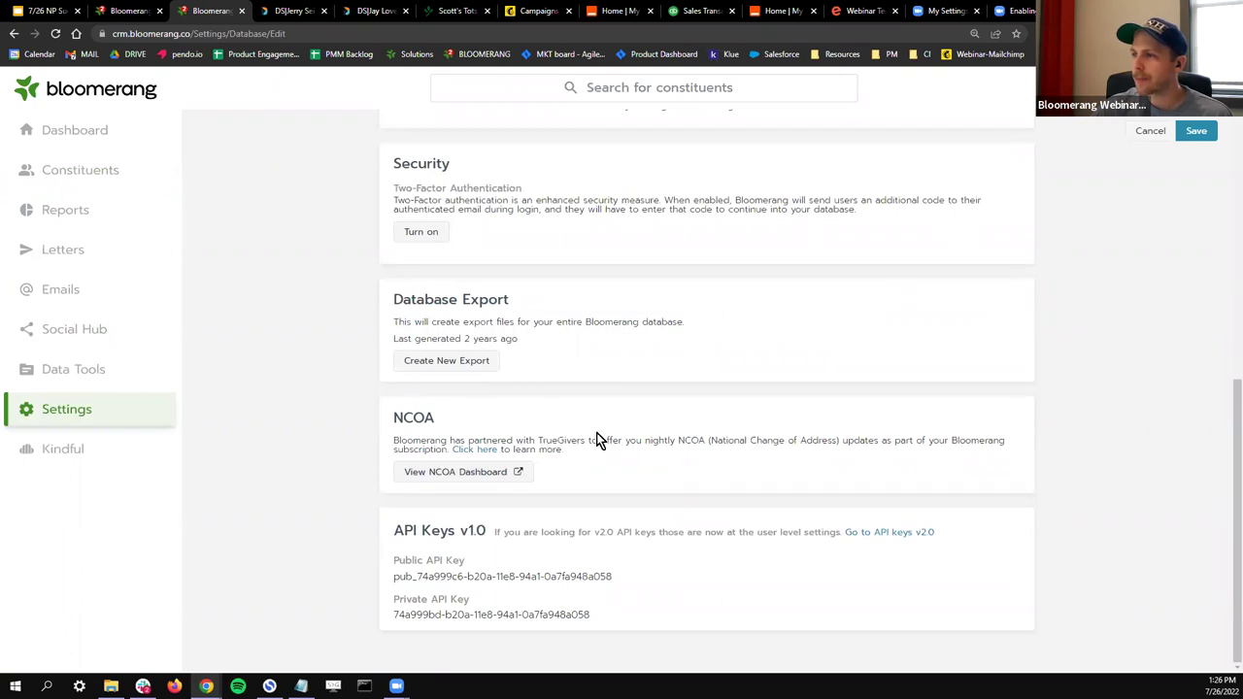
Switch to the Scott's Tots 2 TrueGivers dashboard and scroll through its stats, map and tasks.
{"action": "left_click", "coordinate": [455, 11]}
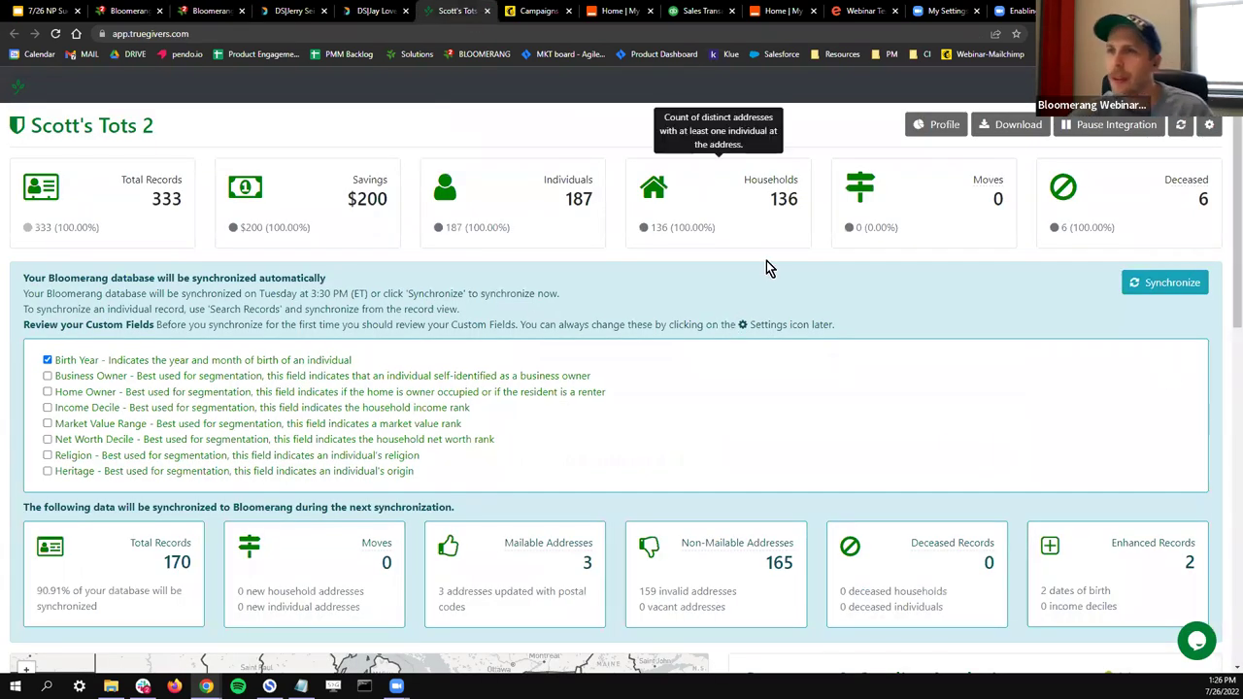
{"action": "scroll", "coordinate": [770, 261], "scroll_direction": "down", "scroll_amount": 2}
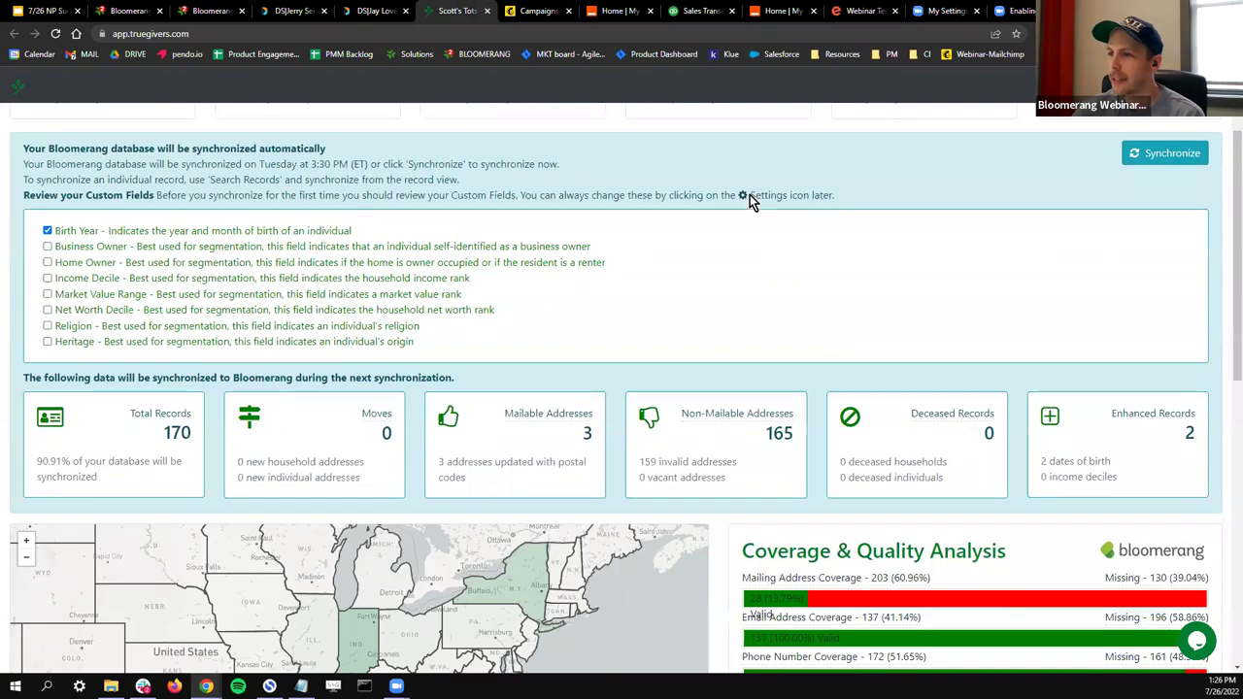
{"action": "scroll", "coordinate": [569, 242], "scroll_direction": "up", "scroll_amount": 1}
{"action": "scroll", "coordinate": [693, 266], "scroll_direction": "down", "scroll_amount": 10}
{"action": "scroll", "coordinate": [579, 194], "scroll_direction": "up", "scroll_amount": 12}
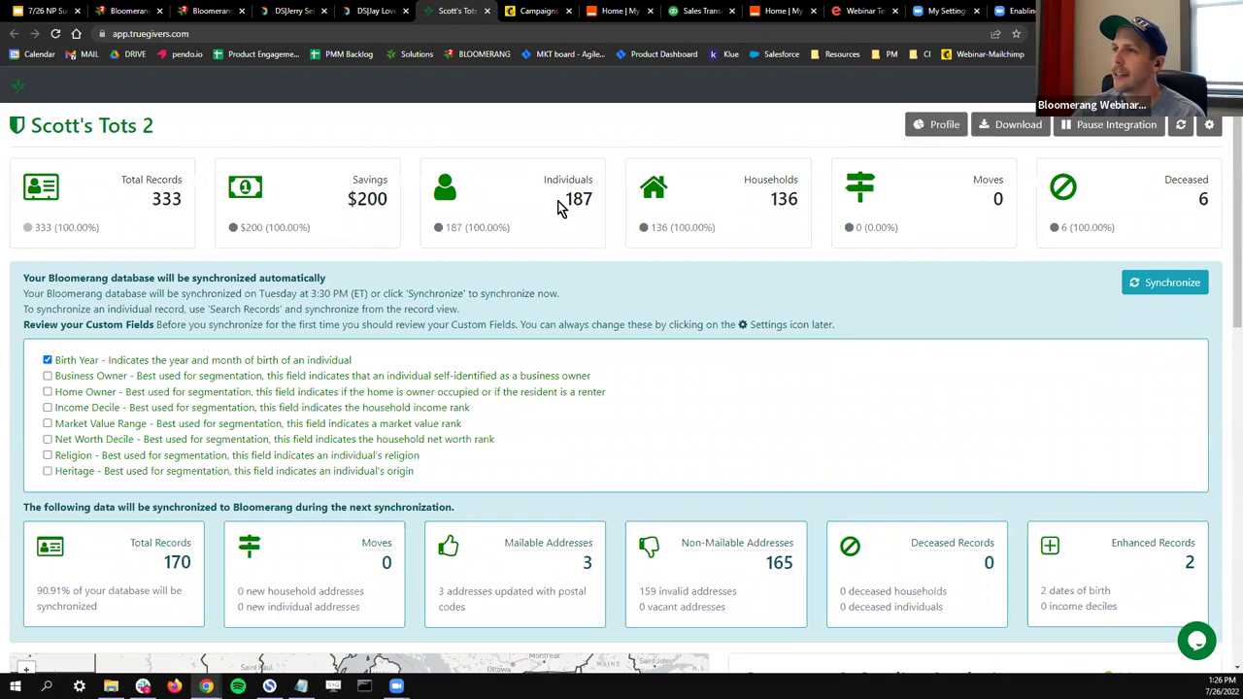
{"action": "scroll", "coordinate": [622, 308], "scroll_direction": "down", "scroll_amount": 8}
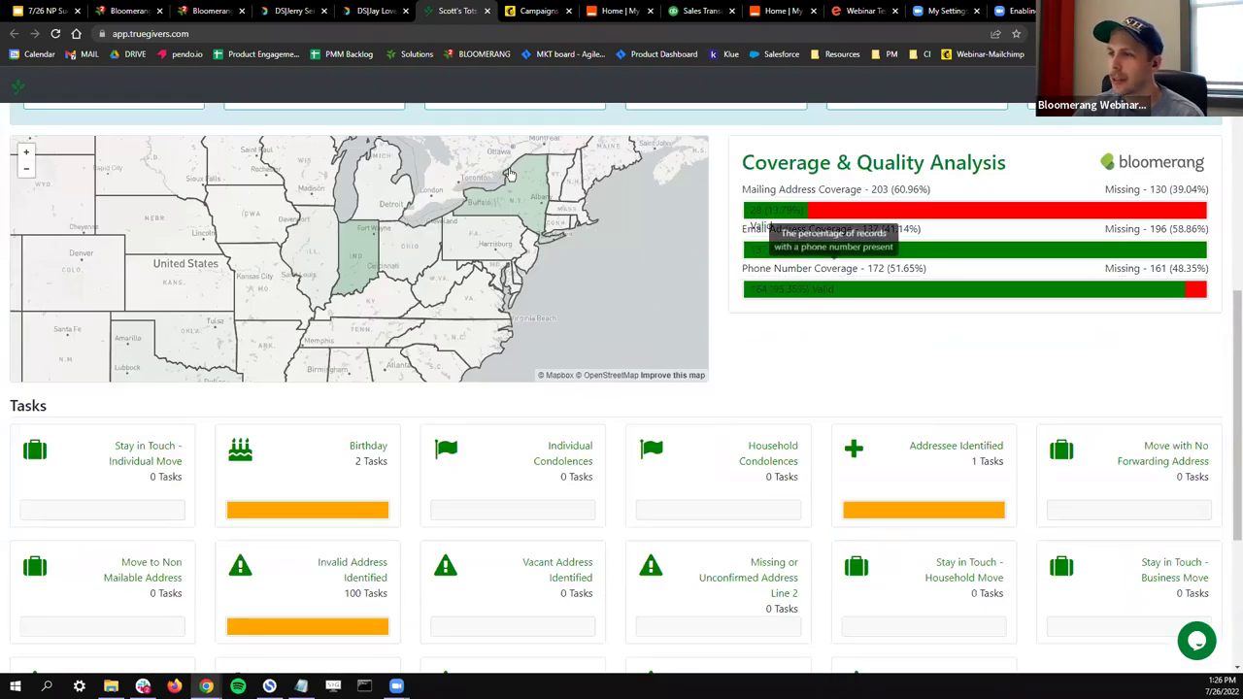
{"action": "scroll", "coordinate": [338, 225], "scroll_direction": "down", "scroll_amount": 2}
{"action": "scroll", "coordinate": [338, 225], "scroll_direction": "down", "scroll_amount": 3}
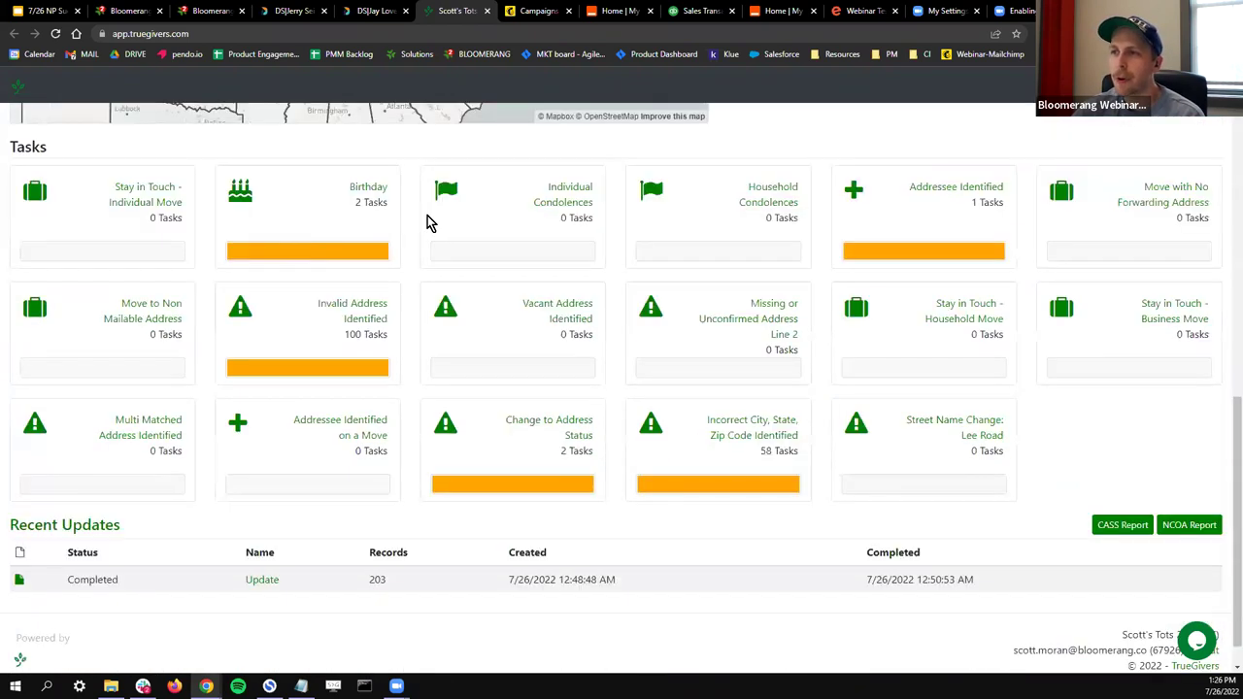
{"action": "scroll", "coordinate": [544, 442], "scroll_direction": "up", "scroll_amount": 9}
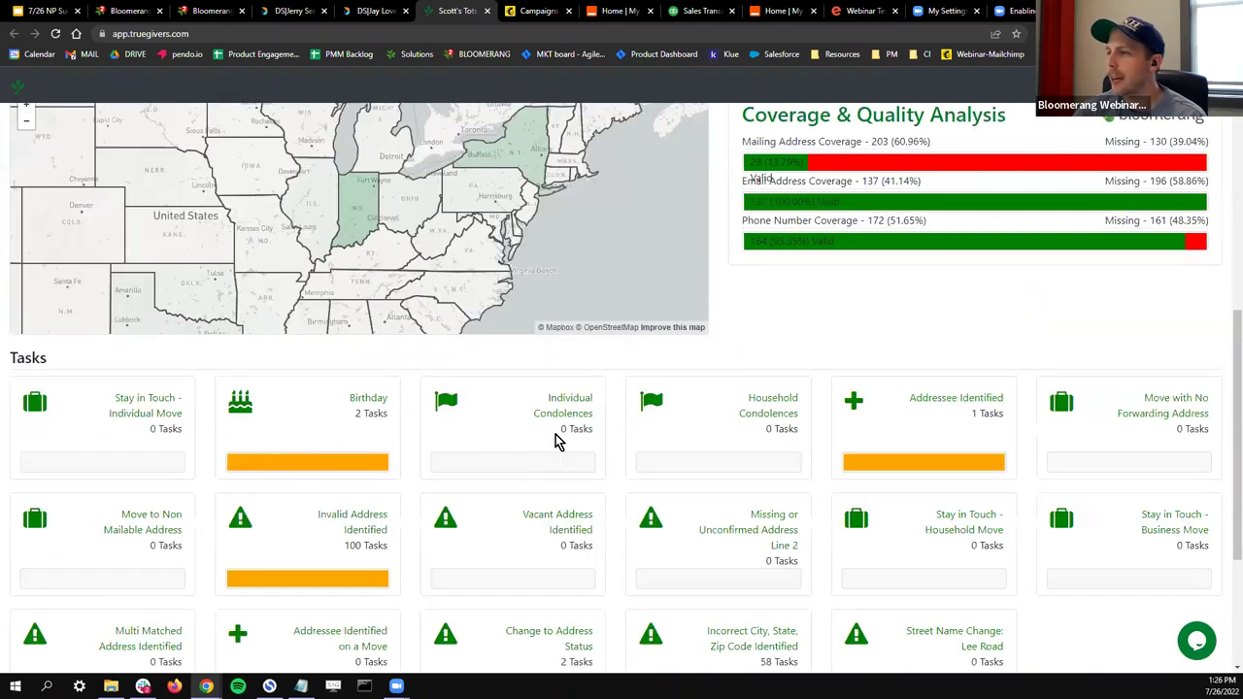
{"action": "scroll", "coordinate": [1076, 139], "scroll_direction": "down", "scroll_amount": 1}
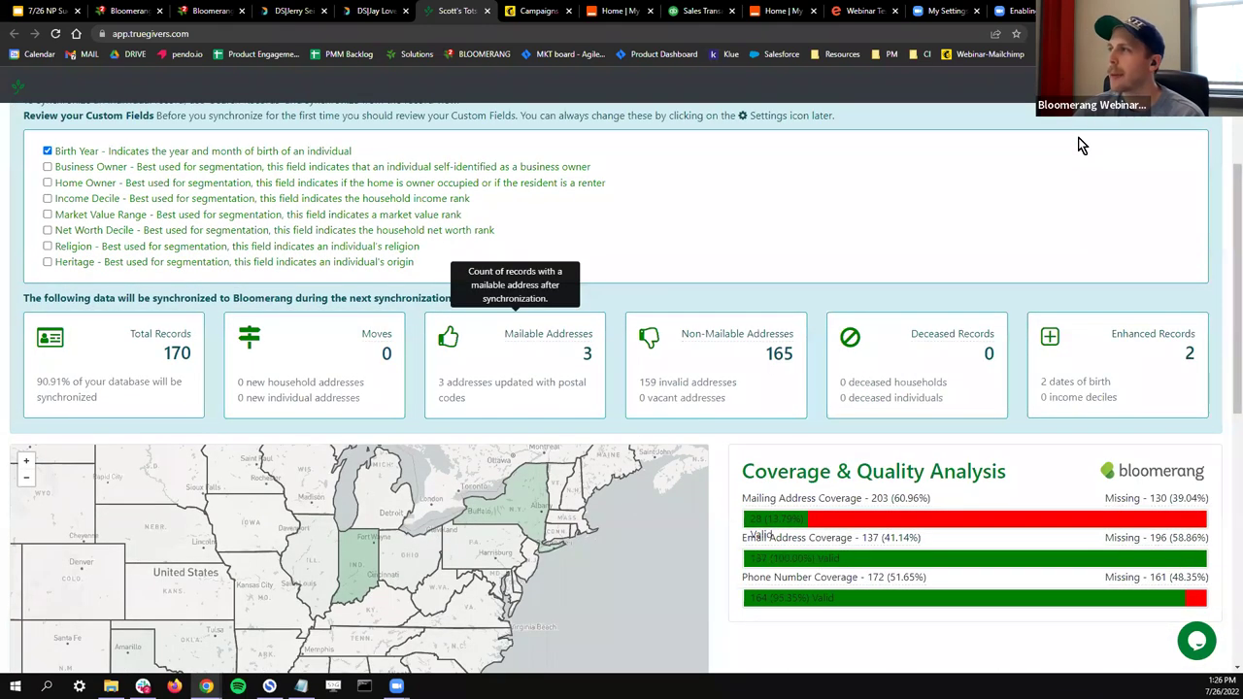
{"action": "scroll", "coordinate": [1076, 139], "scroll_direction": "up", "scroll_amount": 3}
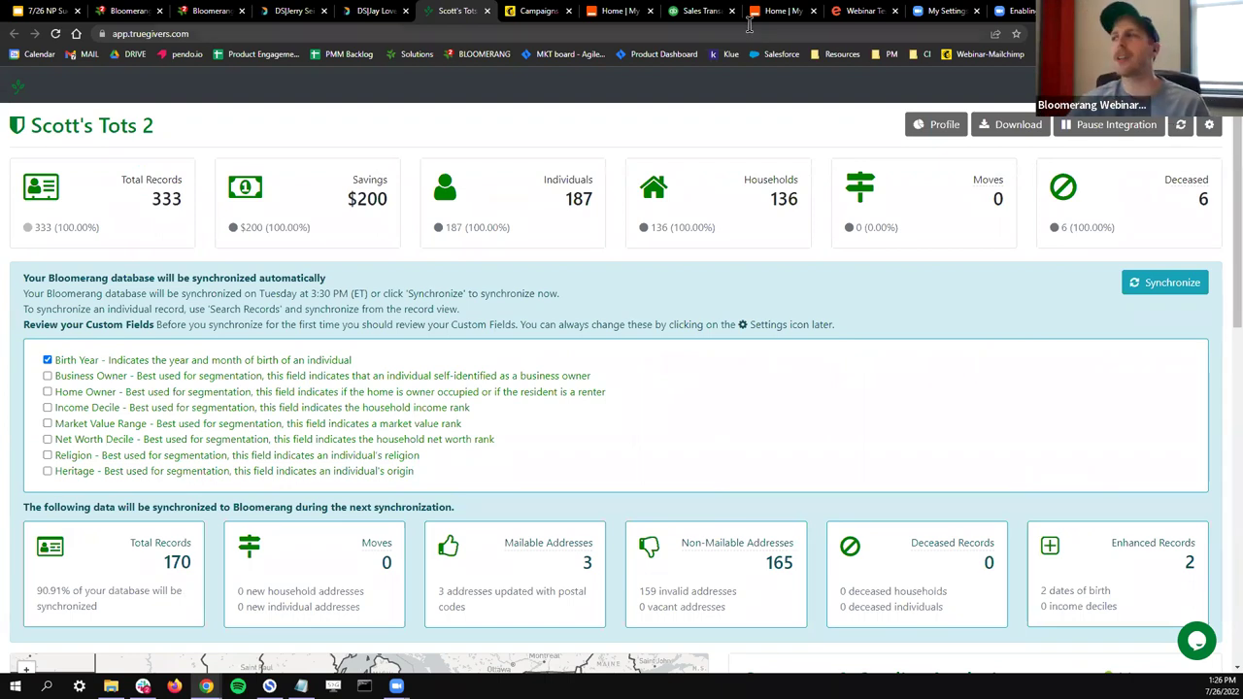
Return to Bloomerang and open the Dashboard showing $250 this week and $4,242 this fiscal year.
{"action": "left_click", "coordinate": [204, 8]}
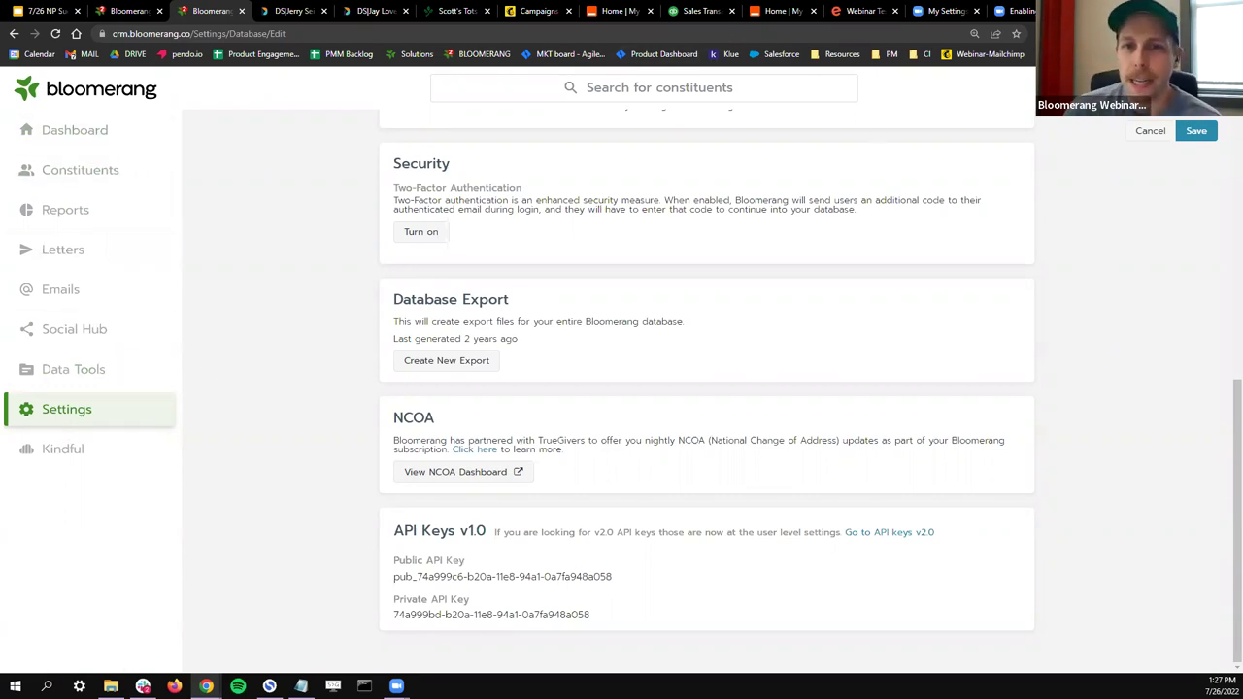
{"action": "left_click", "coordinate": [100, 129]}
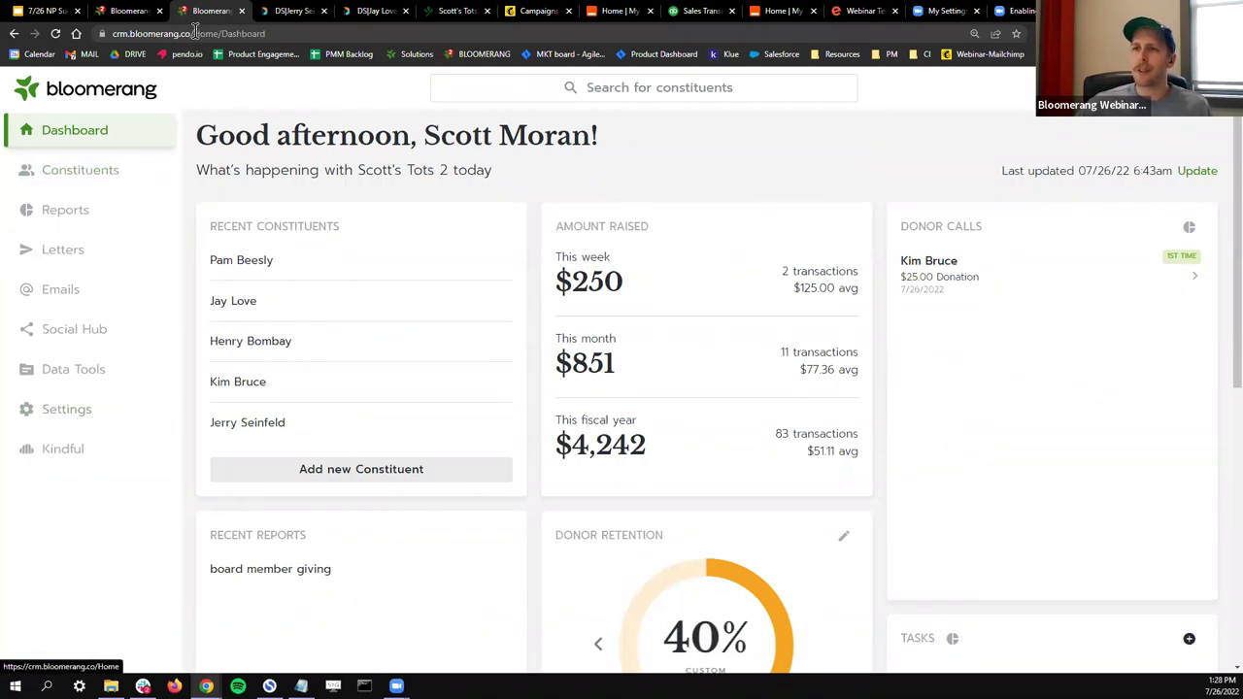
Open Bloomerang's Emails page listing the 32 active email templates.
{"action": "left_click", "coordinate": [91, 298]}
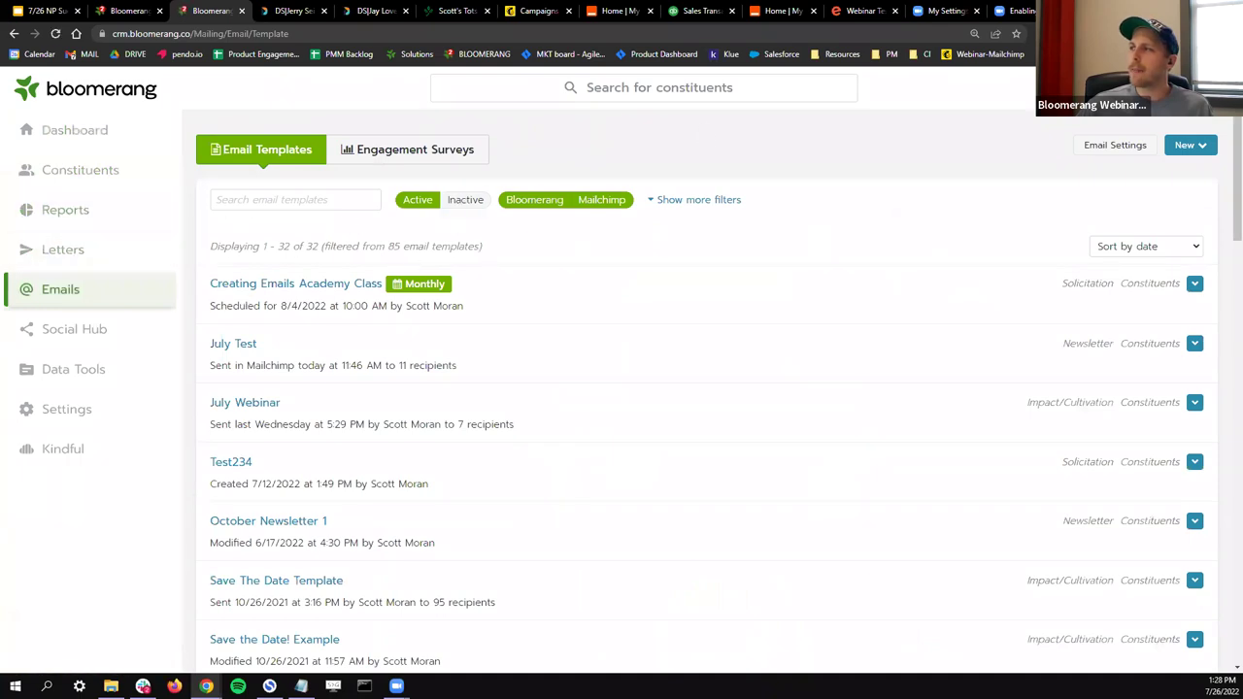
Start a new Mailchimp template named 'July Webinar Test2'.
{"action": "left_click", "coordinate": [1192, 153]}
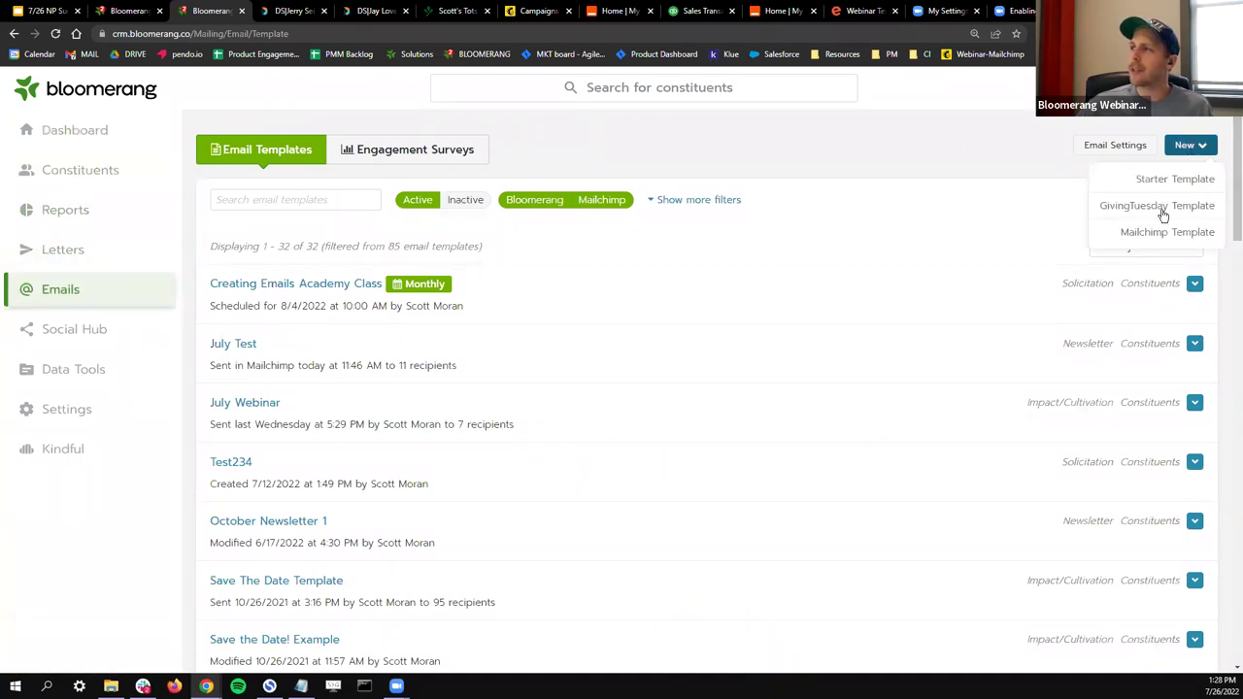
{"action": "left_click", "coordinate": [1132, 233]}
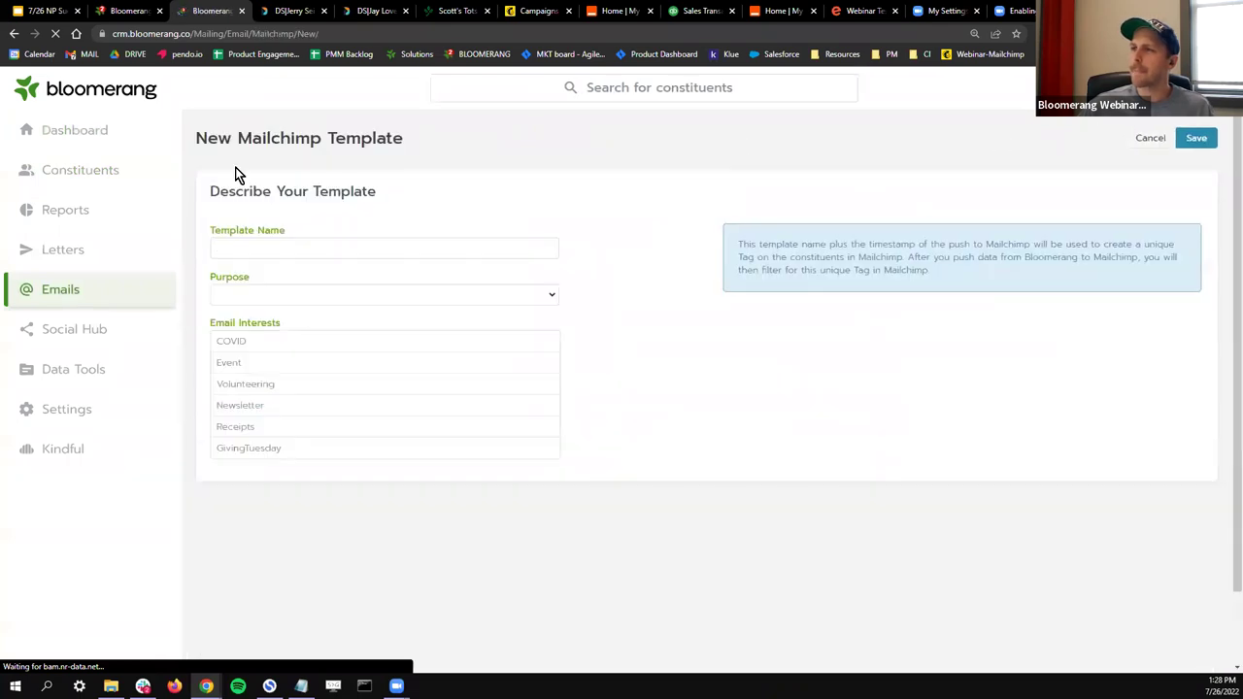
{"action": "left_click", "coordinate": [258, 248]}
{"action": "type", "text": "July Webin"}
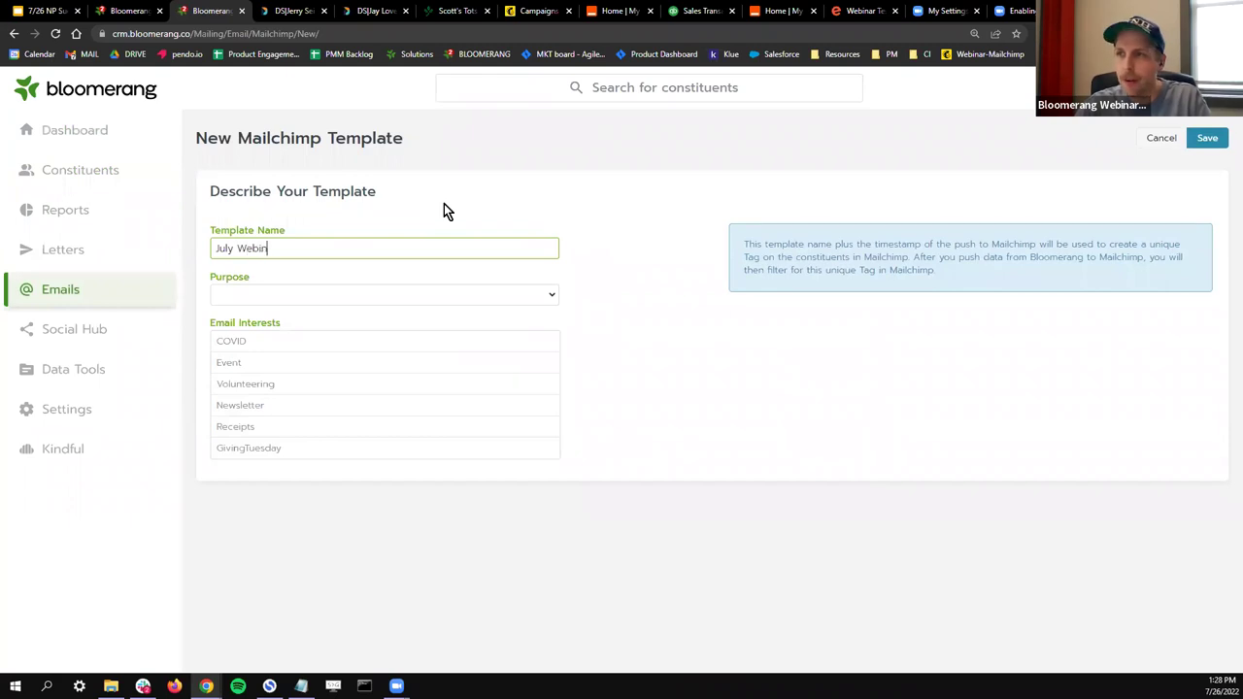
{"action": "type", "text": "ar Test12"}
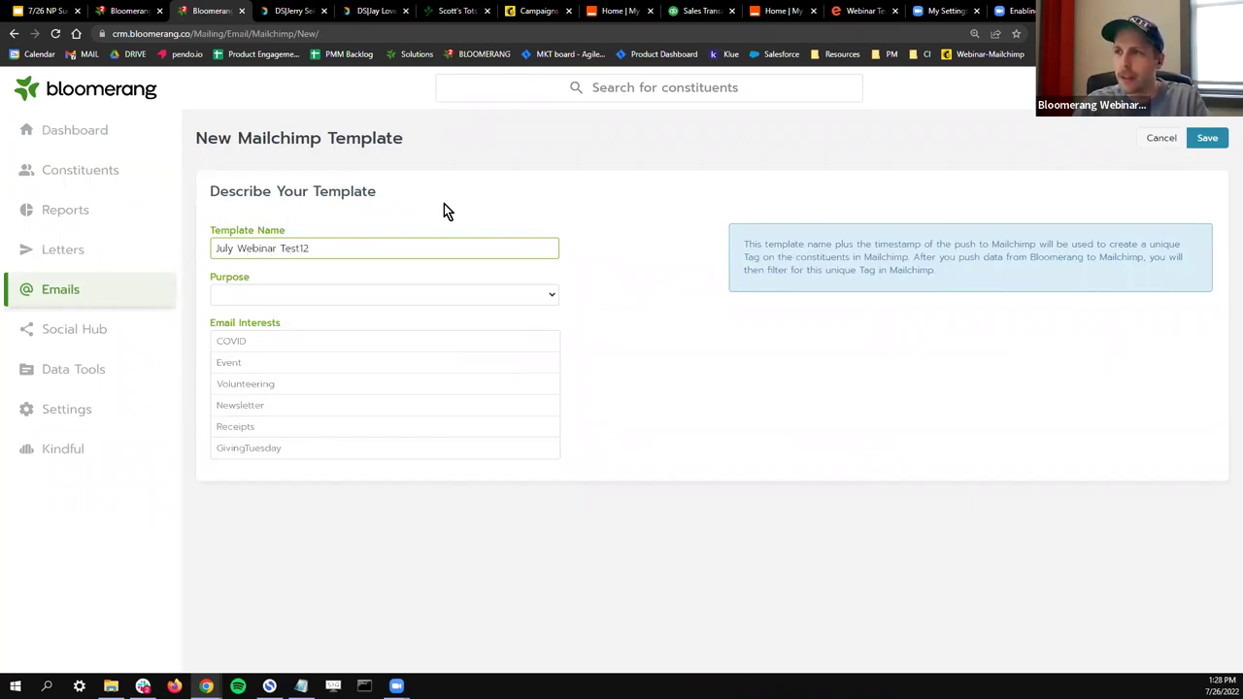
{"action": "key", "text": "Left"}
{"action": "key", "text": "BackSpace"}
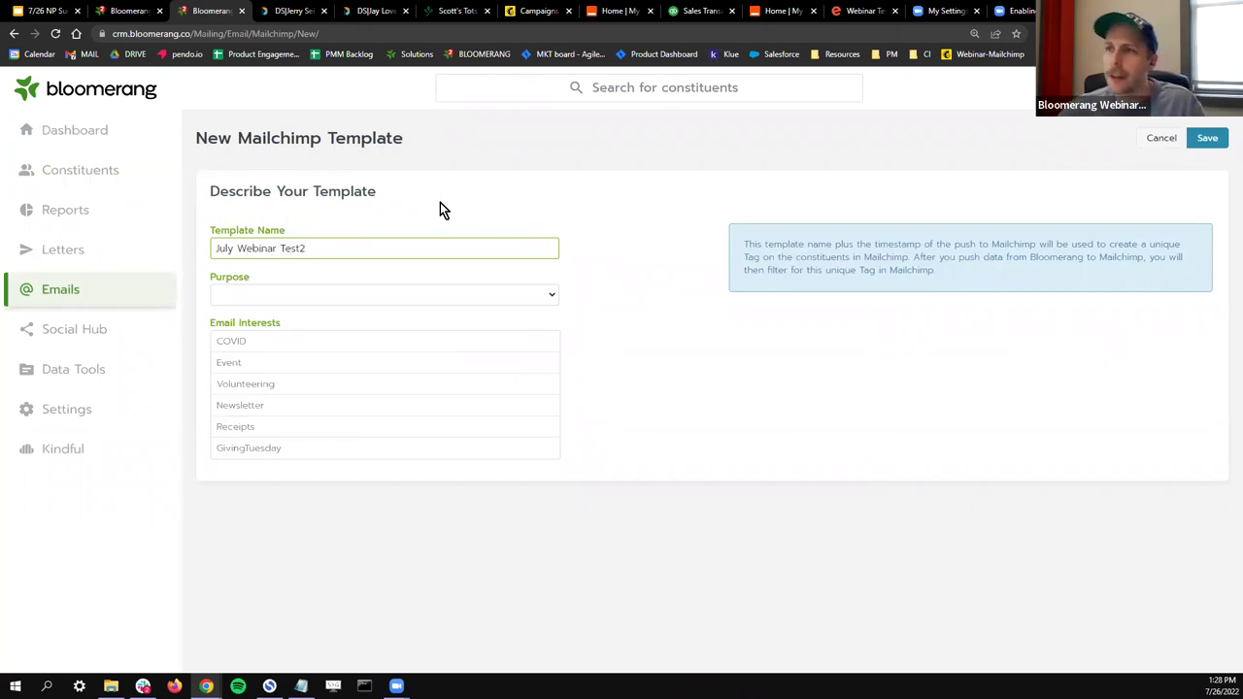
Set purpose and email interest to Newsletter, save, and show its constituent filters.
{"action": "left_click", "coordinate": [417, 294]}
{"action": "left_click", "coordinate": [281, 357]}
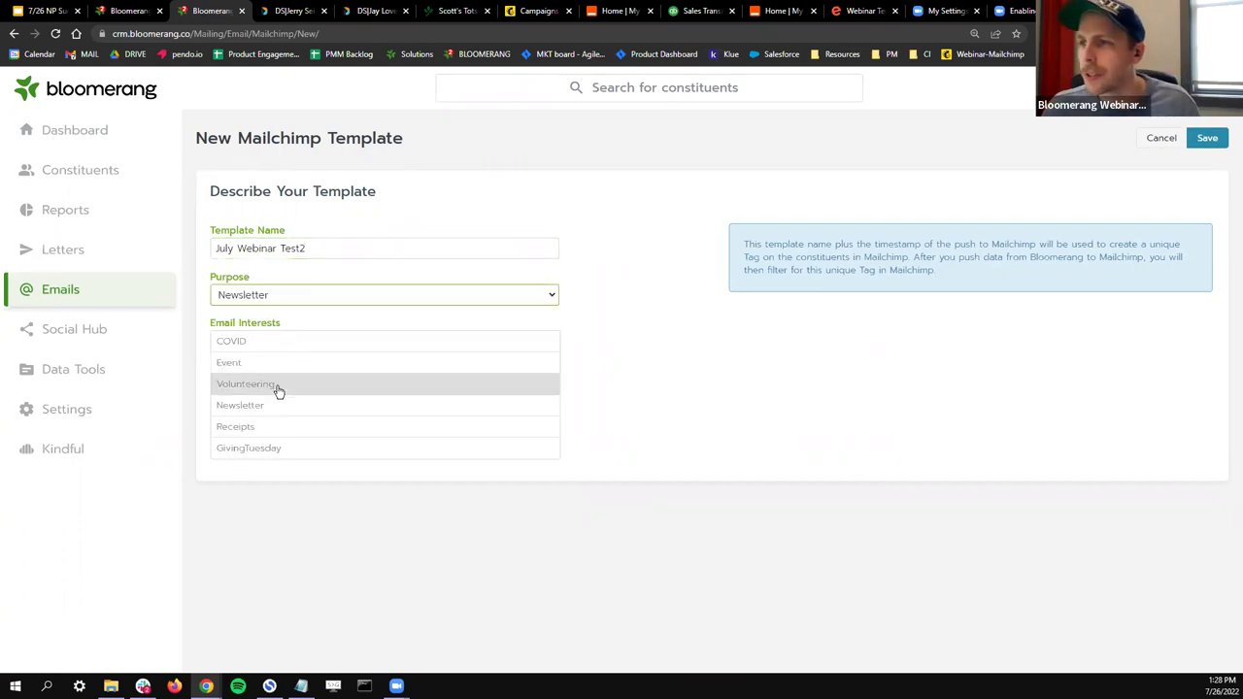
{"action": "left_click", "coordinate": [230, 409]}
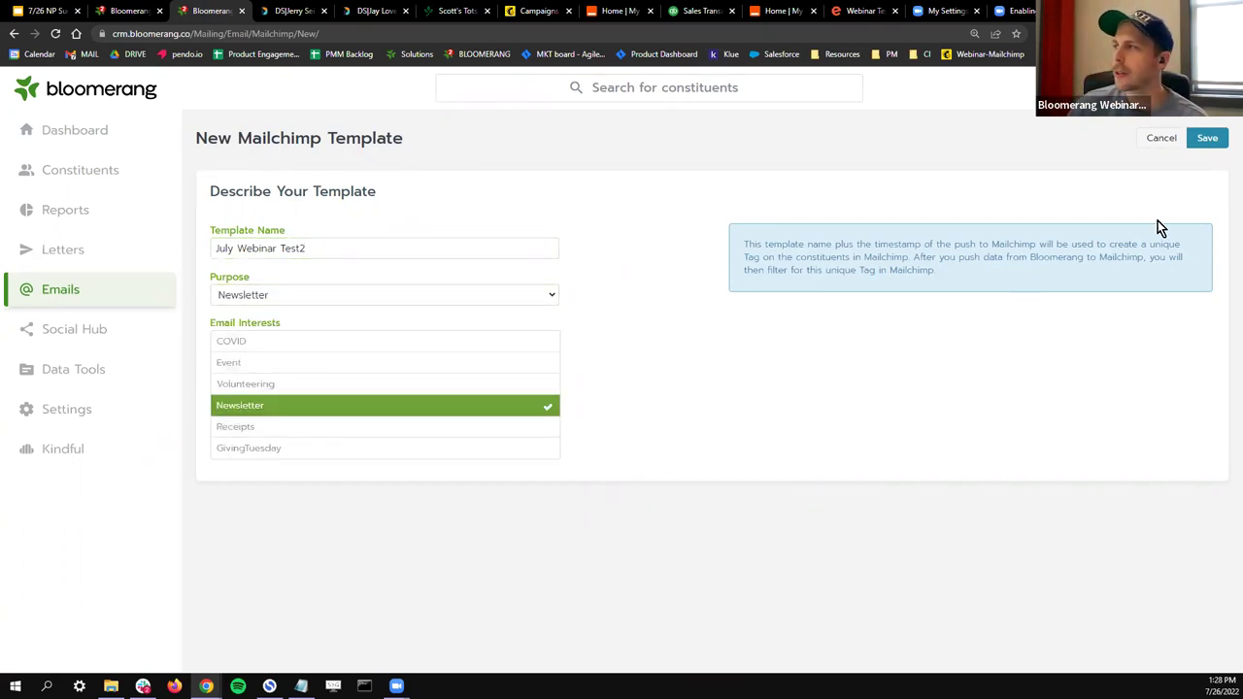
{"action": "left_click", "coordinate": [1207, 138]}
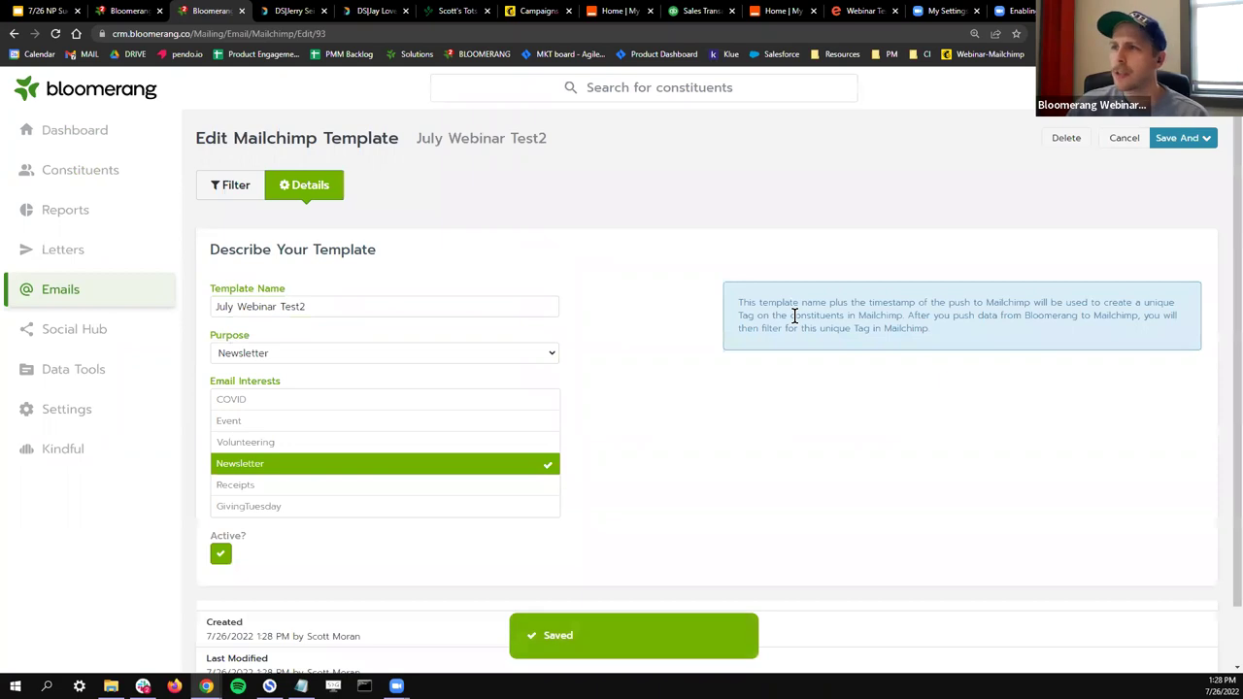
{"action": "left_click", "coordinate": [235, 185]}
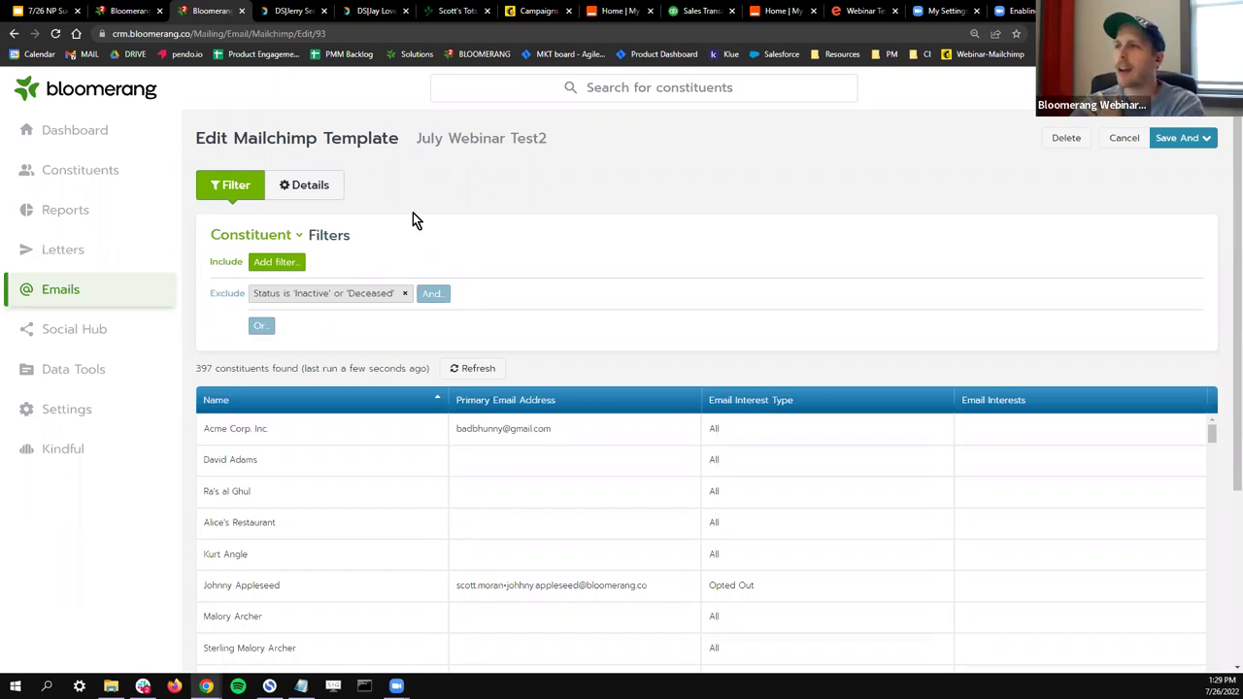
Add a Has Transactions include filter limited to specific transactions.
{"action": "left_click", "coordinate": [275, 262]}
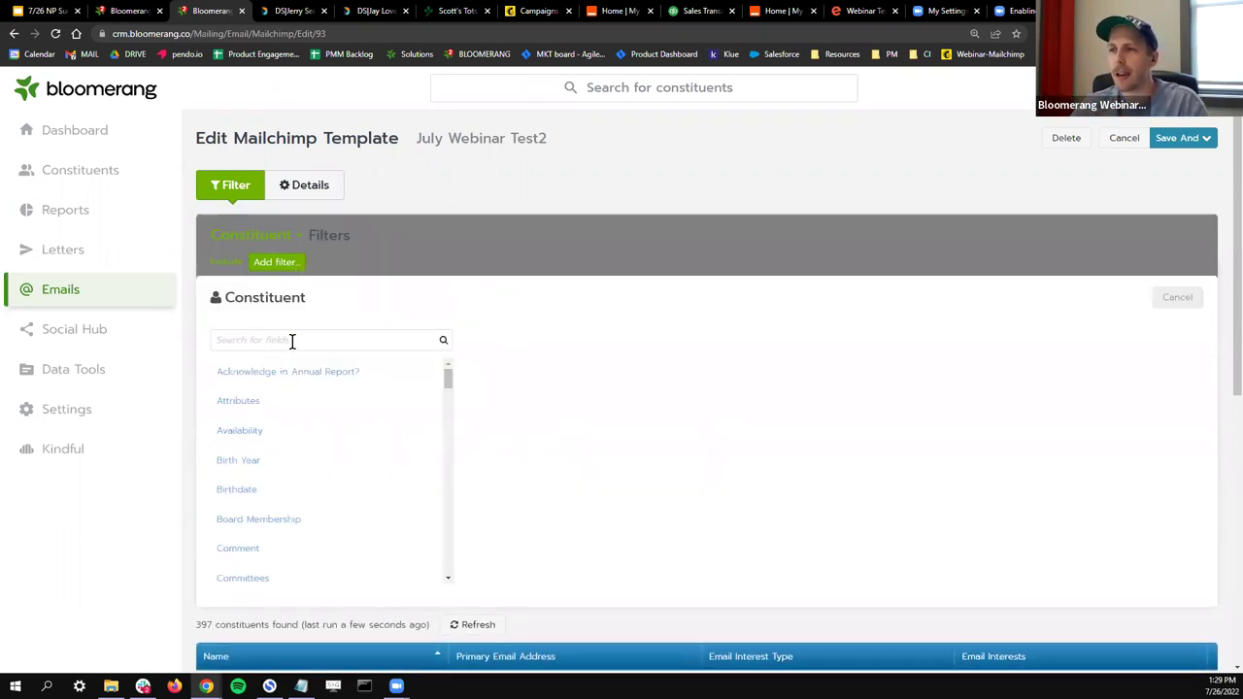
{"action": "type", "text": "has tr"}
{"action": "left_click", "coordinate": [281, 374]}
{"action": "left_click", "coordinate": [336, 343]}
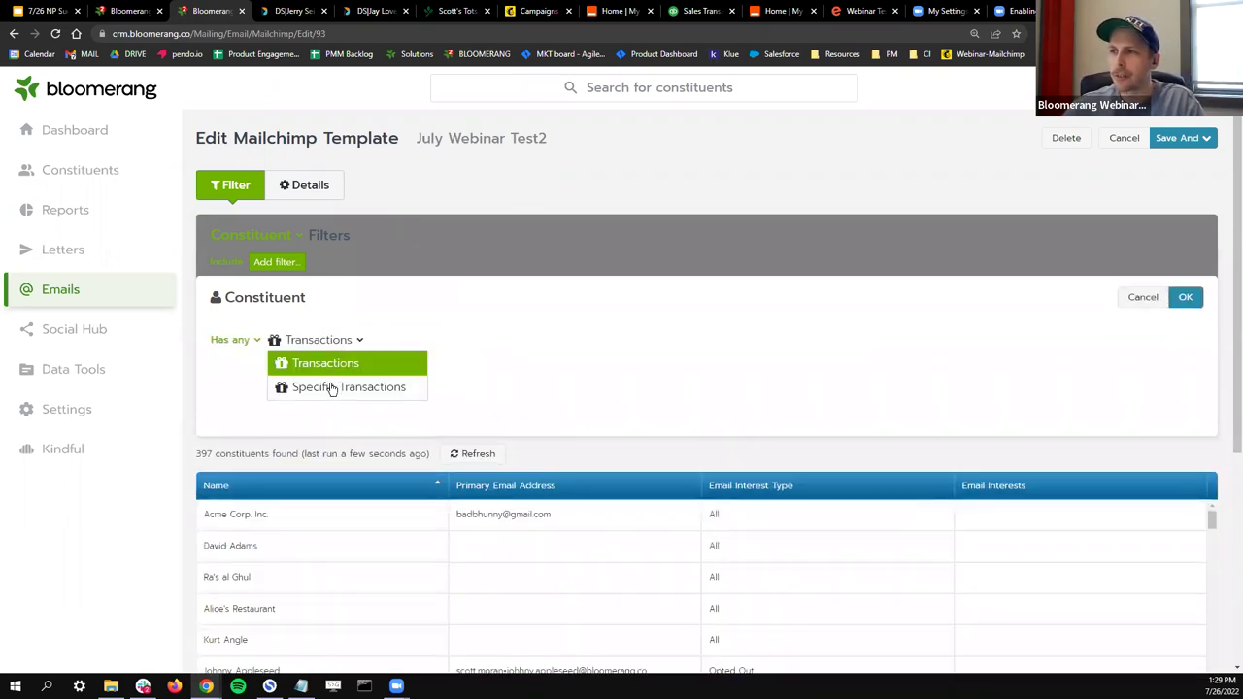
{"action": "left_click", "coordinate": [331, 388]}
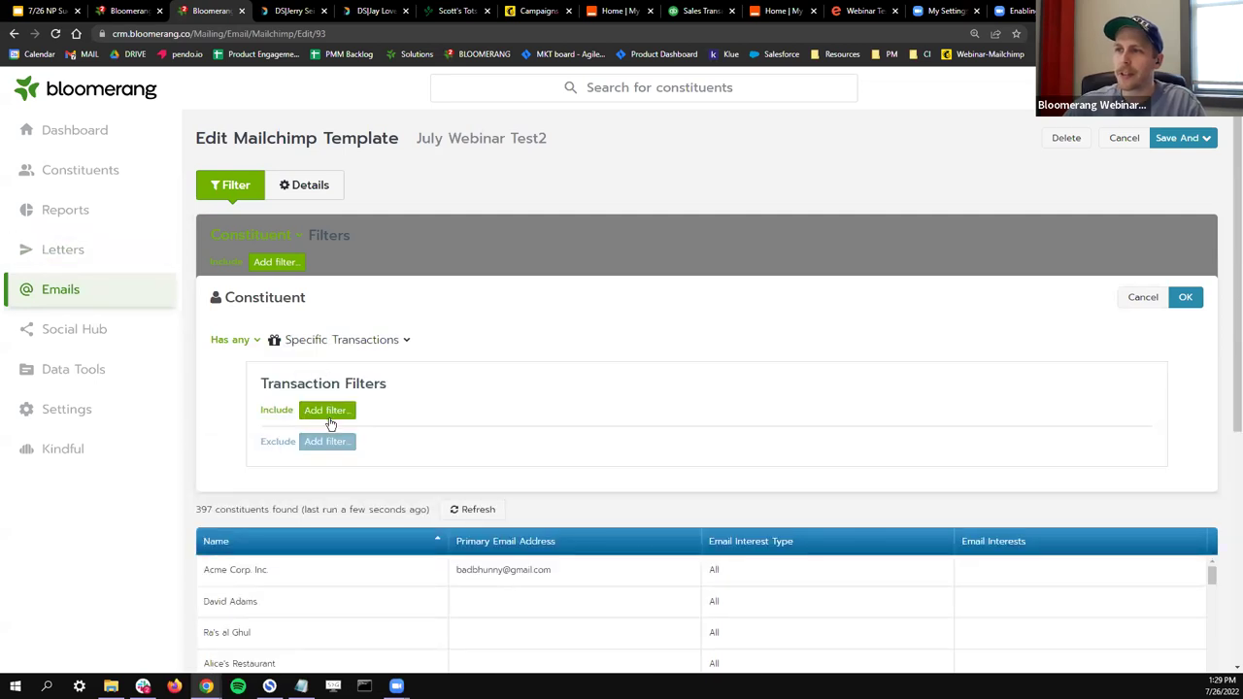
{"action": "left_click", "coordinate": [328, 411]}
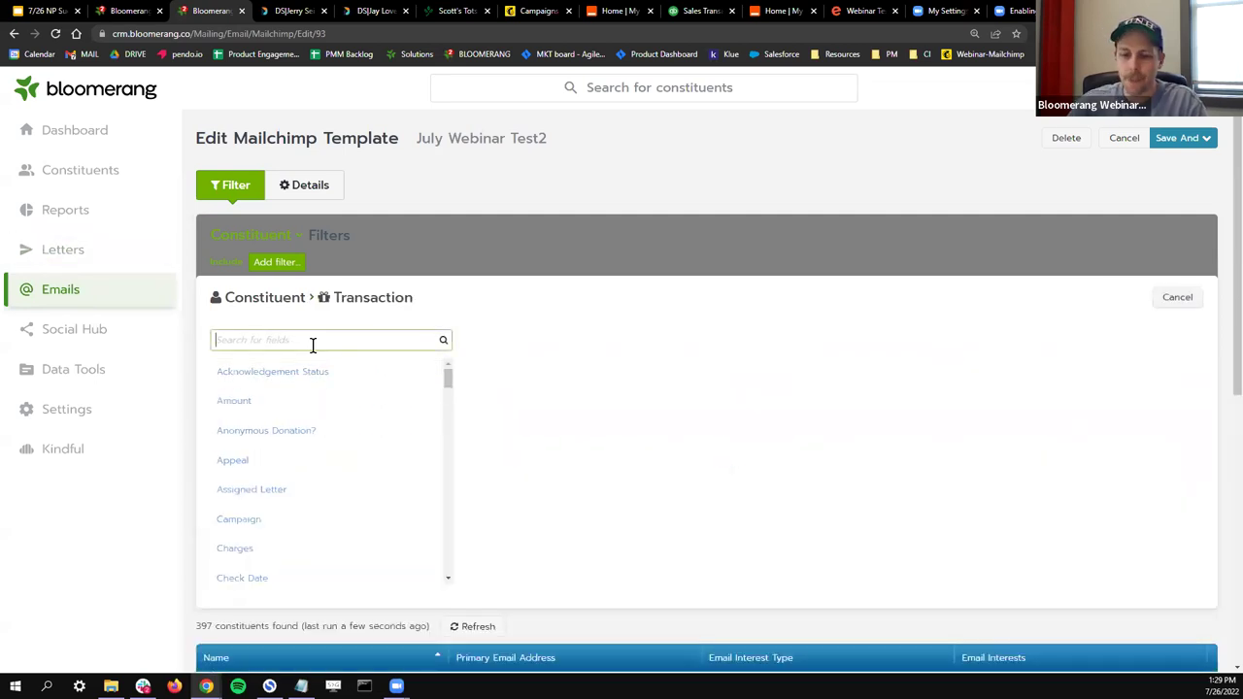
Restrict the transactions to type Recurring Donation Payment and apply the filter.
{"action": "type", "text": "type"}
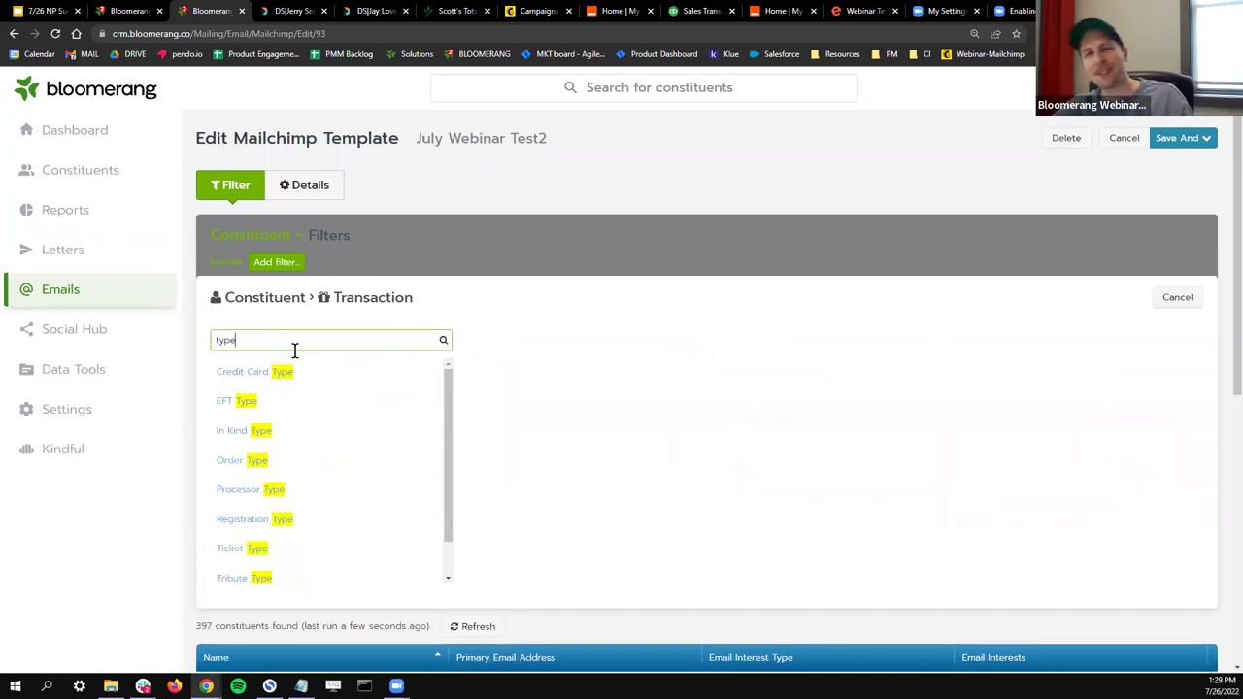
{"action": "scroll", "coordinate": [350, 398], "scroll_direction": "down", "scroll_amount": 1}
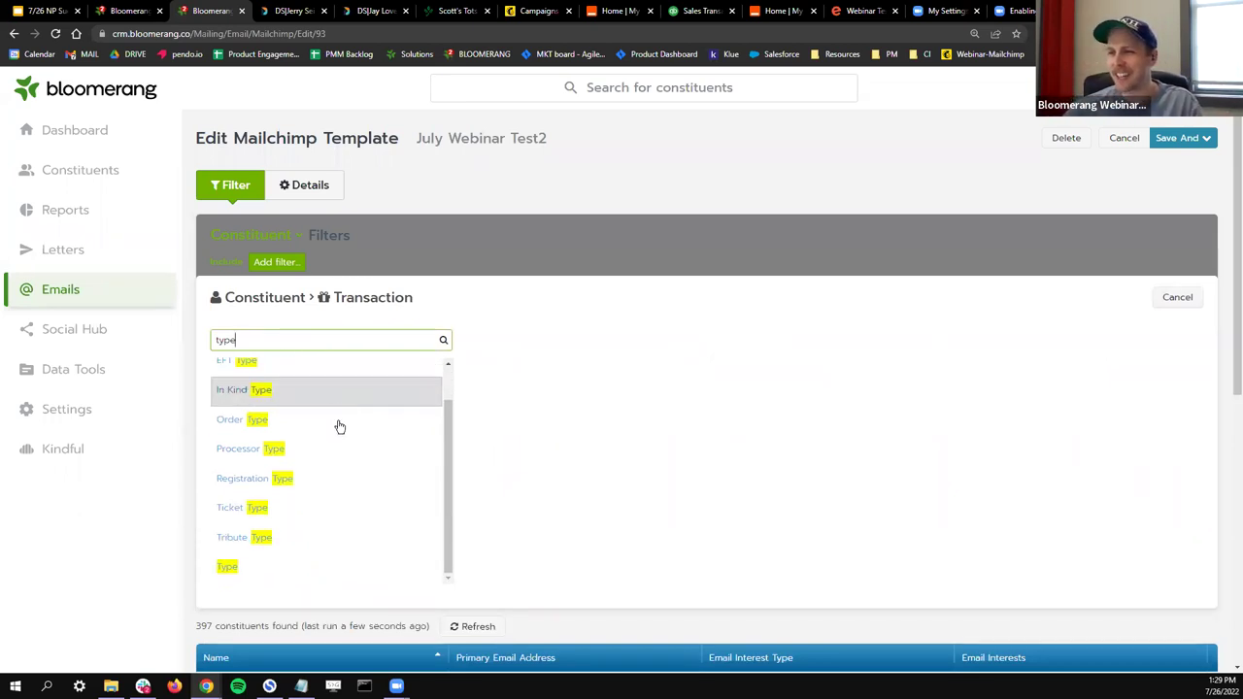
{"action": "left_click", "coordinate": [270, 567]}
{"action": "left_click", "coordinate": [303, 336]}
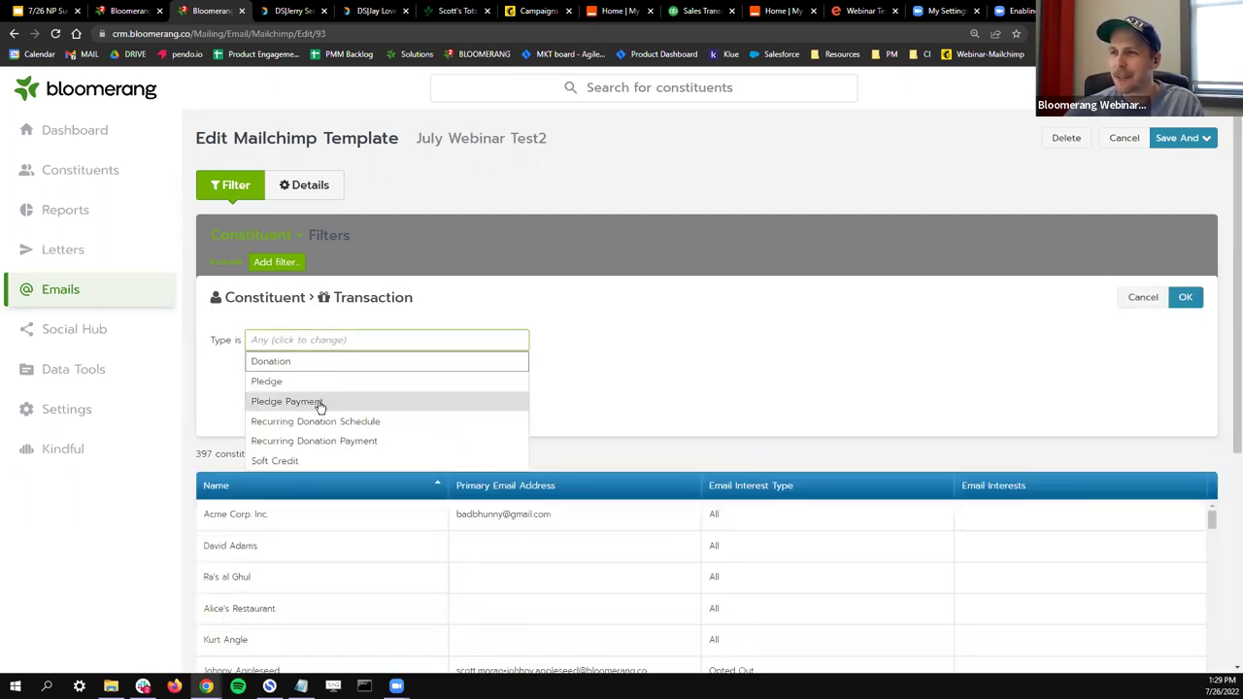
{"action": "left_click", "coordinate": [341, 445]}
{"action": "left_click", "coordinate": [823, 387]}
{"action": "left_click", "coordinate": [1185, 296]}
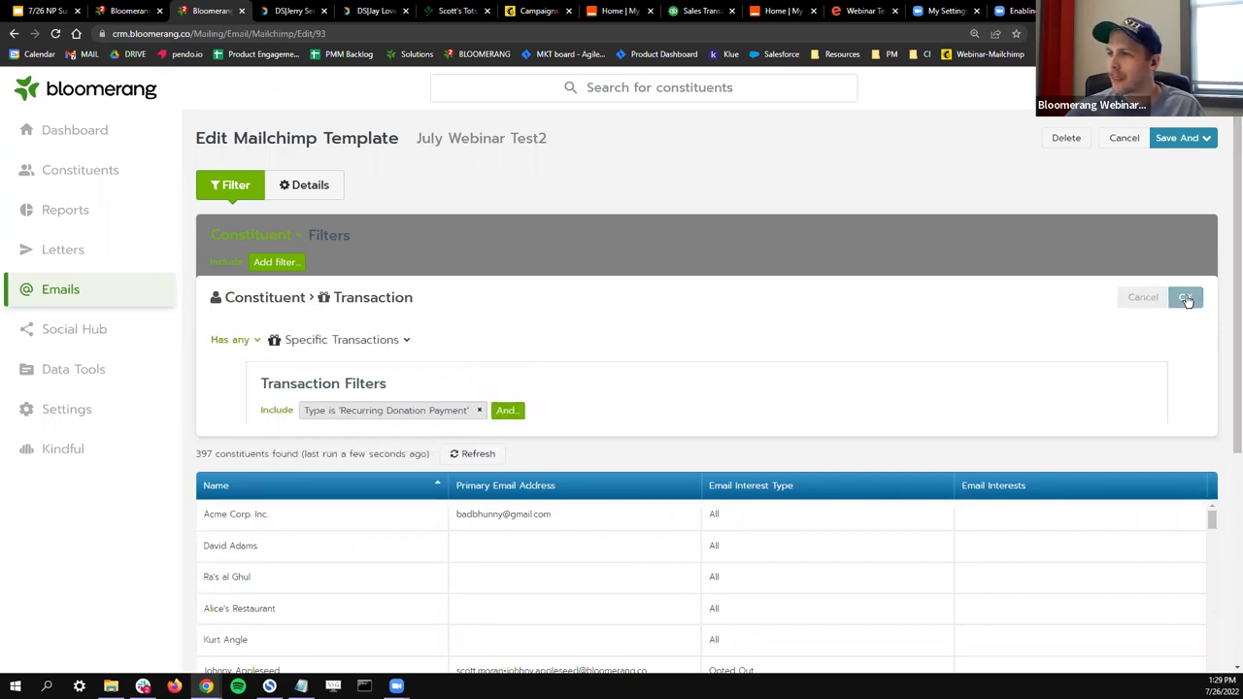
{"action": "left_click", "coordinate": [1185, 296]}
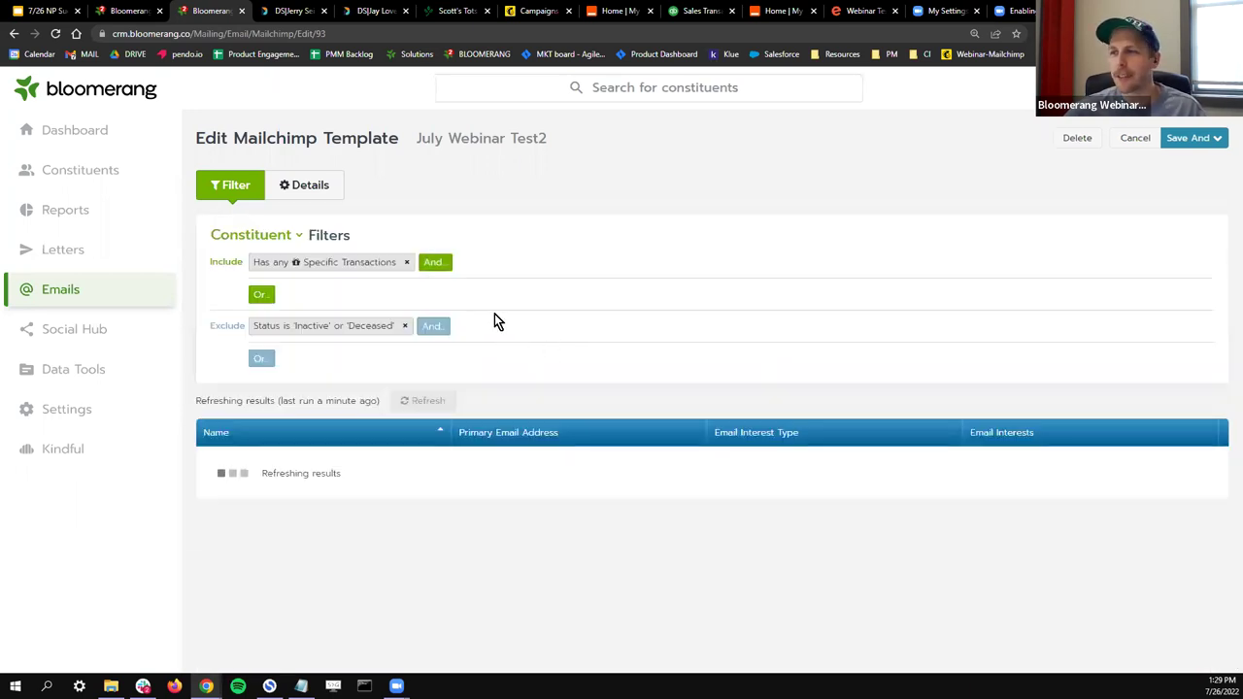
Review the 49 constituents matched by the template's filter.
{"action": "scroll", "coordinate": [633, 311], "scroll_direction": "down", "scroll_amount": 5}
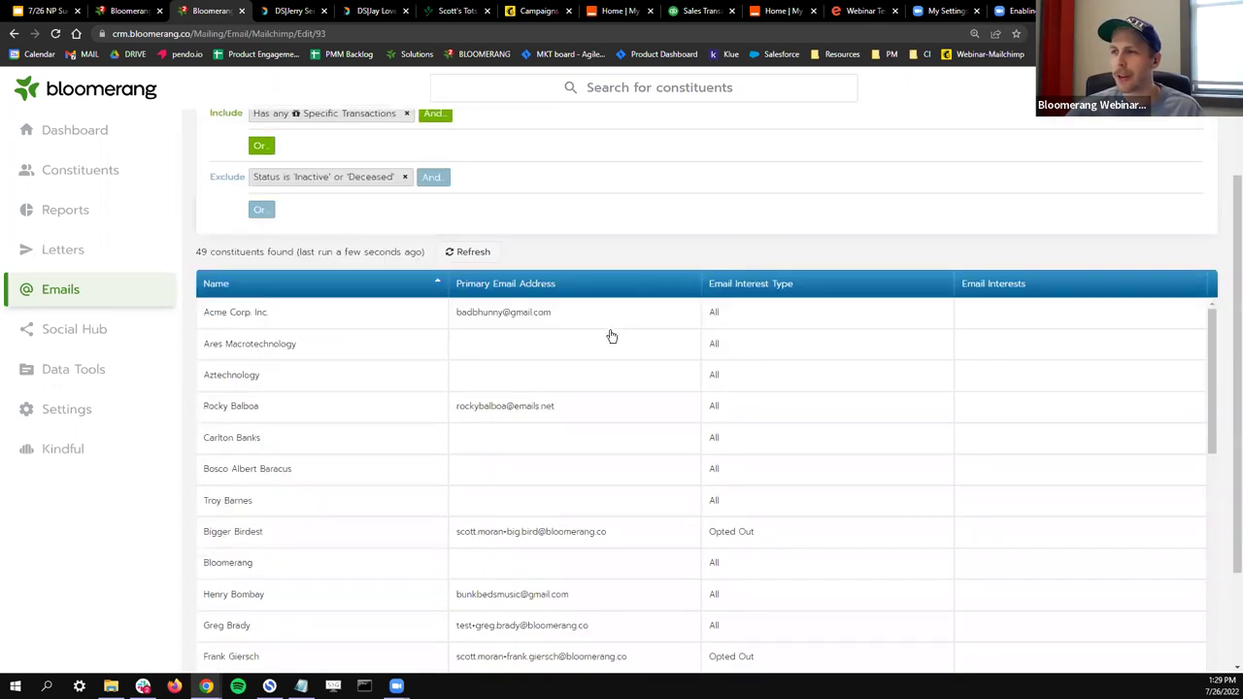
{"action": "scroll", "coordinate": [633, 254], "scroll_direction": "up", "scroll_amount": 5}
{"action": "scroll", "coordinate": [641, 260], "scroll_direction": "down", "scroll_amount": 5}
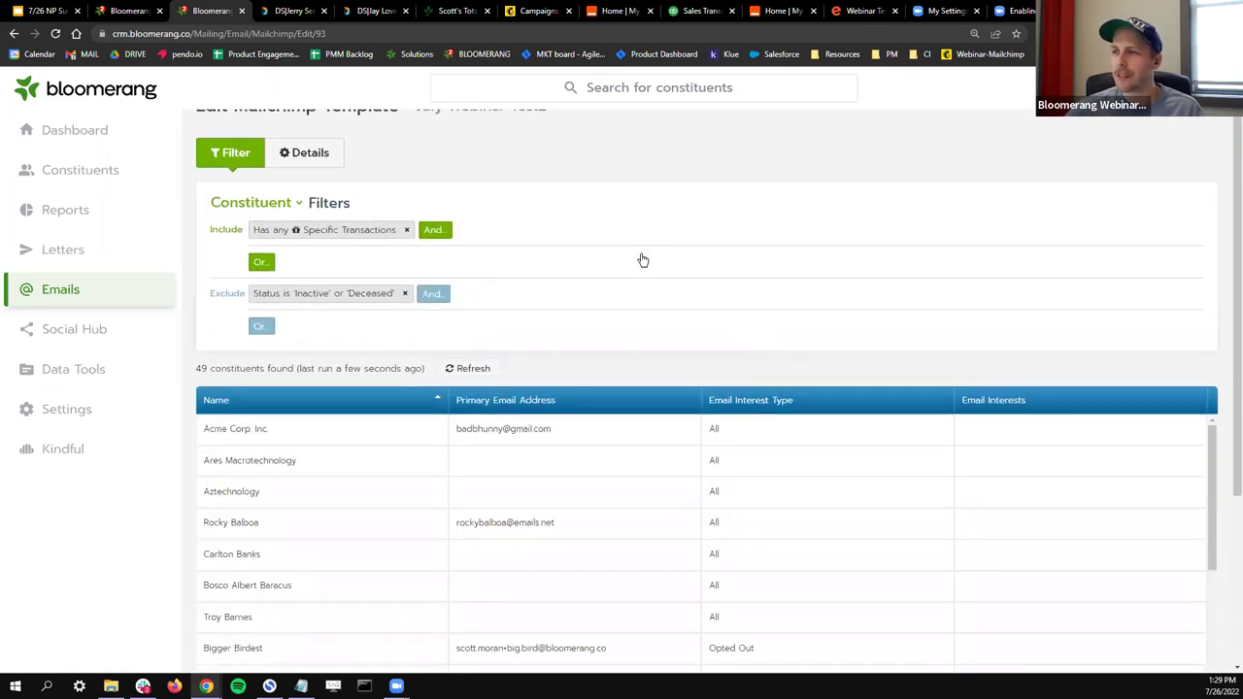
{"action": "scroll", "coordinate": [525, 332], "scroll_direction": "up", "scroll_amount": 3}
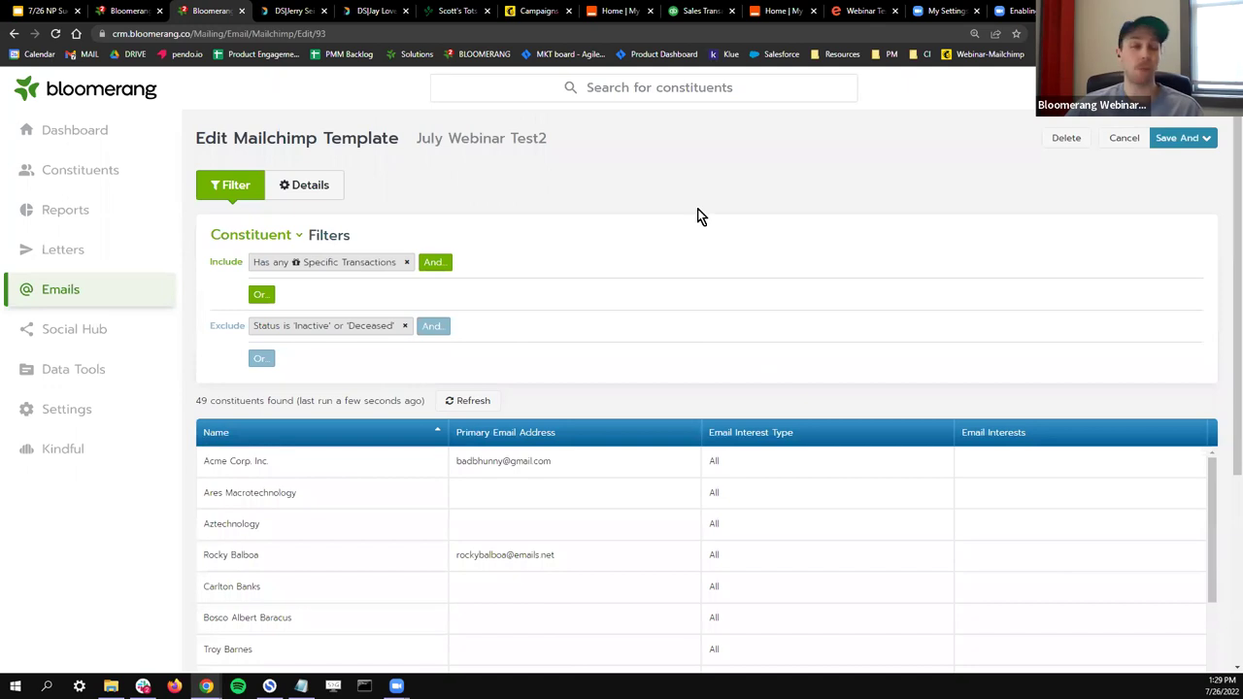
{"action": "scroll", "coordinate": [580, 388], "scroll_direction": "down", "scroll_amount": 1}
{"action": "scroll", "coordinate": [680, 368], "scroll_direction": "up", "scroll_amount": 1}
{"action": "left_click", "coordinate": [1172, 137]}
Save the template, then push its 17 emails to Mailchimp now, confirming the push.
{"action": "left_click", "coordinate": [1139, 173]}
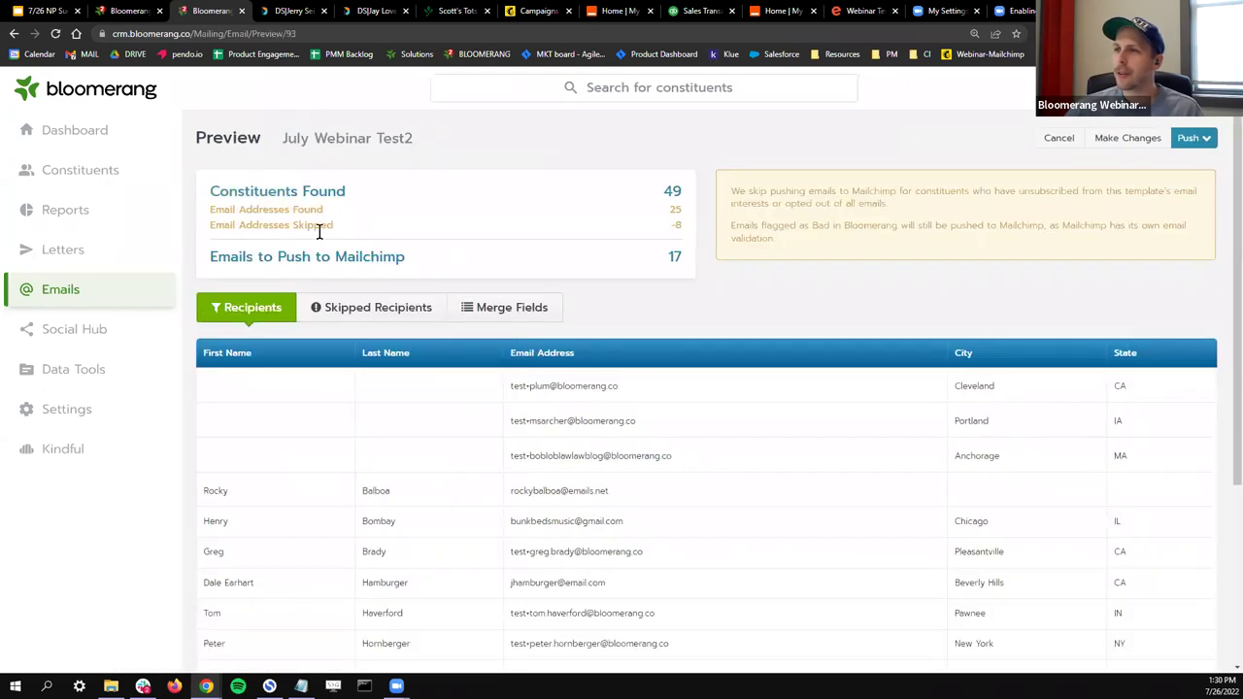
{"action": "left_click_drag", "start_coordinate": [210, 256], "coordinate": [413, 260]}
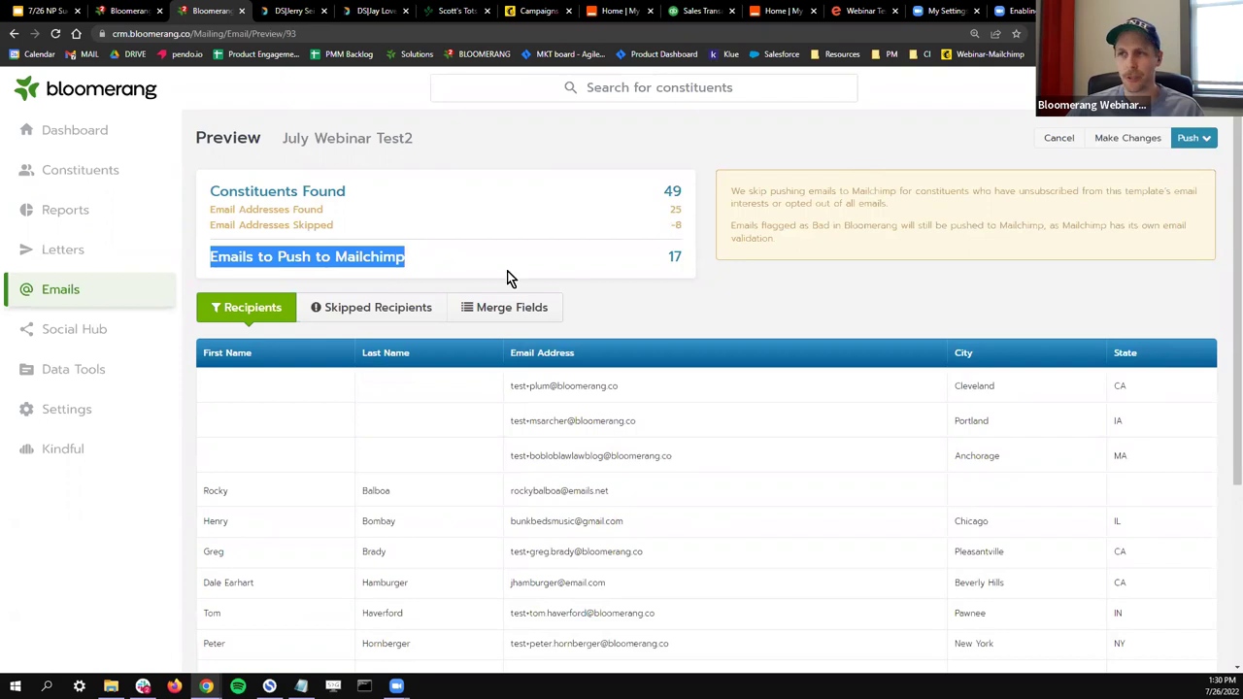
{"action": "left_click", "coordinate": [689, 277]}
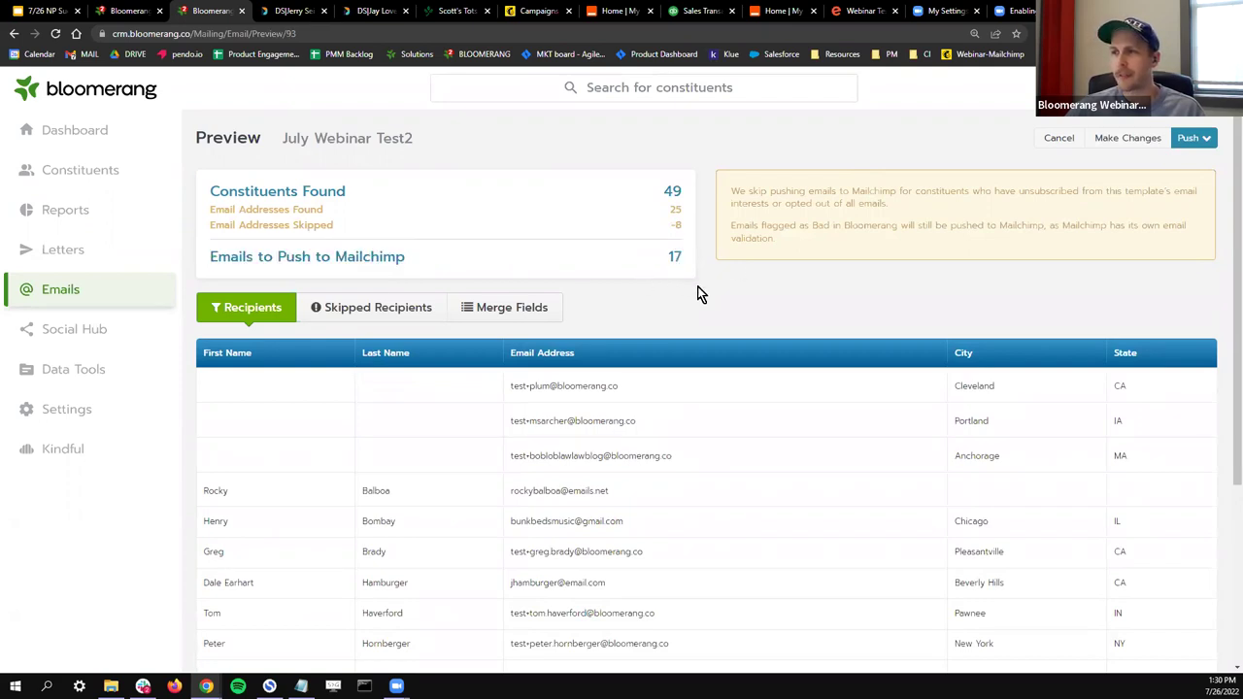
{"action": "left_click", "coordinate": [1202, 139]}
{"action": "left_click", "coordinate": [1193, 170]}
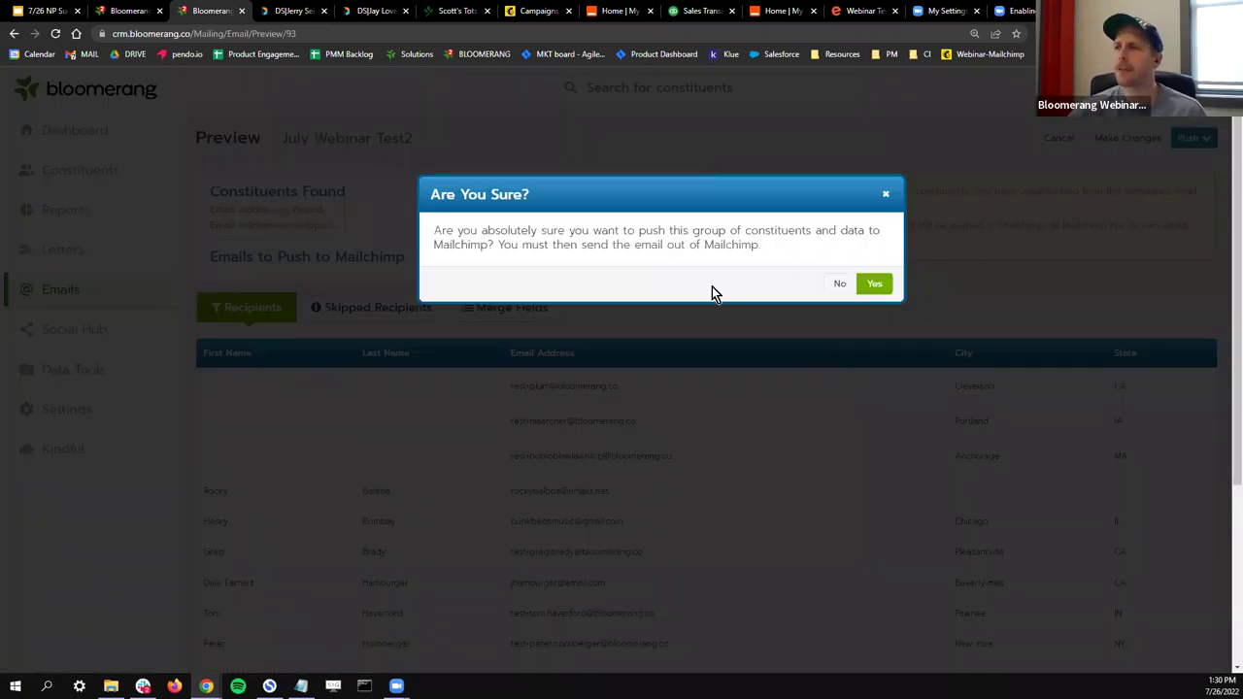
{"action": "left_click", "coordinate": [874, 284]}
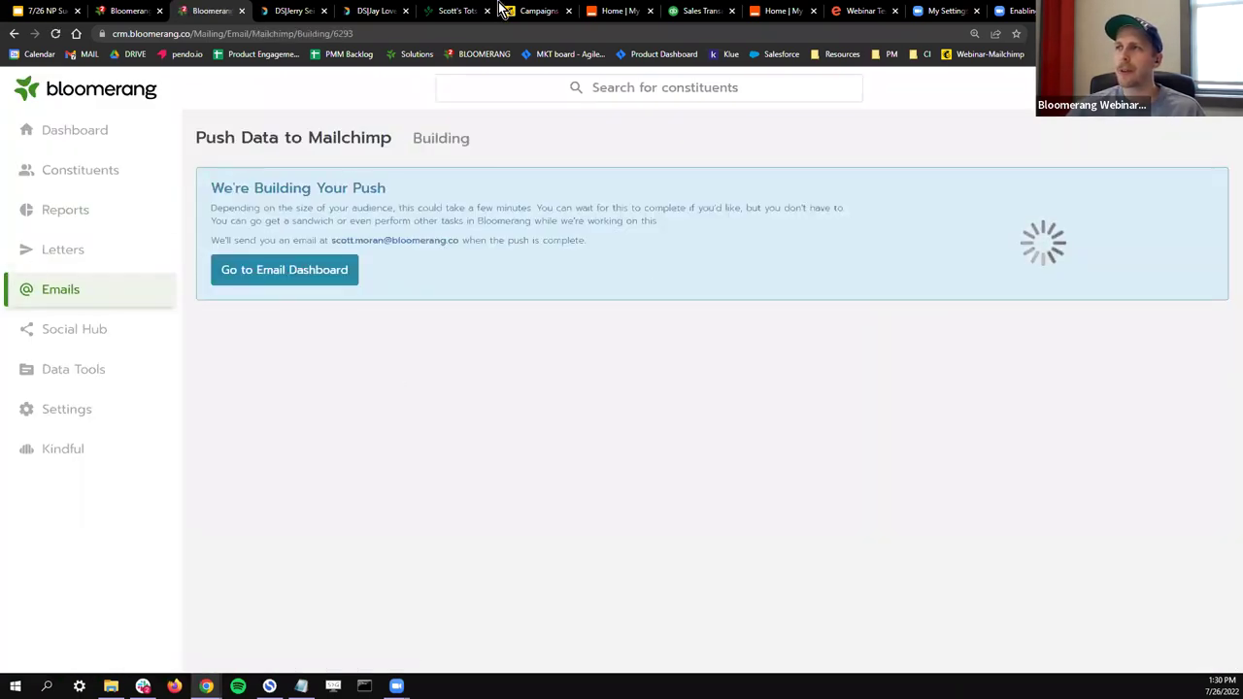
{"action": "left_click", "coordinate": [534, 10]}
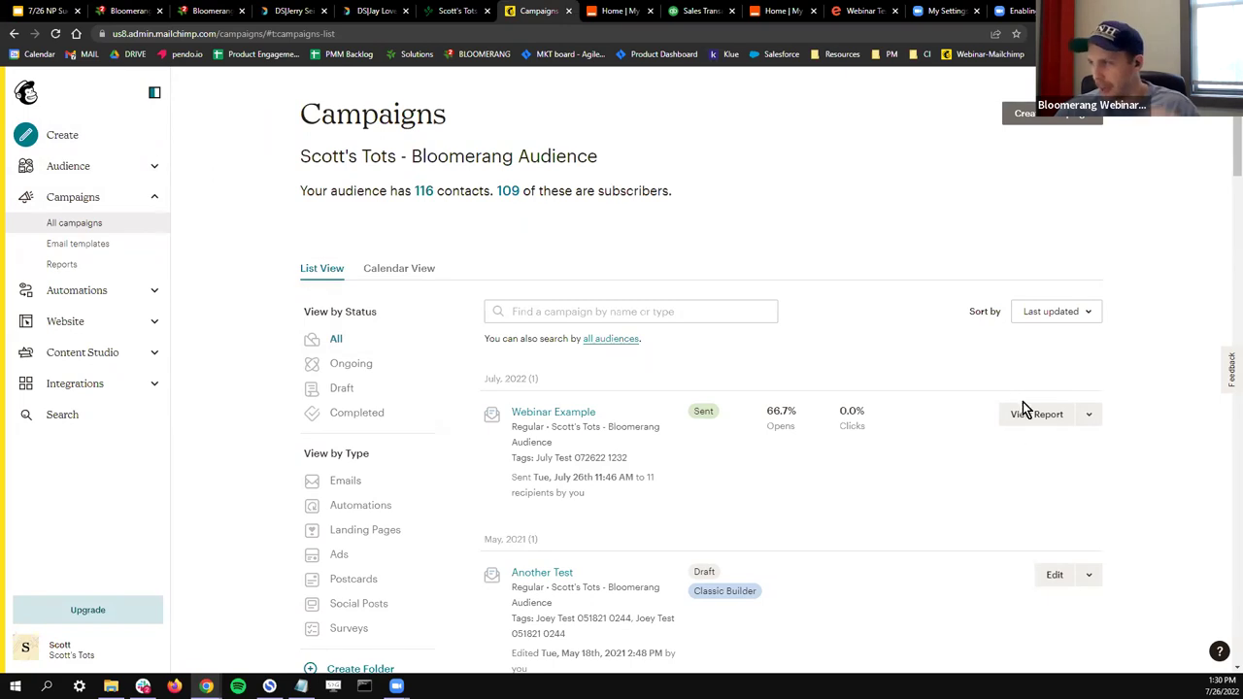
Replicate the Webinar Example campaign as draft Webinar Example (copy 01).
{"action": "left_click", "coordinate": [778, 427]}
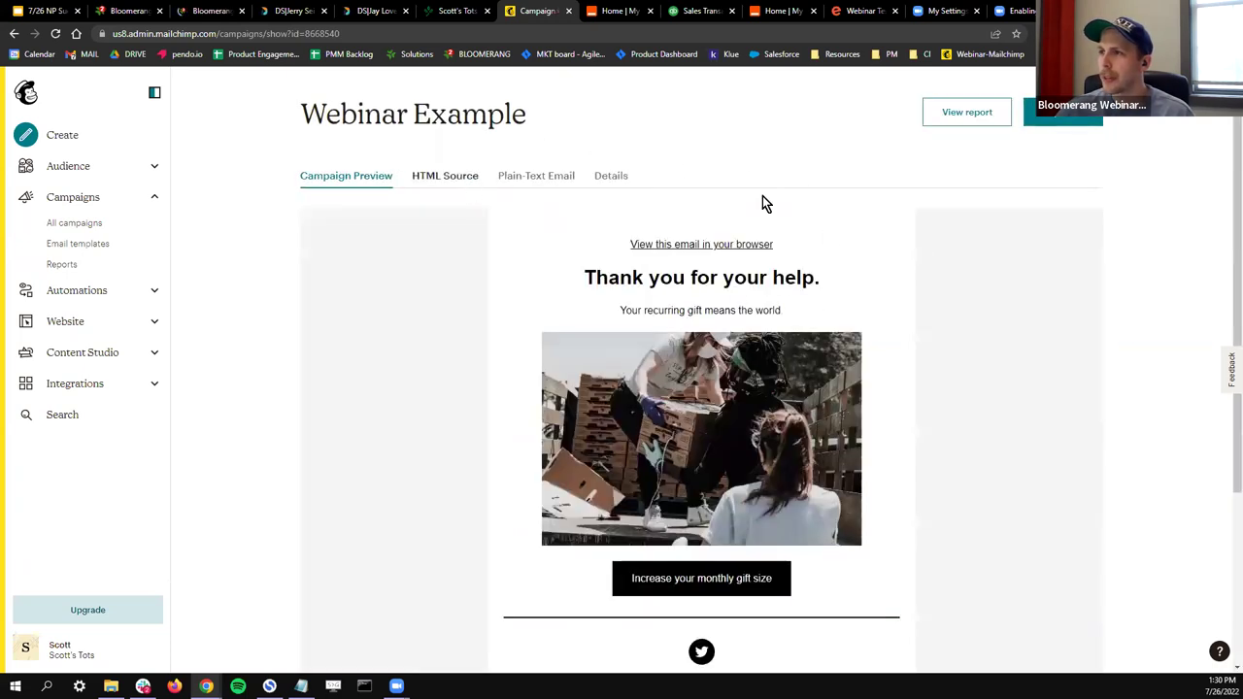
{"action": "left_click", "coordinate": [1041, 114]}
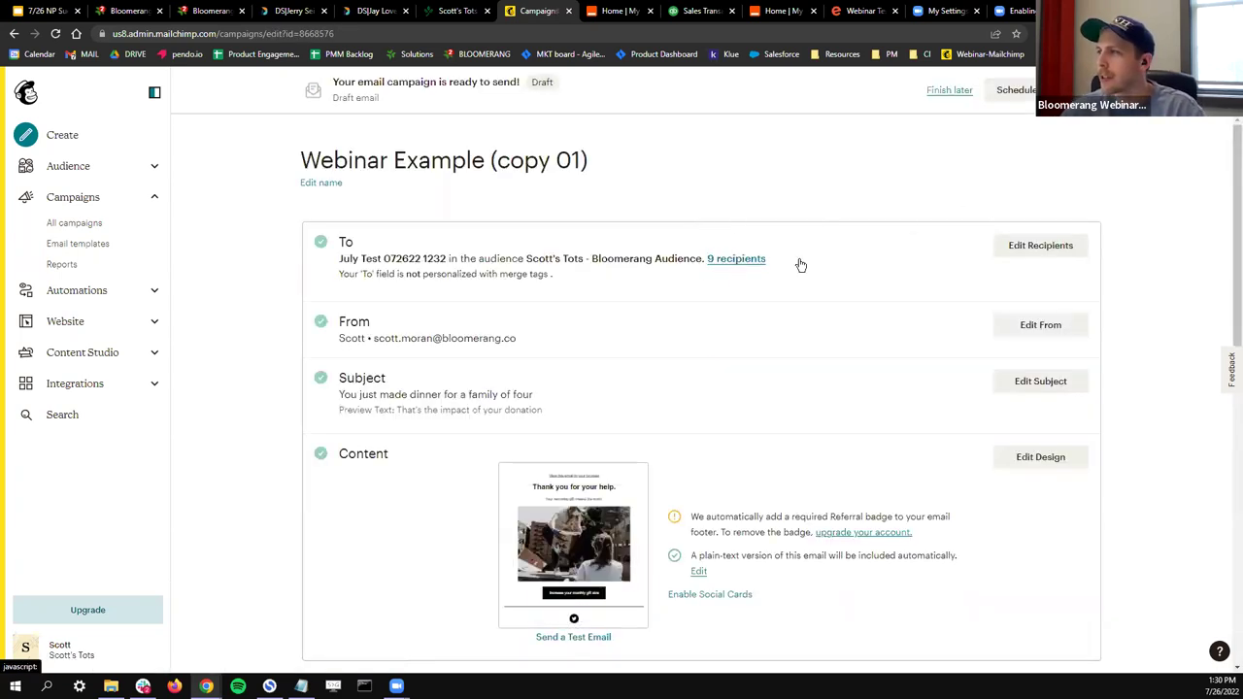
{"action": "left_click", "coordinate": [1035, 248]}
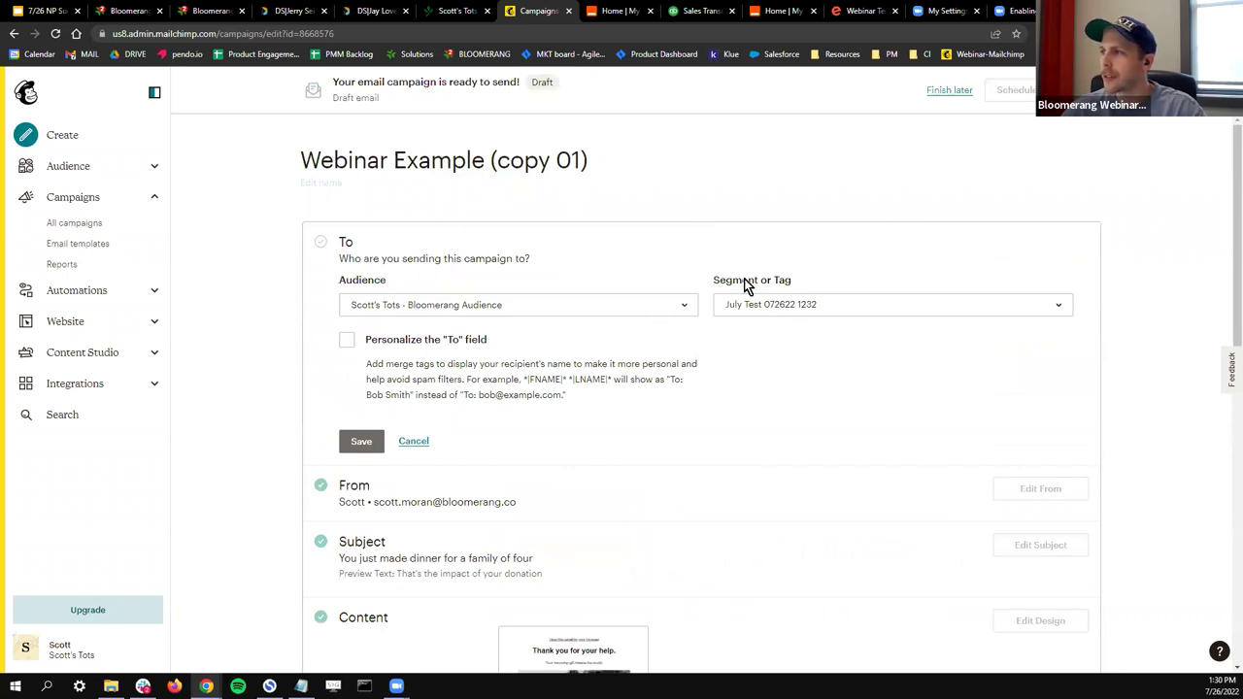
{"action": "left_click", "coordinate": [785, 309]}
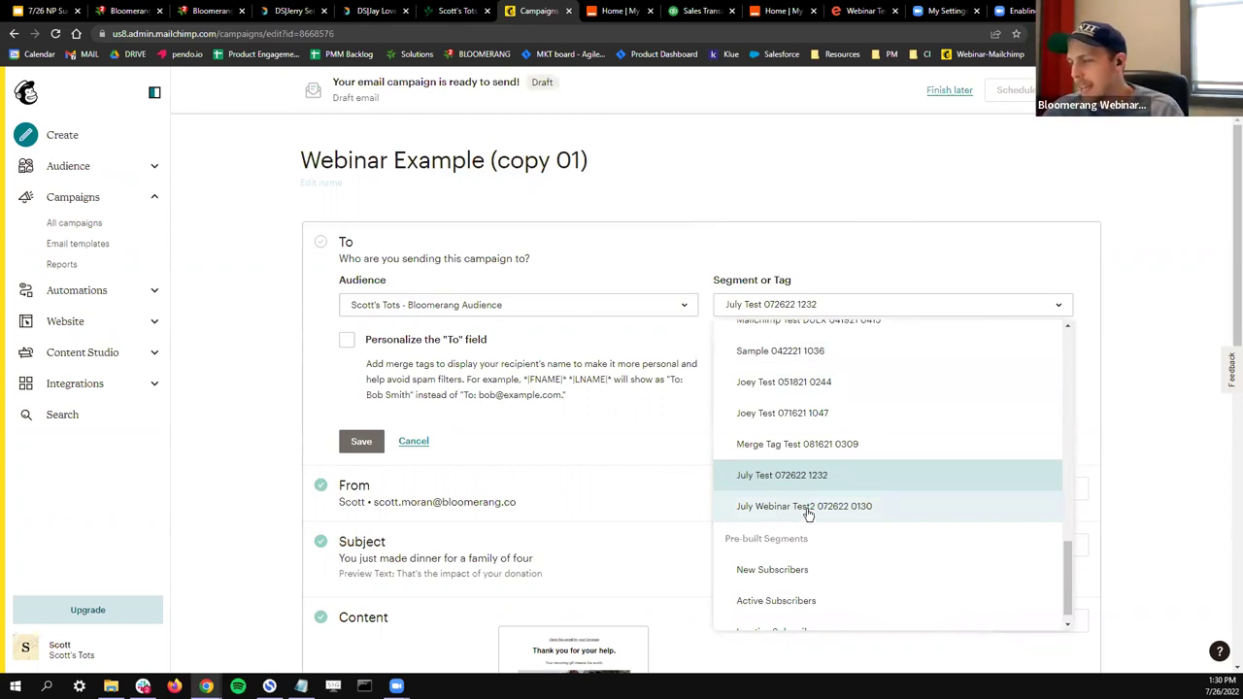
{"action": "left_click", "coordinate": [865, 509]}
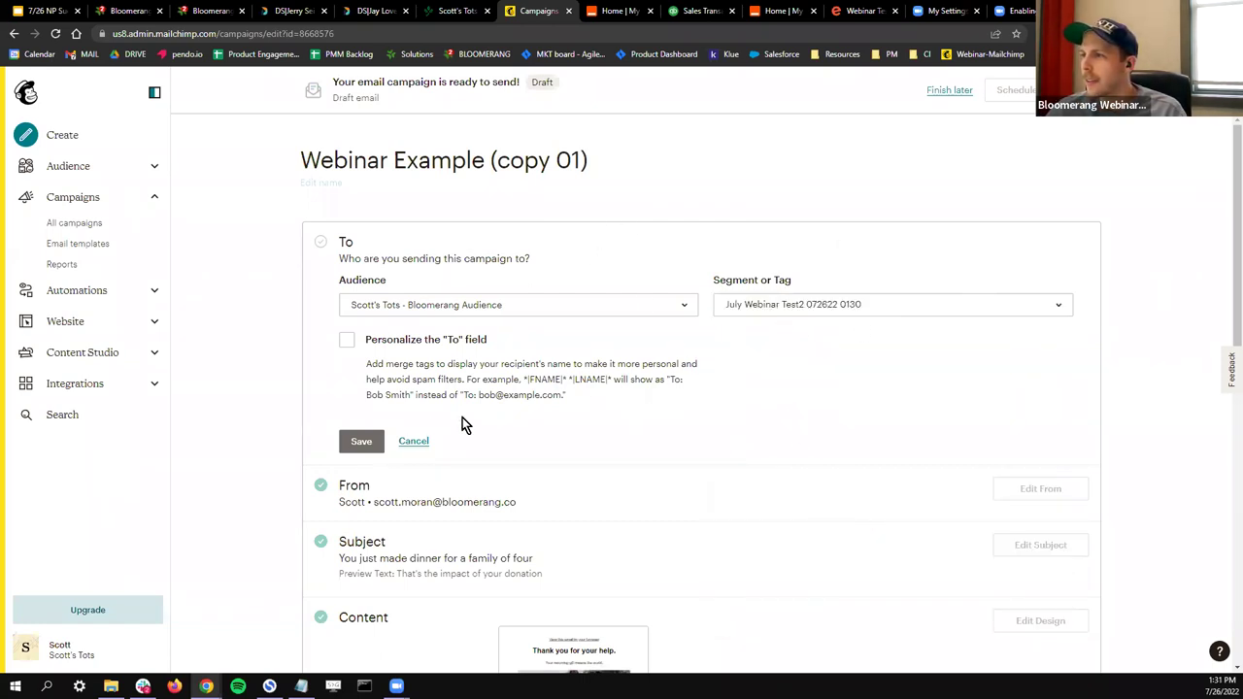
{"action": "left_click", "coordinate": [360, 441]}
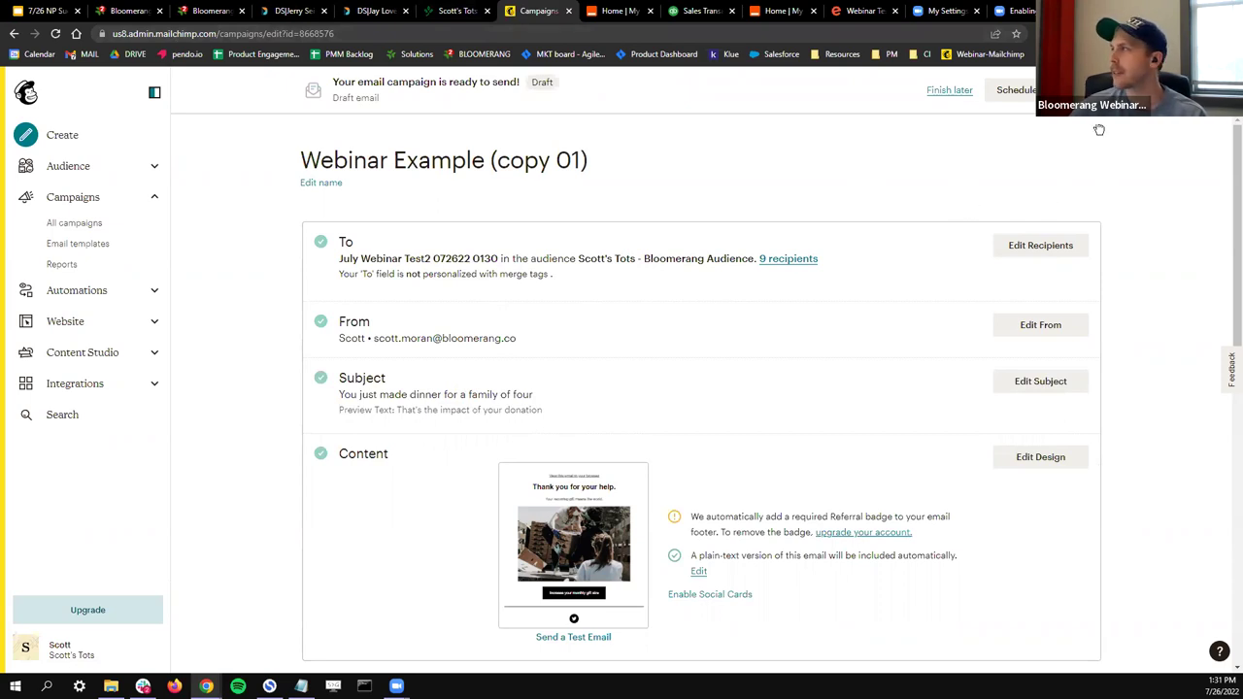
{"action": "left_click", "coordinate": [1078, 90]}
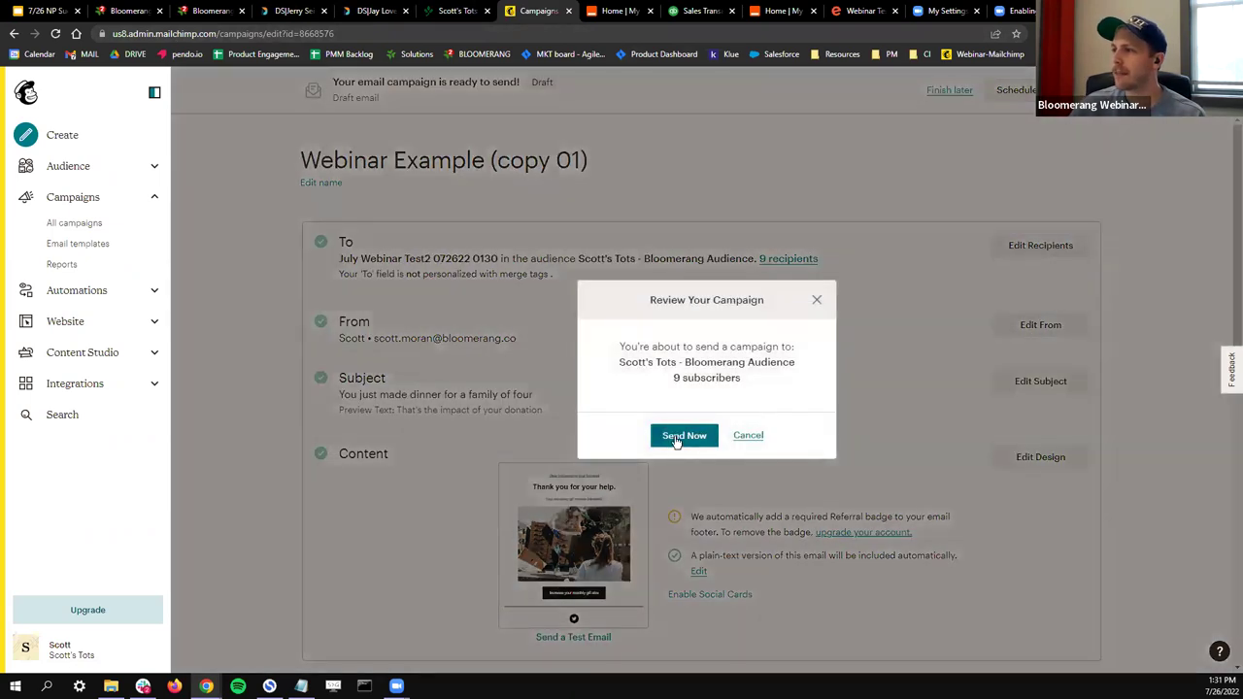
{"action": "left_click", "coordinate": [683, 436]}
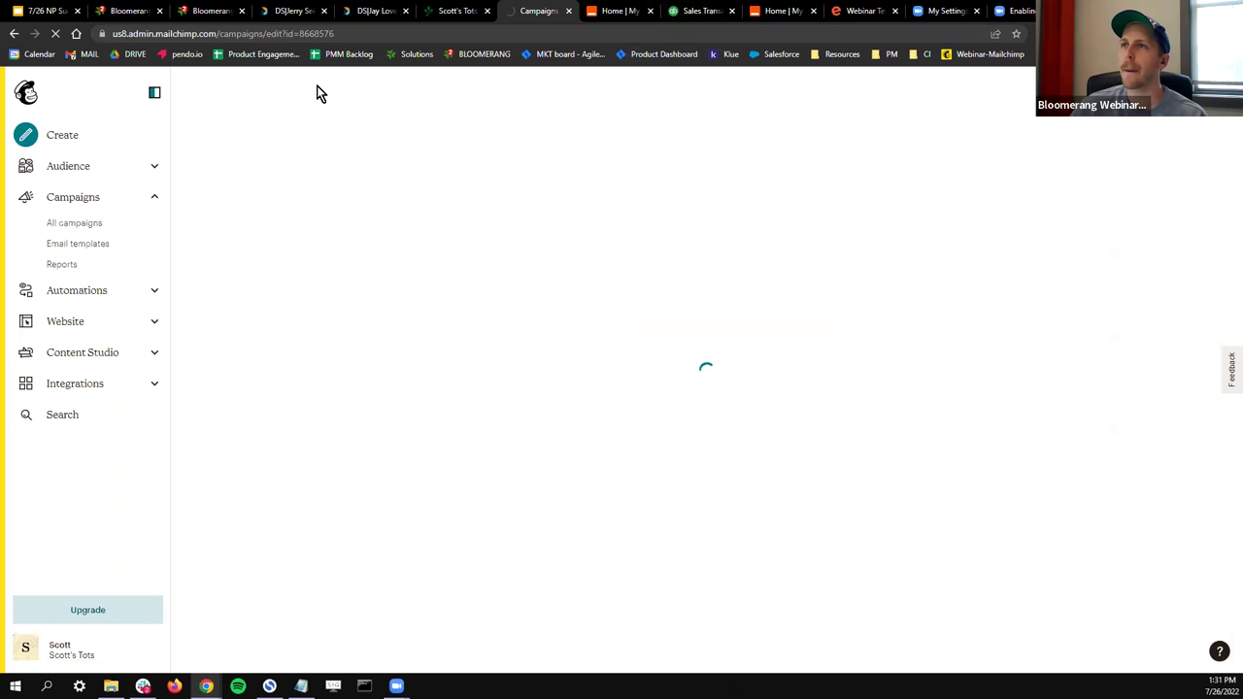
Search Bloomerang constituents for the campaign recipient by name.
{"action": "left_click", "coordinate": [204, 10]}
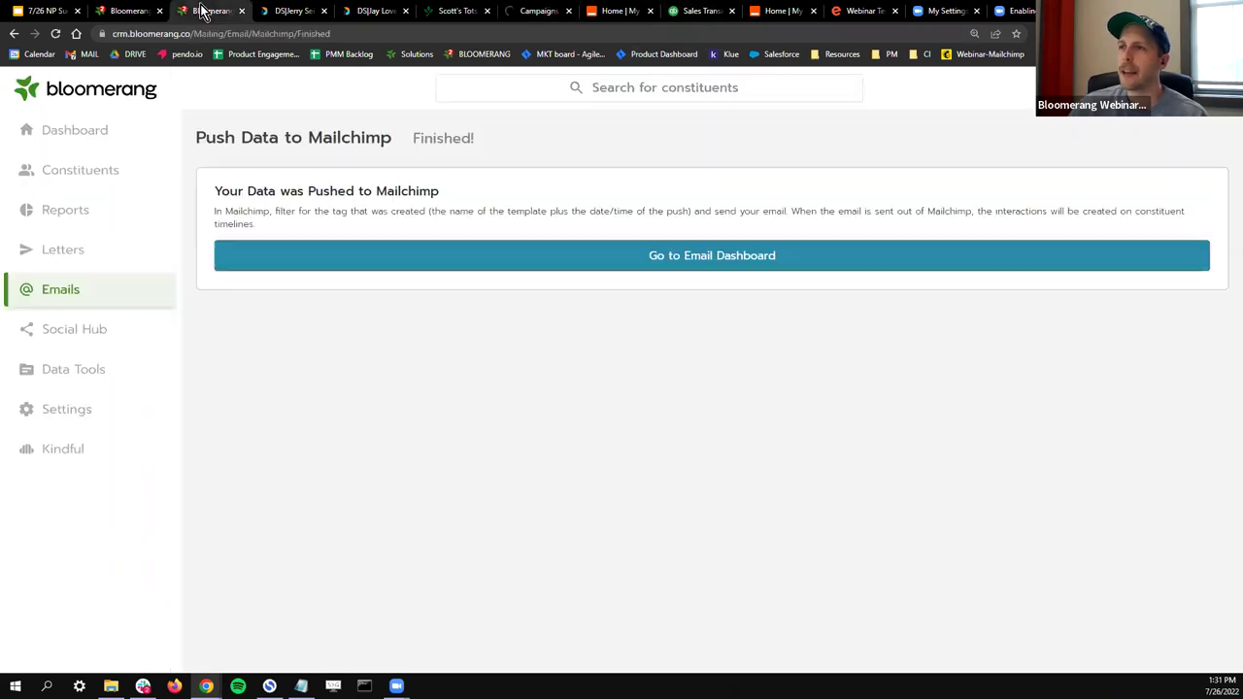
{"action": "left_click", "coordinate": [124, 10]}
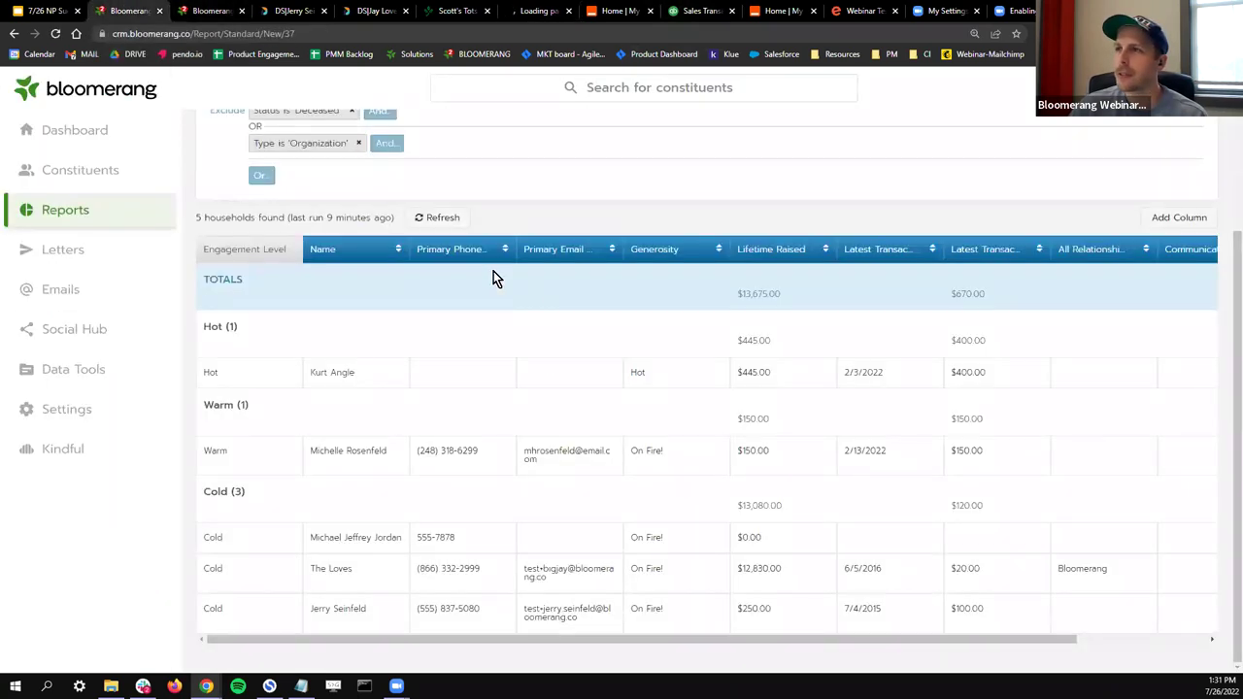
{"action": "scroll", "coordinate": [720, 167], "scroll_direction": "up", "scroll_amount": 5}
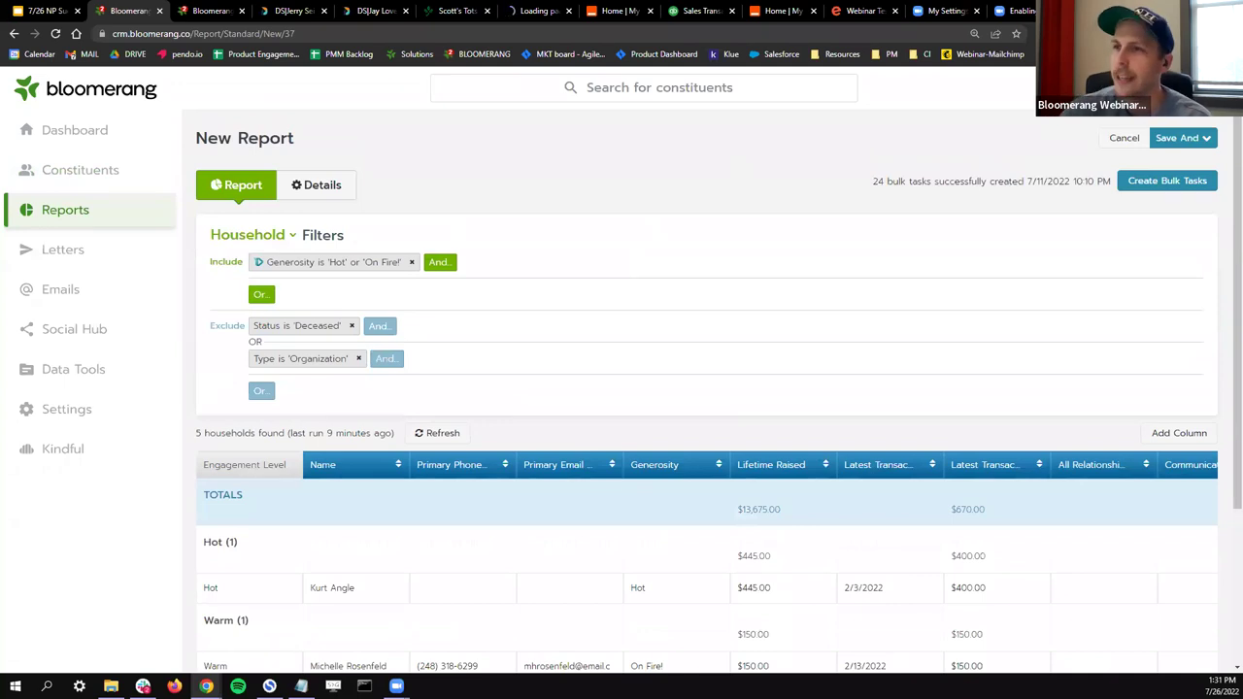
{"action": "left_click", "coordinate": [579, 89]}
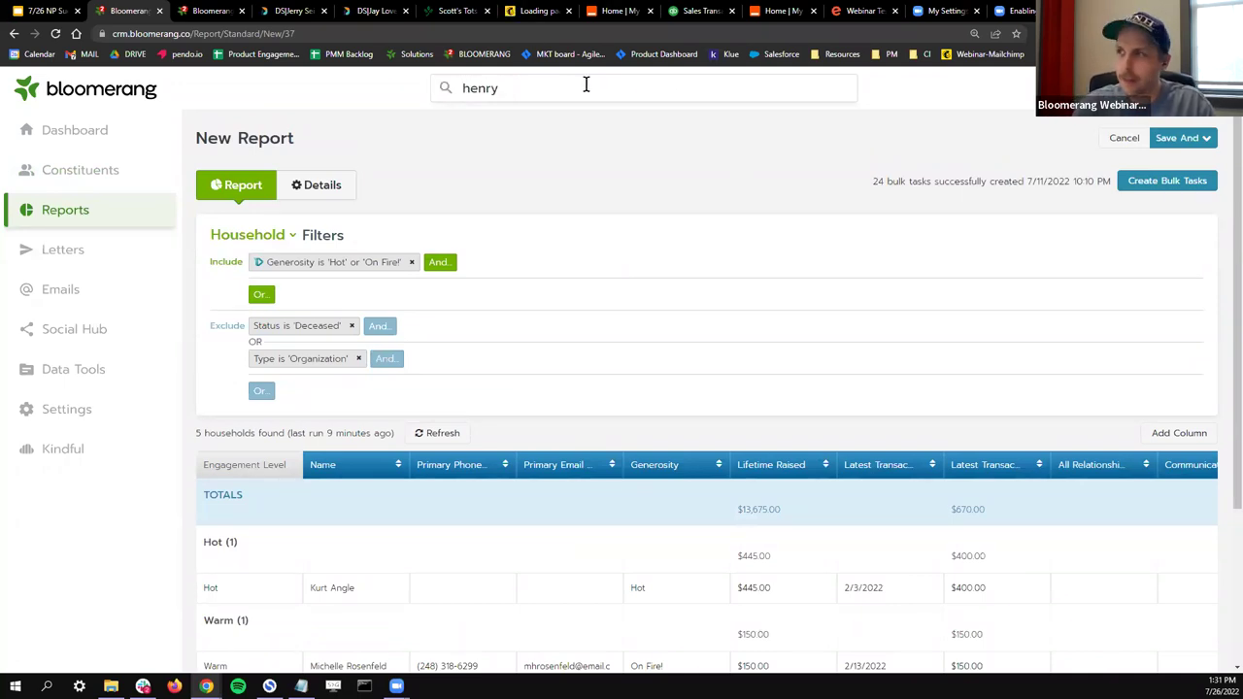
{"action": "key", "text": "Return"}
{"action": "left_click", "coordinate": [684, 108]}
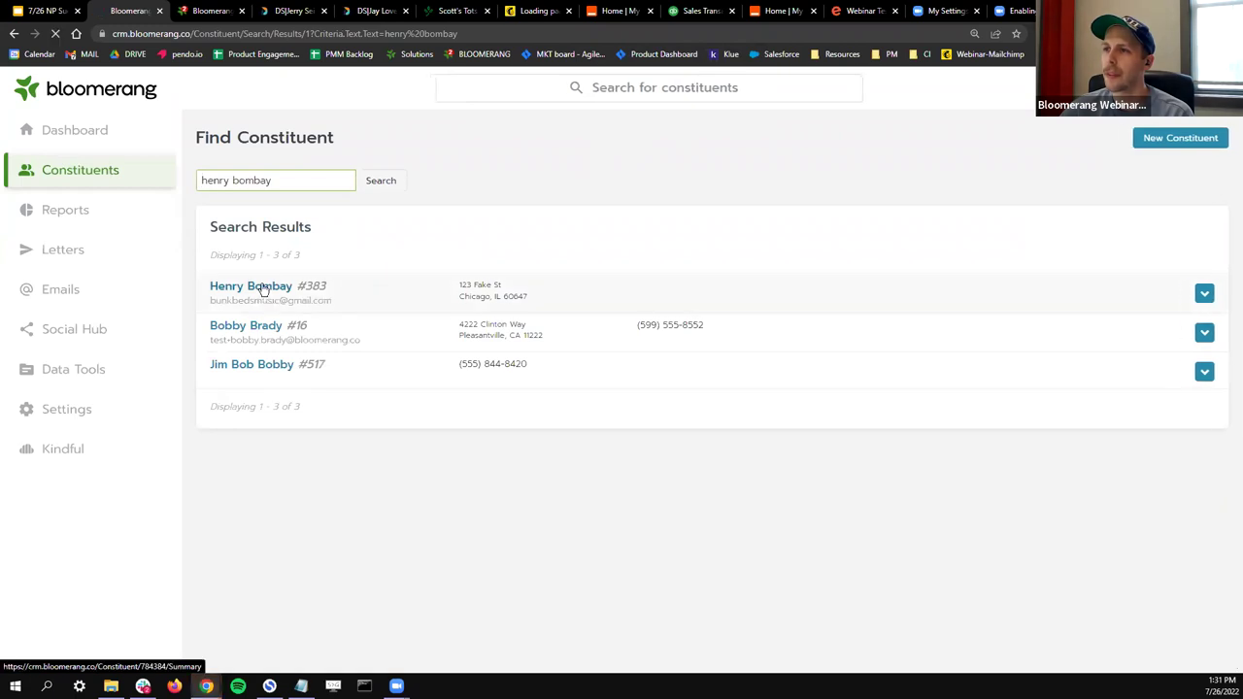
Open the constituent's timeline and view the July 26 Mailchimp Mass Email interaction.
{"action": "left_click", "coordinate": [250, 287]}
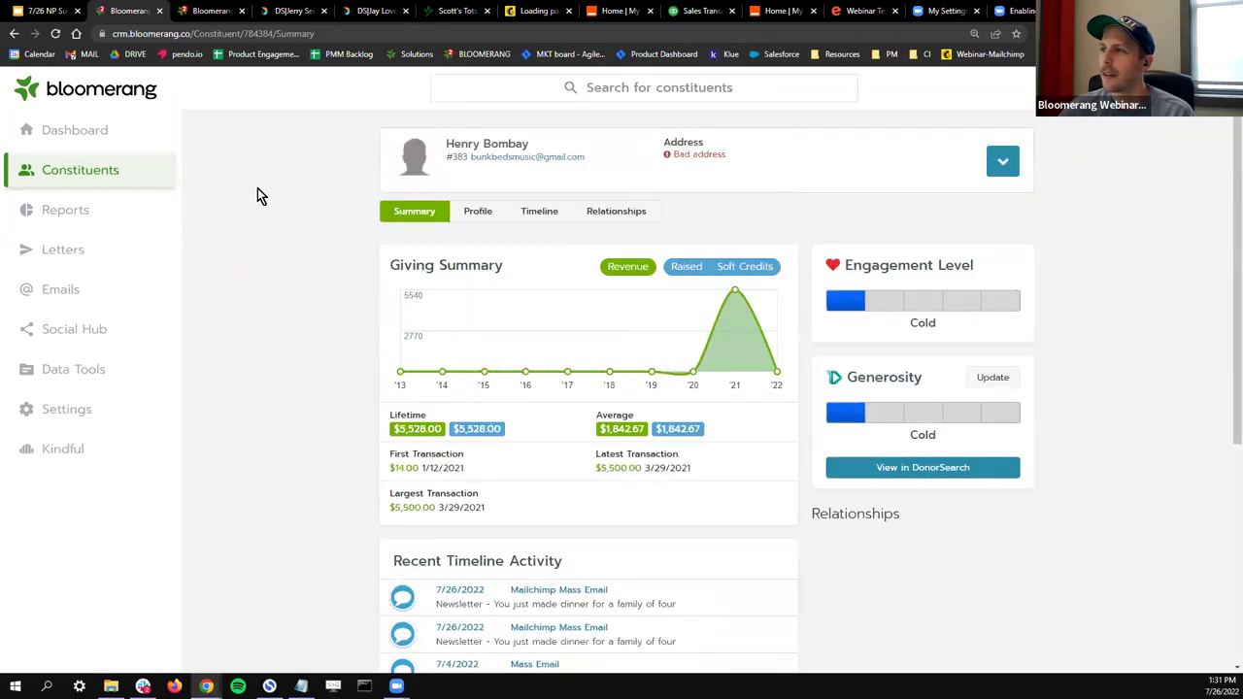
{"action": "left_click", "coordinate": [518, 216]}
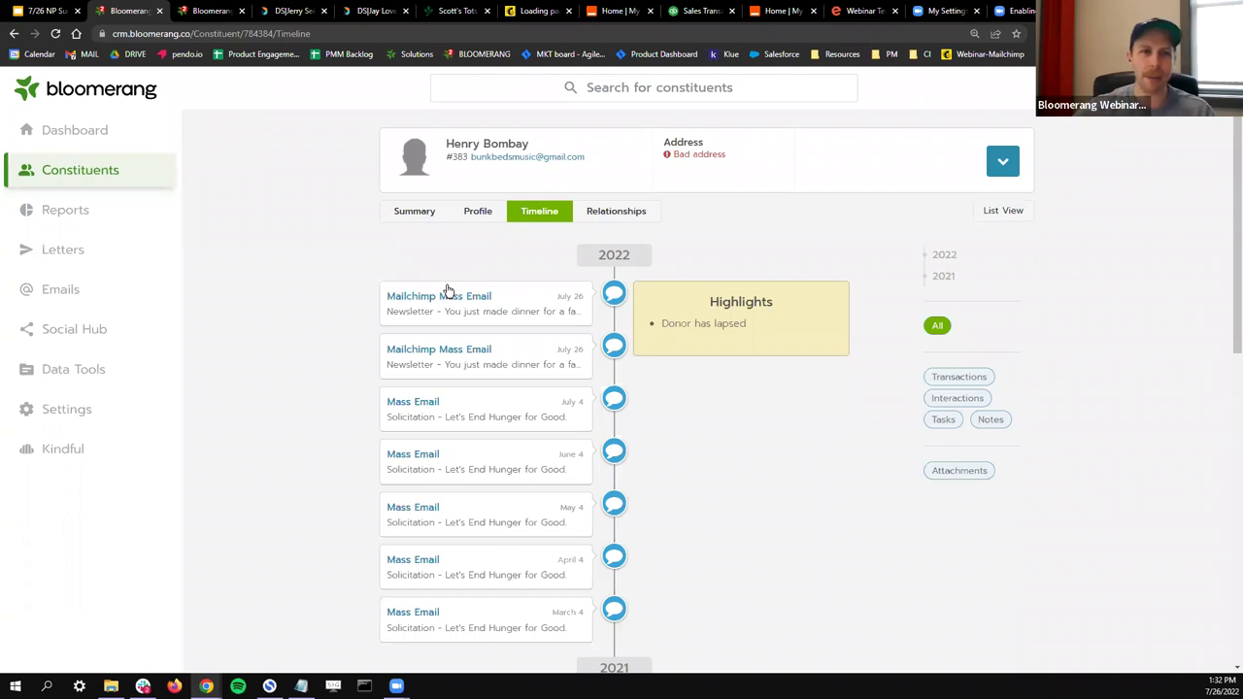
{"action": "left_click", "coordinate": [437, 305]}
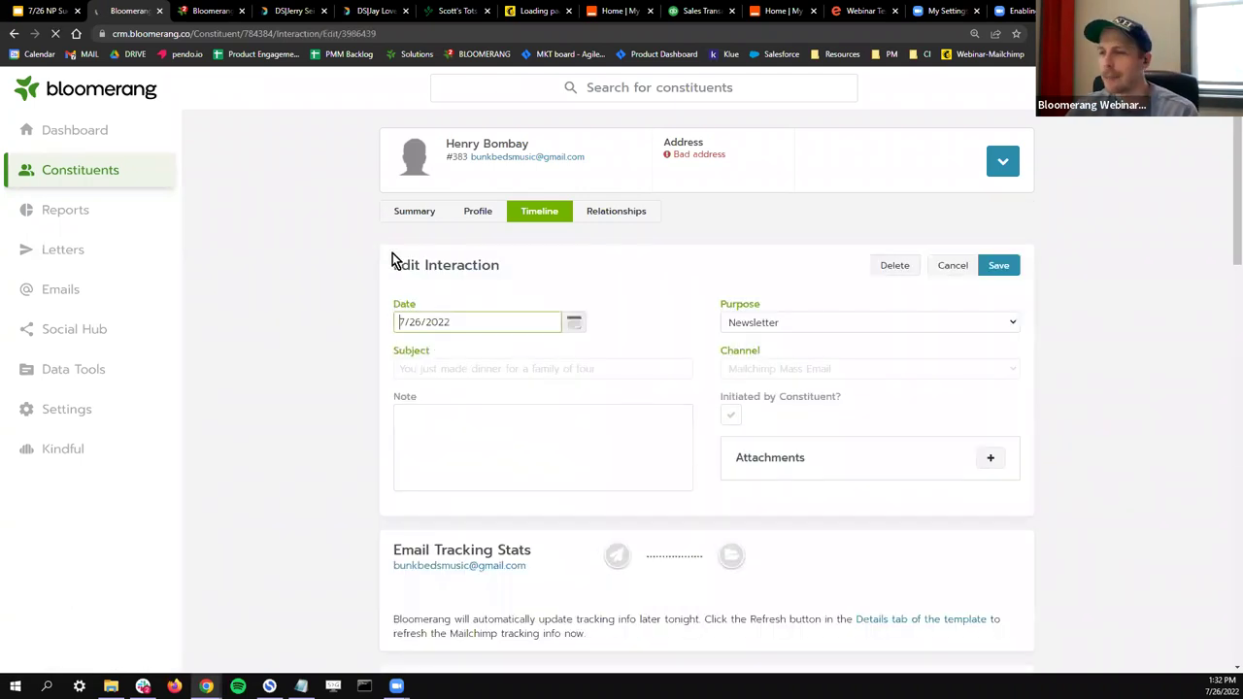
{"action": "scroll", "coordinate": [667, 216], "scroll_direction": "down", "scroll_amount": 1}
{"action": "scroll", "coordinate": [666, 216], "scroll_direction": "down", "scroll_amount": 4}
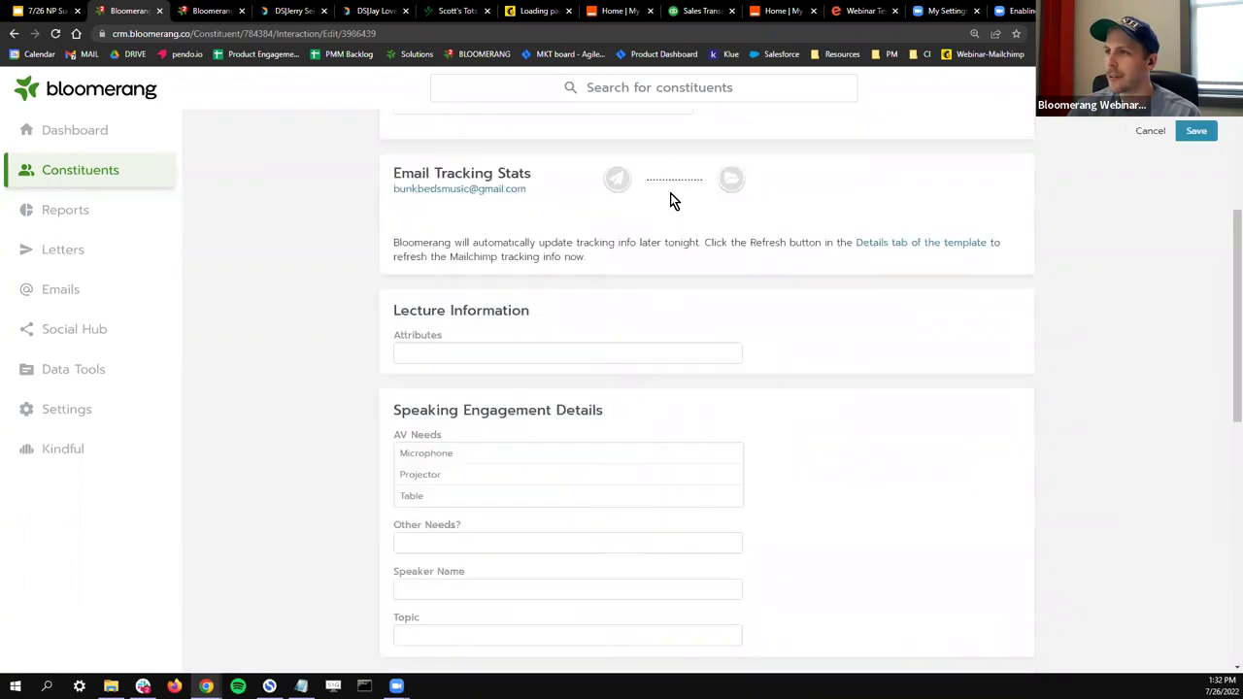
{"action": "scroll", "coordinate": [669, 200], "scroll_direction": "up", "scroll_amount": 3}
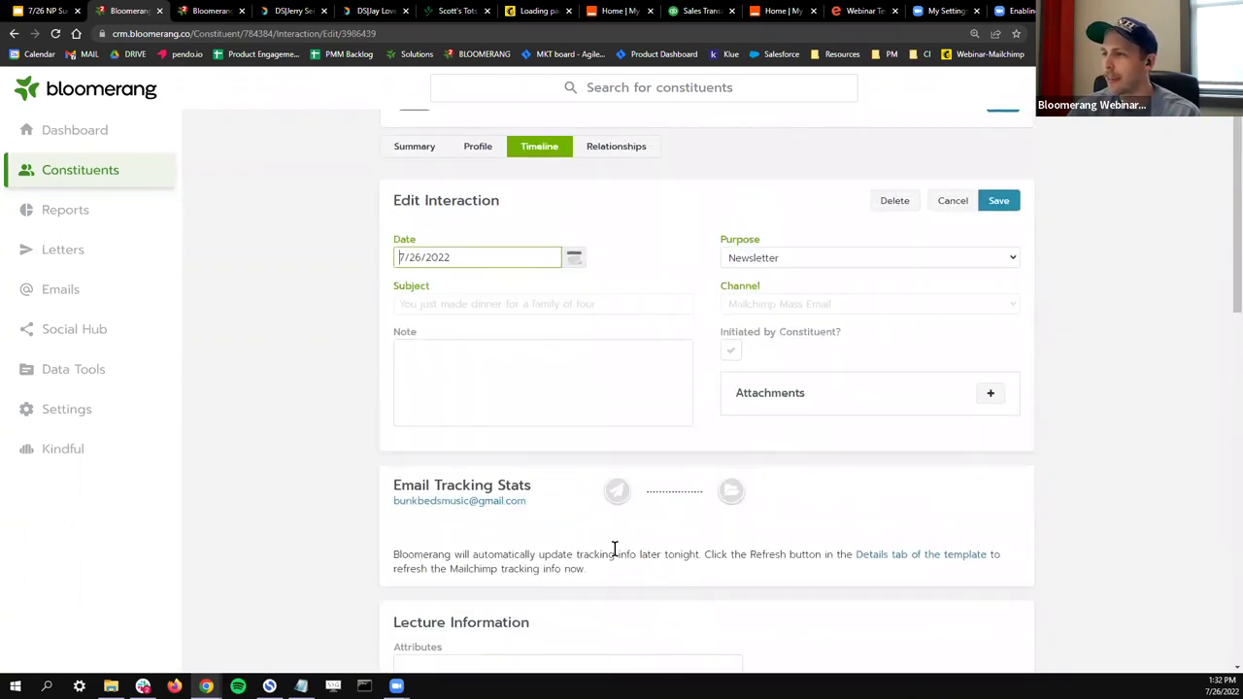
{"action": "key", "text": "alt+Left"}
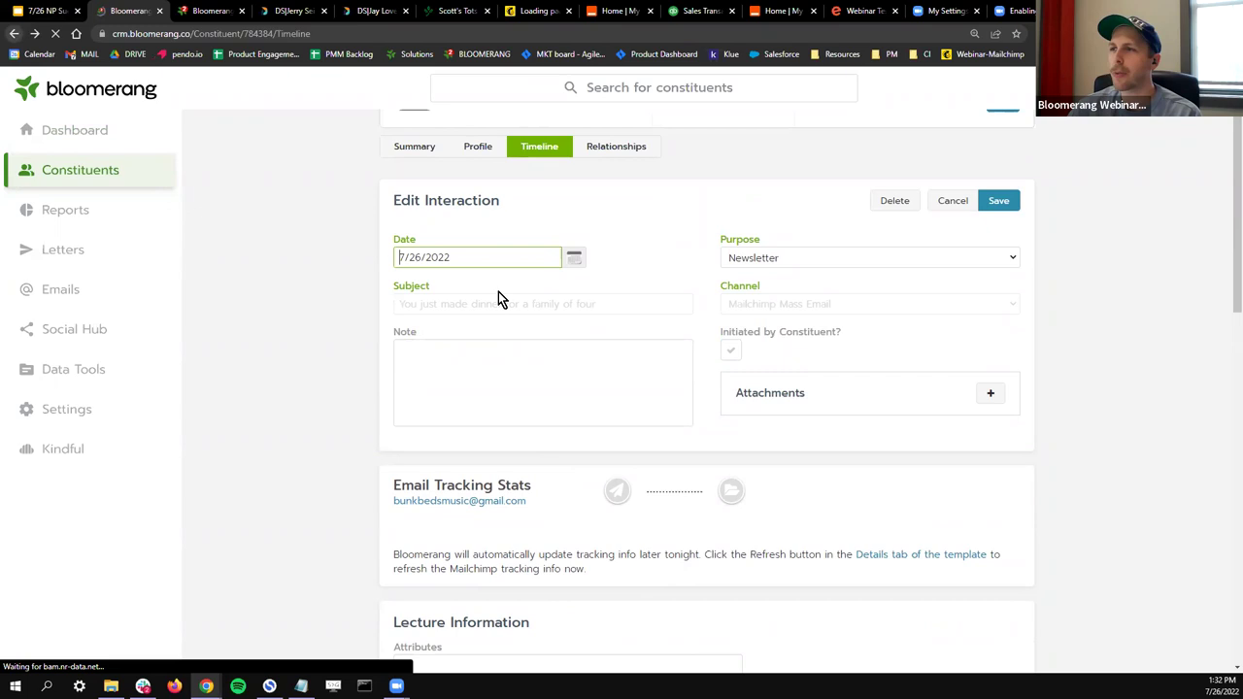
{"action": "left_click", "coordinate": [627, 327]}
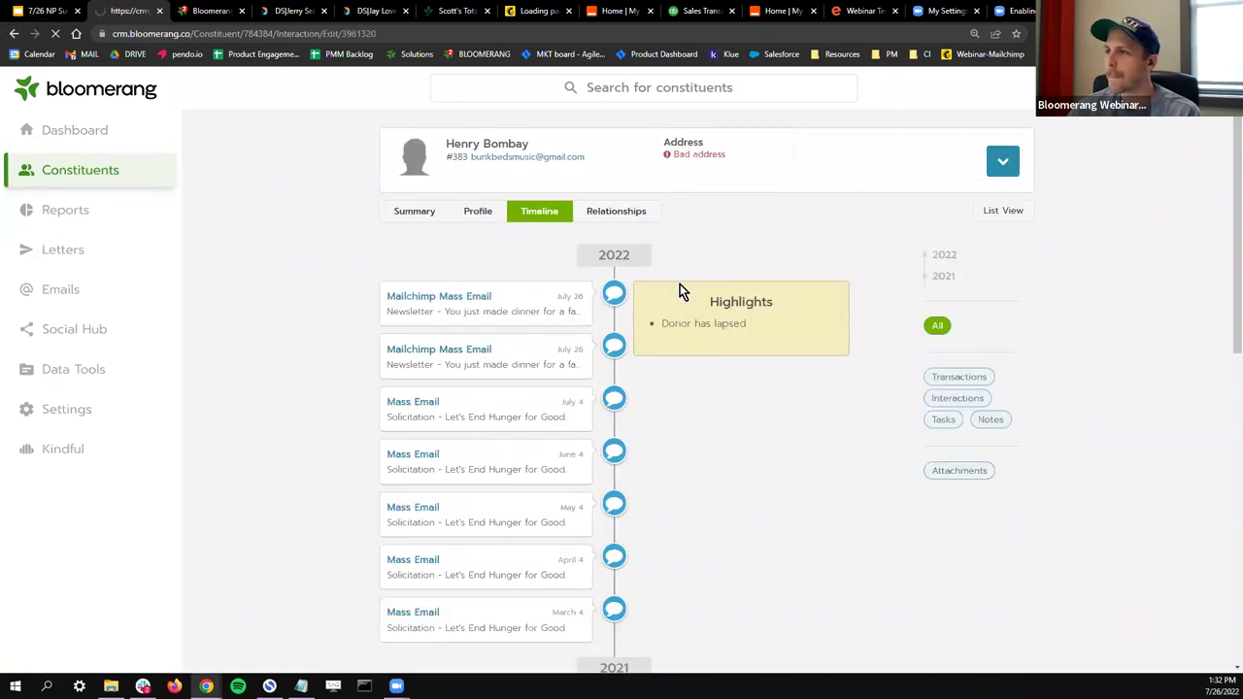
{"action": "scroll", "coordinate": [685, 284], "scroll_direction": "down", "scroll_amount": 1}
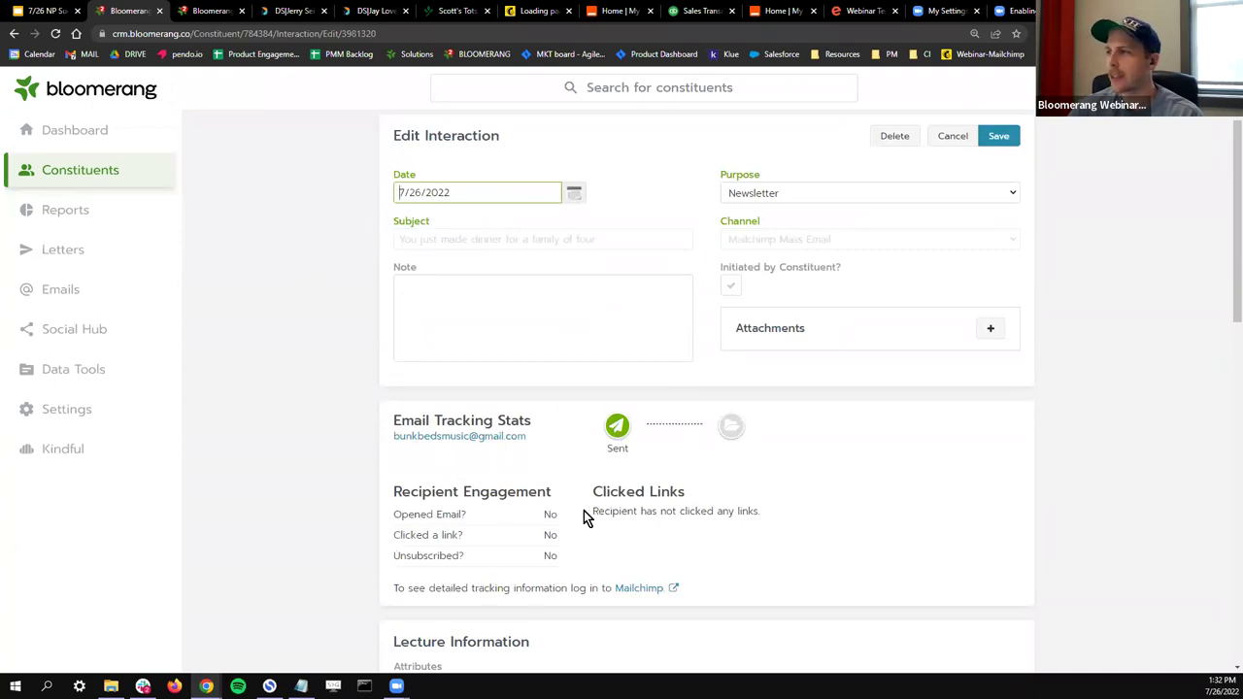
{"action": "scroll", "coordinate": [583, 476], "scroll_direction": "down", "scroll_amount": 2}
{"action": "scroll", "coordinate": [670, 452], "scroll_direction": "up", "scroll_amount": 3}
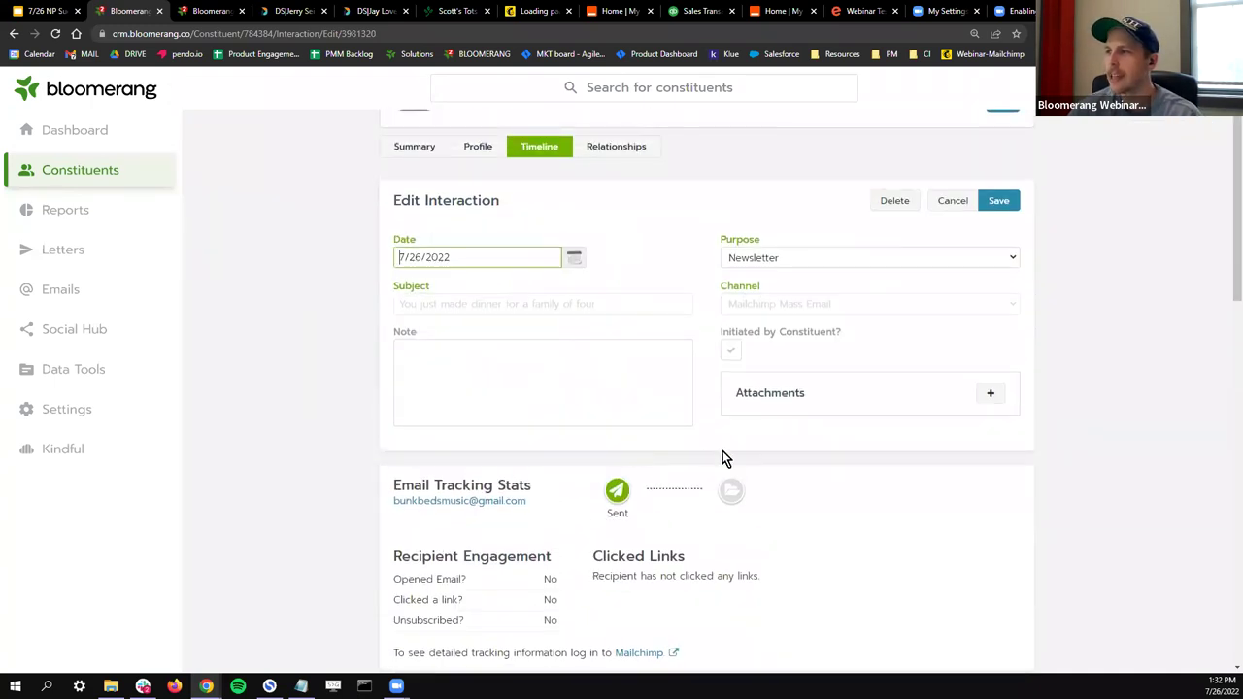
{"action": "scroll", "coordinate": [543, 291], "scroll_direction": "down", "scroll_amount": 1}
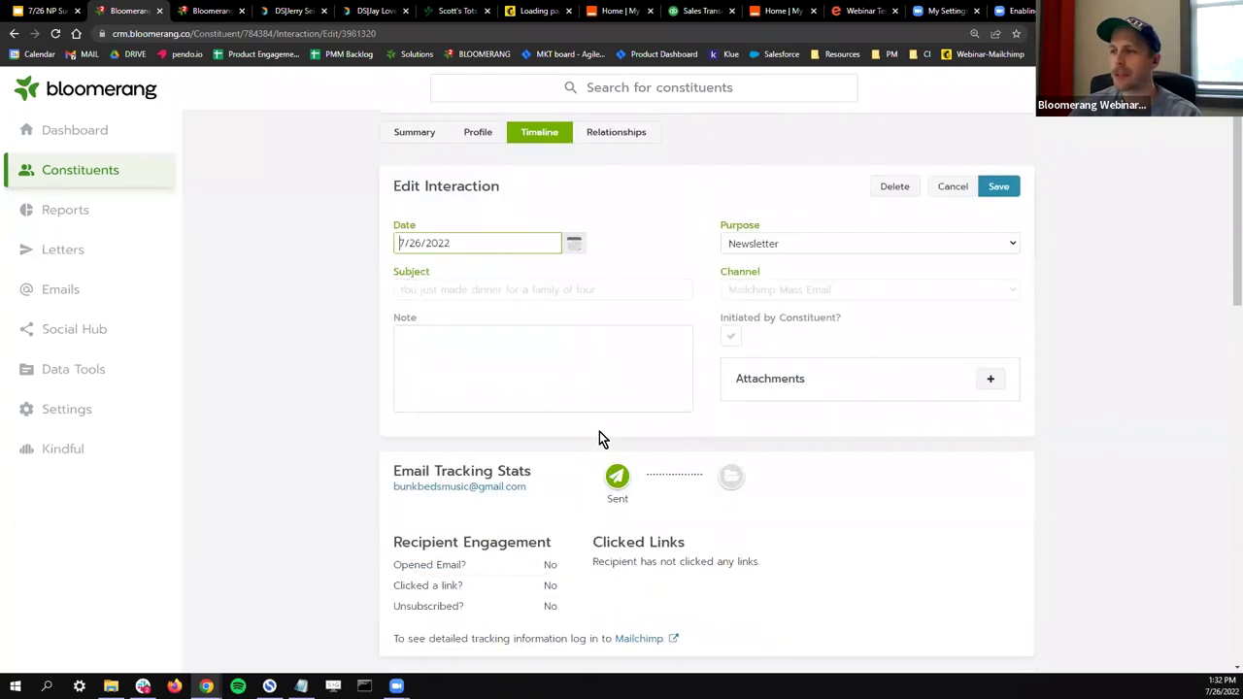
{"action": "scroll", "coordinate": [699, 515], "scroll_direction": "up", "scroll_amount": 2}
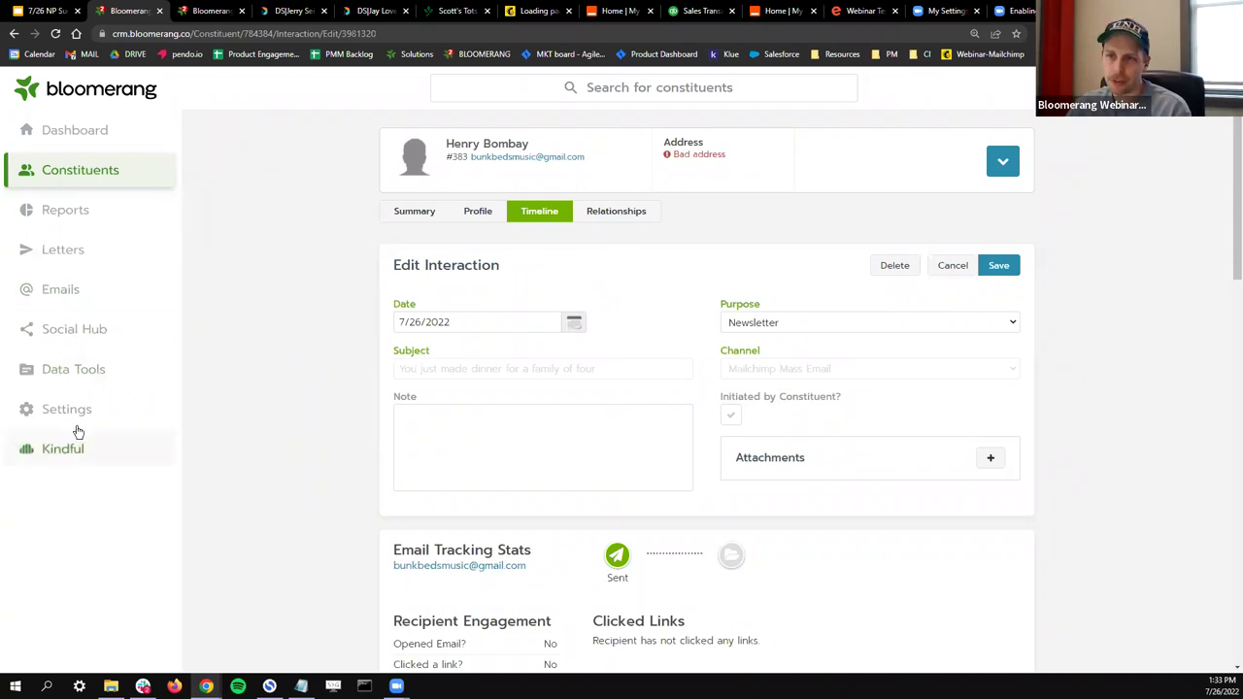
Open QuickBooks Online configuration from Settings and review its six custom and default mapping rules.
{"action": "left_click", "coordinate": [87, 133]}
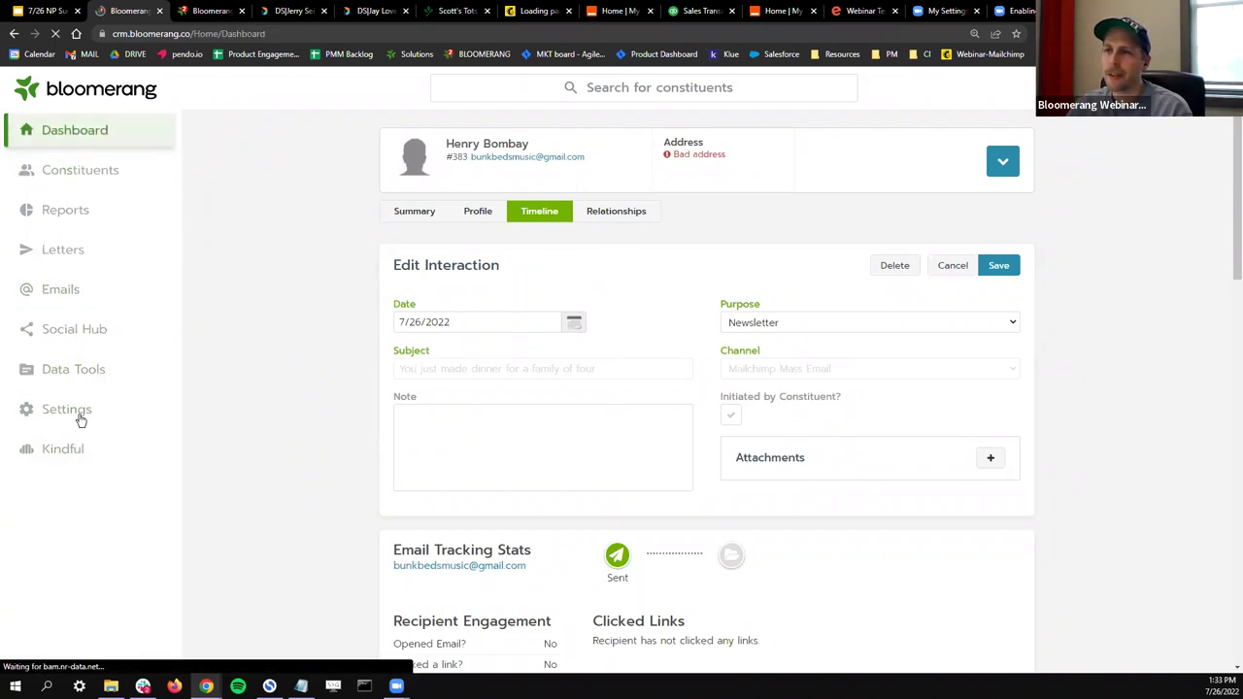
{"action": "left_click", "coordinate": [78, 410]}
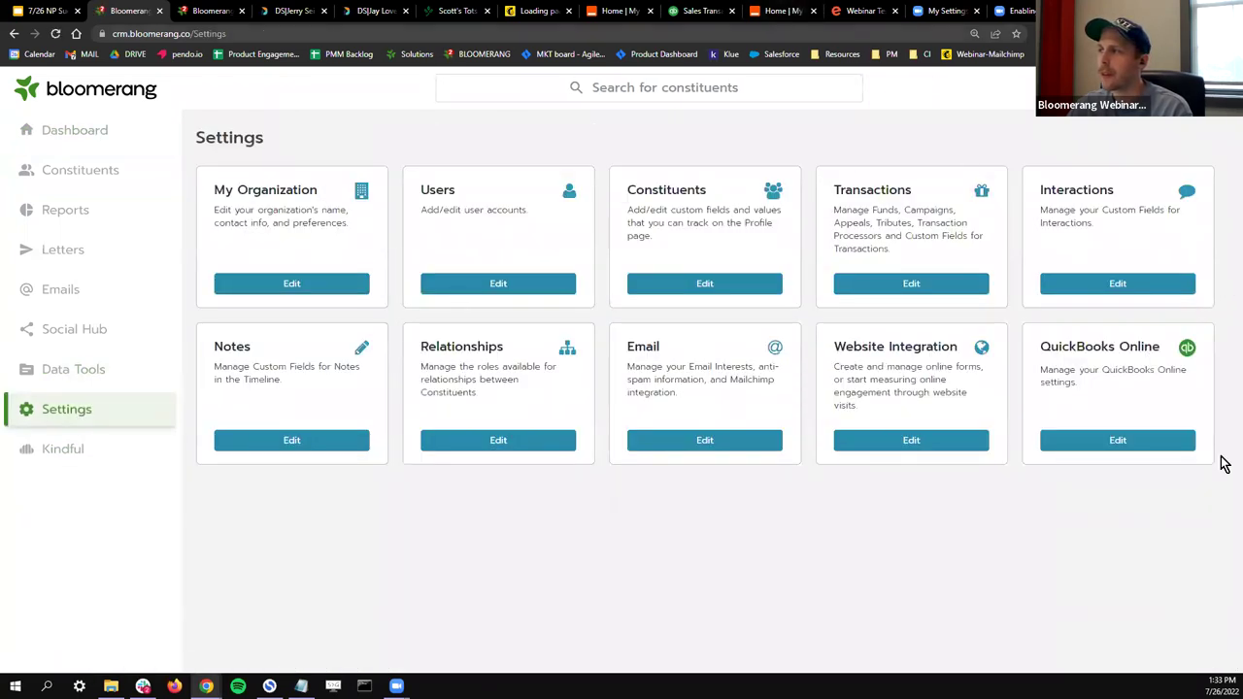
{"action": "left_click", "coordinate": [1127, 445]}
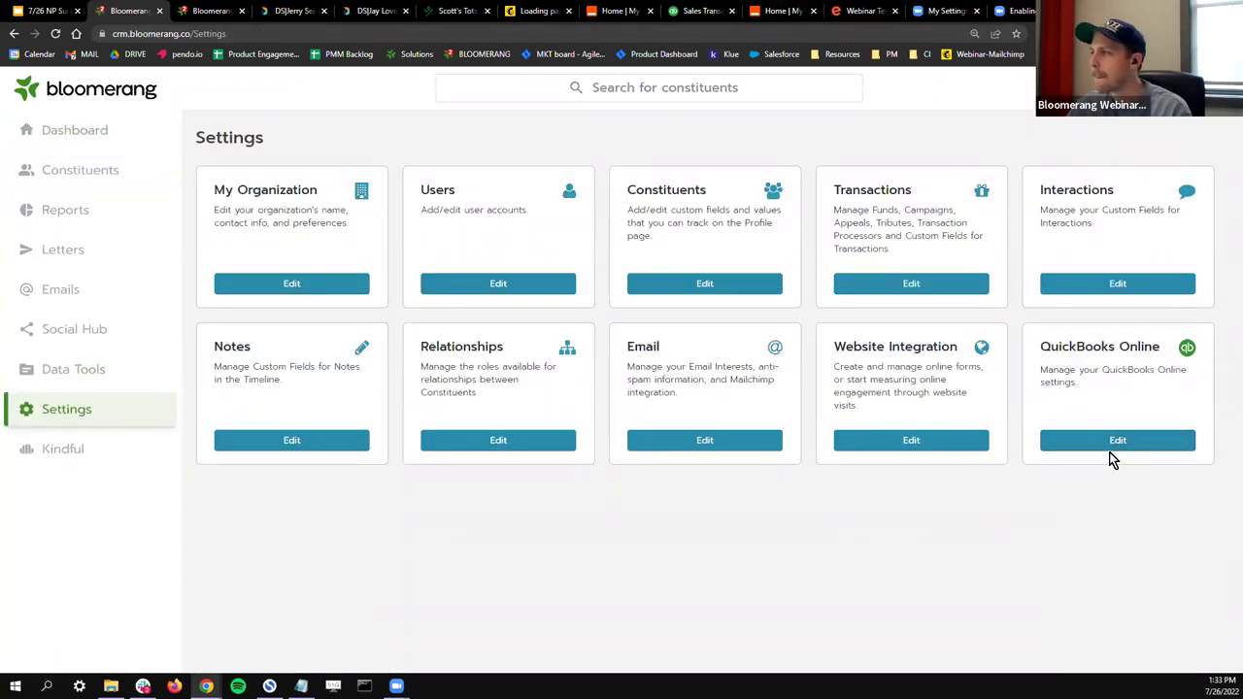
{"action": "left_click", "coordinate": [1117, 442]}
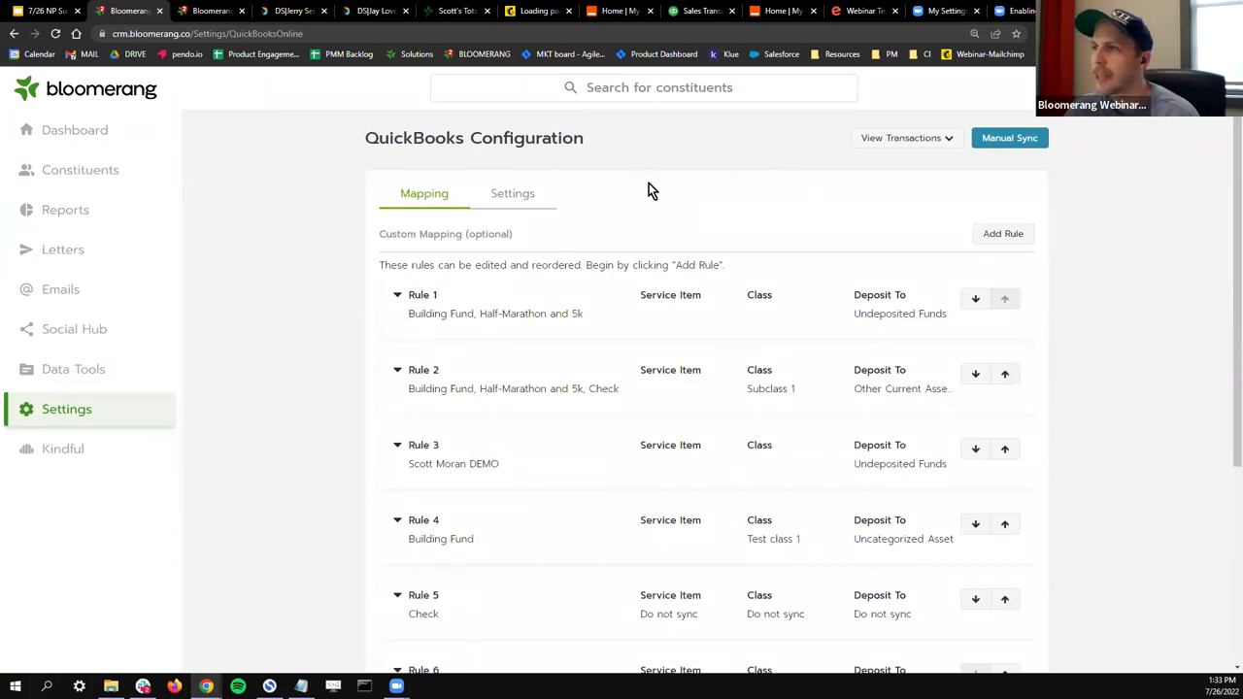
{"action": "scroll", "coordinate": [636, 175], "scroll_direction": "down", "scroll_amount": 1}
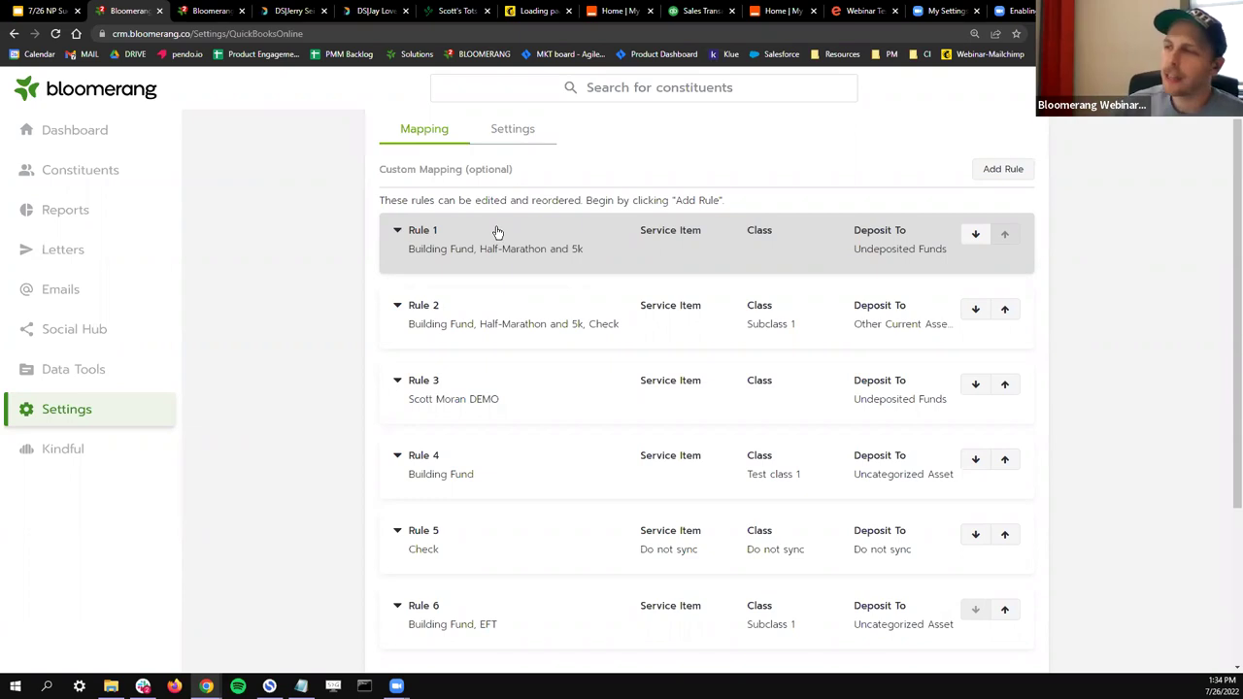
{"action": "scroll", "coordinate": [559, 189], "scroll_direction": "down", "scroll_amount": 3}
{"action": "scroll", "coordinate": [566, 189], "scroll_direction": "up", "scroll_amount": 1}
{"action": "scroll", "coordinate": [574, 214], "scroll_direction": "down", "scroll_amount": 1}
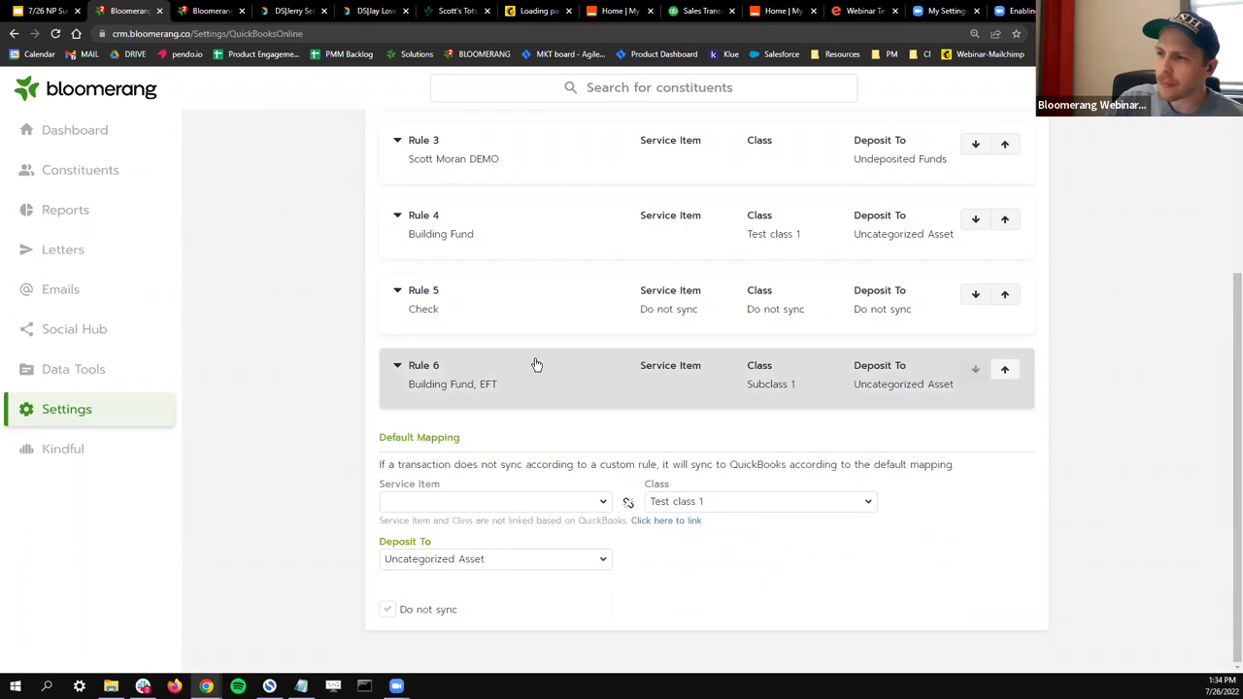
{"action": "scroll", "coordinate": [540, 553], "scroll_direction": "up", "scroll_amount": 10}
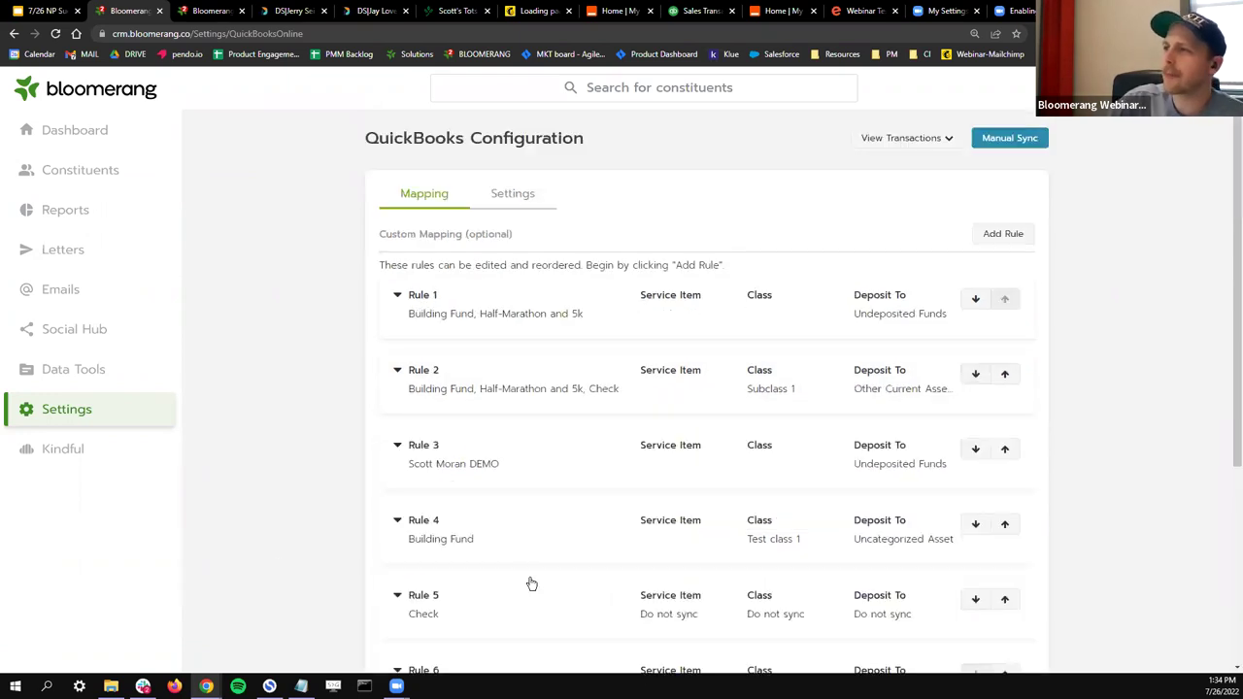
{"action": "left_click", "coordinate": [541, 197]}
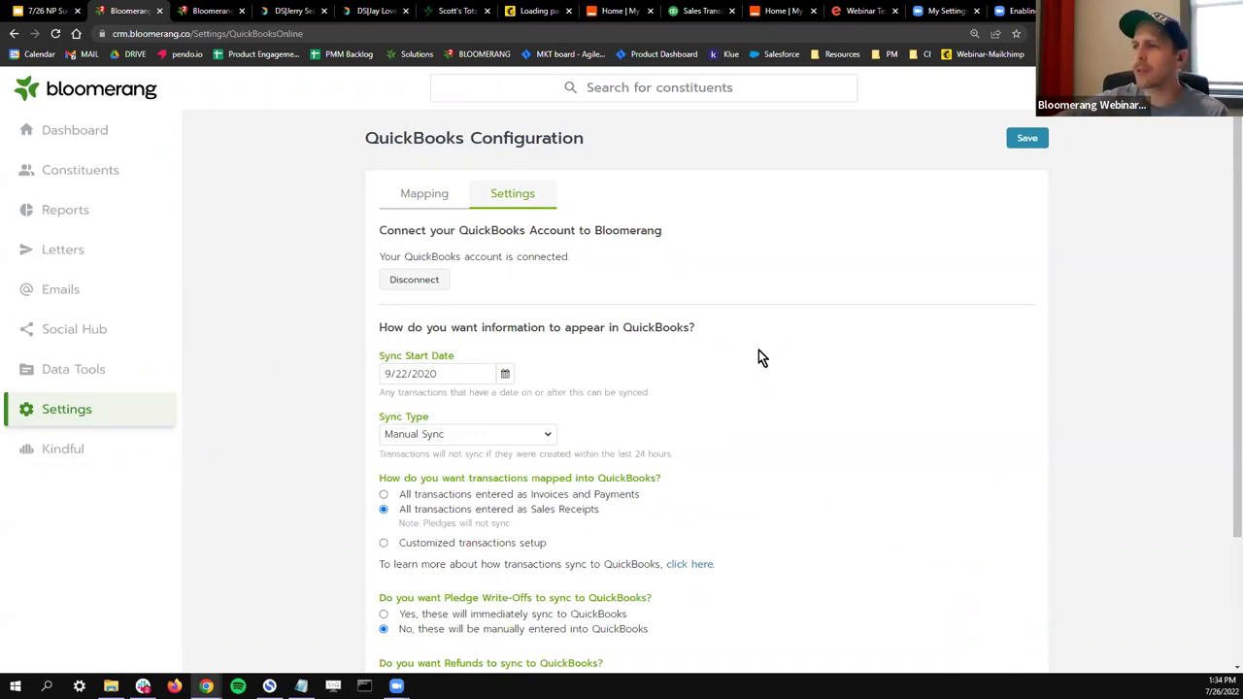
{"action": "scroll", "coordinate": [680, 321], "scroll_direction": "down", "scroll_amount": 2}
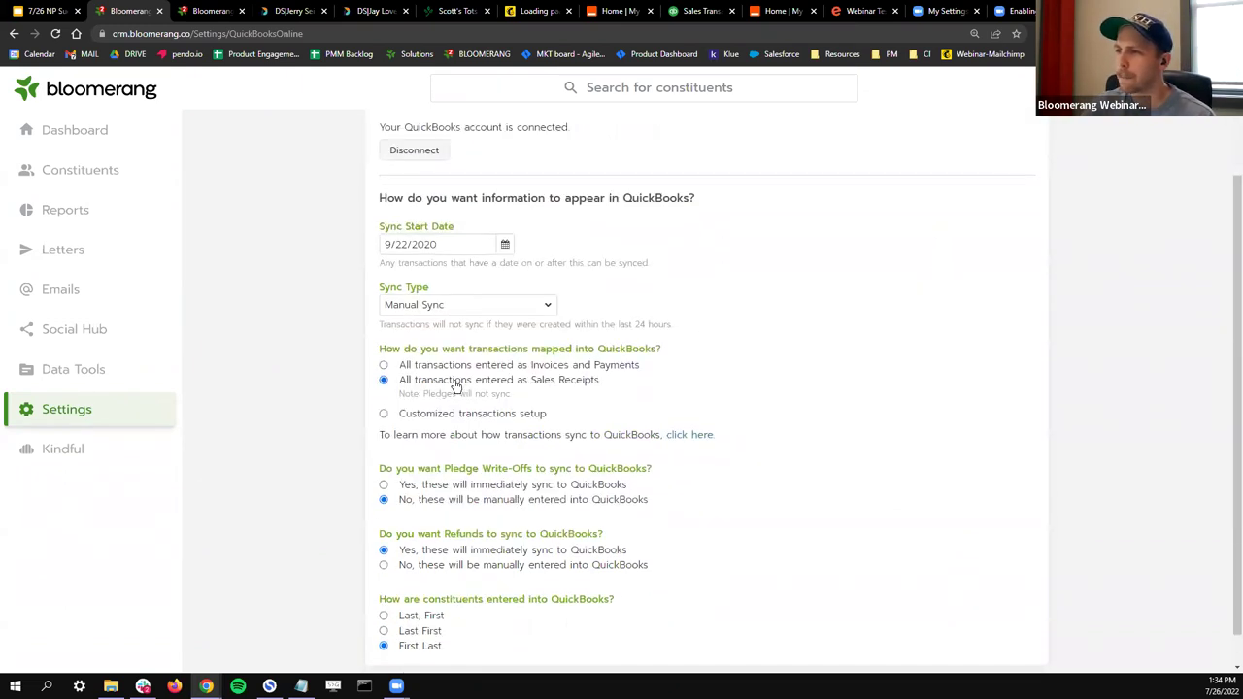
{"action": "scroll", "coordinate": [410, 356], "scroll_direction": "down", "scroll_amount": 1}
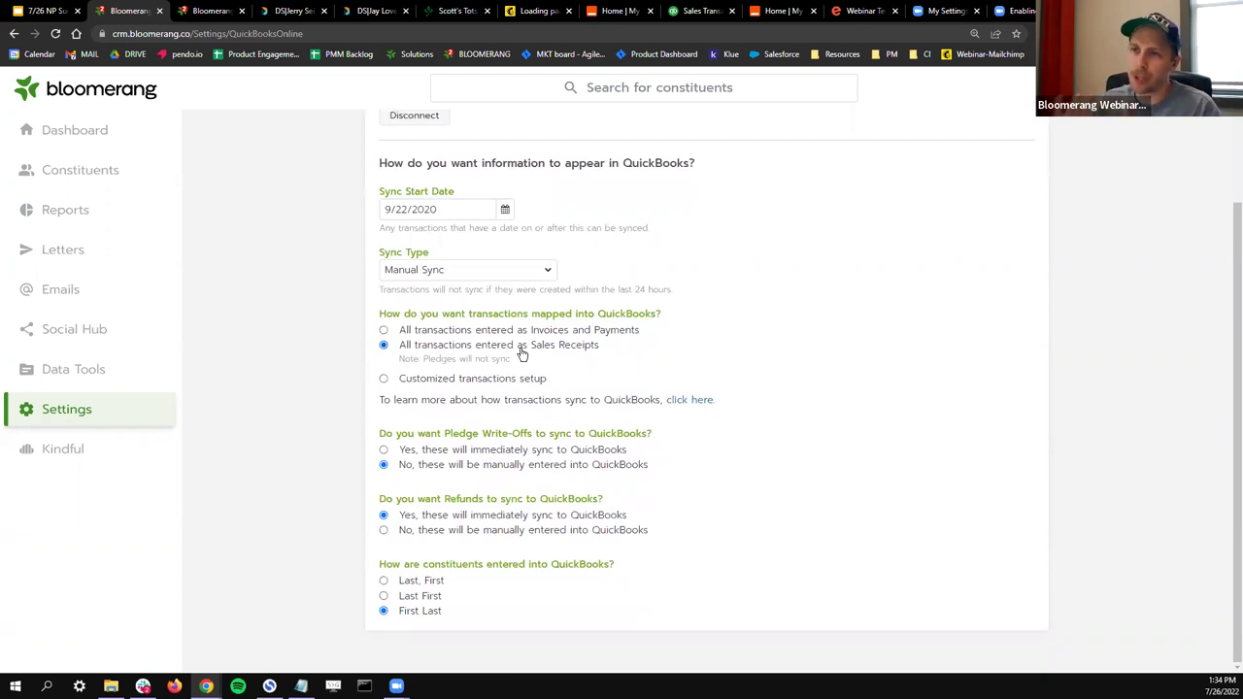
{"action": "scroll", "coordinate": [990, 396], "scroll_direction": "up", "scroll_amount": 3}
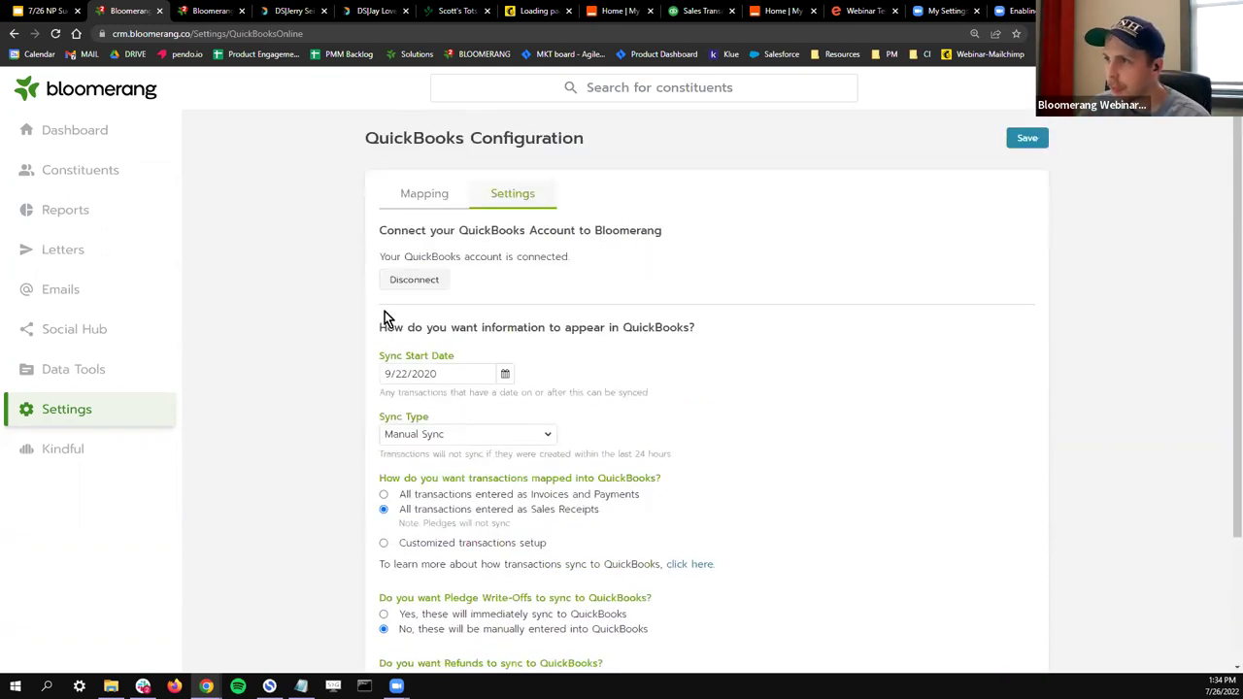
{"action": "scroll", "coordinate": [680, 398], "scroll_direction": "down", "scroll_amount": 3}
{"action": "scroll", "coordinate": [758, 378], "scroll_direction": "up", "scroll_amount": 3}
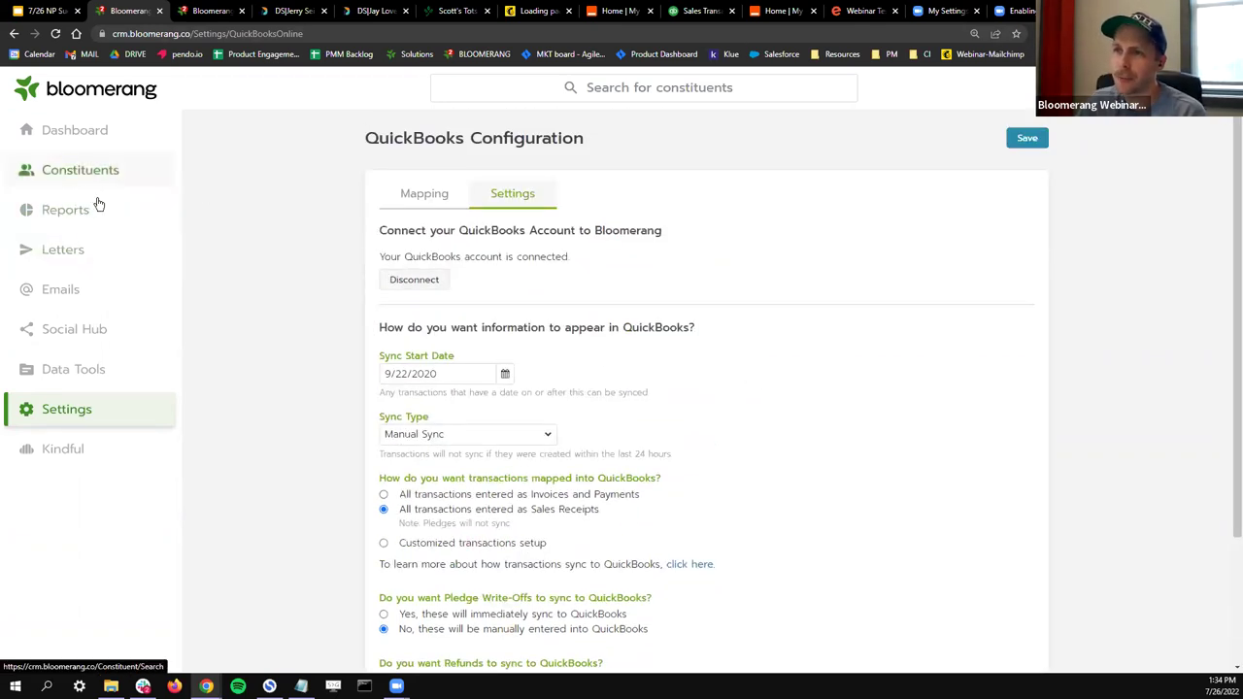
{"action": "left_click", "coordinate": [428, 195]}
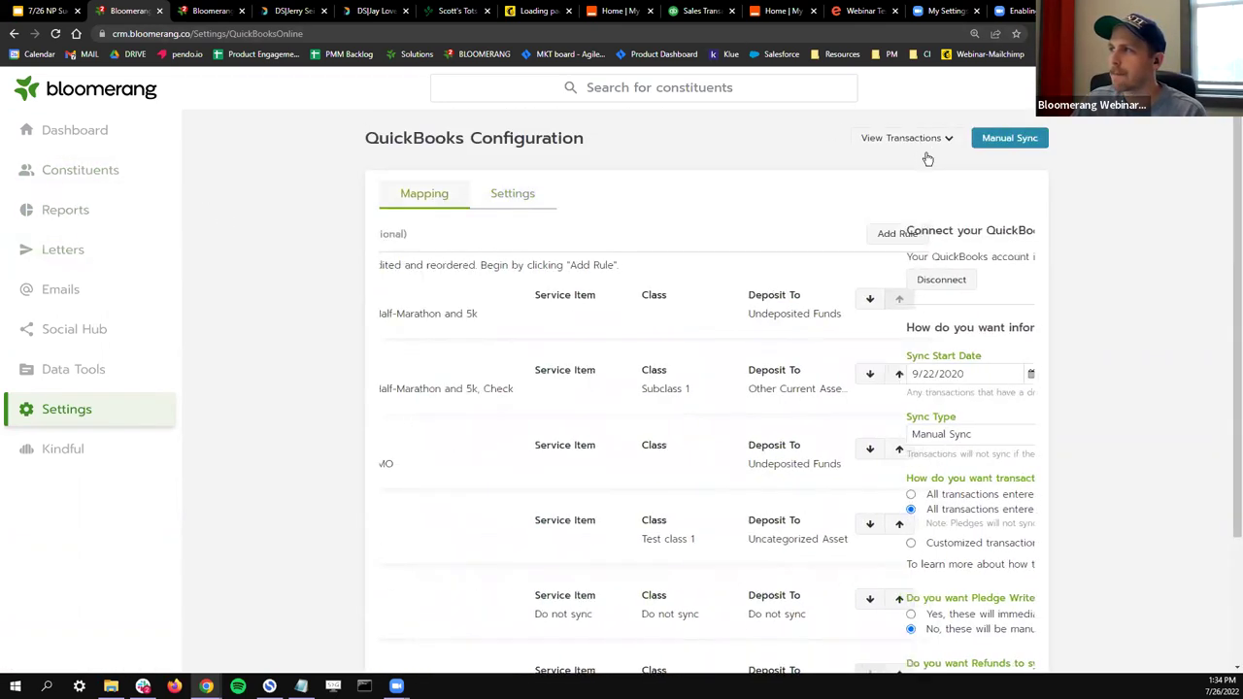
View the Unsynced Transactions report: 23 transactions totalling $1,342.00.
{"action": "left_click", "coordinate": [907, 141]}
{"action": "left_click", "coordinate": [891, 171]}
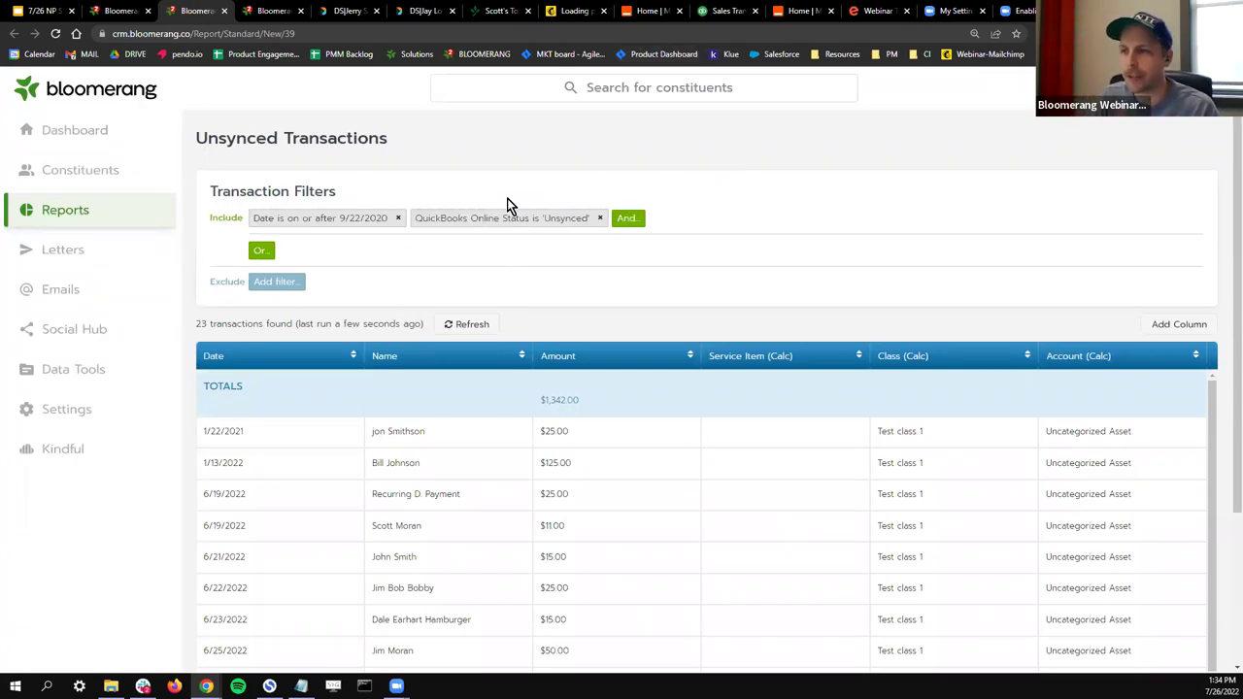
{"action": "scroll", "coordinate": [436, 480], "scroll_direction": "down", "scroll_amount": 10}
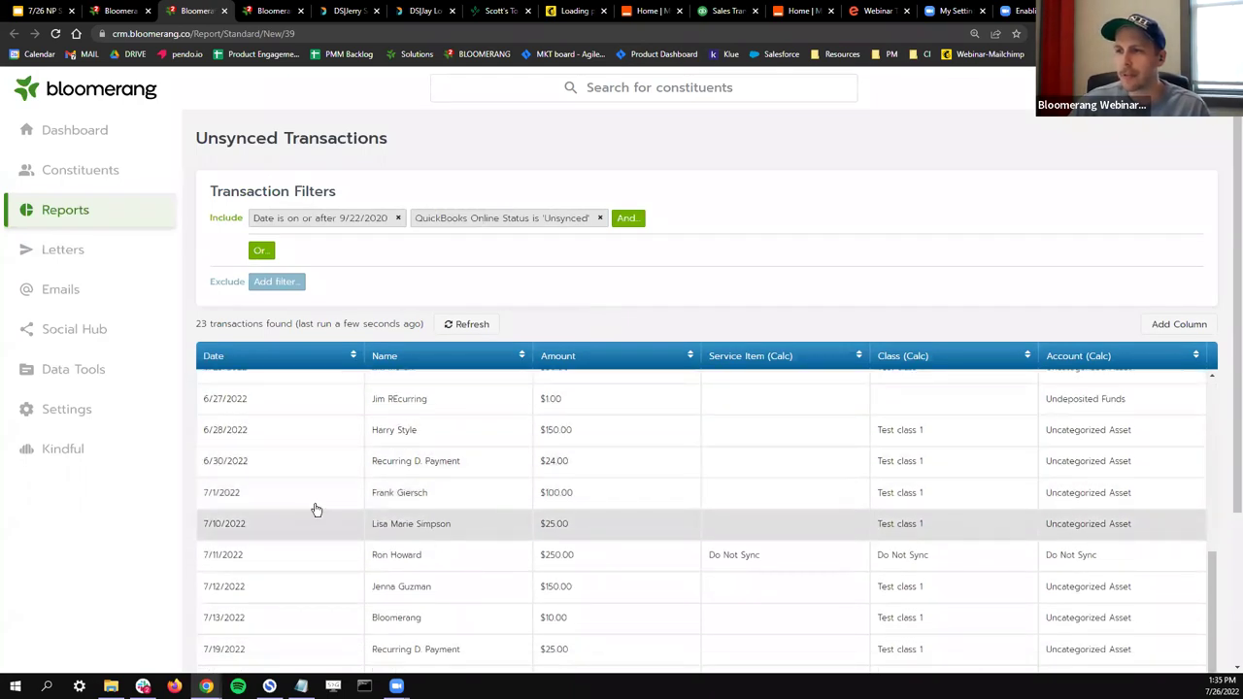
{"action": "scroll", "coordinate": [590, 488], "scroll_direction": "up", "scroll_amount": 10}
{"action": "scroll", "coordinate": [602, 421], "scroll_direction": "down", "scroll_amount": 6}
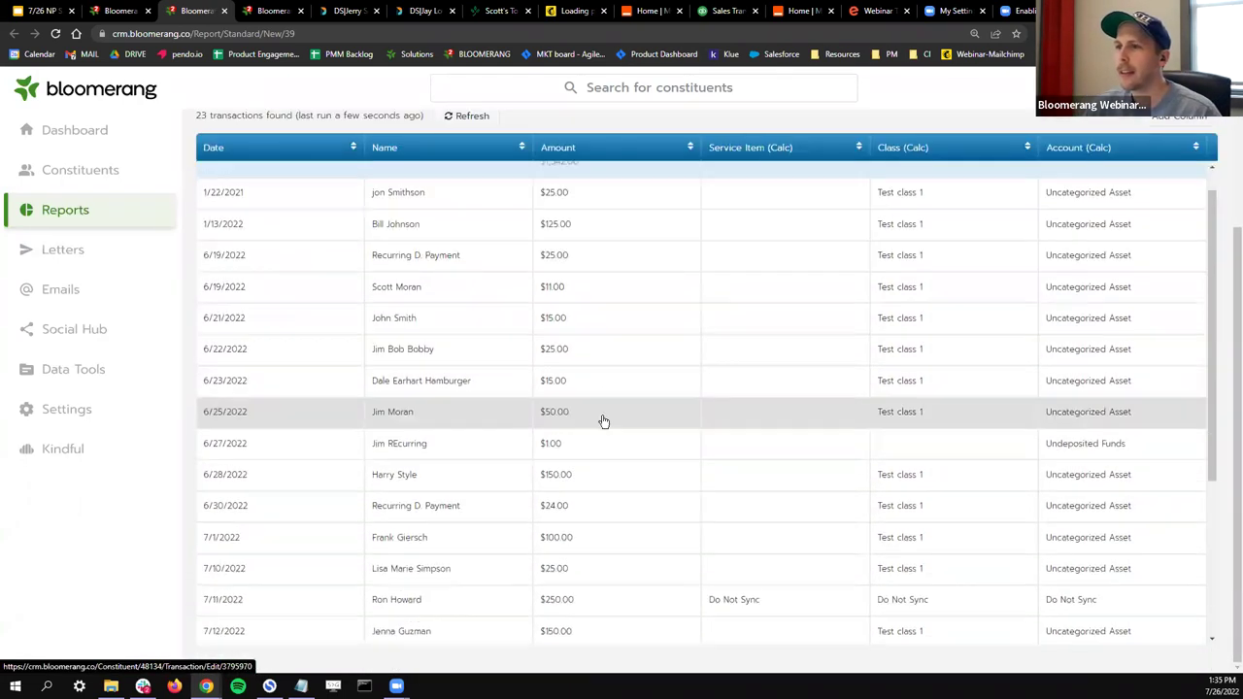
{"action": "scroll", "coordinate": [171, 632], "scroll_direction": "up", "scroll_amount": 3}
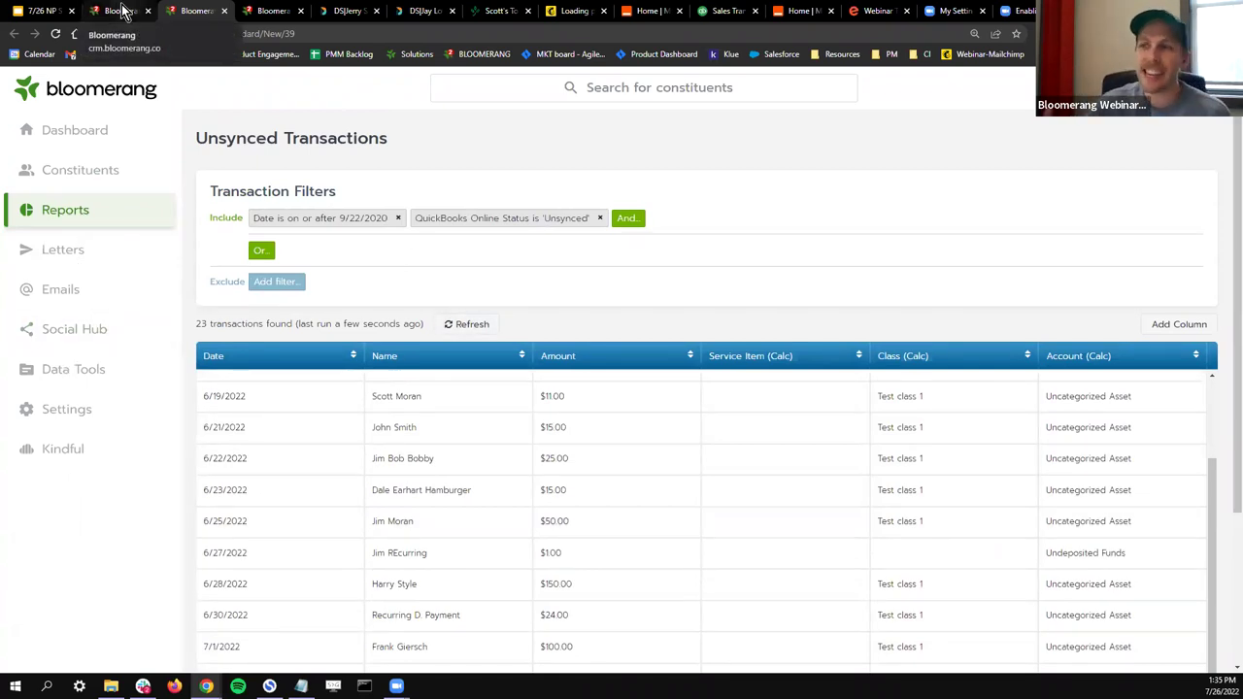
Sign in to QuickBooks Online's Sales Transactions page with the saved account.
{"action": "left_click", "coordinate": [723, 11]}
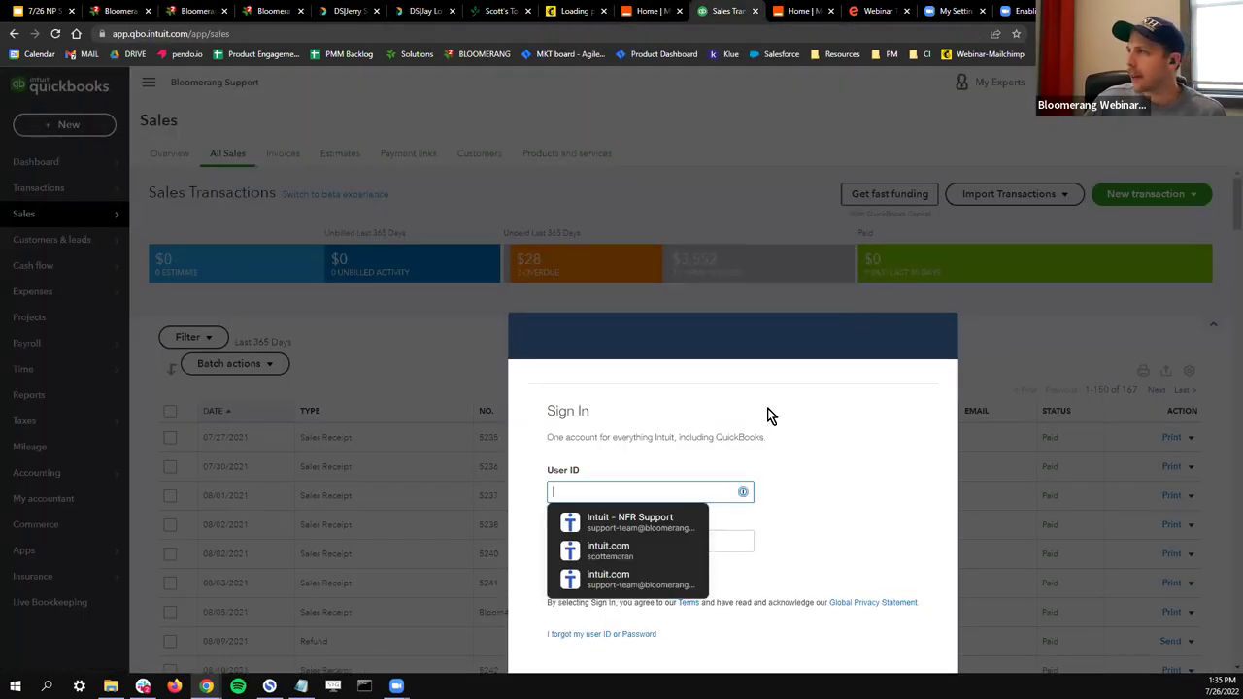
{"action": "left_click", "coordinate": [670, 519]}
{"action": "left_click", "coordinate": [600, 575]}
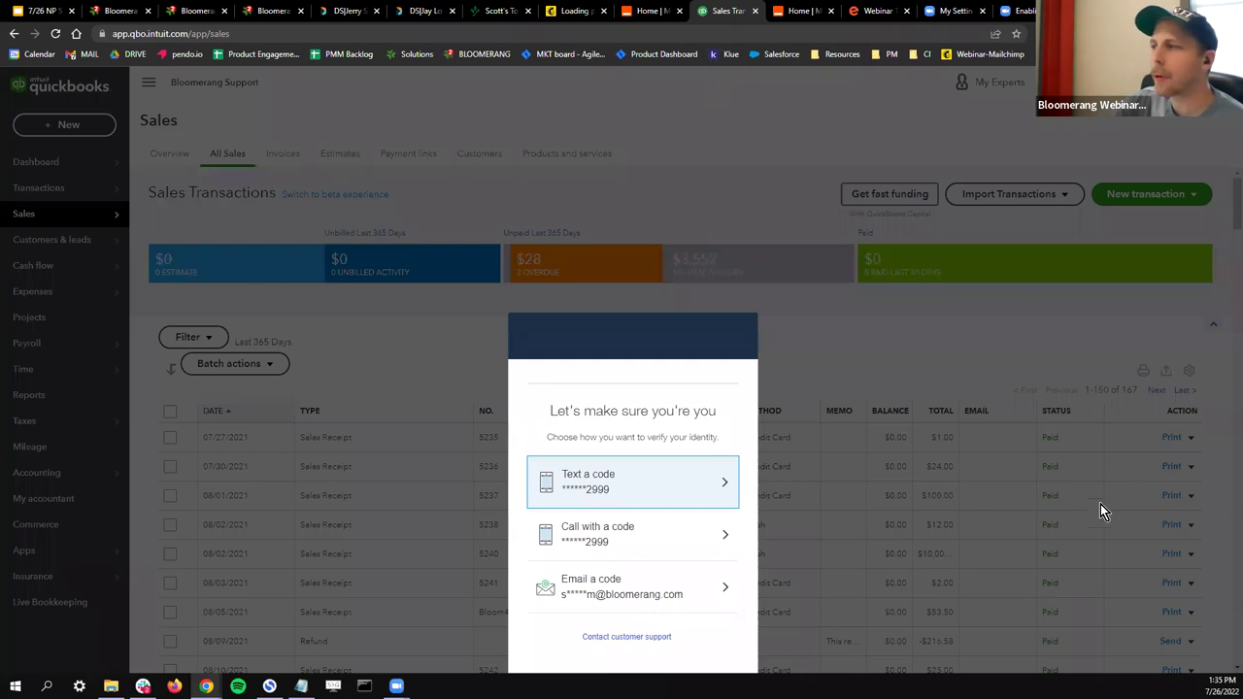
{"action": "left_click", "coordinate": [128, 11]}
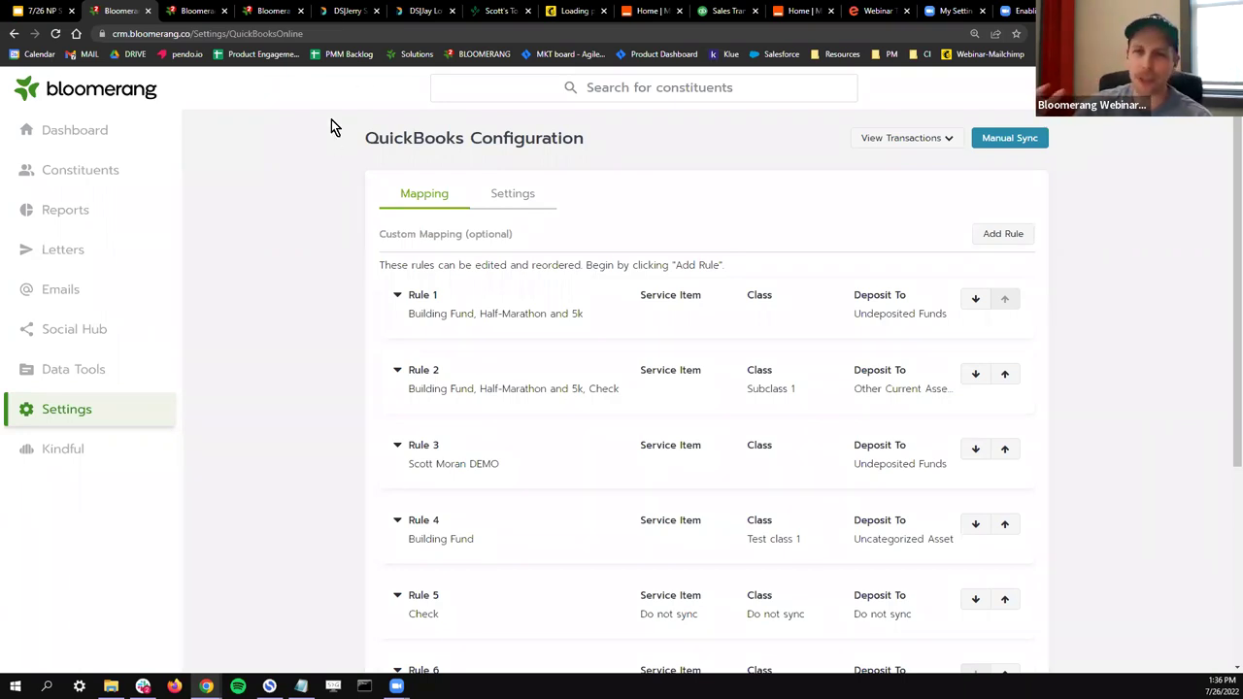
Bring back Bloomerang's QuickBooks Configuration Mapping tab with its custom rules.
{"action": "left_click", "coordinate": [644, 12]}
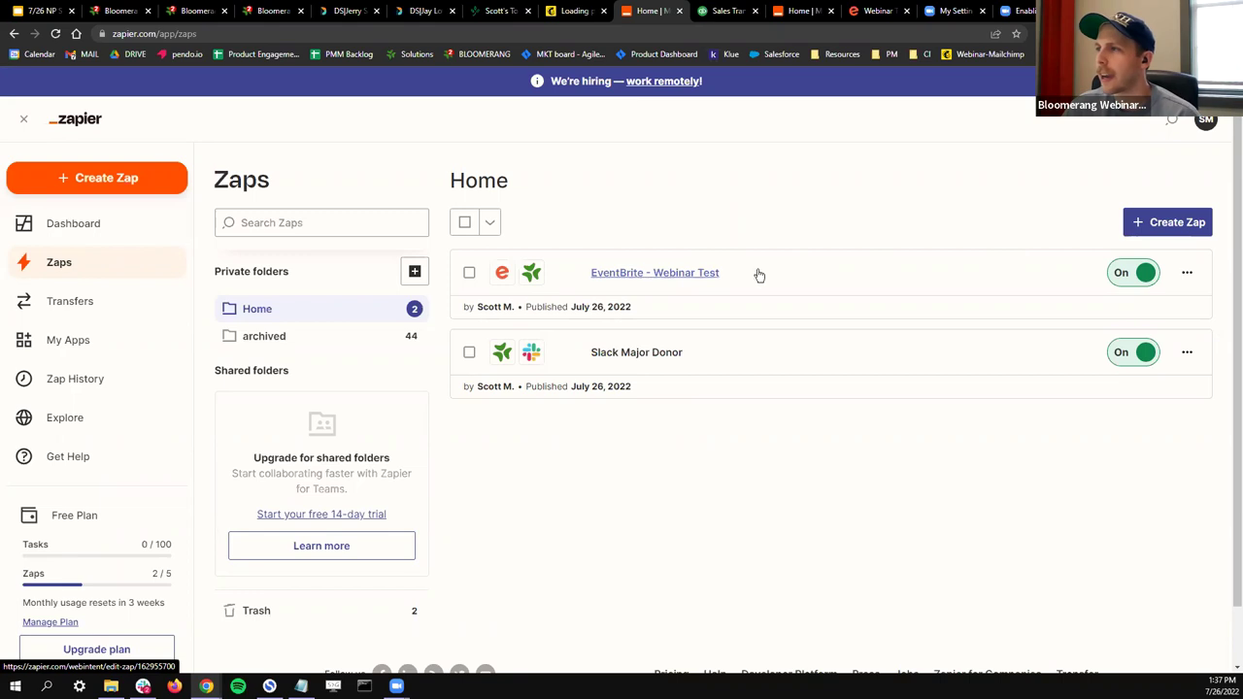
Review the EventBrite - Webinar Test zap's trigger and action, then return to the Zaps list.
{"action": "left_click", "coordinate": [673, 273]}
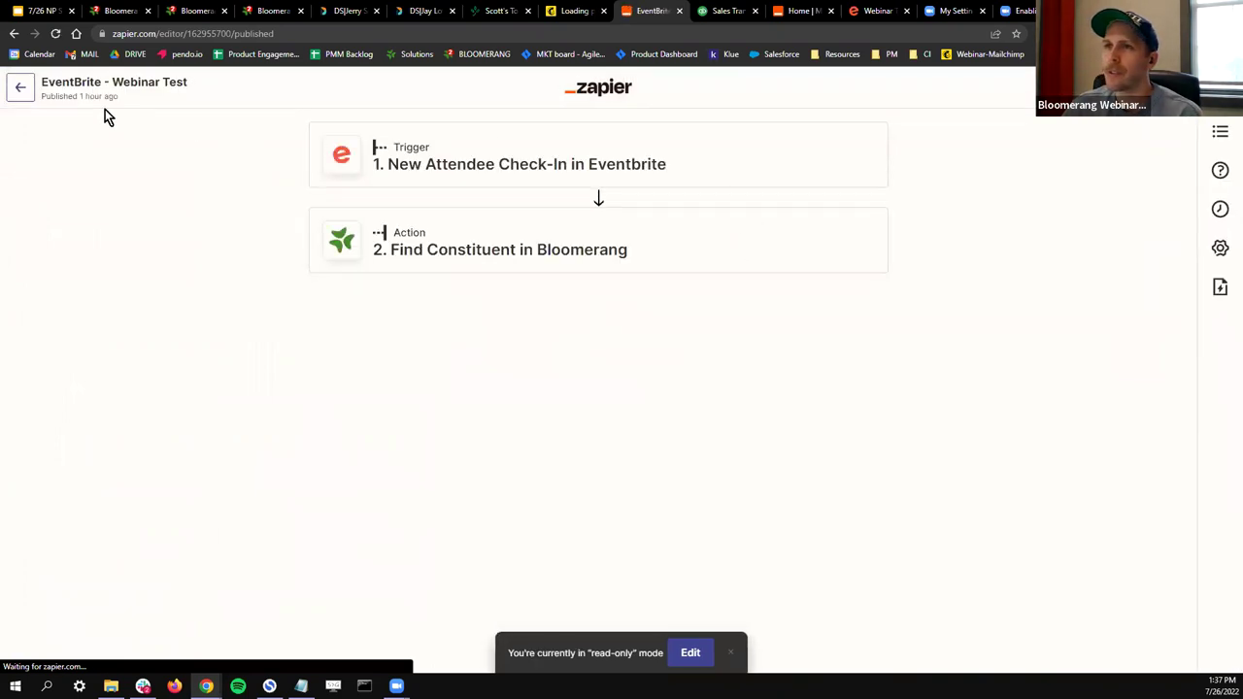
{"action": "left_click", "coordinate": [20, 87]}
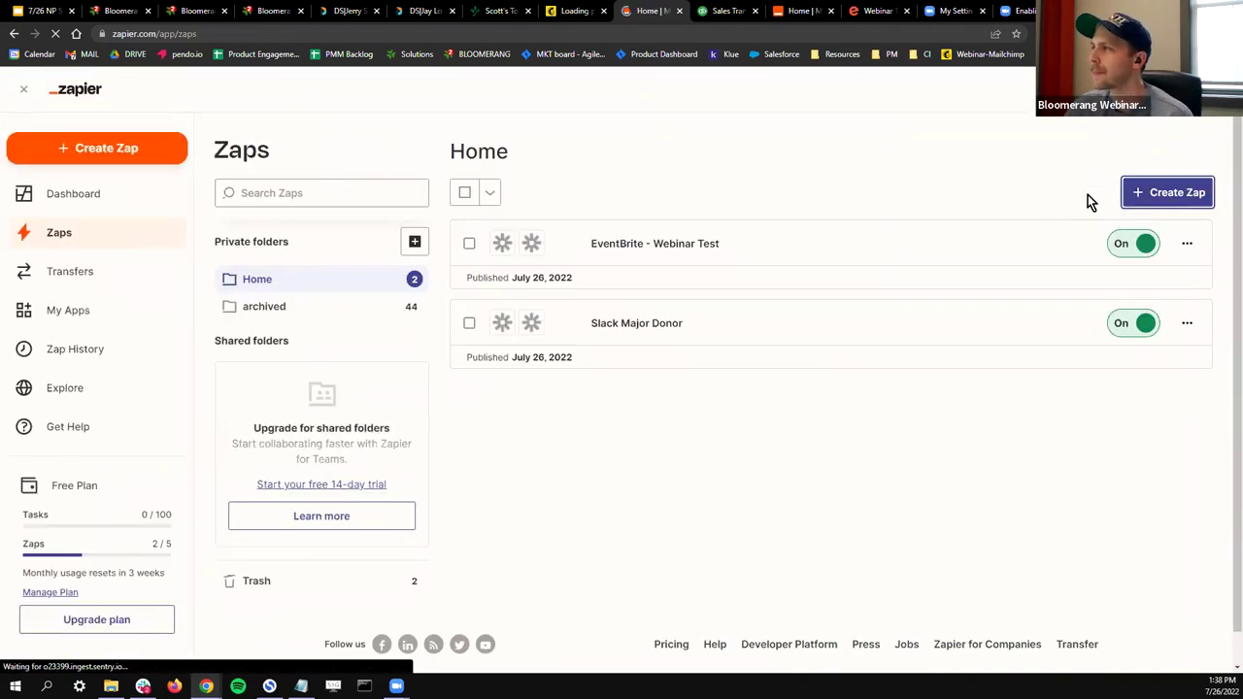
Start a new draft zap with Eventbrite as its trigger app.
{"action": "left_click", "coordinate": [1138, 205]}
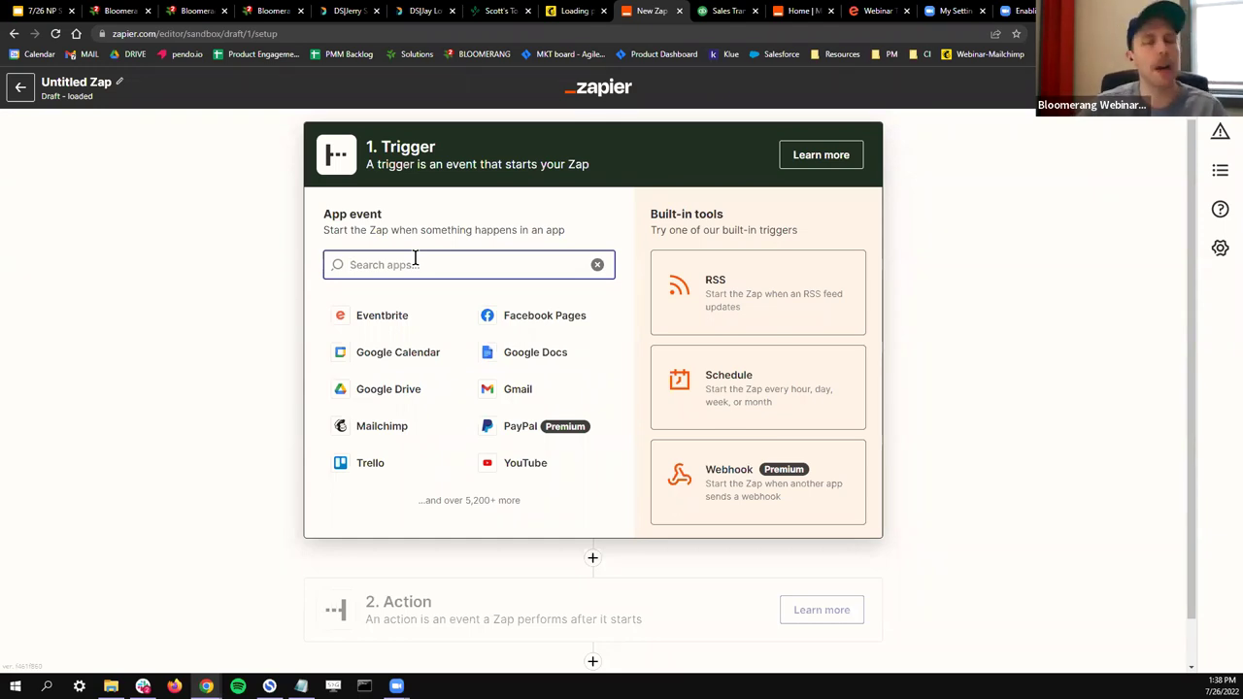
{"action": "left_click", "coordinate": [388, 316]}
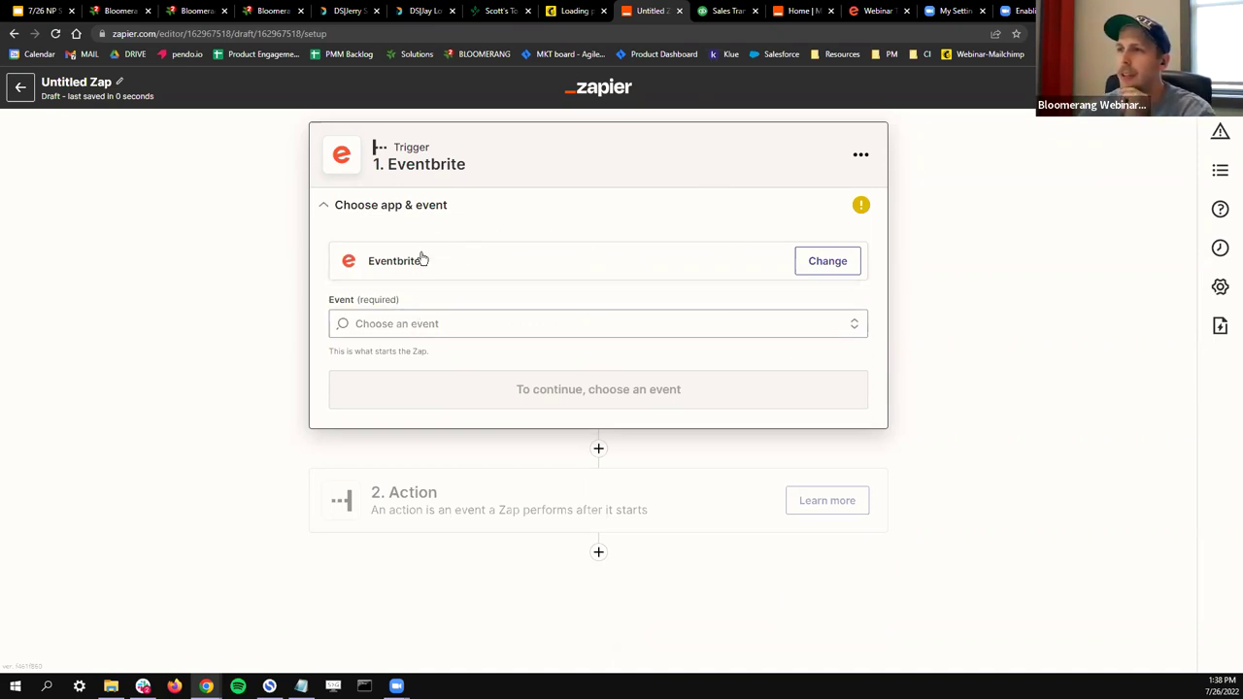
Set the trigger event to New Attendee Registered and connect the Eventbrite account.
{"action": "left_click", "coordinate": [398, 324]}
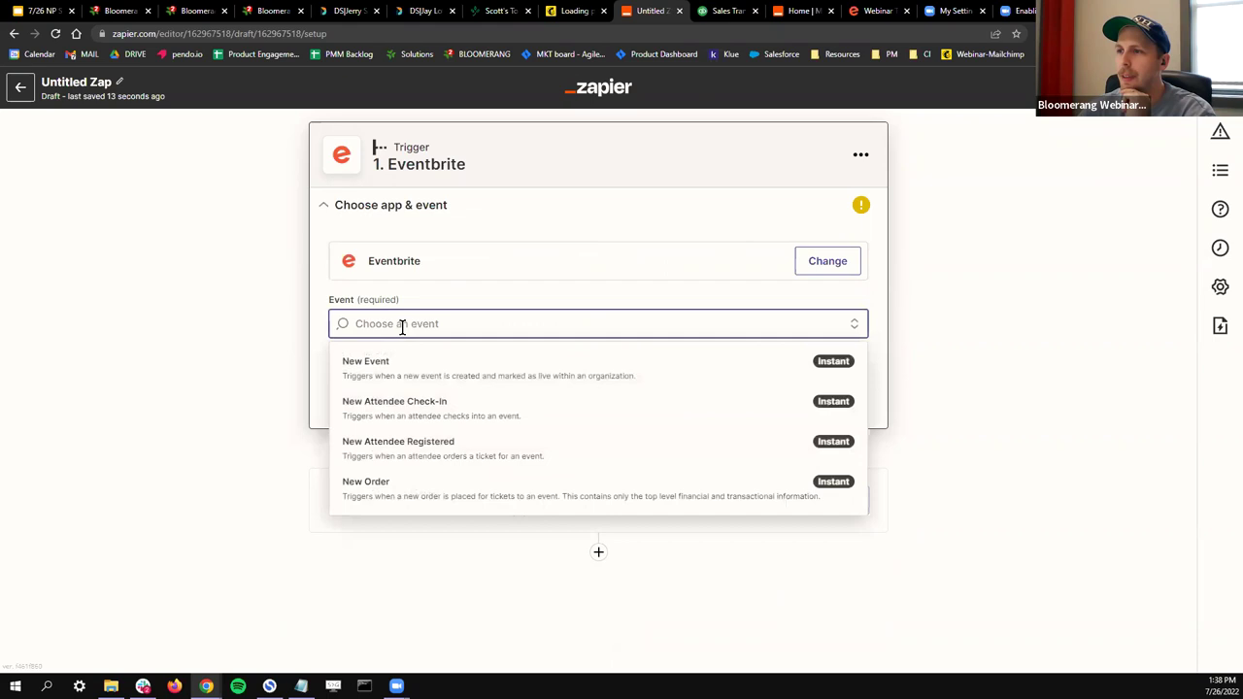
{"action": "left_click", "coordinate": [407, 453]}
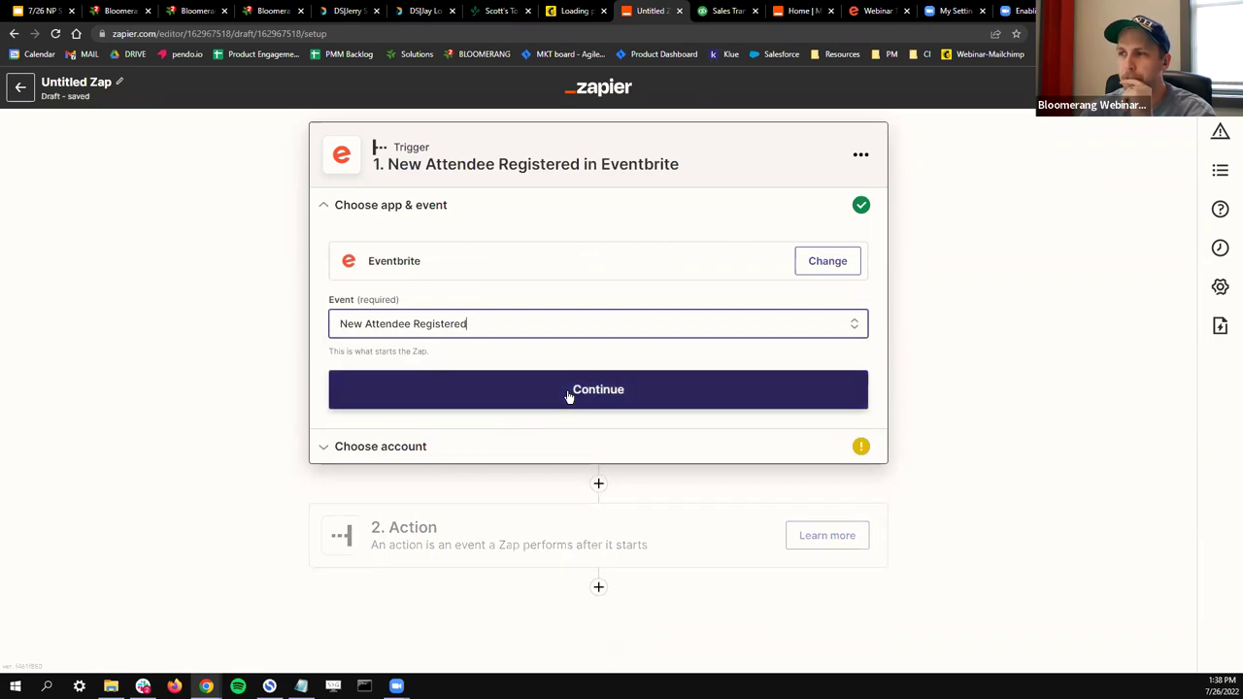
{"action": "left_click", "coordinate": [568, 390]}
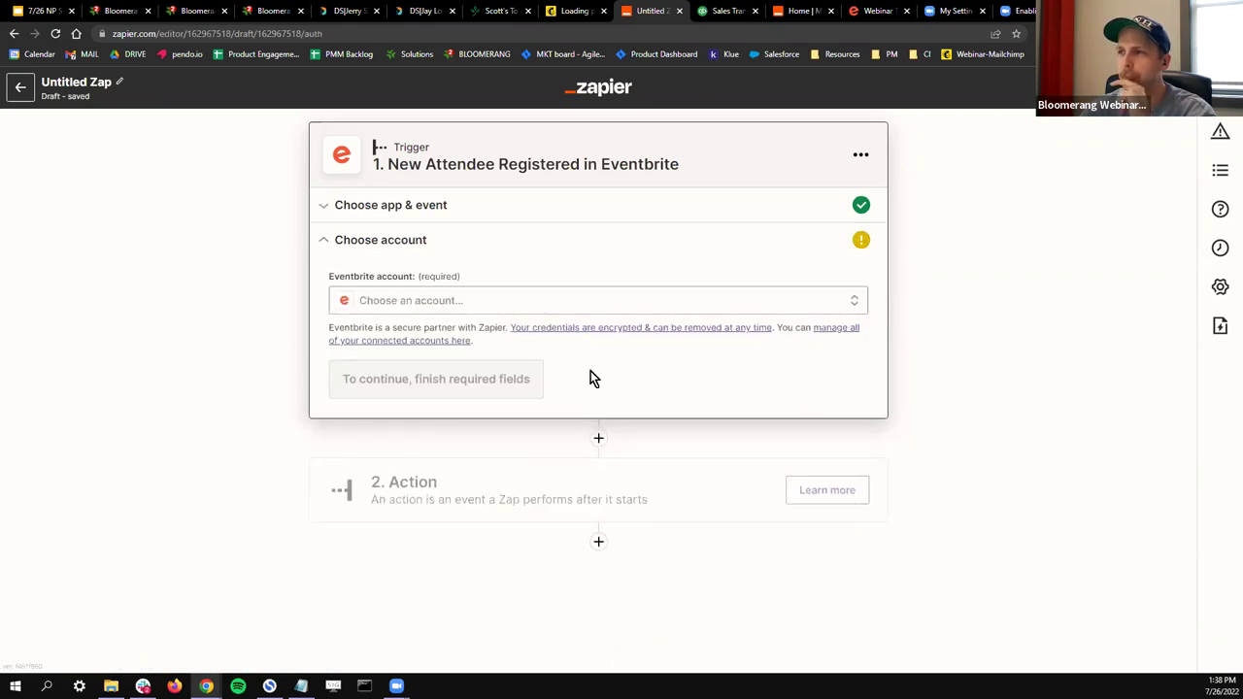
{"action": "left_click", "coordinate": [539, 303]}
{"action": "left_click", "coordinate": [398, 415]}
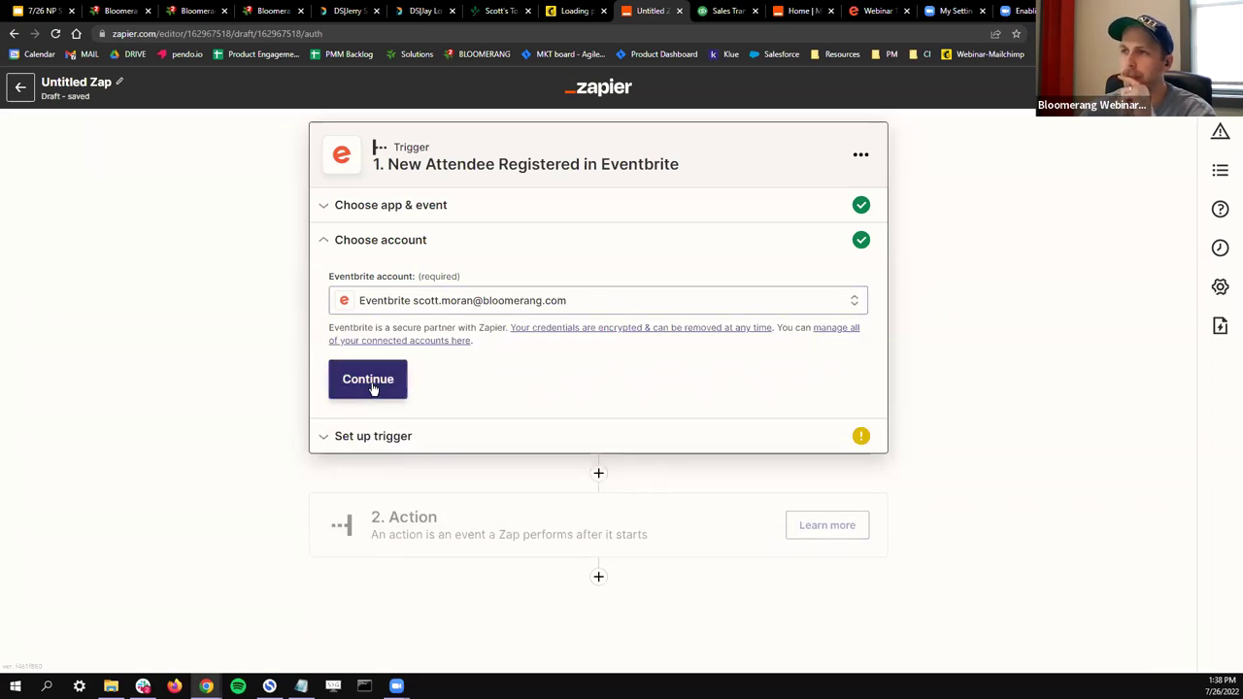
{"action": "left_click", "coordinate": [368, 381]}
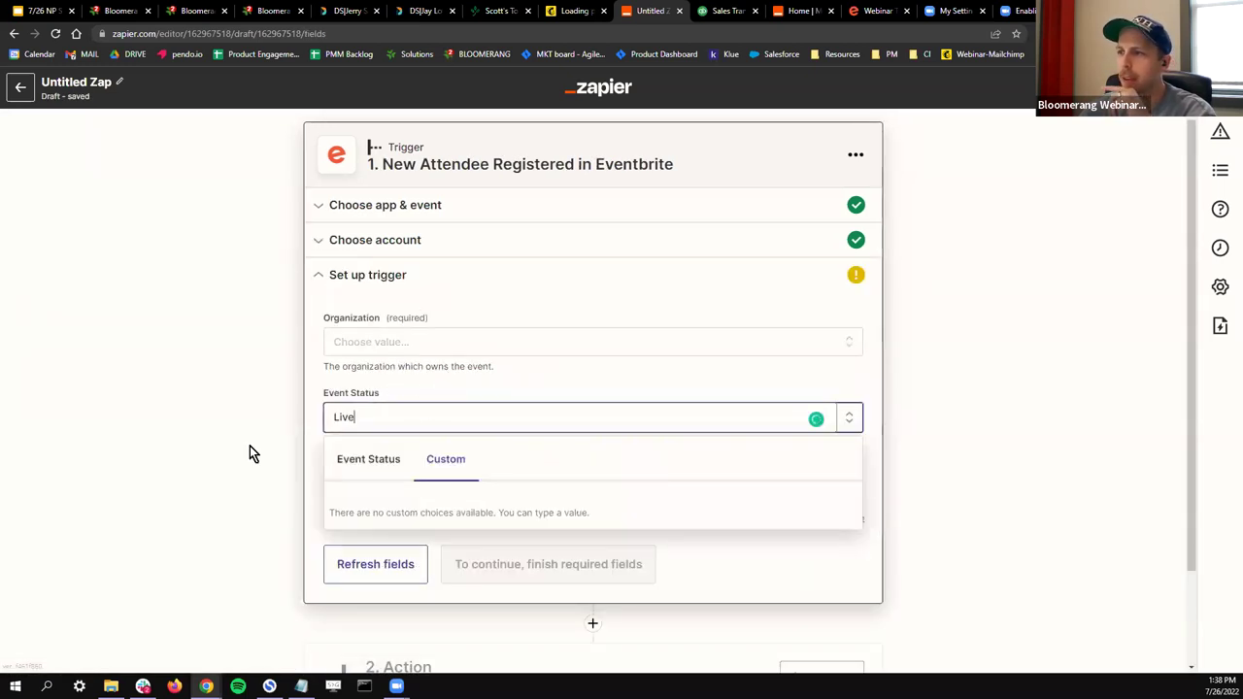
Set Event Status to Live, then All, trying to load the Event choices each time.
{"action": "scroll", "coordinate": [319, 416], "scroll_direction": "down", "scroll_amount": 1}
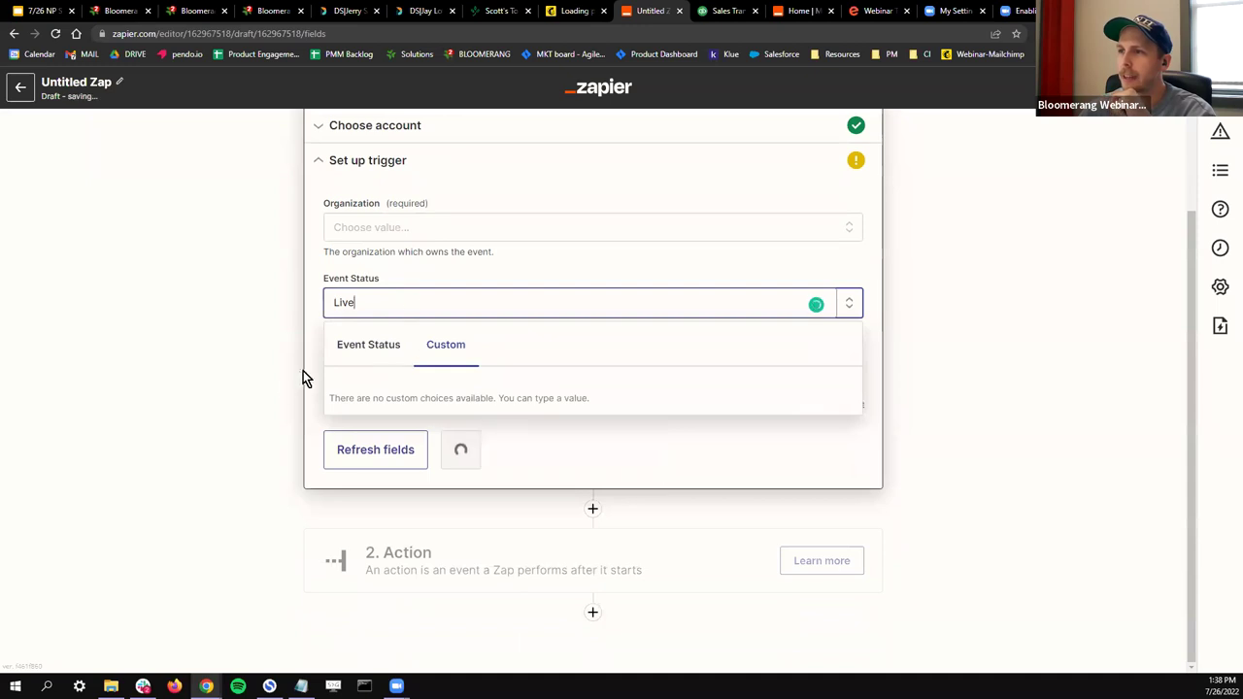
{"action": "left_click", "coordinate": [387, 344]}
{"action": "left_click", "coordinate": [382, 540]}
{"action": "left_click", "coordinate": [340, 378]}
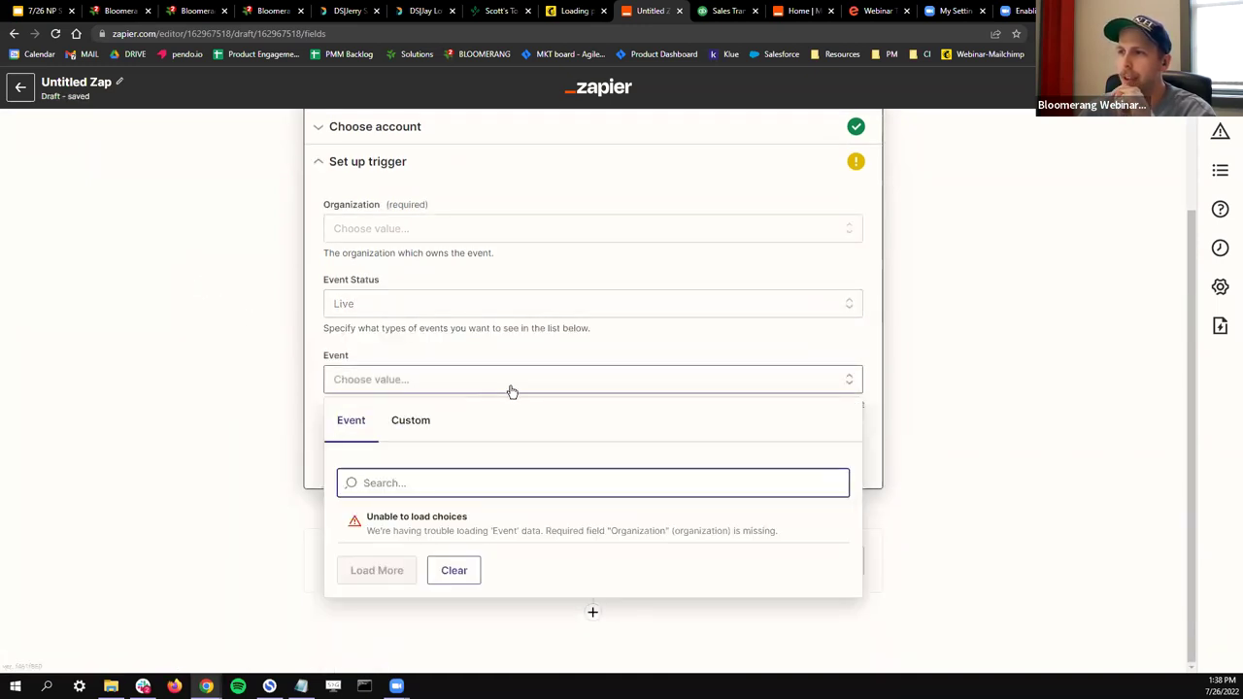
{"action": "left_click", "coordinate": [427, 430]}
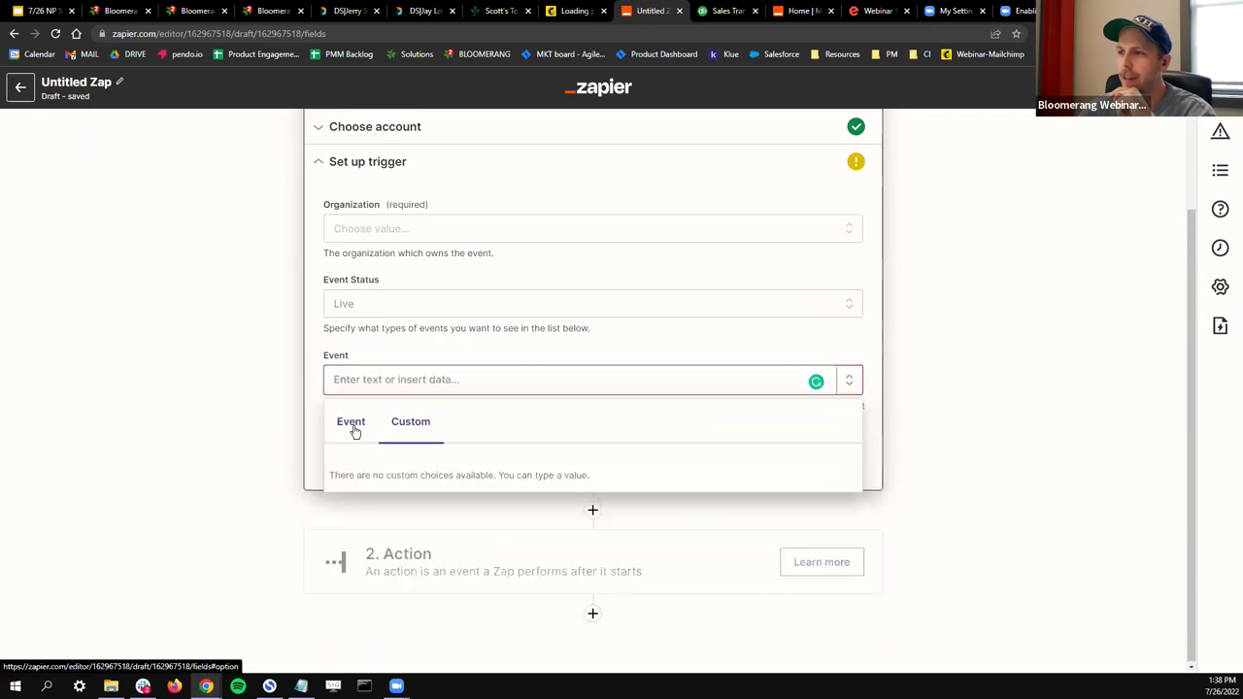
{"action": "left_click", "coordinate": [354, 431]}
{"action": "left_click", "coordinate": [375, 305]}
{"action": "left_click", "coordinate": [379, 442]}
{"action": "left_click", "coordinate": [372, 384]}
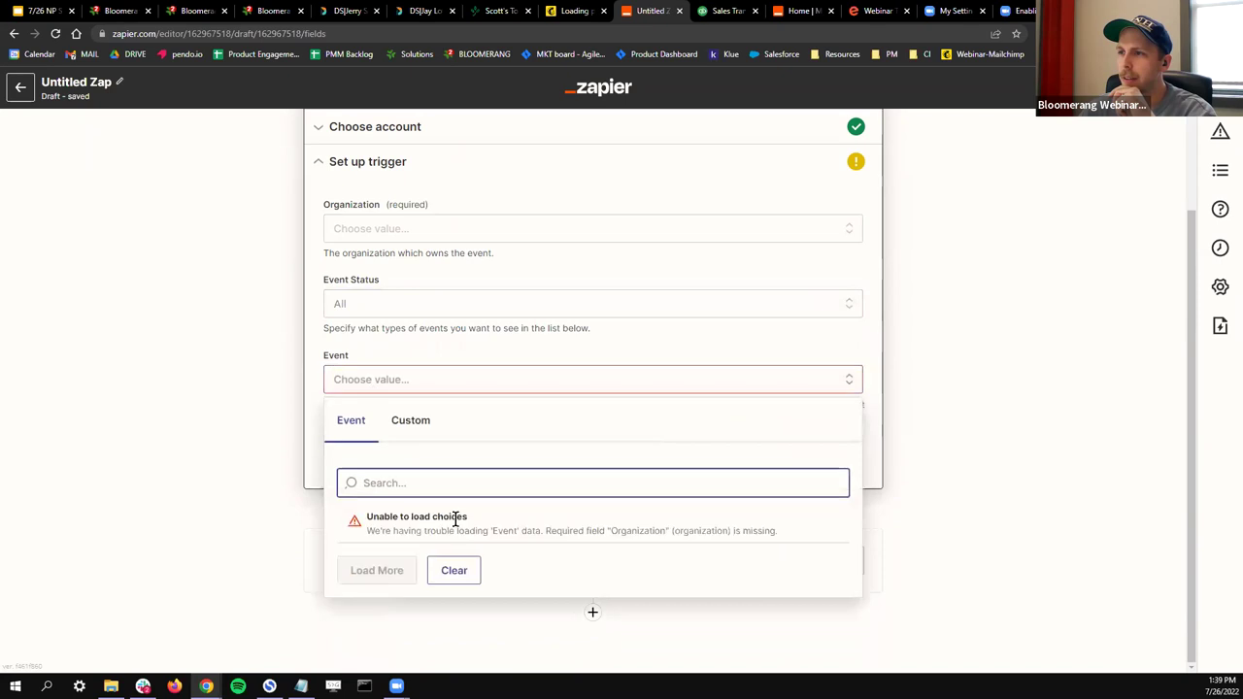
{"action": "left_click", "coordinate": [437, 520]}
Try a custom Event value, then give up and discard the draft zap.
{"action": "left_click", "coordinate": [412, 420]}
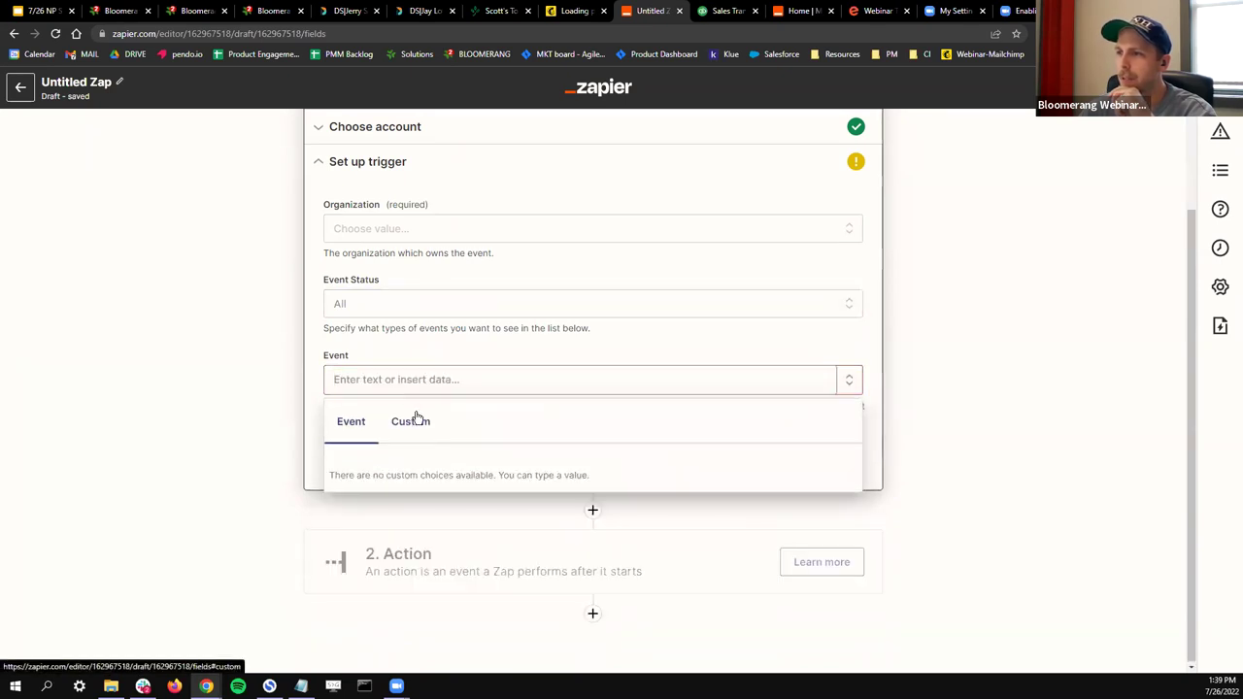
{"action": "scroll", "coordinate": [408, 416], "scroll_direction": "up", "scroll_amount": 1}
{"action": "scroll", "coordinate": [408, 417], "scroll_direction": "down", "scroll_amount": 1}
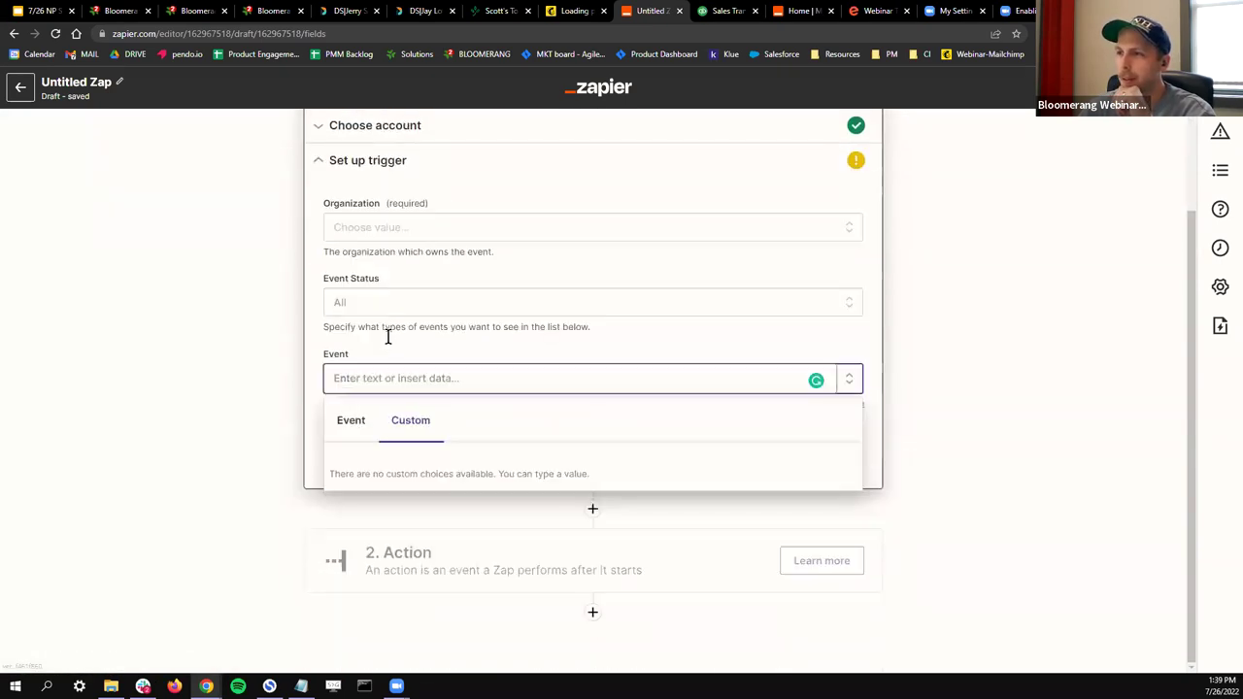
{"action": "left_click", "coordinate": [381, 297]}
{"action": "left_click", "coordinate": [387, 380]}
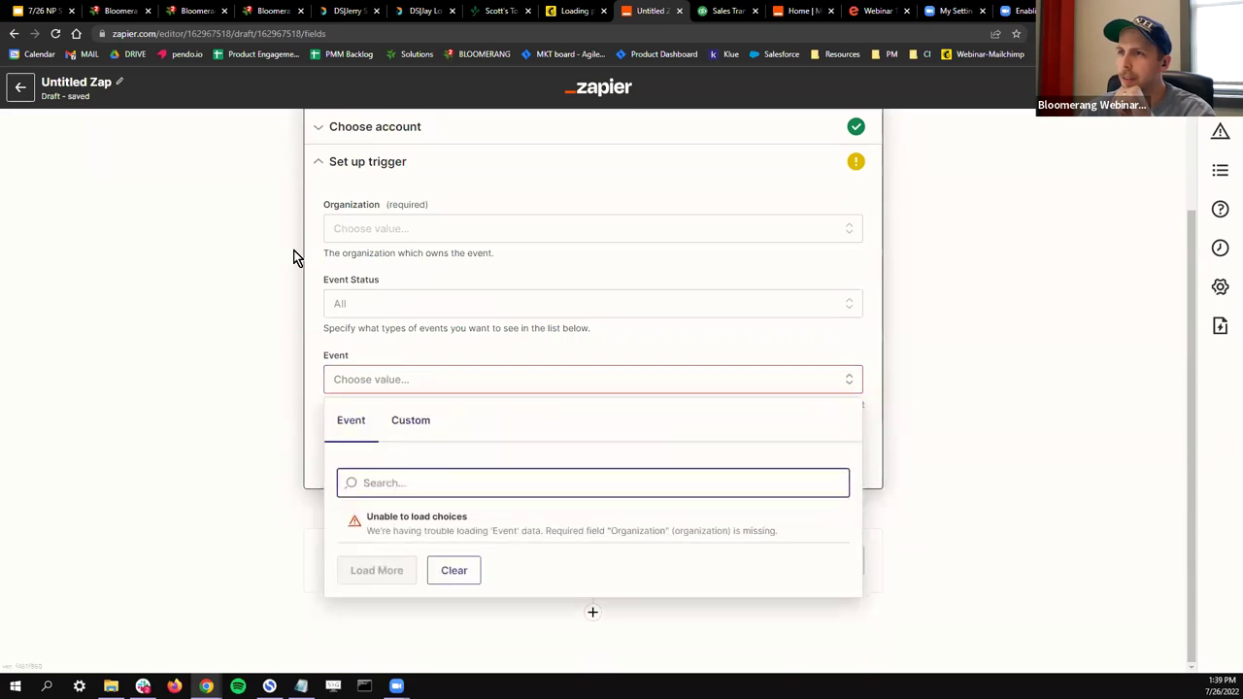
{"action": "left_click", "coordinate": [21, 87]}
{"action": "left_click", "coordinate": [623, 396]}
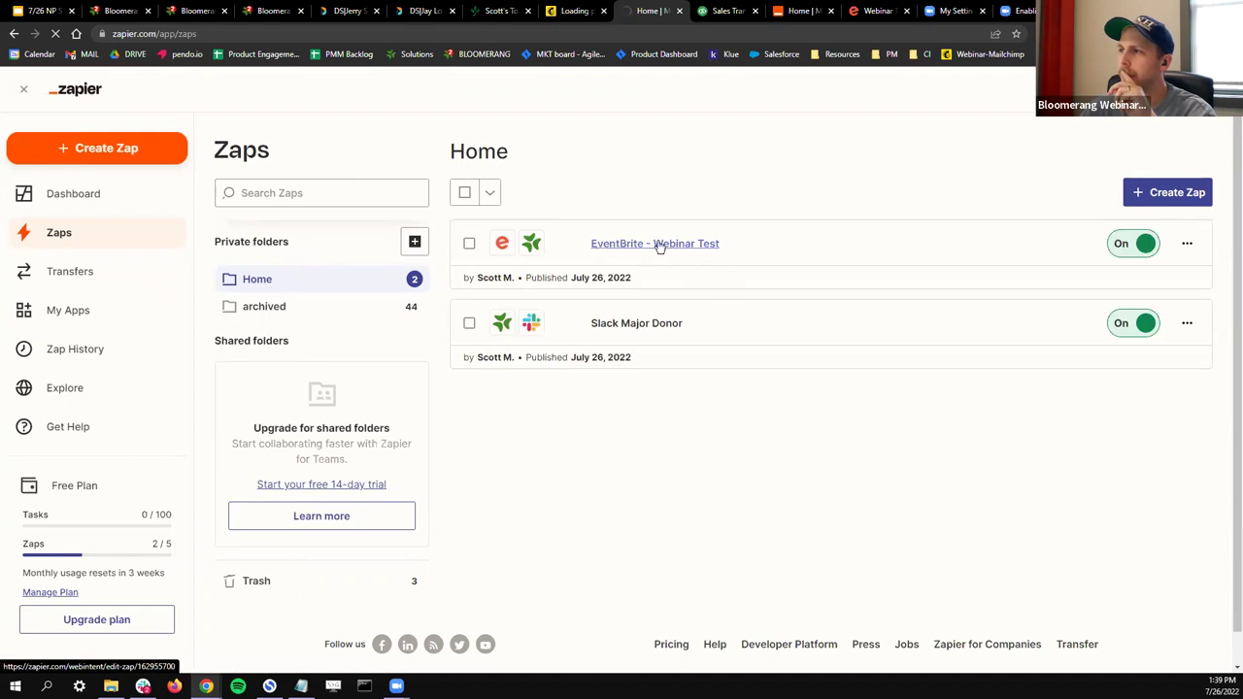
Inspect the EventBrite - Webinar Test zap's trigger details and its Webinar Test event in Eventbrite.
{"action": "left_click", "coordinate": [686, 243]}
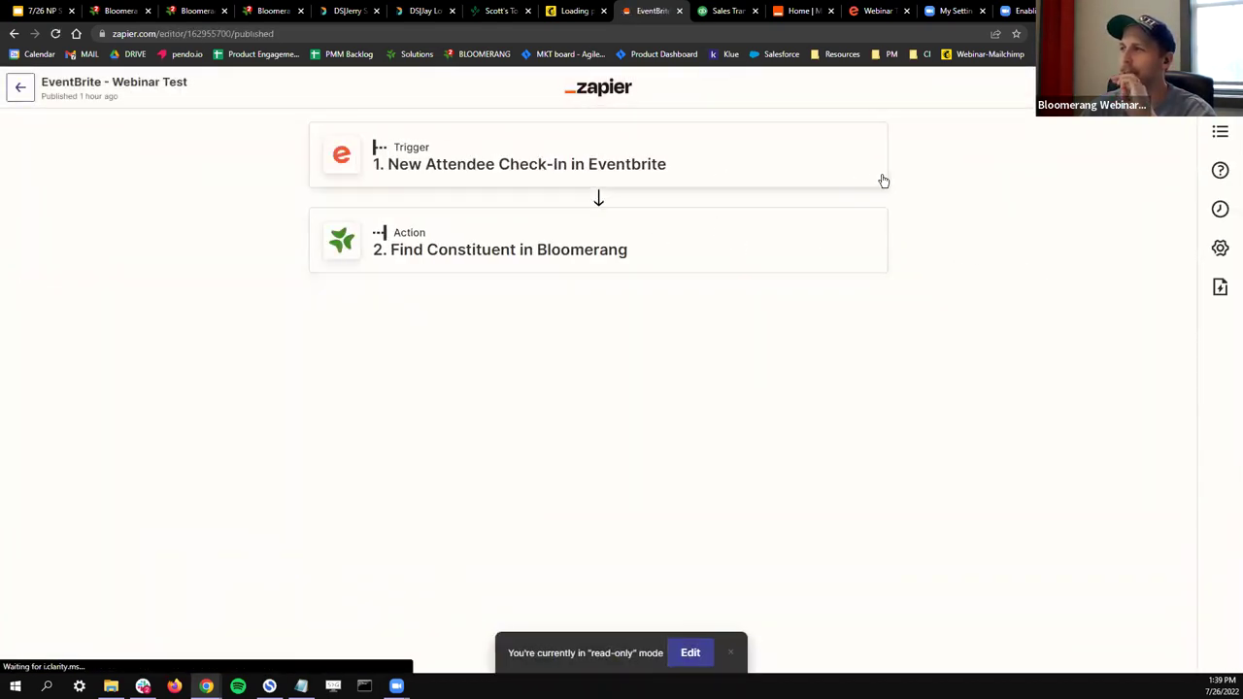
{"action": "left_click", "coordinate": [576, 185]}
{"action": "scroll", "coordinate": [505, 344], "scroll_direction": "down", "scroll_amount": 1}
{"action": "scroll", "coordinate": [463, 306], "scroll_direction": "up", "scroll_amount": 1}
{"action": "scroll", "coordinate": [582, 310], "scroll_direction": "down", "scroll_amount": 1}
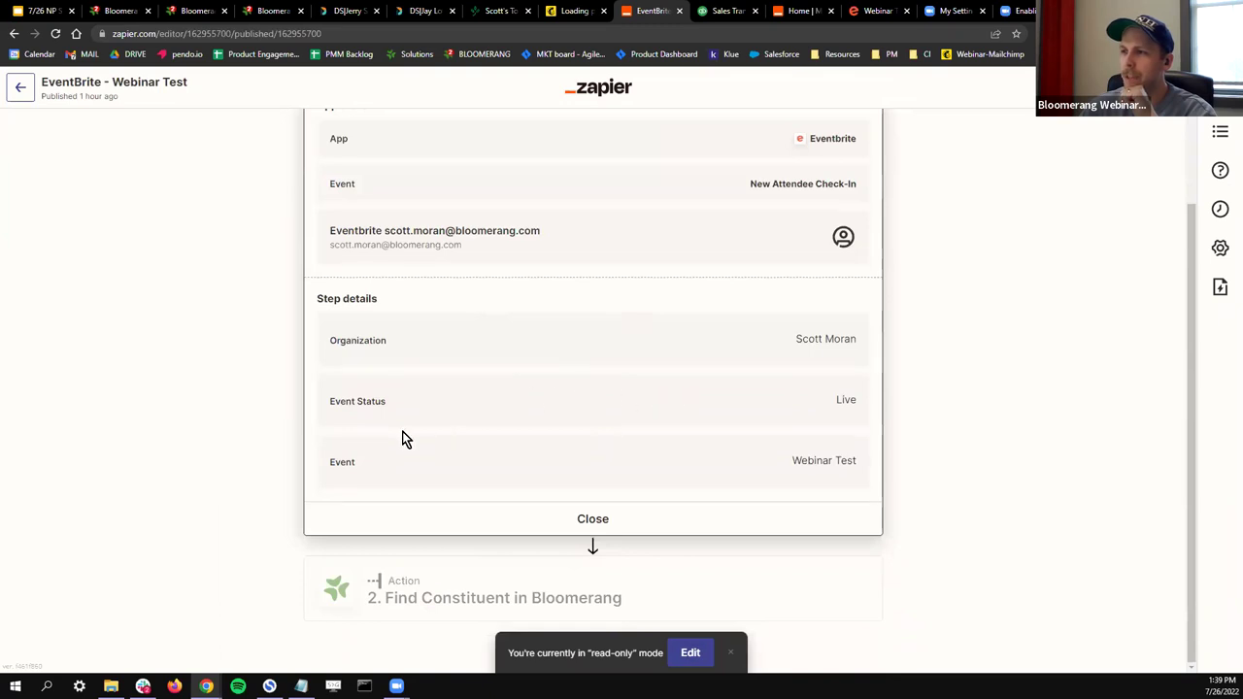
{"action": "left_click", "coordinate": [874, 11]}
{"action": "scroll", "coordinate": [364, 251], "scroll_direction": "down", "scroll_amount": 1}
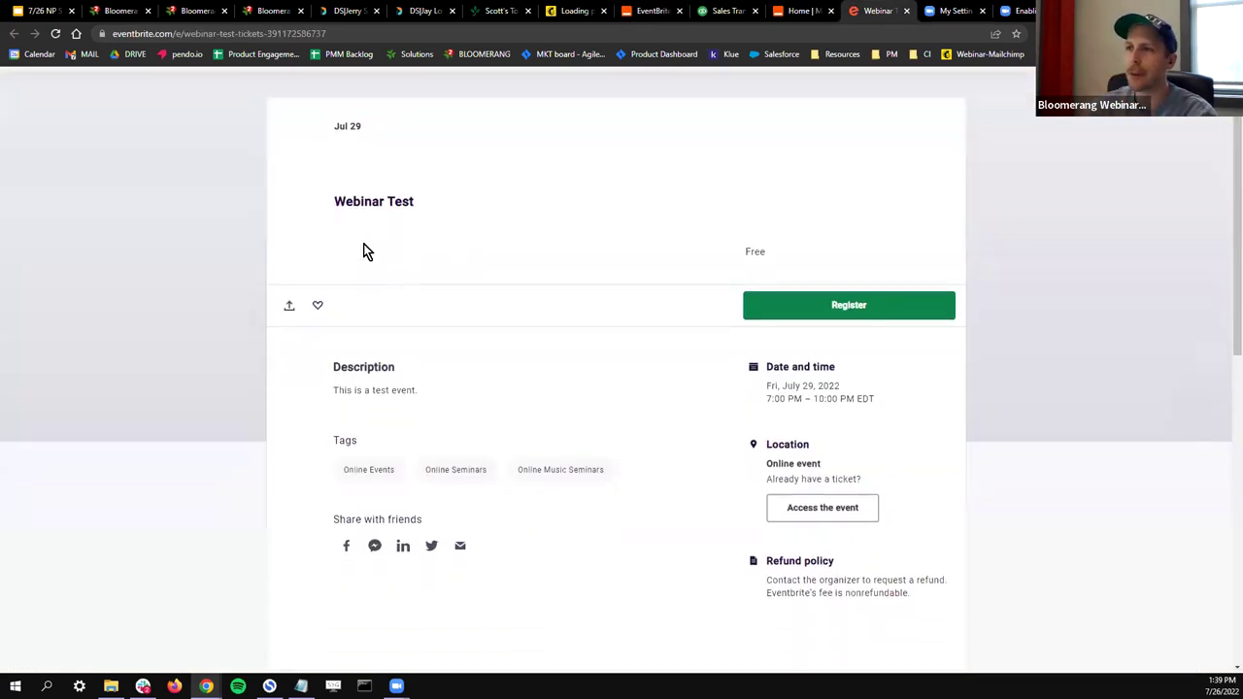
{"action": "scroll", "coordinate": [478, 259], "scroll_direction": "up", "scroll_amount": 1}
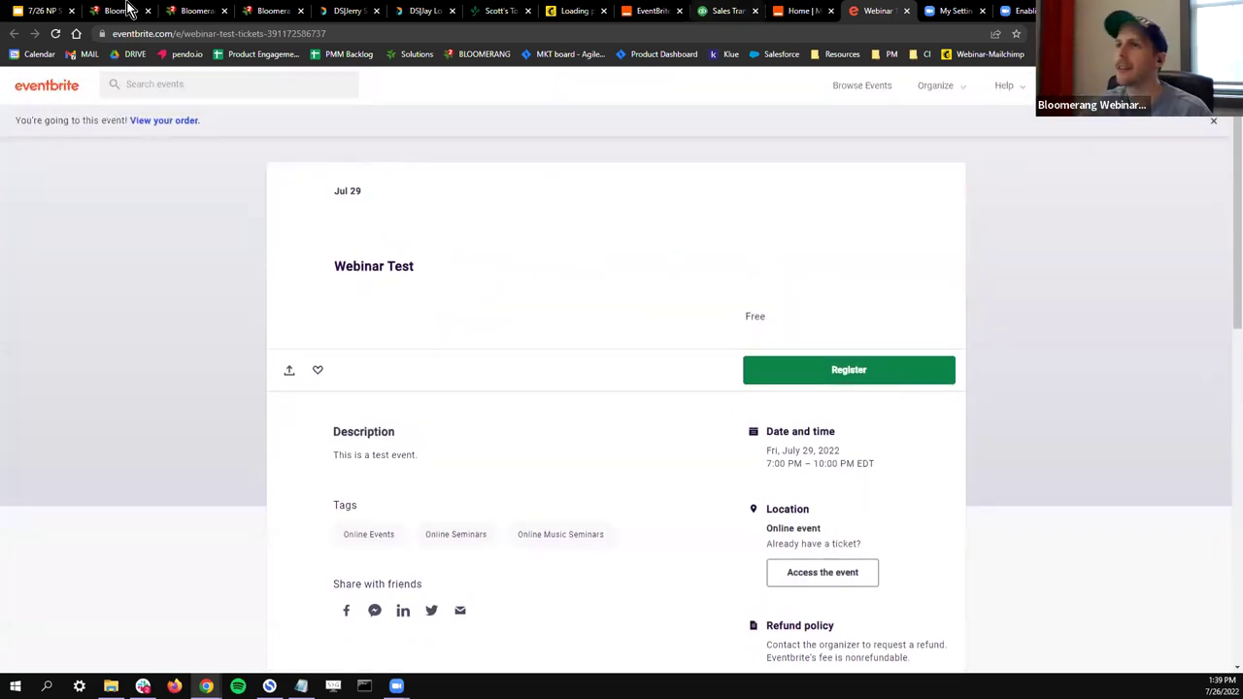
{"action": "left_click", "coordinate": [798, 11]}
{"action": "left_click_drag", "start_coordinate": [652, 11], "coordinate": [784, 14]}
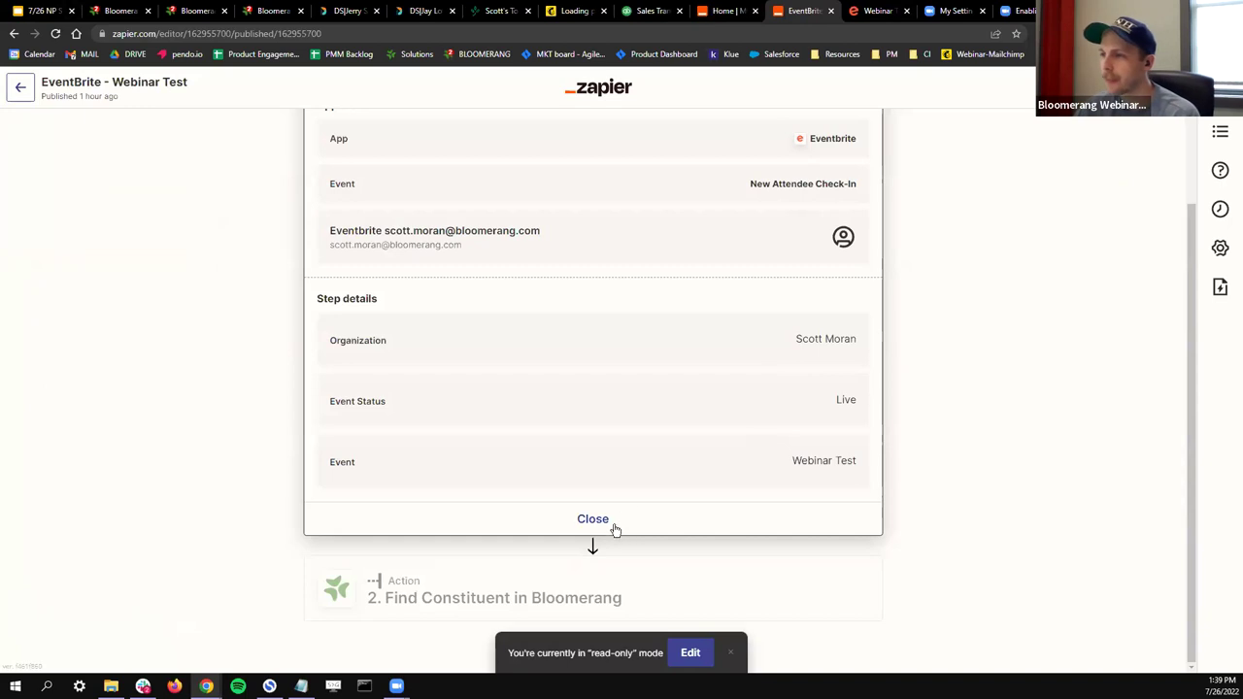
Expand the Find Constituent in Bloomerang action's step details and scroll through them.
{"action": "scroll", "coordinate": [618, 276], "scroll_direction": "up", "scroll_amount": 2}
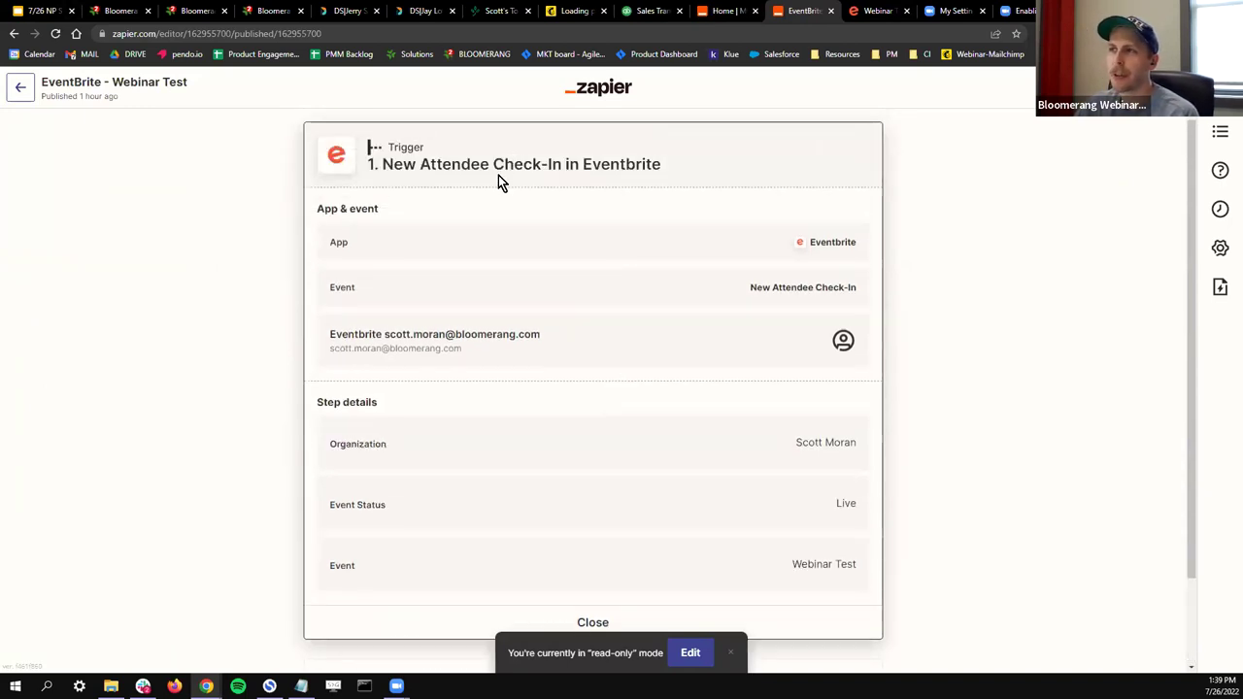
{"action": "scroll", "coordinate": [691, 216], "scroll_direction": "down", "scroll_amount": 2}
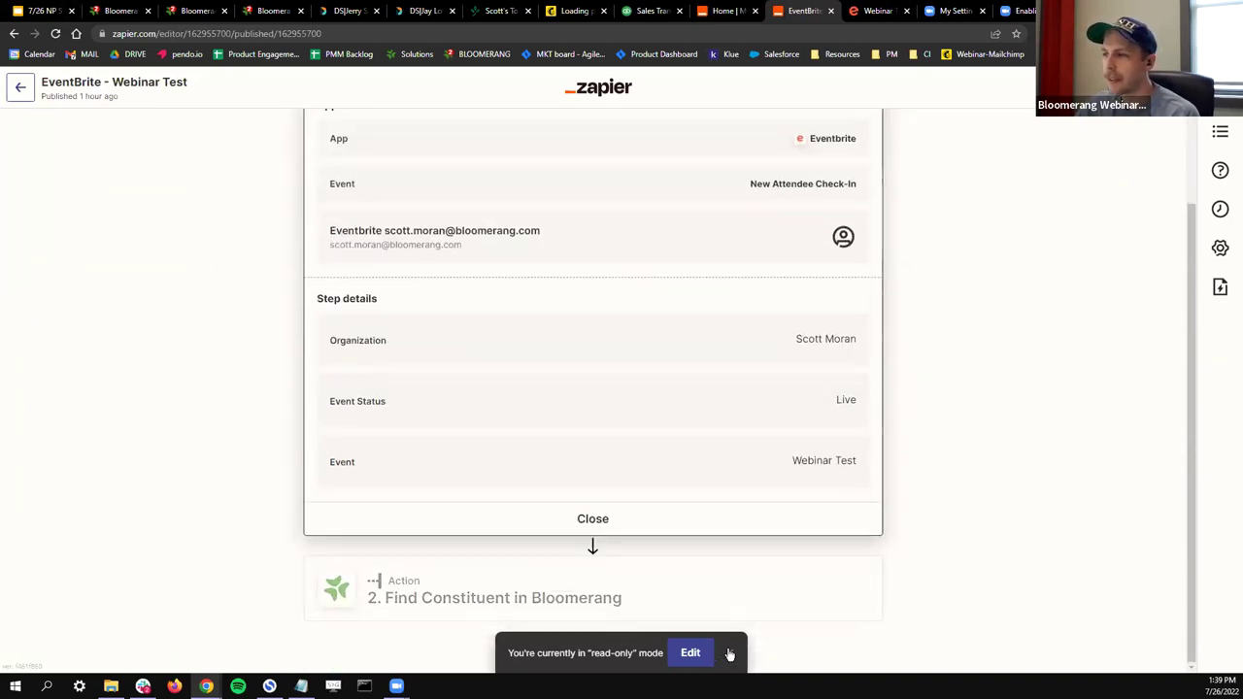
{"action": "left_click", "coordinate": [471, 596]}
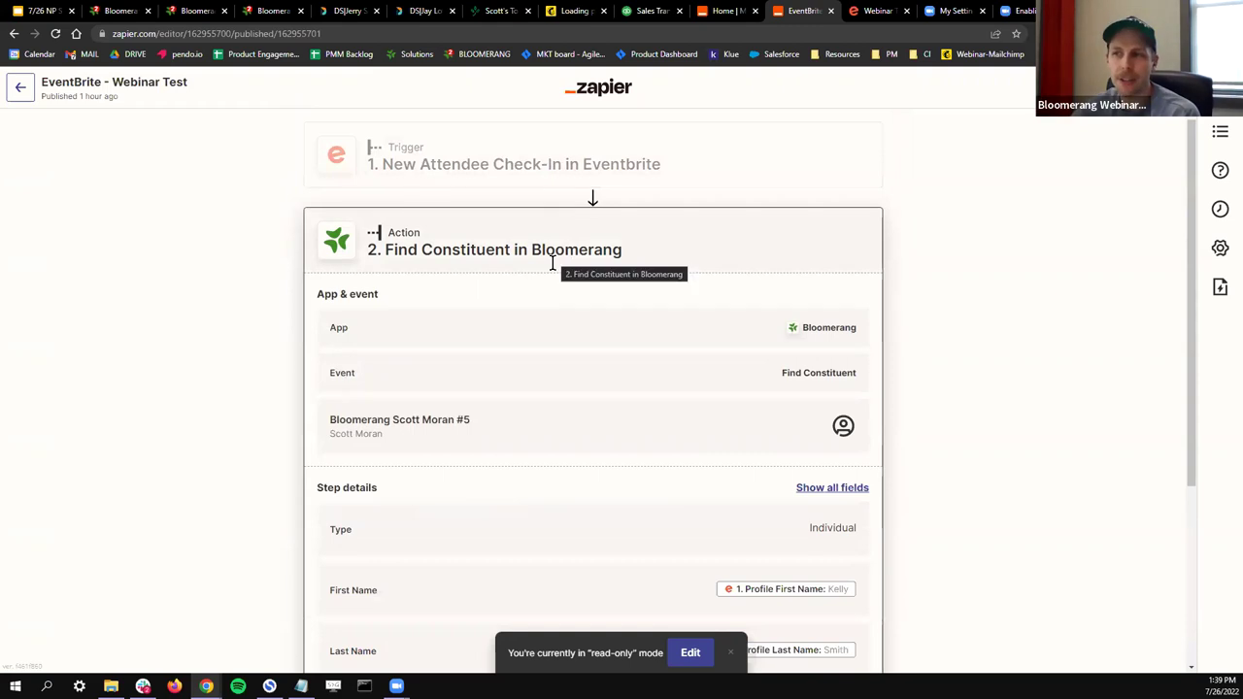
{"action": "scroll", "coordinate": [716, 255], "scroll_direction": "down", "scroll_amount": 1}
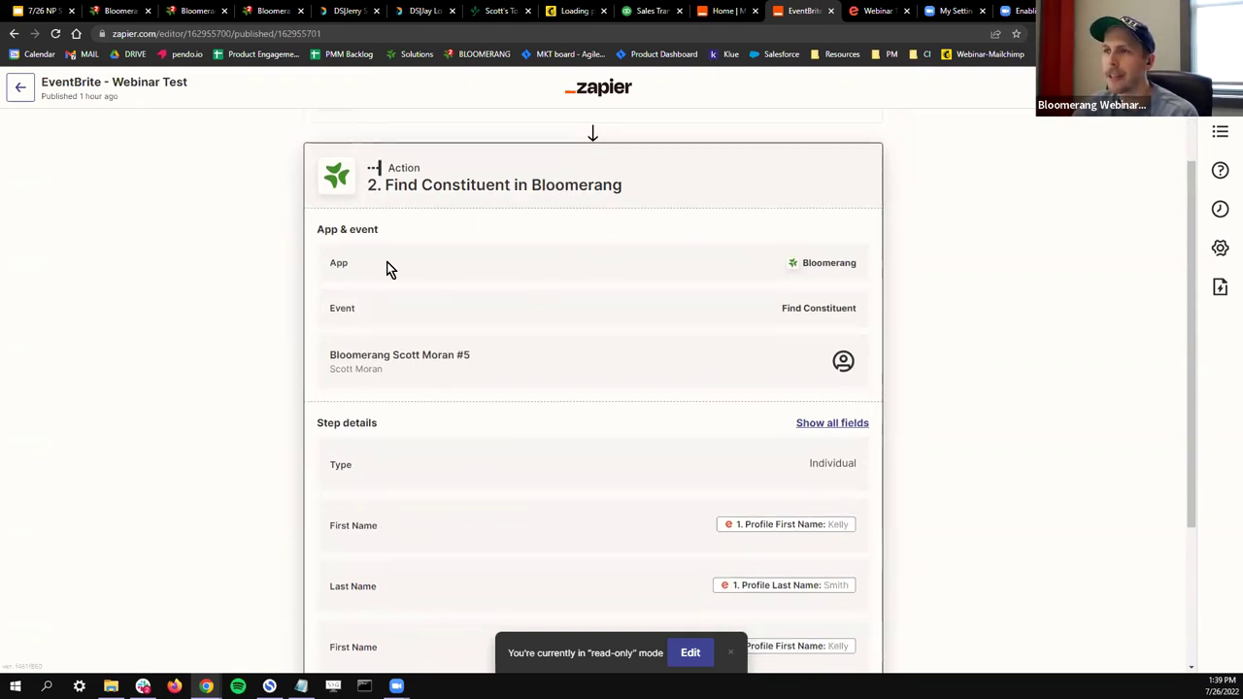
{"action": "left_click_drag", "start_coordinate": [769, 312], "coordinate": [861, 311]}
{"action": "scroll", "coordinate": [569, 243], "scroll_direction": "down", "scroll_amount": 3}
{"action": "left_click_drag", "start_coordinate": [514, 227], "coordinate": [328, 224]}
{"action": "scroll", "coordinate": [622, 129], "scroll_direction": "down", "scroll_amount": 2}
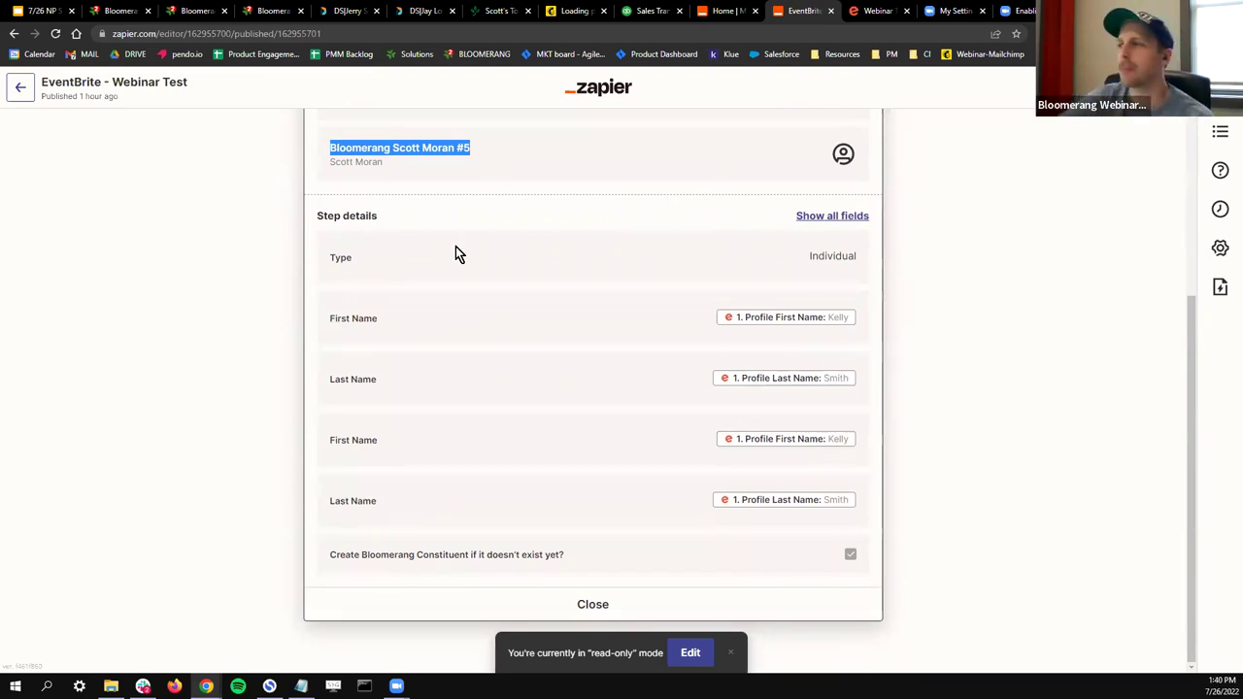
Highlight the First Name and Last Name mappings and the create-constituent-if-missing option.
{"action": "left_click_drag", "start_coordinate": [385, 313], "coordinate": [326, 318]}
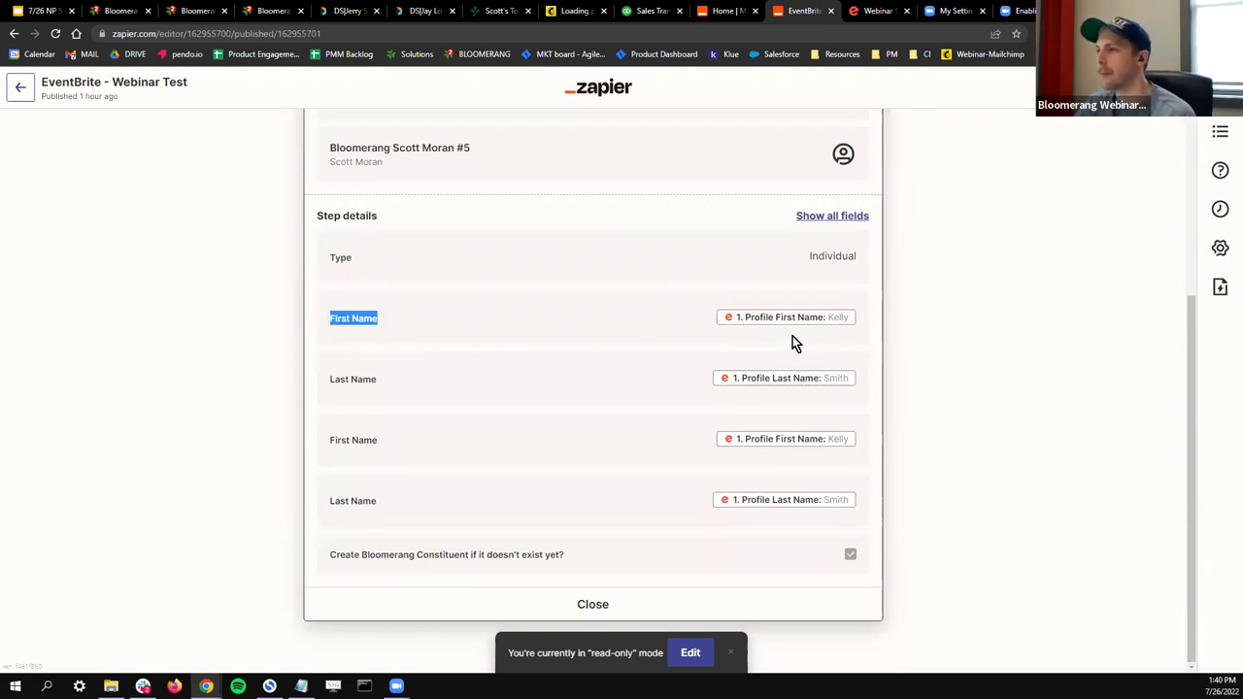
{"action": "left_click_drag", "start_coordinate": [408, 384], "coordinate": [326, 383]}
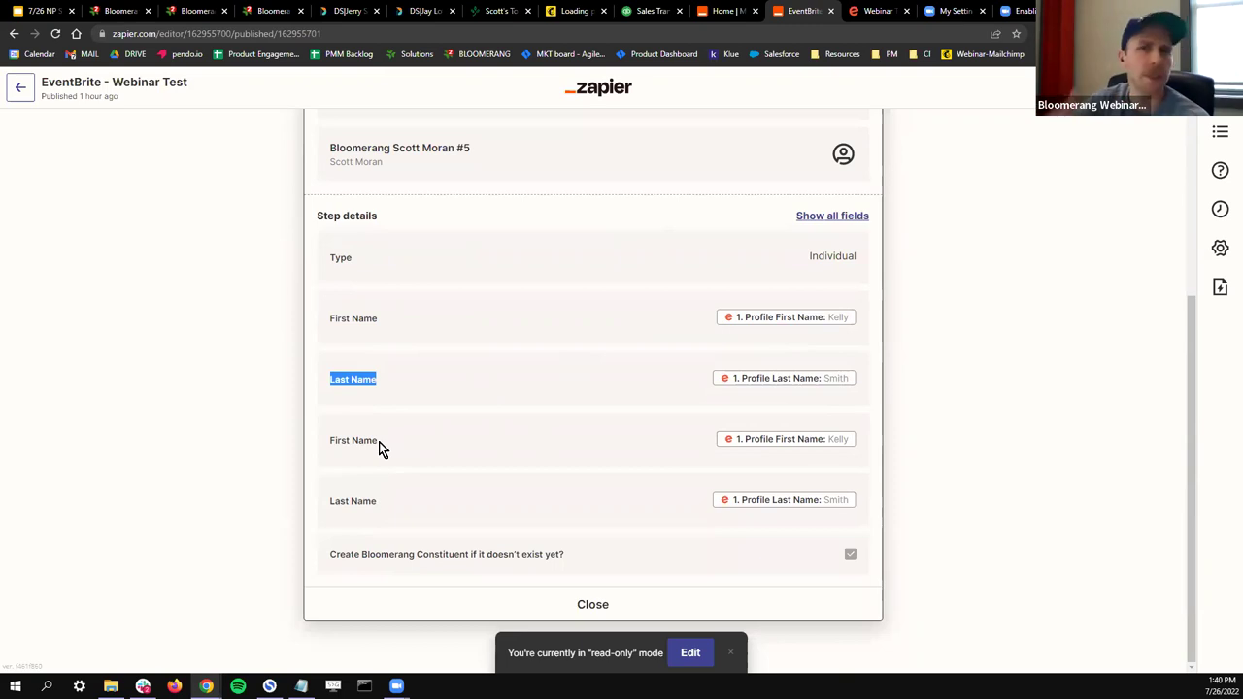
{"action": "left_click", "coordinate": [579, 415]}
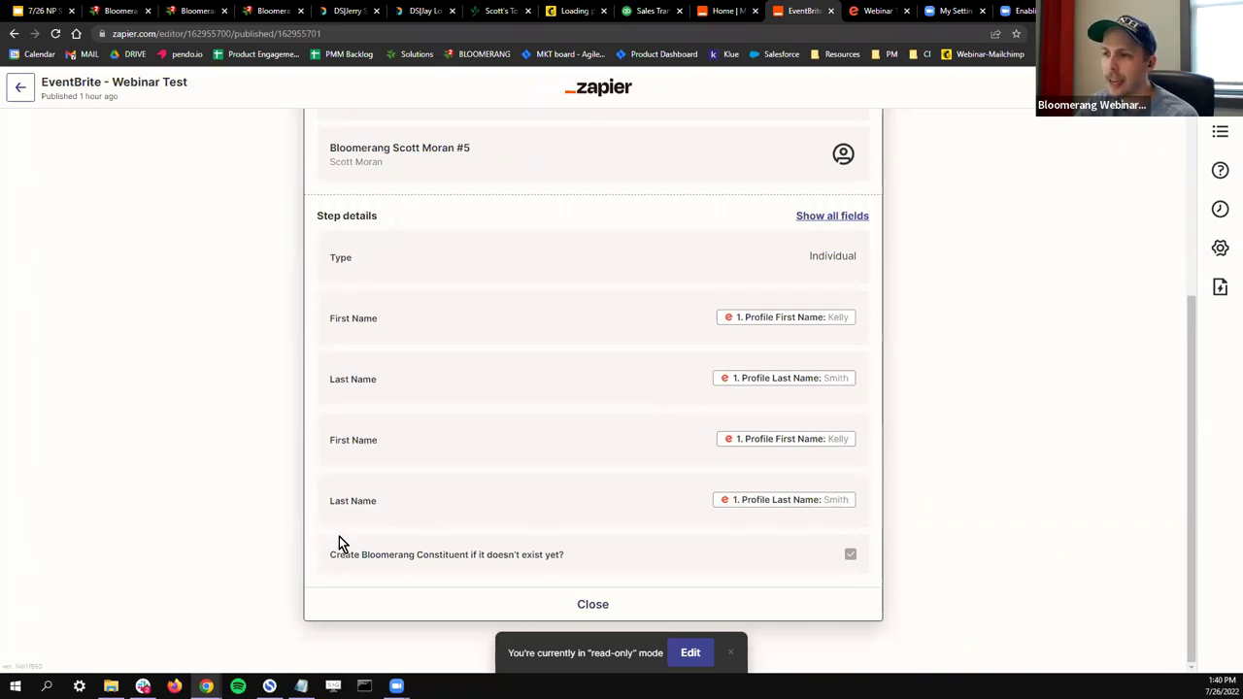
{"action": "left_click_drag", "start_coordinate": [321, 553], "coordinate": [572, 555]}
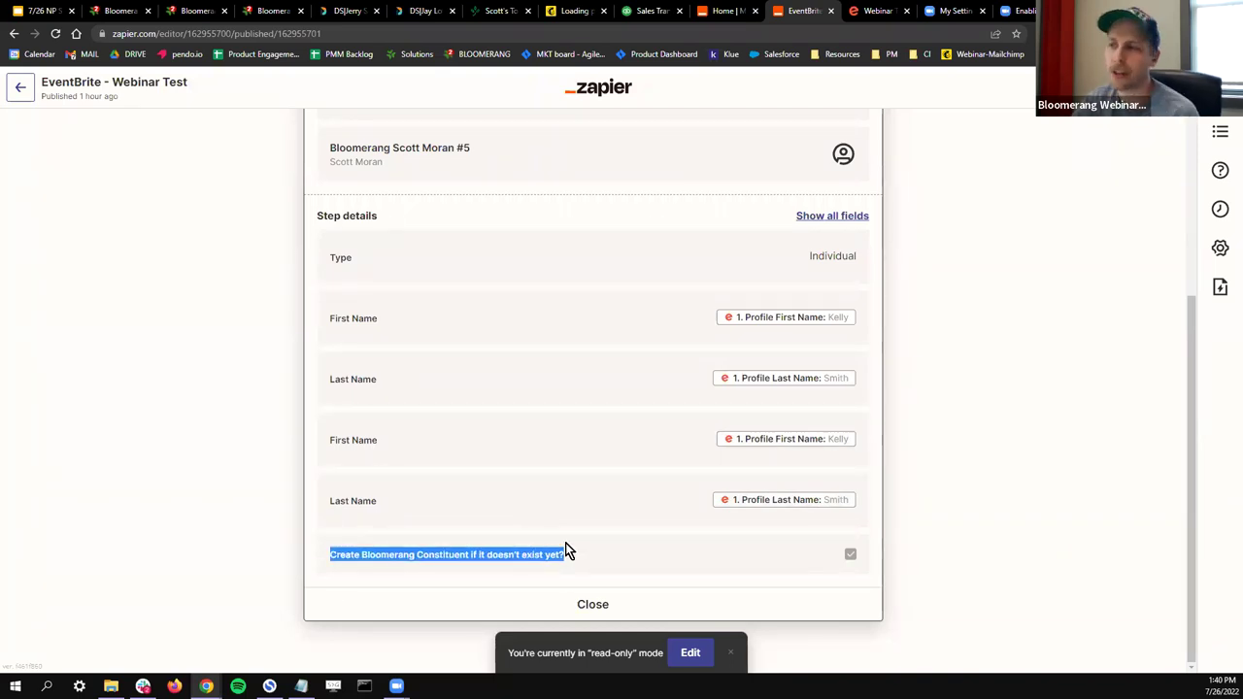
{"action": "scroll", "coordinate": [657, 263], "scroll_direction": "up", "scroll_amount": 3}
{"action": "scroll", "coordinate": [671, 433], "scroll_direction": "down", "scroll_amount": 3}
{"action": "scroll", "coordinate": [706, 430], "scroll_direction": "up", "scroll_amount": 3}
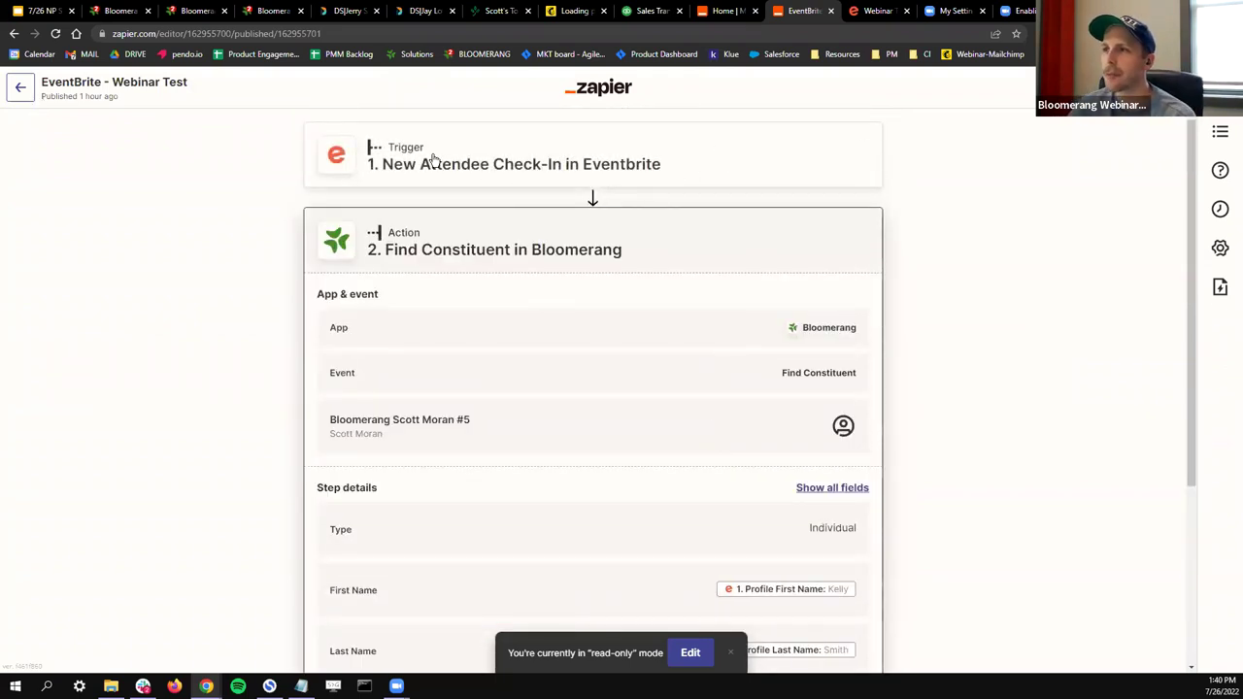
{"action": "left_click", "coordinate": [885, 10]}
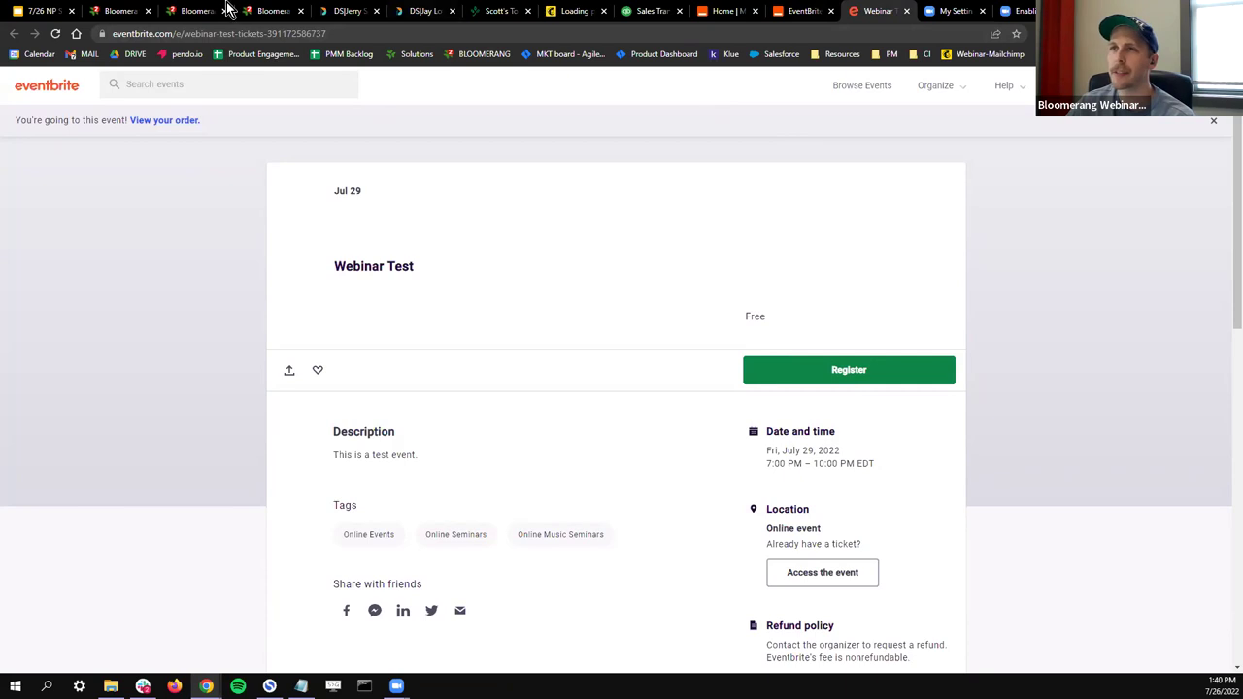
View the Eventbrite Webinar Test event page, then go back to Zapier.
{"action": "left_click", "coordinate": [802, 11]}
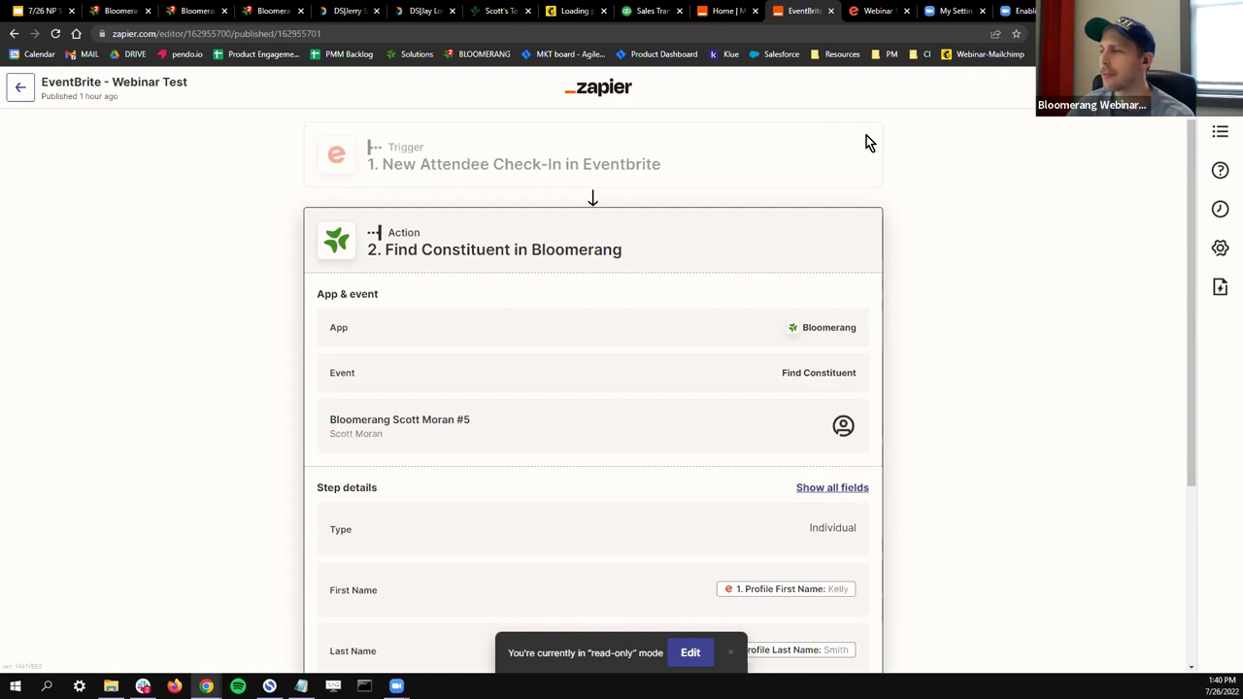
{"action": "left_click", "coordinate": [723, 11]}
Start a new zap with Bloomerang, found by searching 'bloom', as the trigger app.
{"action": "left_click", "coordinate": [1164, 192]}
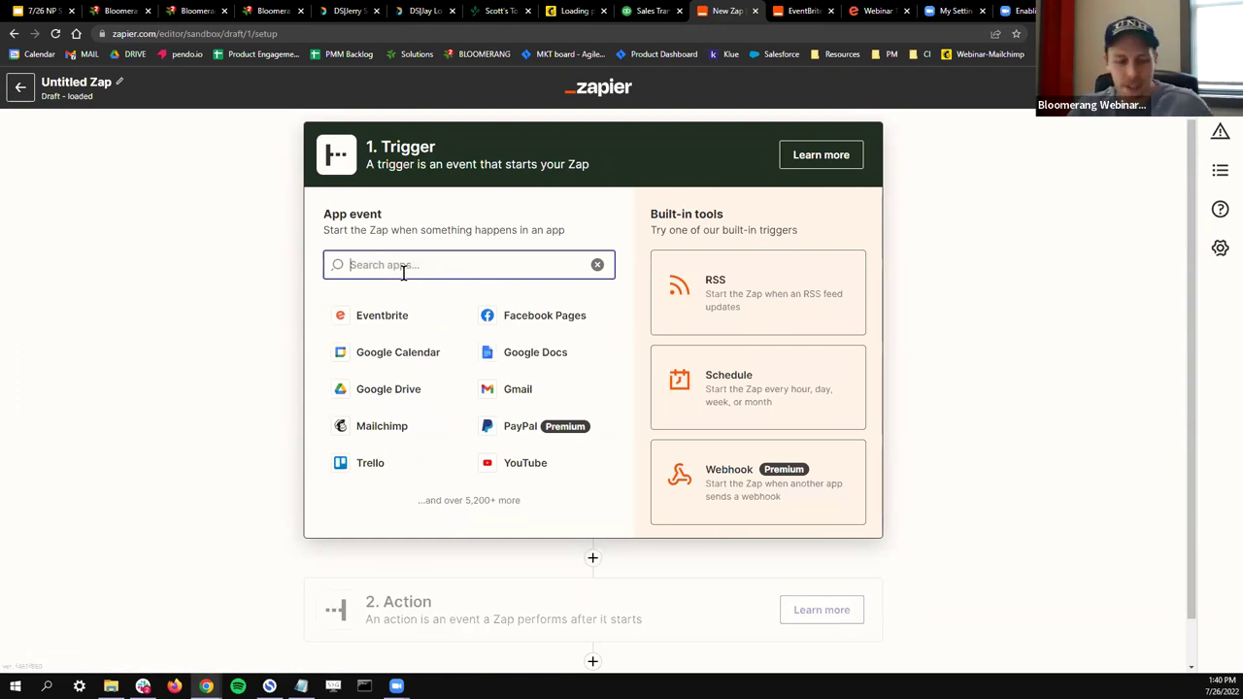
{"action": "type", "text": "bloom"}
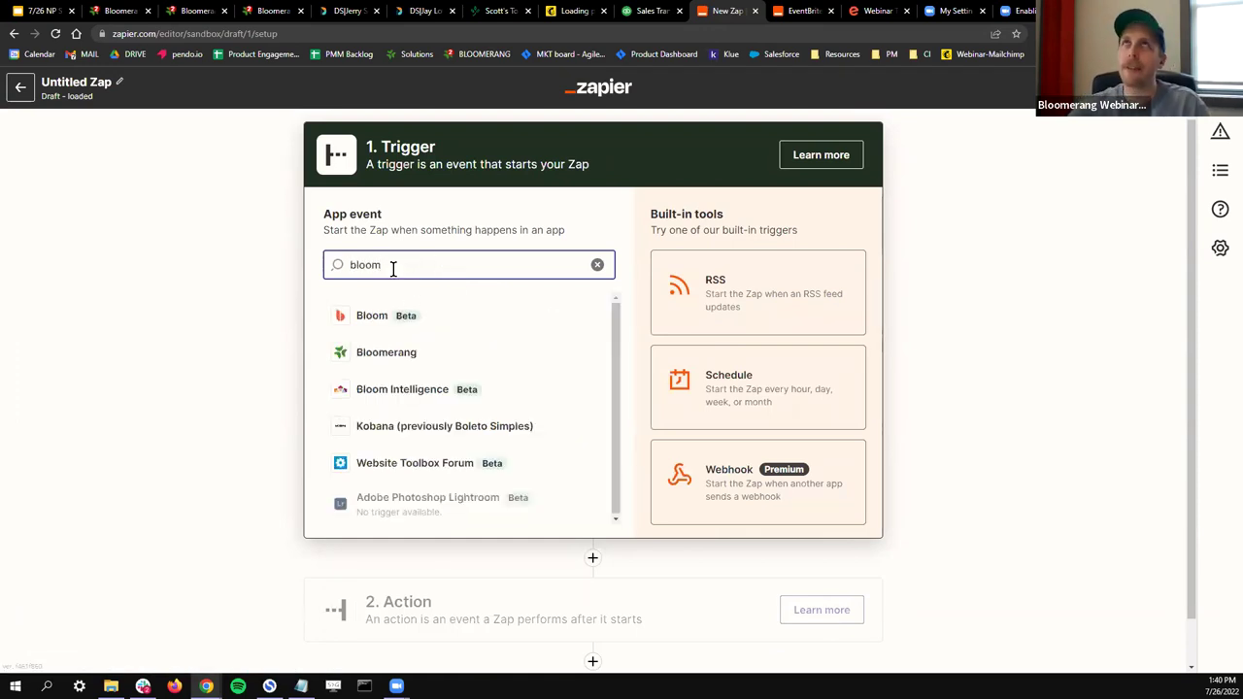
{"action": "left_click", "coordinate": [397, 356]}
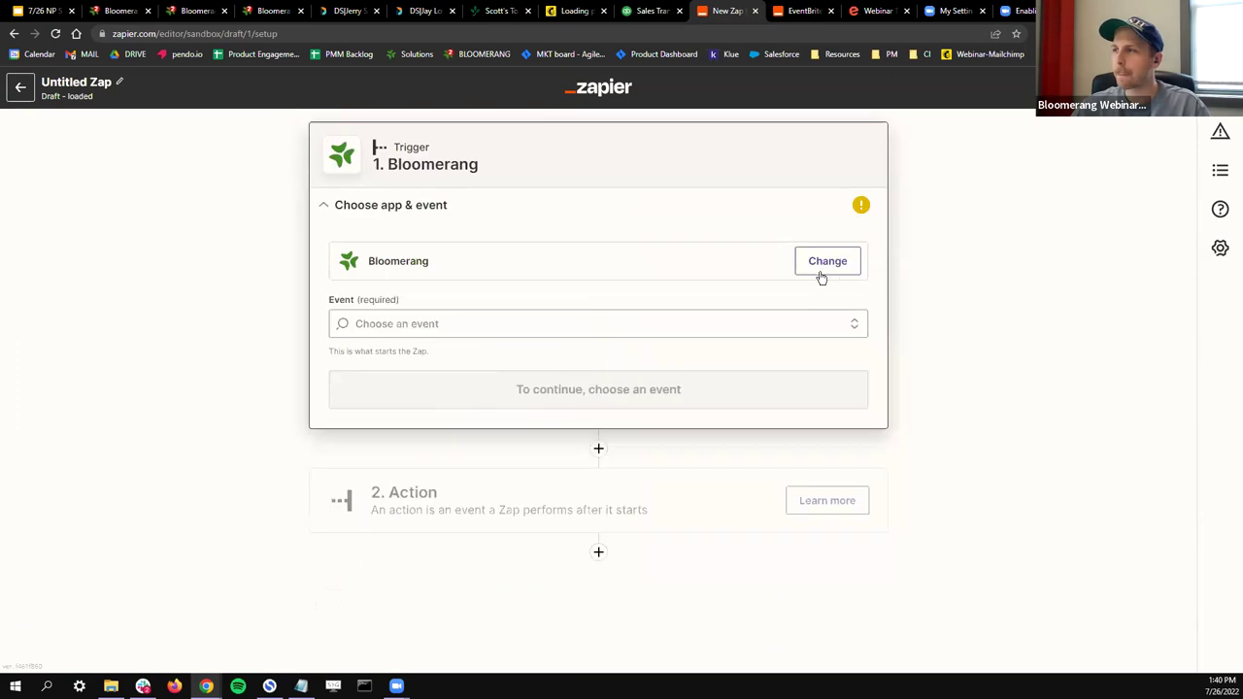
Set the trigger event to New Transaction and connect the Bloomerang account.
{"action": "left_click", "coordinate": [436, 324]}
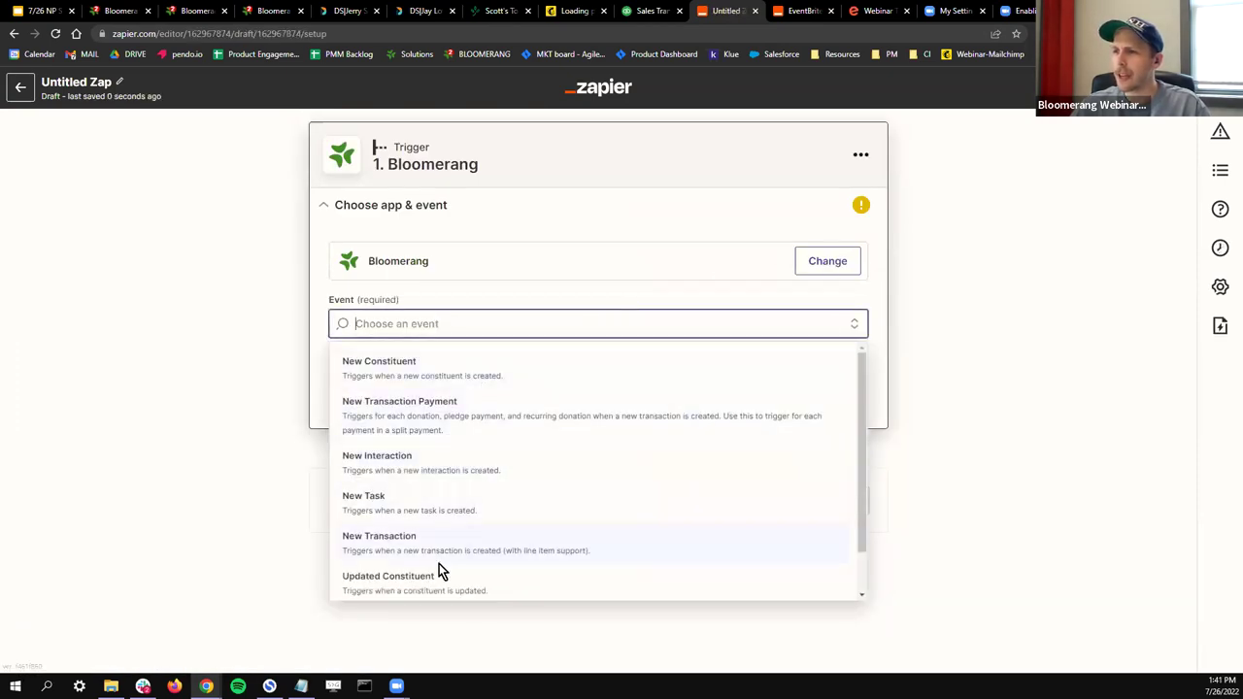
{"action": "left_click", "coordinate": [425, 546]}
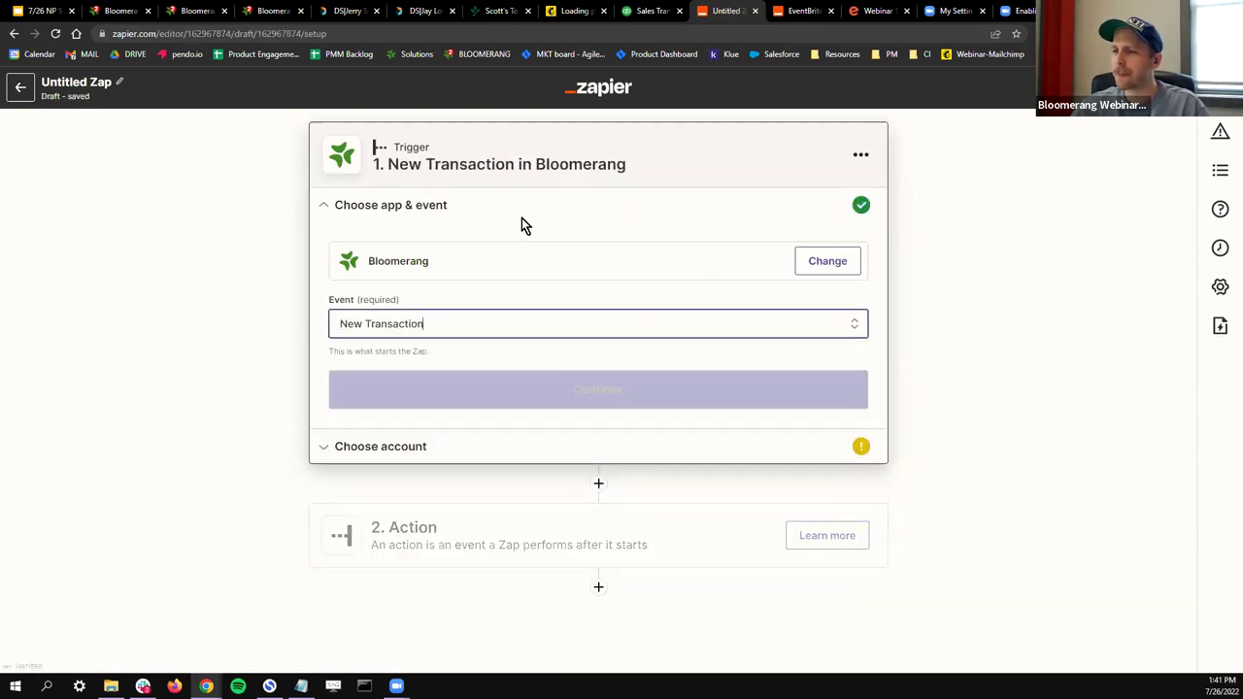
{"action": "left_click", "coordinate": [507, 396]}
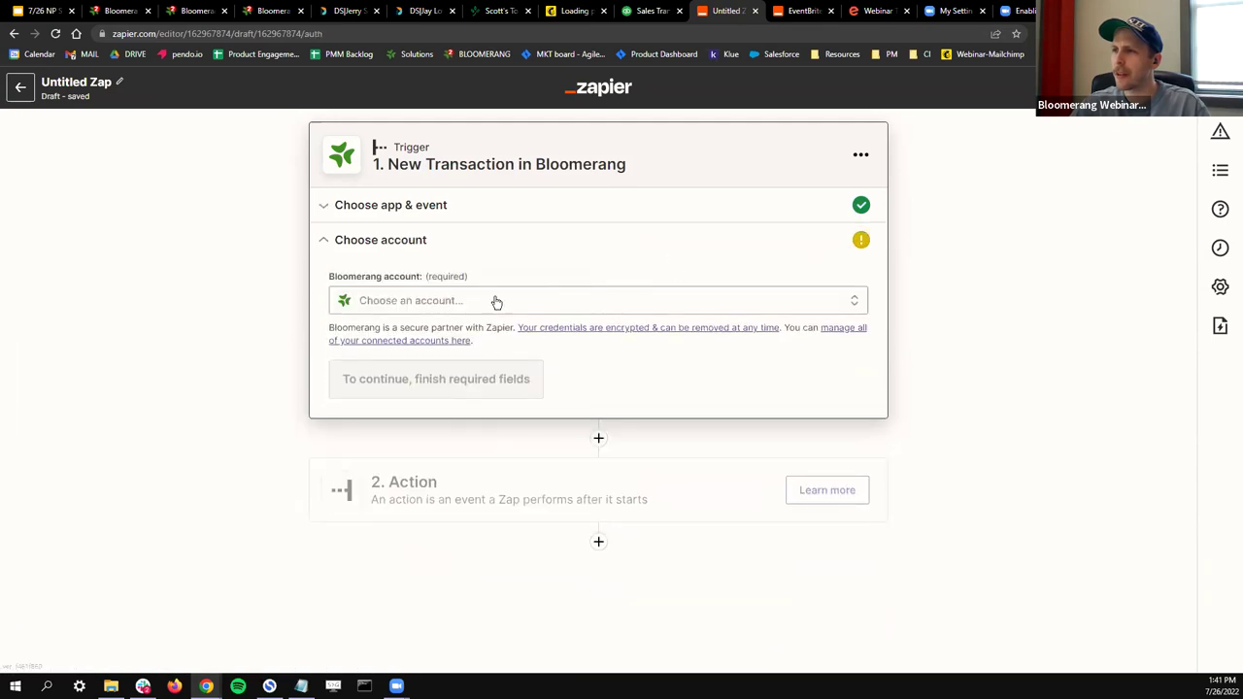
{"action": "left_click", "coordinate": [495, 303]}
{"action": "left_click", "coordinate": [415, 409]}
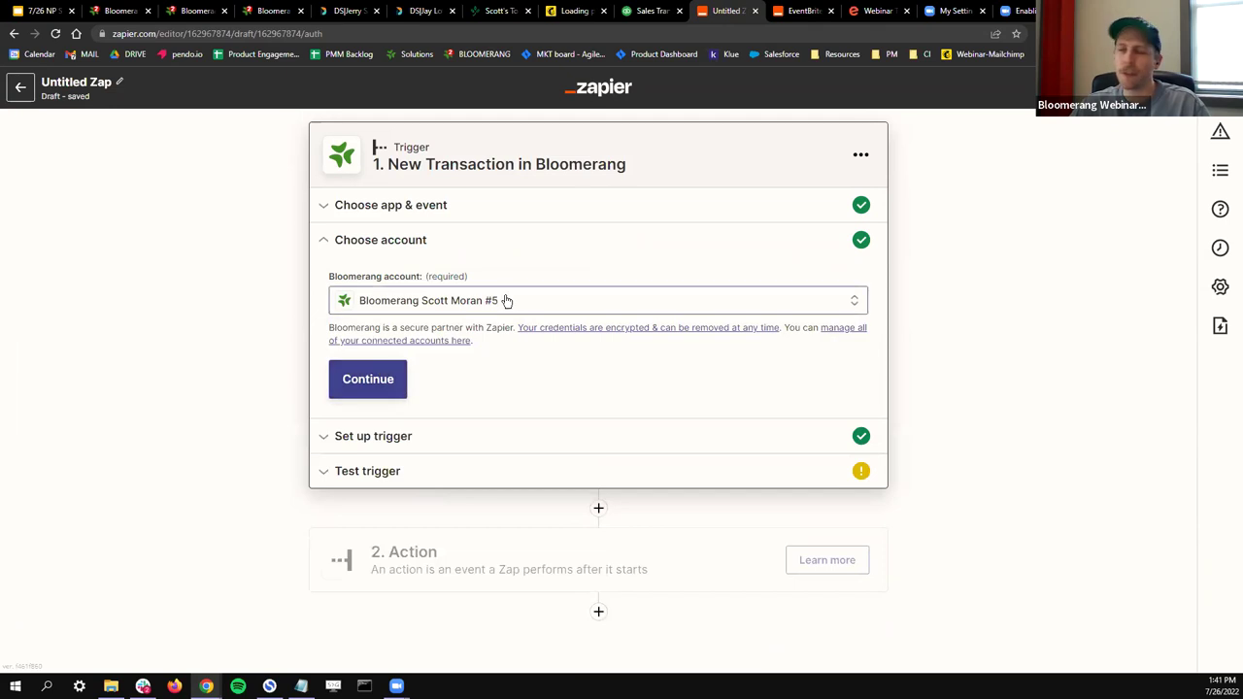
{"action": "left_click", "coordinate": [367, 380]}
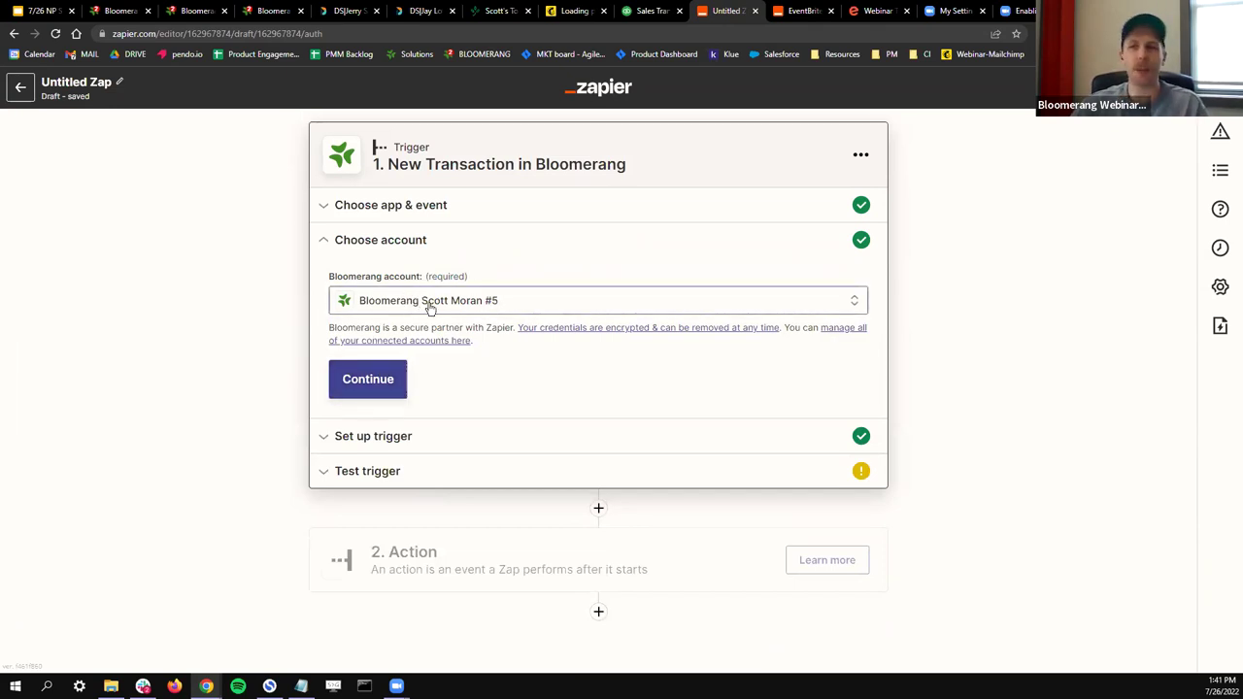
{"action": "left_click", "coordinate": [377, 388]}
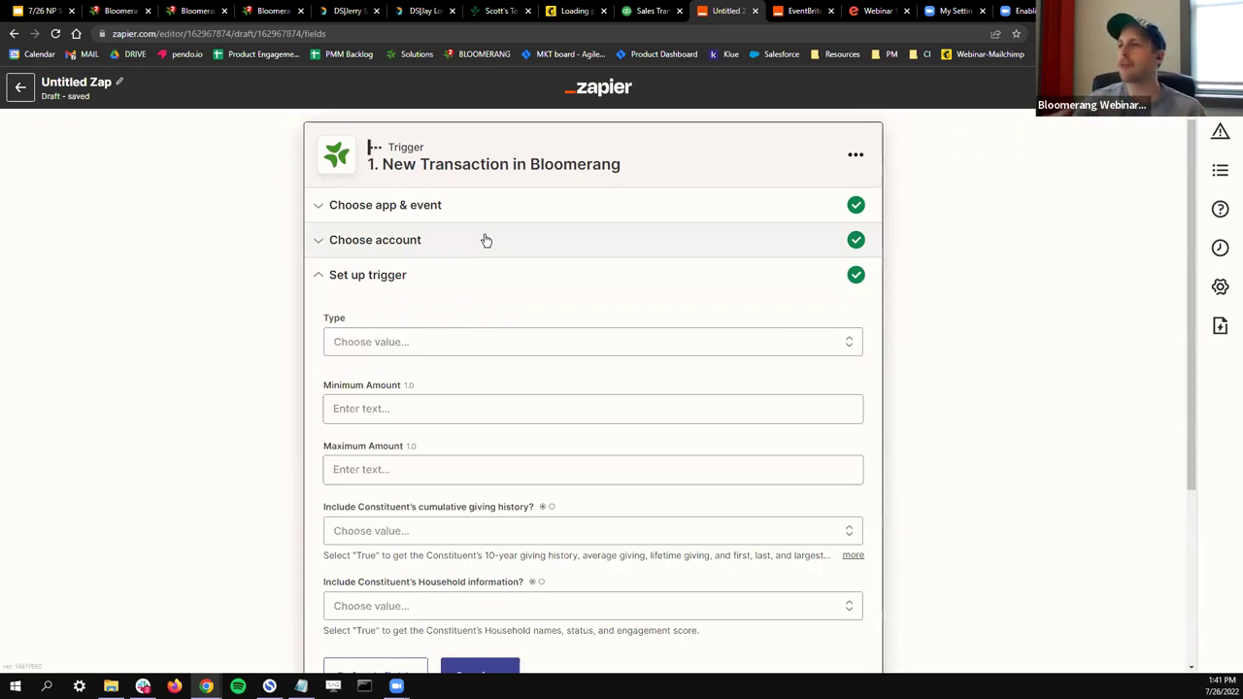
Set the transaction Type to Donation with a Minimum Amount of 500.
{"action": "left_click", "coordinate": [373, 341]}
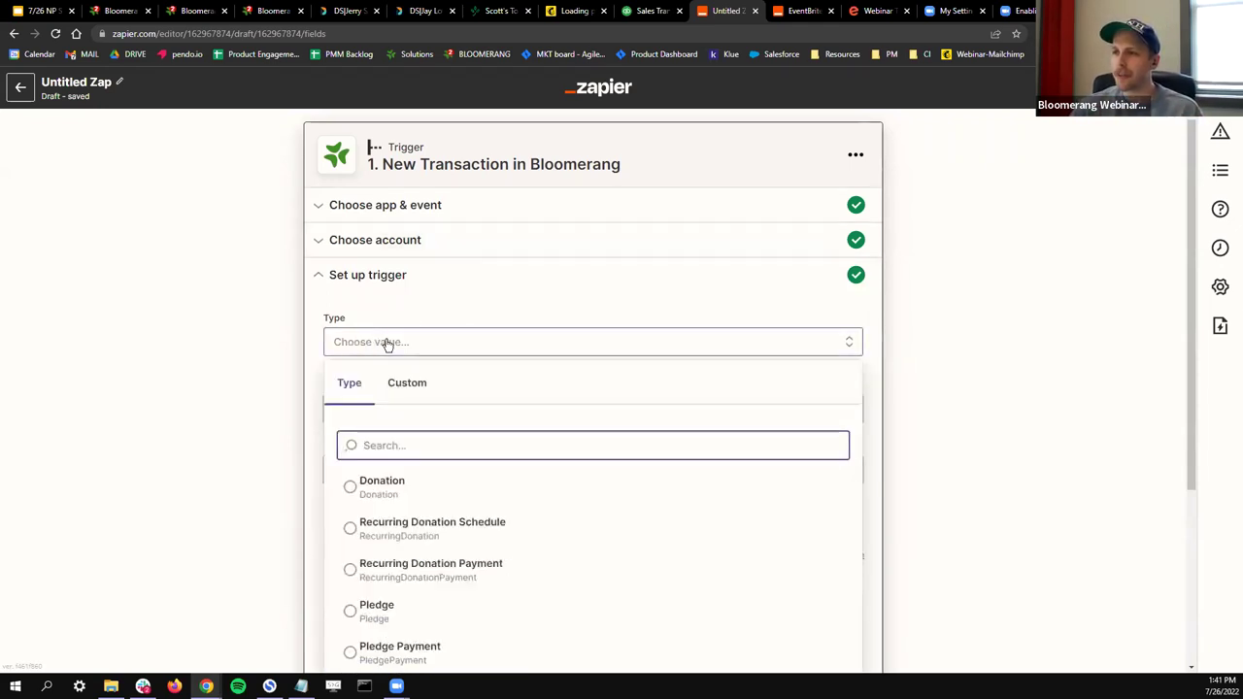
{"action": "left_click", "coordinate": [380, 486]}
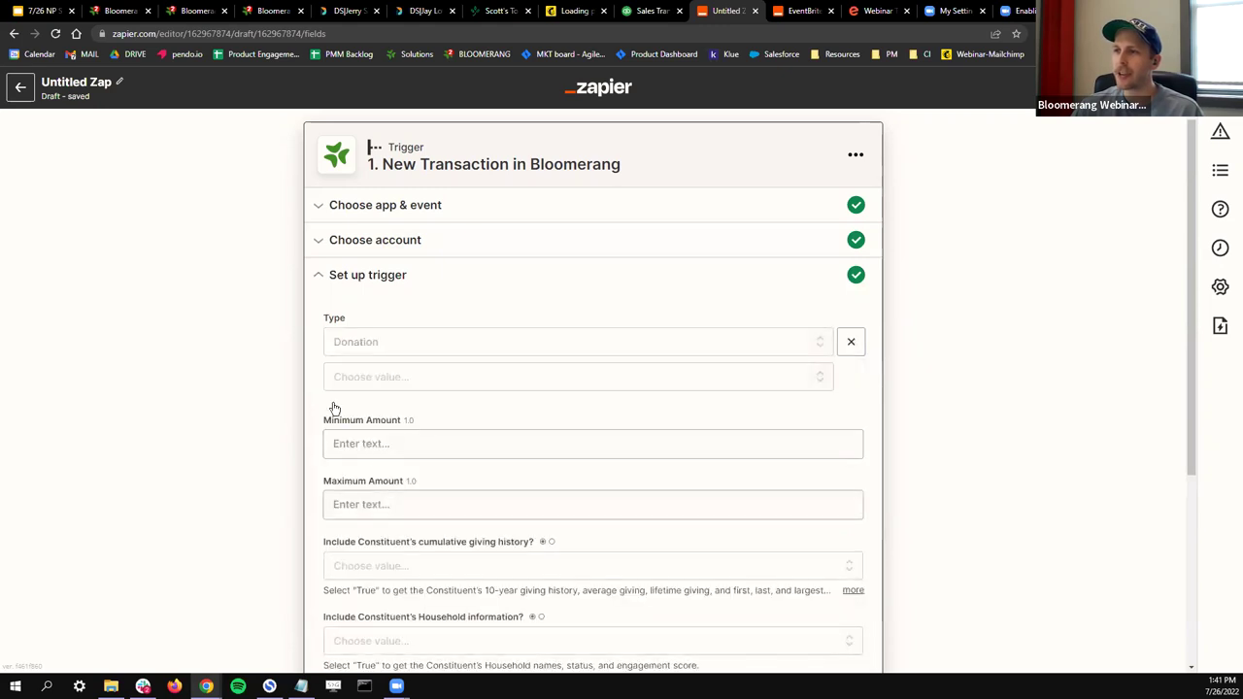
{"action": "scroll", "coordinate": [305, 310], "scroll_direction": "down", "scroll_amount": 1}
{"action": "left_click", "coordinate": [393, 379]}
{"action": "type", "text": "500"}
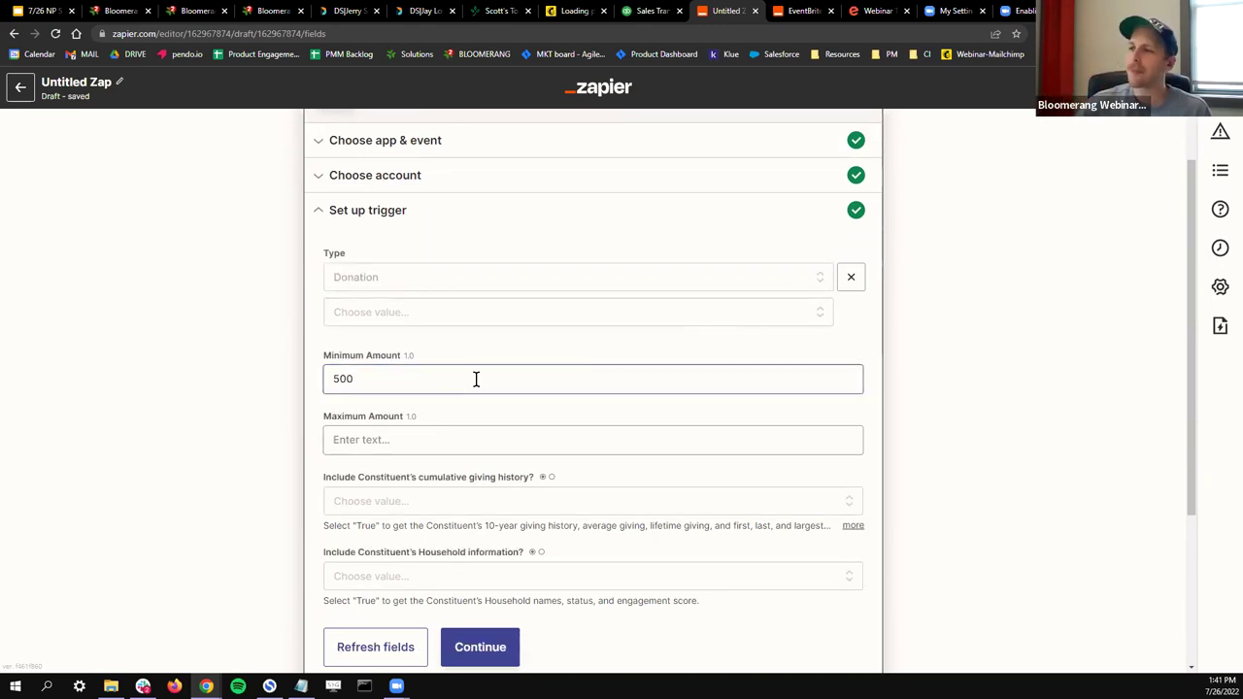
Set both the giving-history and household-information Include options to True, then continue.
{"action": "scroll", "coordinate": [591, 336], "scroll_direction": "down", "scroll_amount": 1}
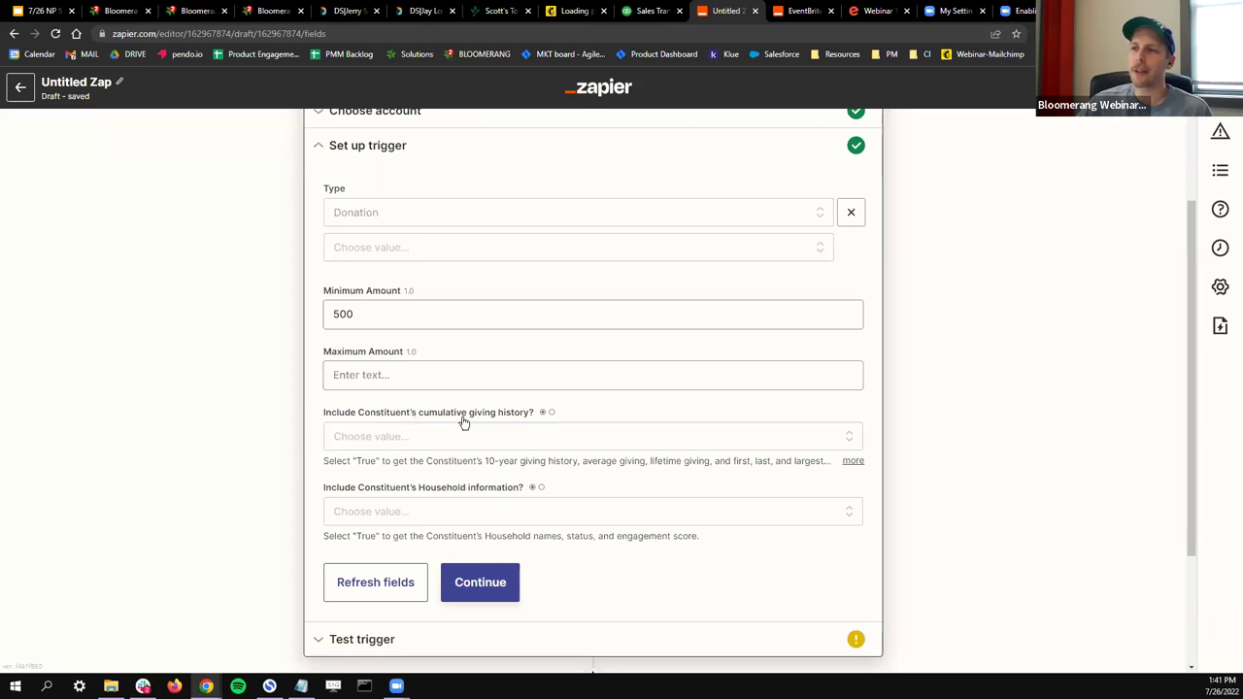
{"action": "left_click", "coordinate": [354, 437]}
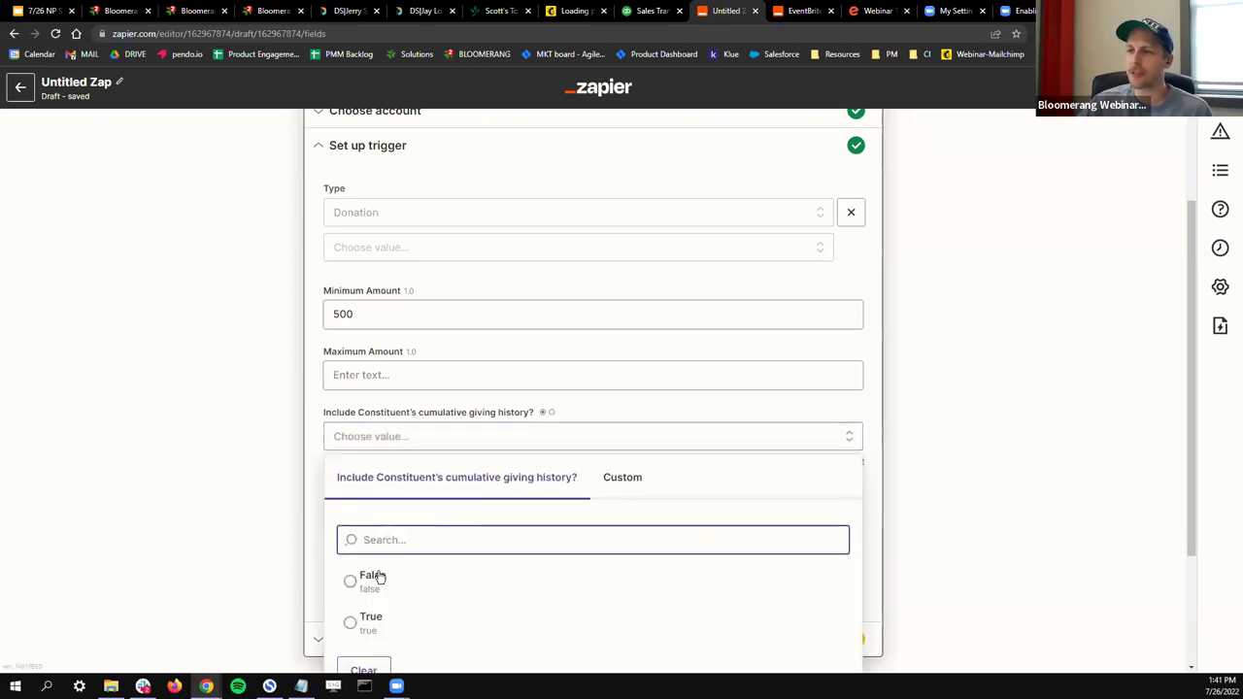
{"action": "left_click", "coordinate": [381, 628]}
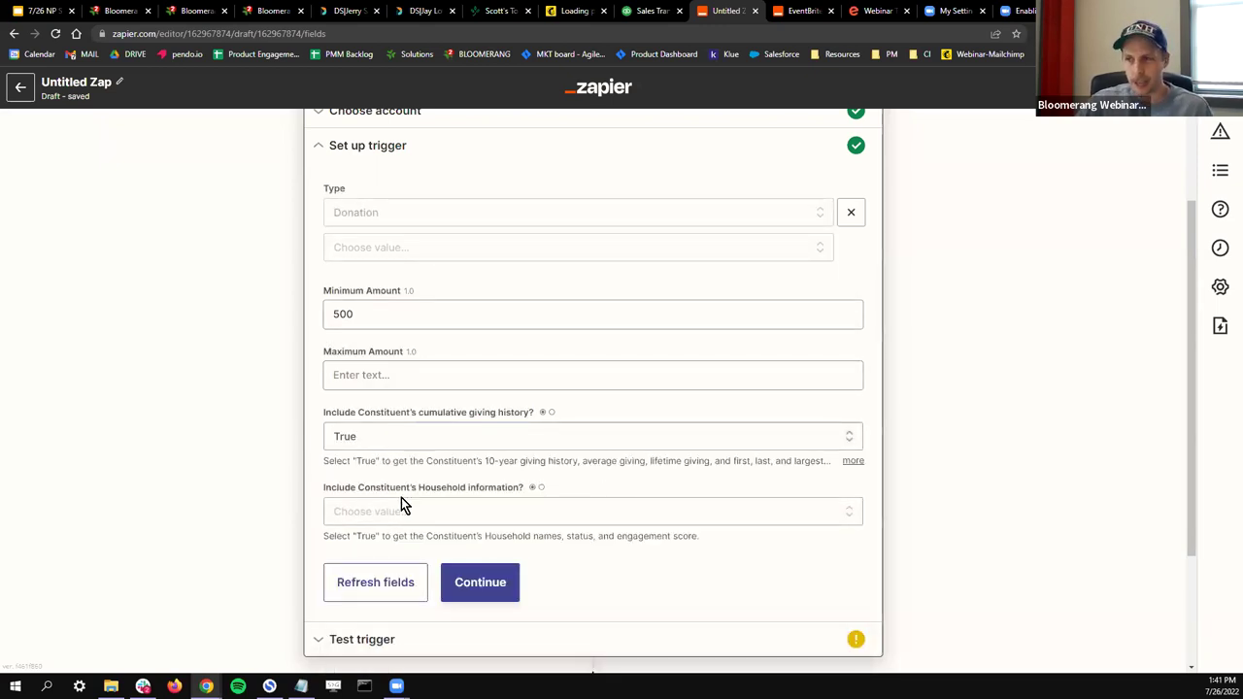
{"action": "left_click", "coordinate": [415, 515]}
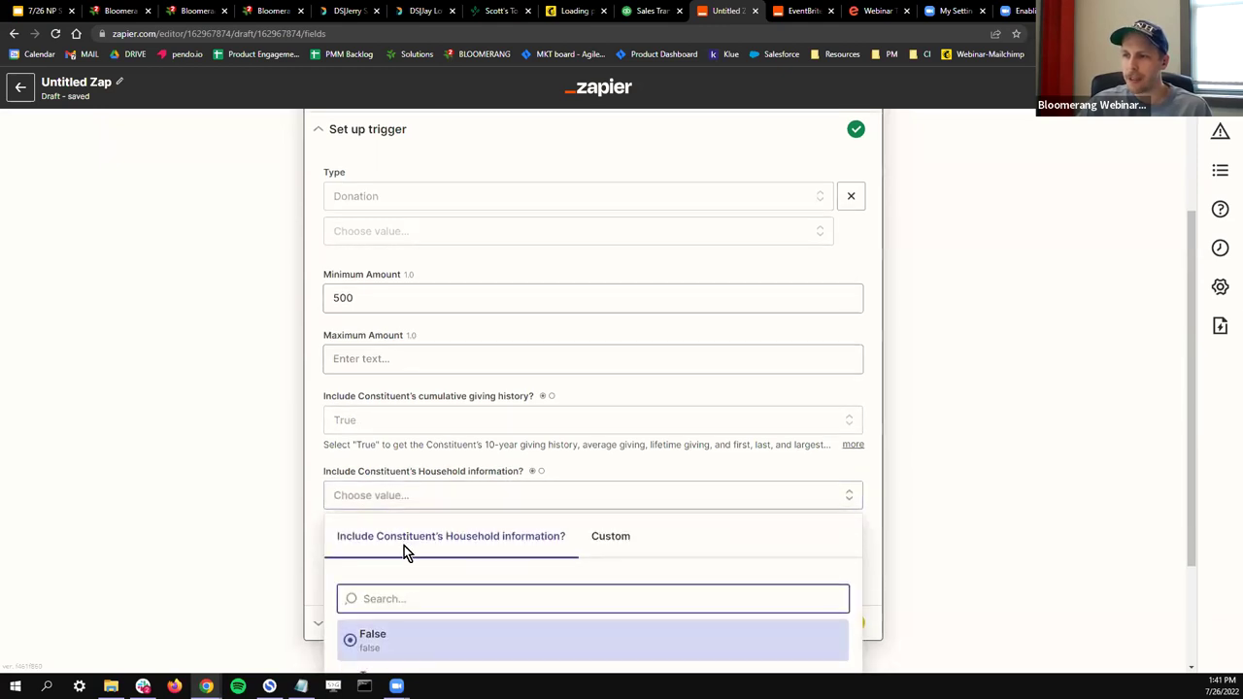
{"action": "left_click", "coordinate": [376, 580]}
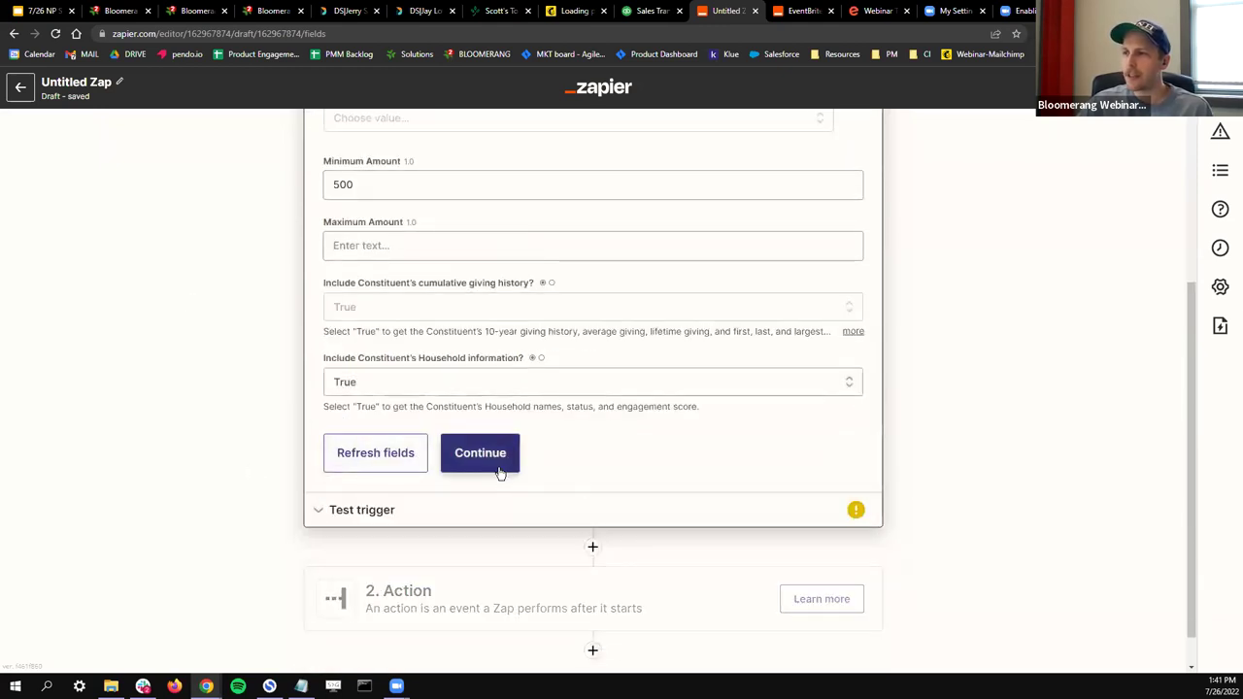
{"action": "left_click", "coordinate": [497, 464]}
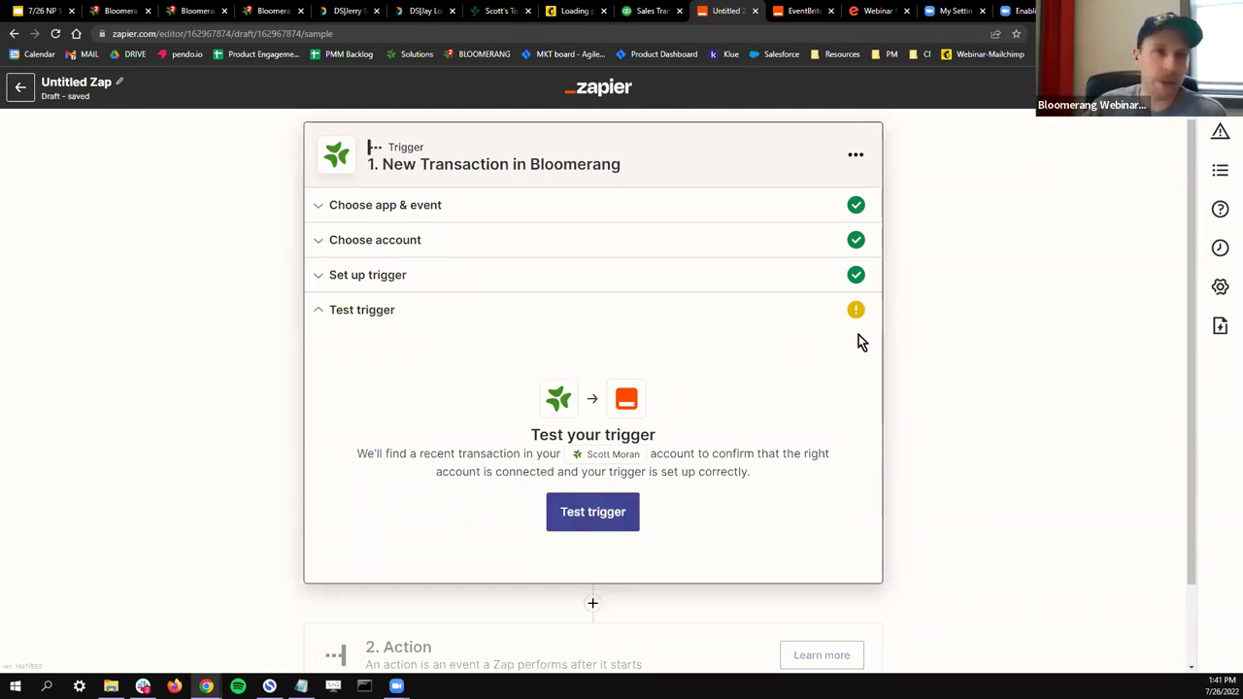
Test the trigger to pull a sample Bloomerang Donation of 5500 to the EventBrite fund.
{"action": "left_click", "coordinate": [602, 511]}
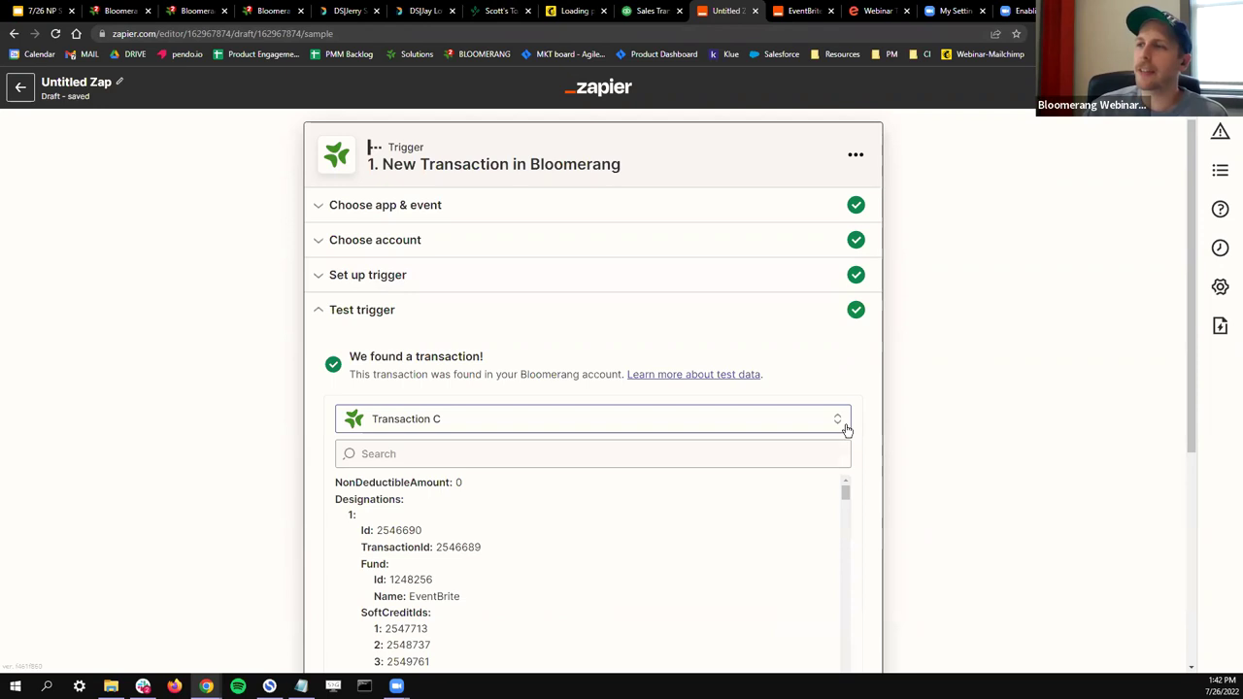
{"action": "left_click_drag", "start_coordinate": [487, 360], "coordinate": [346, 361]}
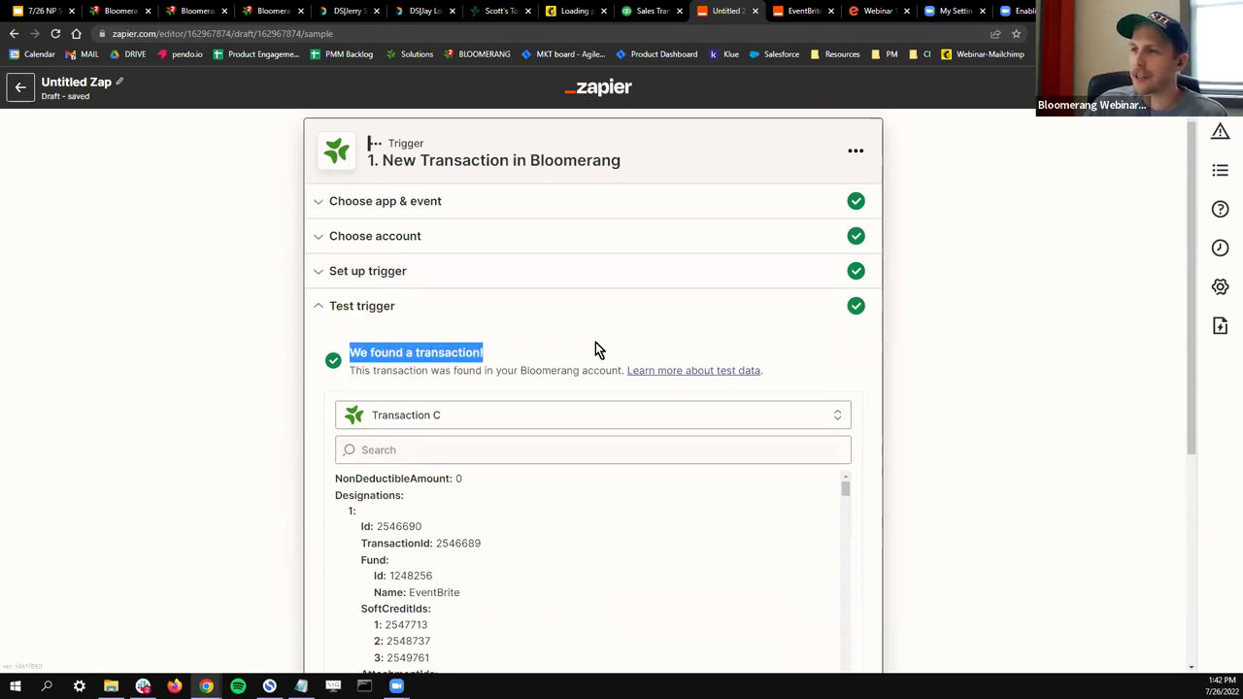
{"action": "scroll", "coordinate": [592, 330], "scroll_direction": "down", "scroll_amount": 3}
{"action": "scroll", "coordinate": [436, 340], "scroll_direction": "down", "scroll_amount": 5}
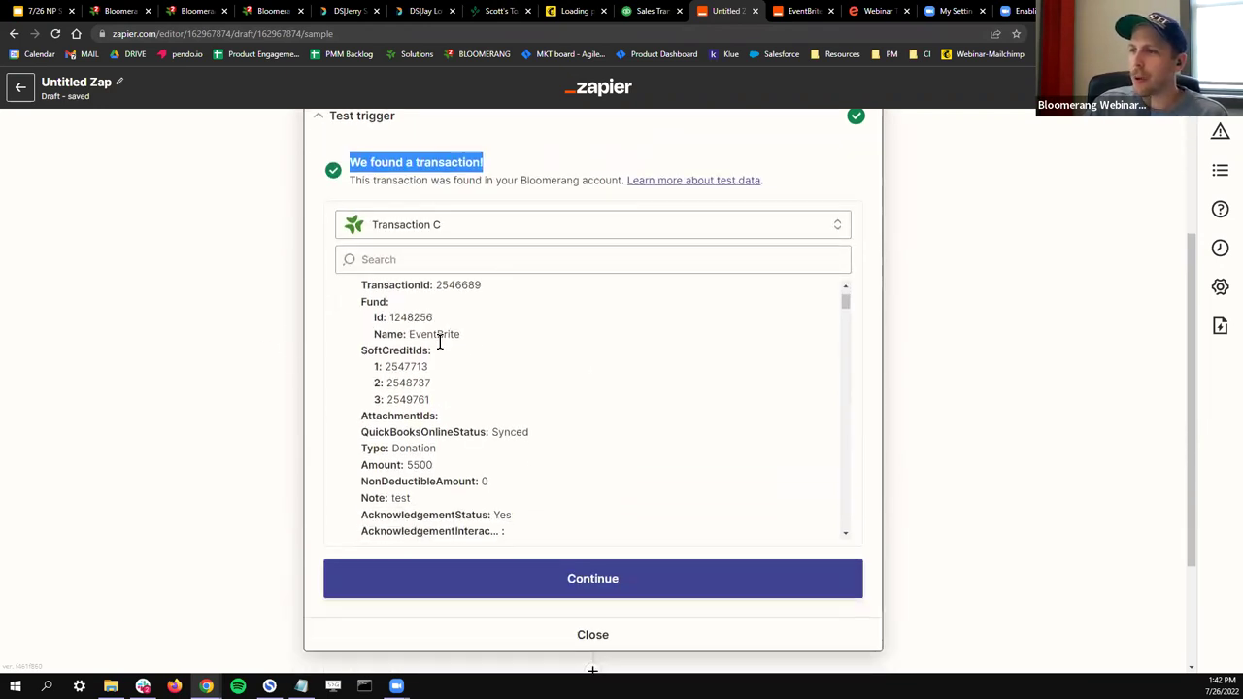
{"action": "scroll", "coordinate": [451, 343], "scroll_direction": "up", "scroll_amount": 4}
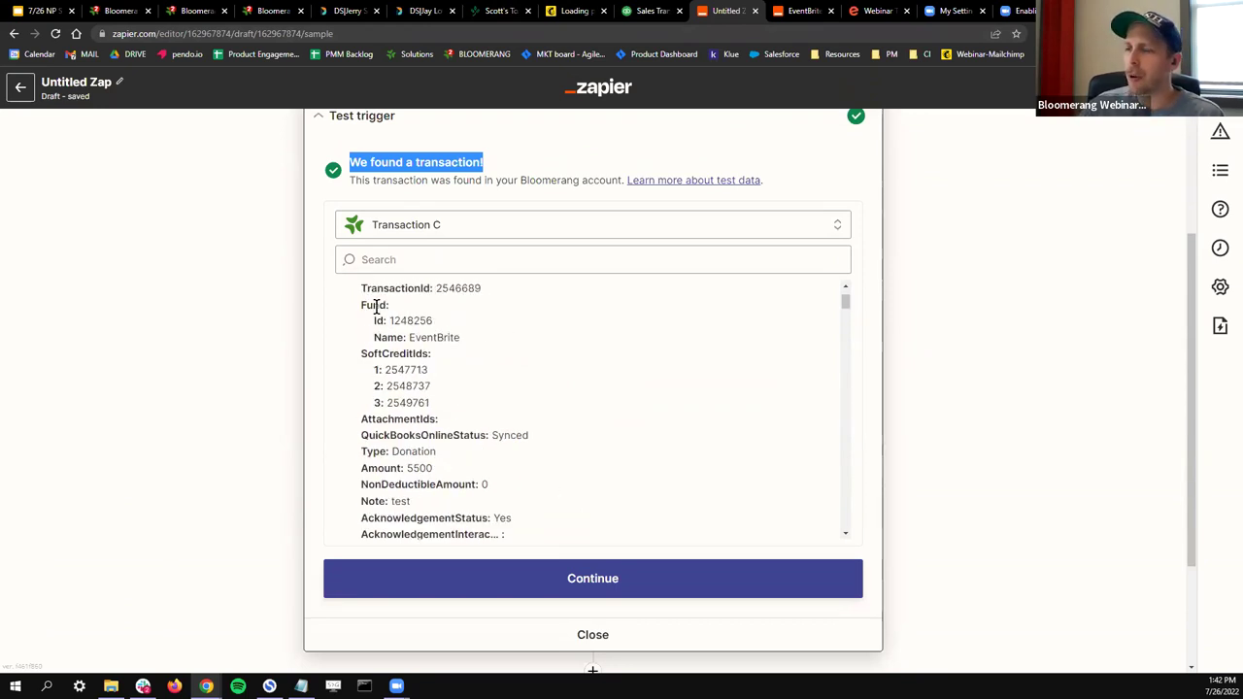
{"action": "scroll", "coordinate": [388, 335], "scroll_direction": "down", "scroll_amount": 10}
{"action": "scroll", "coordinate": [514, 348], "scroll_direction": "down", "scroll_amount": 10}
{"action": "scroll", "coordinate": [610, 355], "scroll_direction": "down", "scroll_amount": 3}
{"action": "scroll", "coordinate": [460, 352], "scroll_direction": "up", "scroll_amount": 1}
Select the constituent's last name in the sample and review its giving-by-year data.
{"action": "left_click", "coordinate": [407, 342]}
{"action": "double_click", "coordinate": [432, 365]}
{"action": "scroll", "coordinate": [645, 348], "scroll_direction": "down", "scroll_amount": 8}
{"action": "scroll", "coordinate": [645, 352], "scroll_direction": "down", "scroll_amount": 6}
{"action": "scroll", "coordinate": [610, 444], "scroll_direction": "down", "scroll_amount": 3}
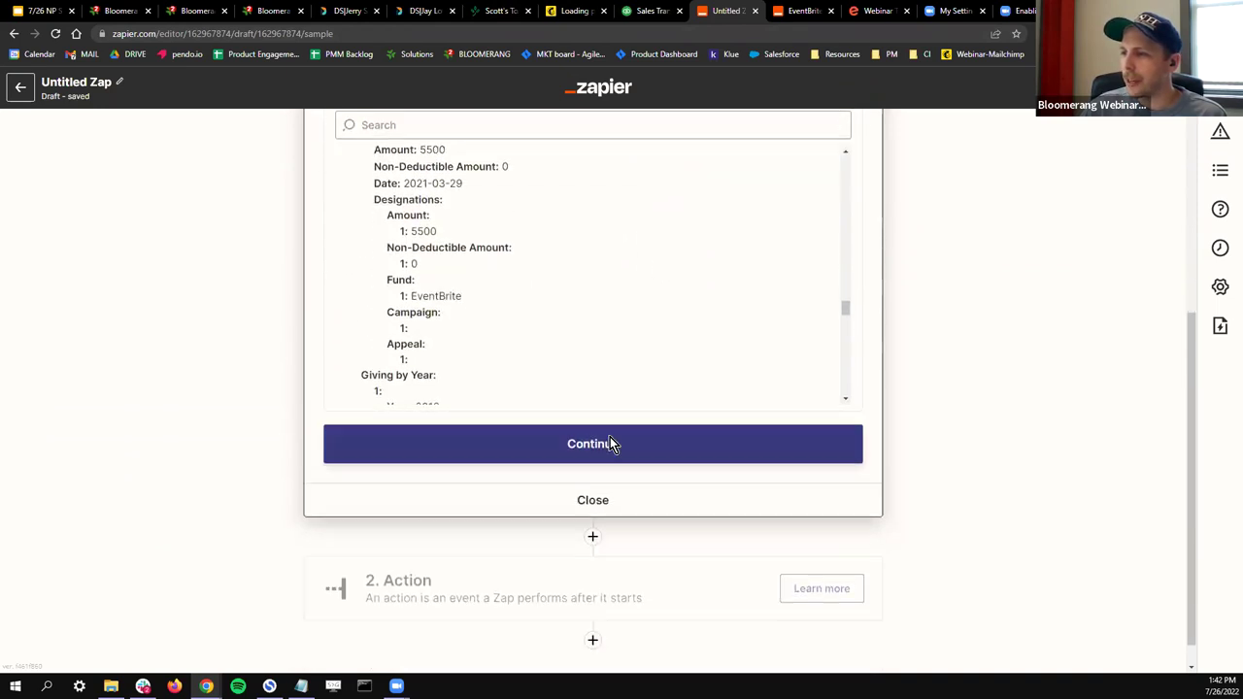
Set the action step to Slack's Send Direct Message event.
{"action": "left_click", "coordinate": [616, 424]}
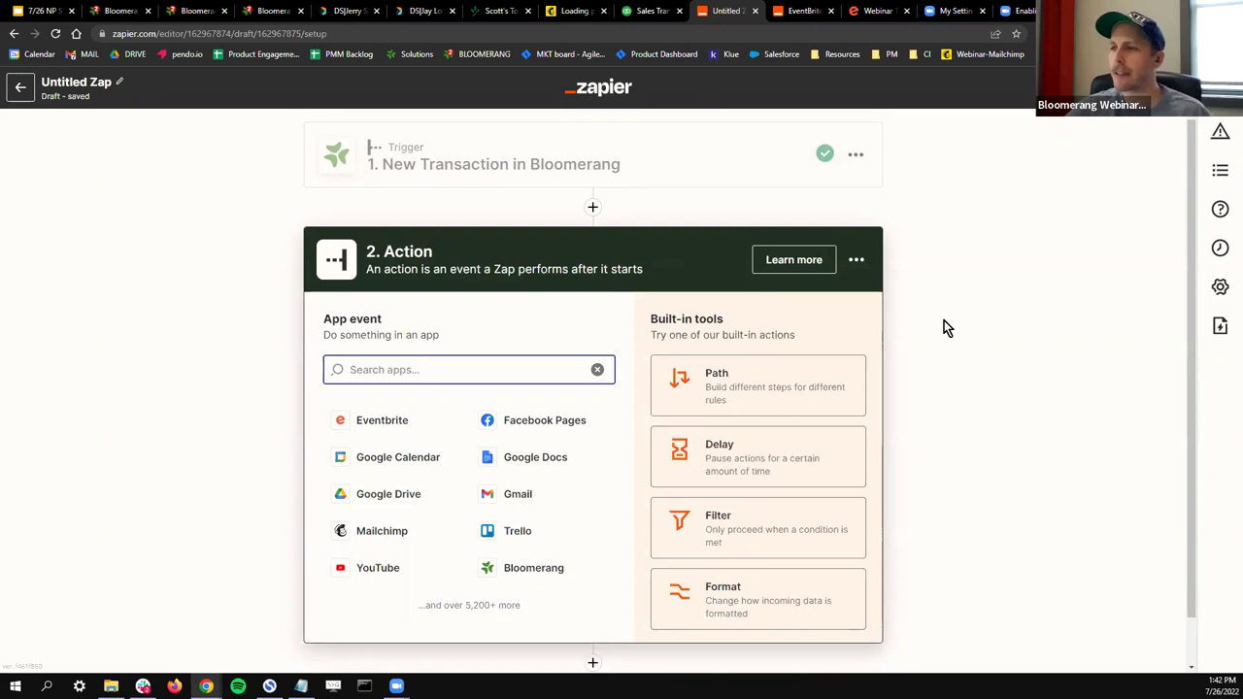
{"action": "type", "text": "slack"}
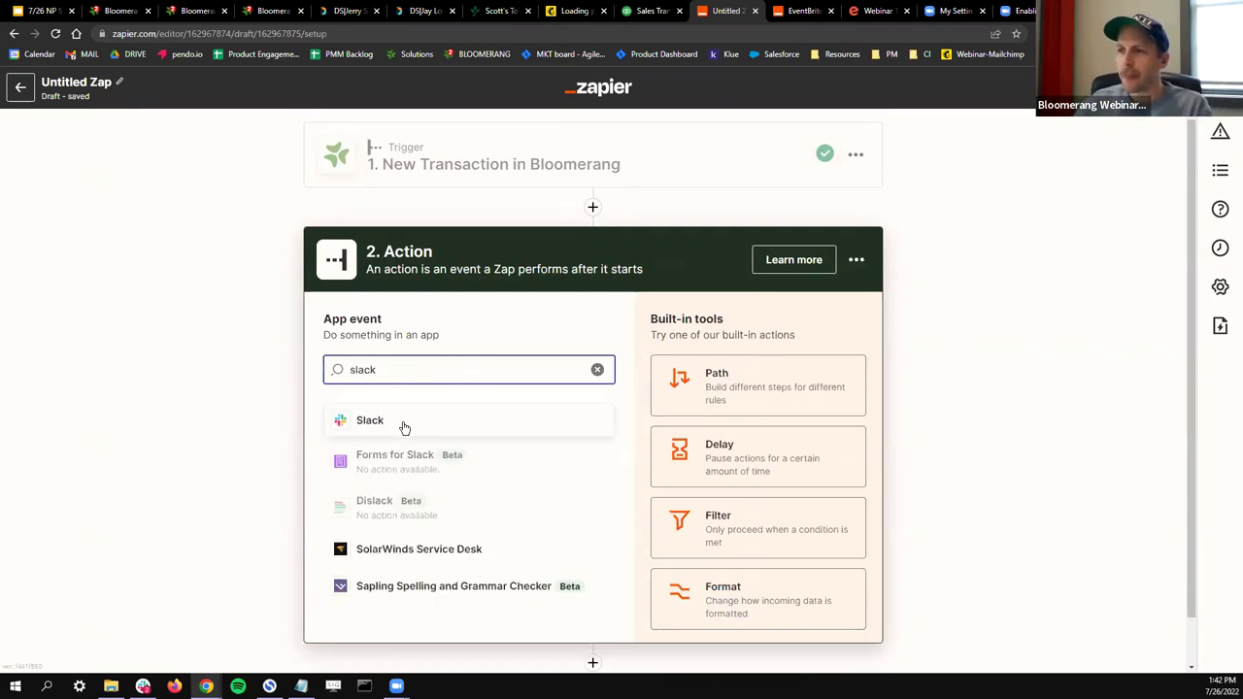
{"action": "left_click", "coordinate": [404, 428]}
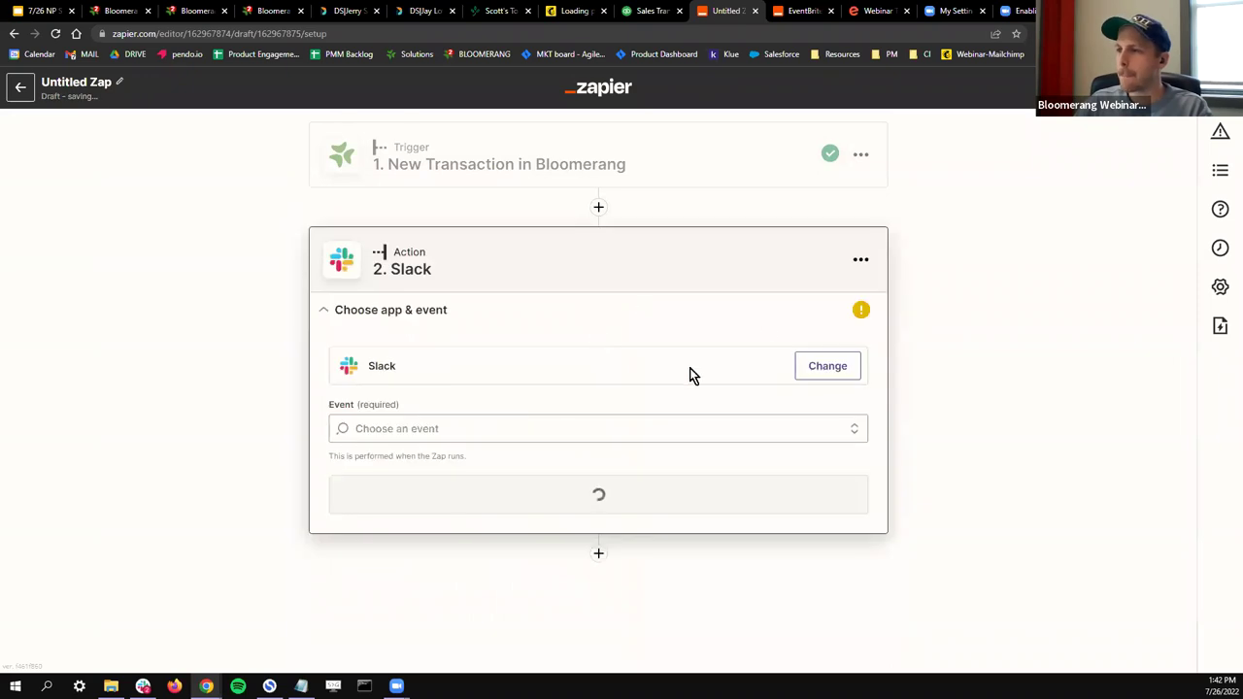
{"action": "left_click", "coordinate": [404, 432]}
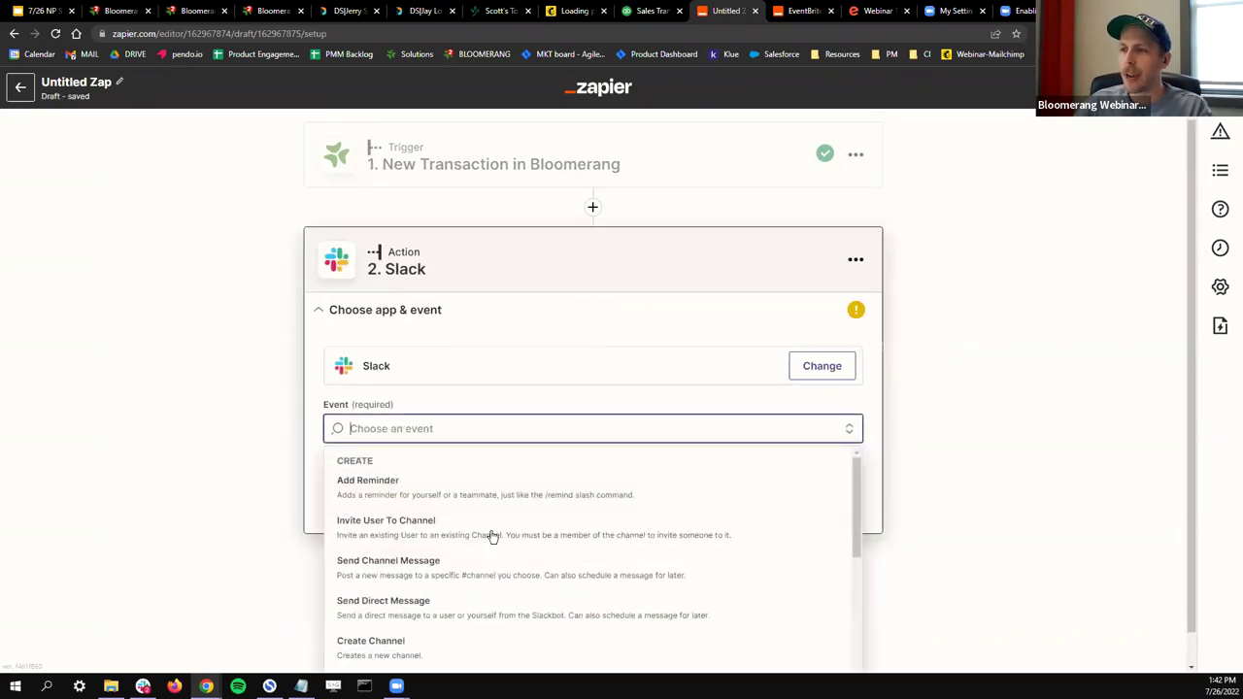
{"action": "left_click", "coordinate": [444, 606]}
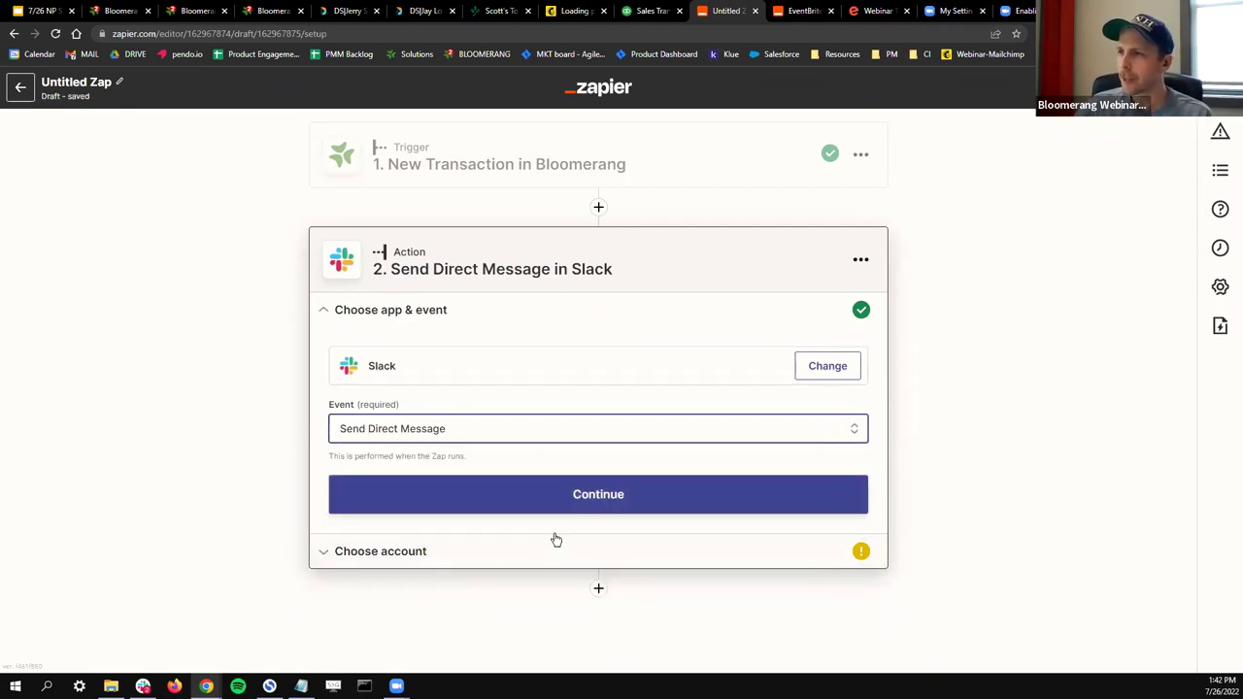
{"action": "left_click", "coordinate": [583, 505]}
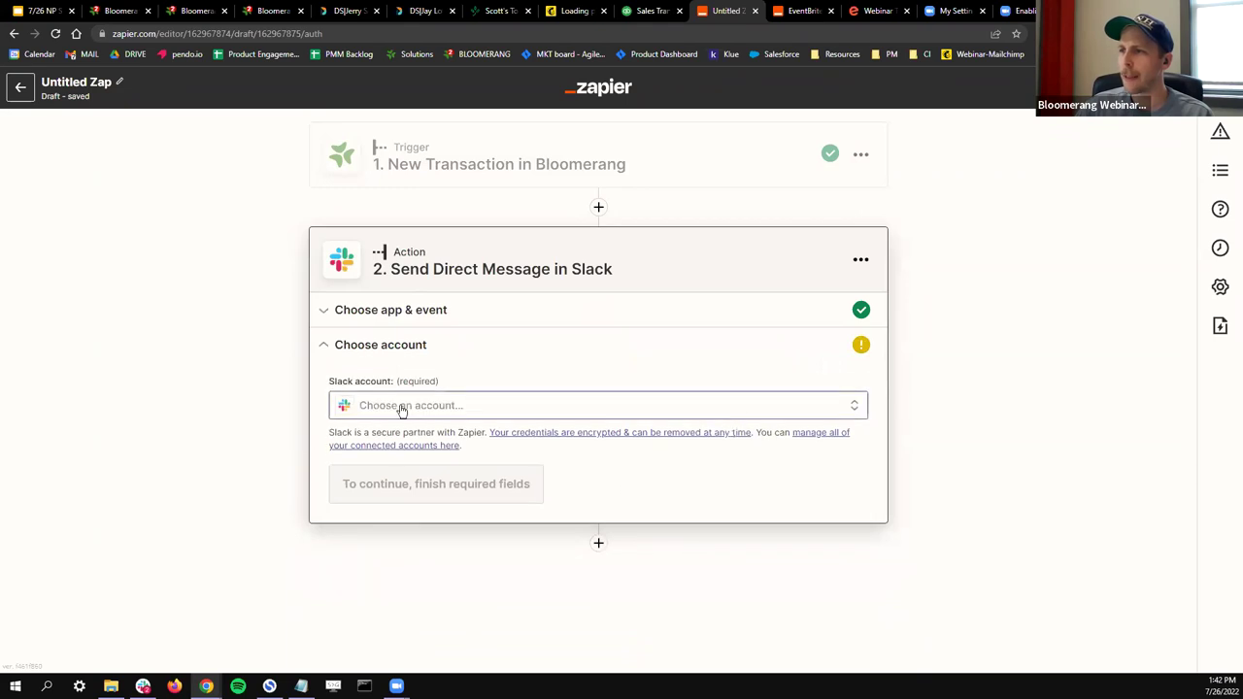
Connect the Slack account to the action and continue to its setup.
{"action": "left_click", "coordinate": [402, 409]}
{"action": "left_click", "coordinate": [409, 519]}
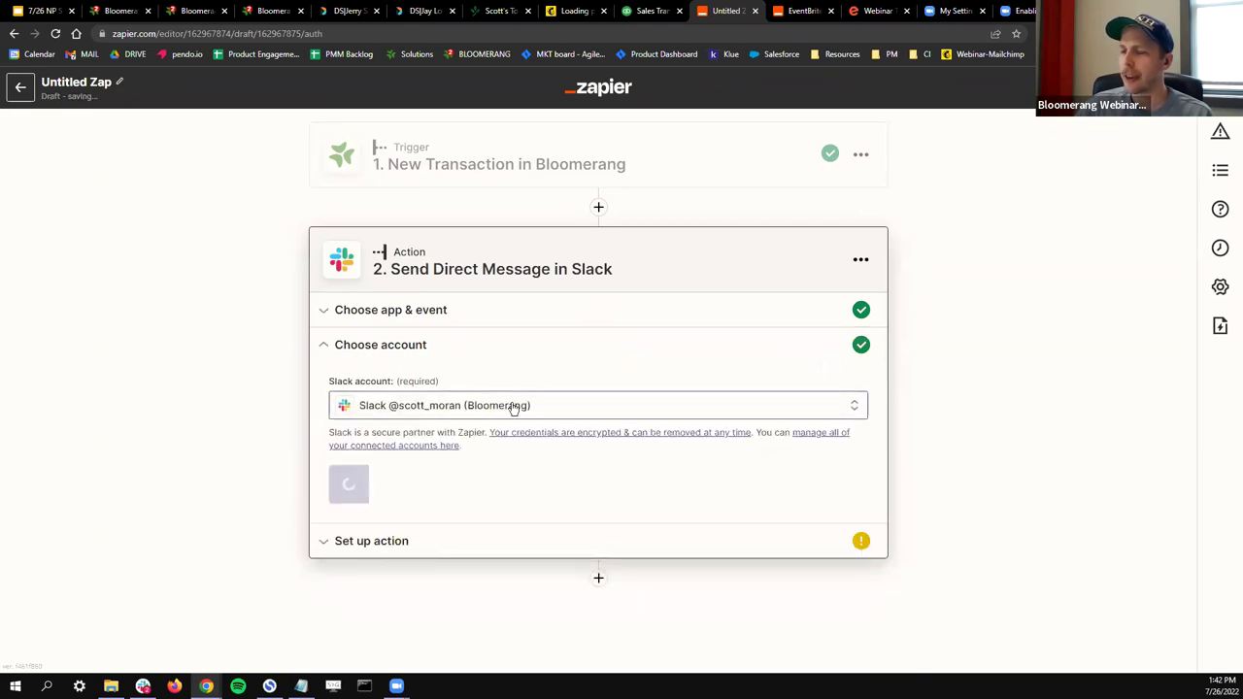
{"action": "left_click", "coordinate": [391, 491]}
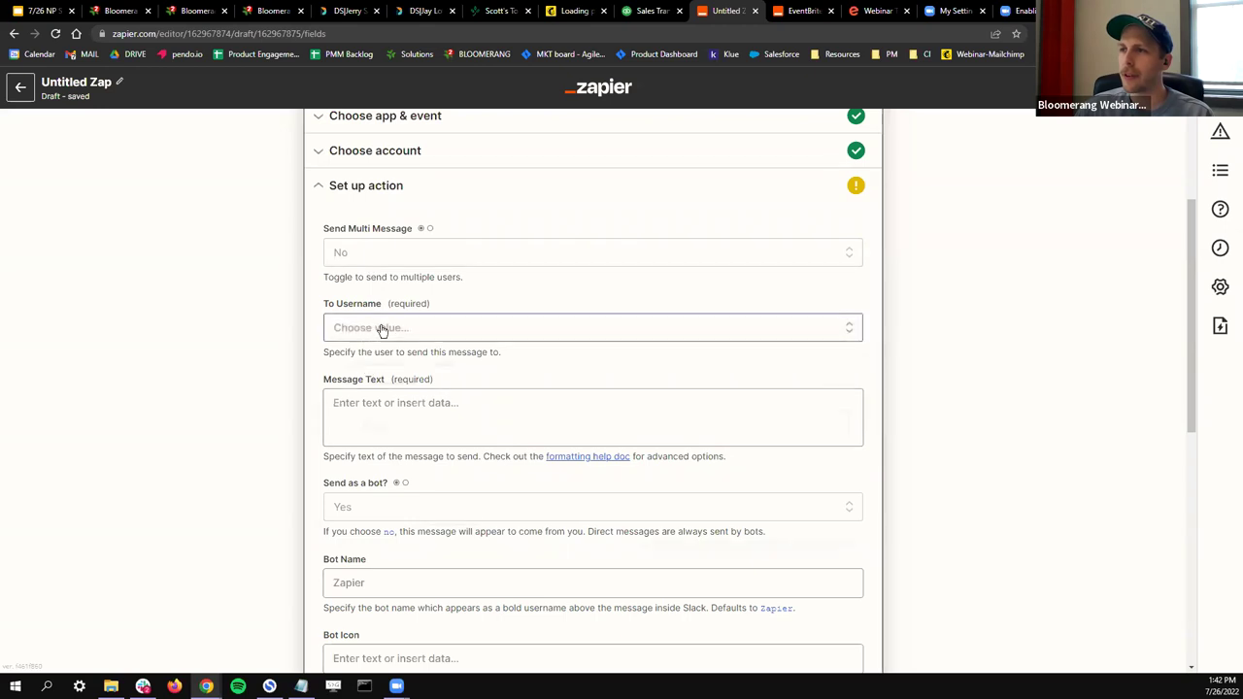
Address the direct message to the chosen Slack user with text 'Major Donor alert!'.
{"action": "left_click", "coordinate": [381, 330]}
{"action": "type", "text": "sc"}
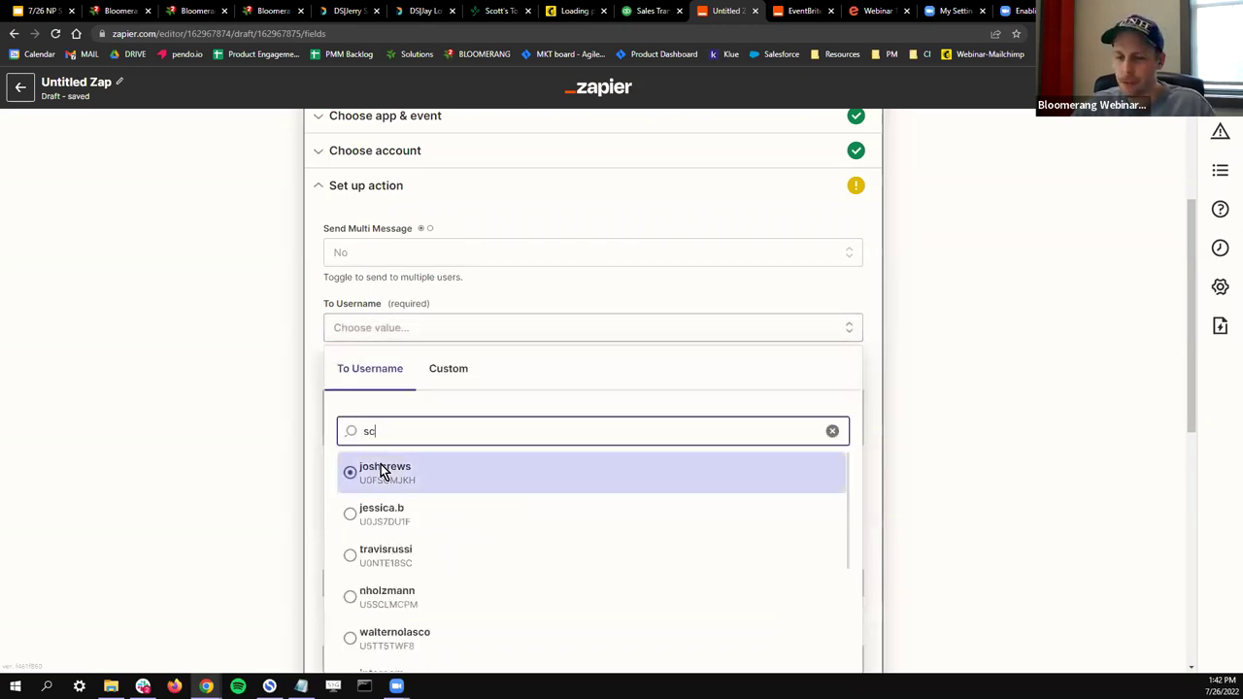
{"action": "type", "text": "ott"}
{"action": "left_click", "coordinate": [402, 594]}
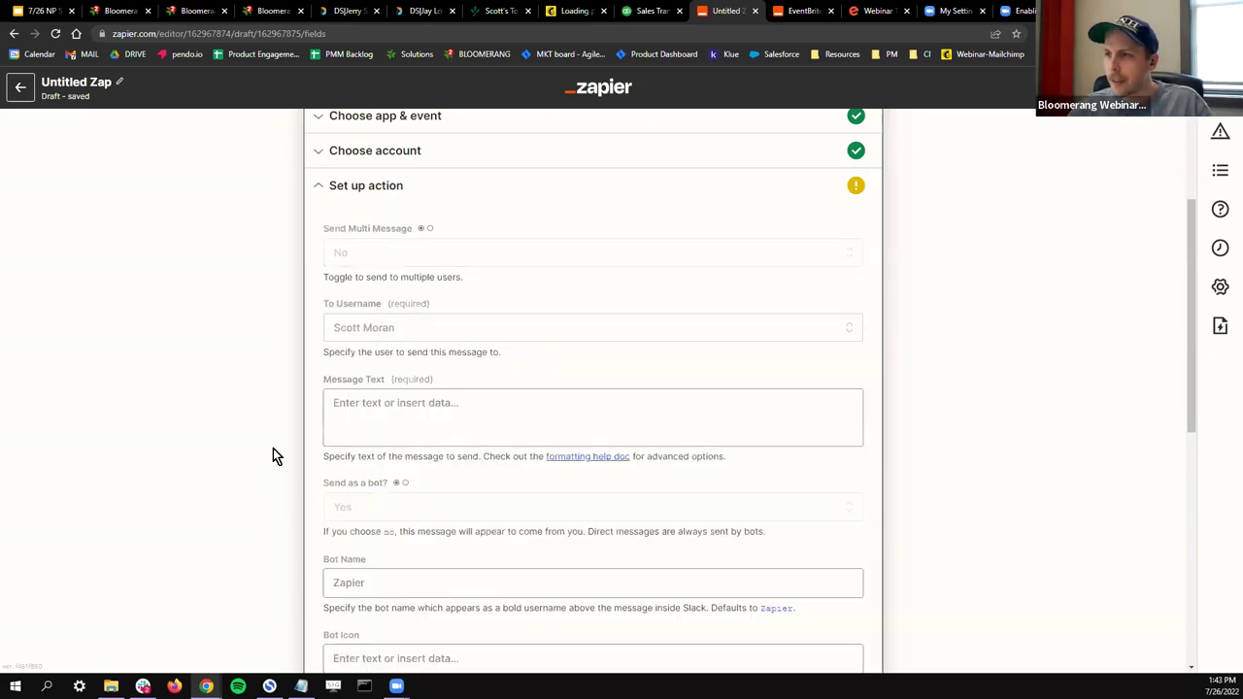
{"action": "scroll", "coordinate": [372, 344], "scroll_direction": "down", "scroll_amount": 2}
{"action": "left_click", "coordinate": [434, 280]}
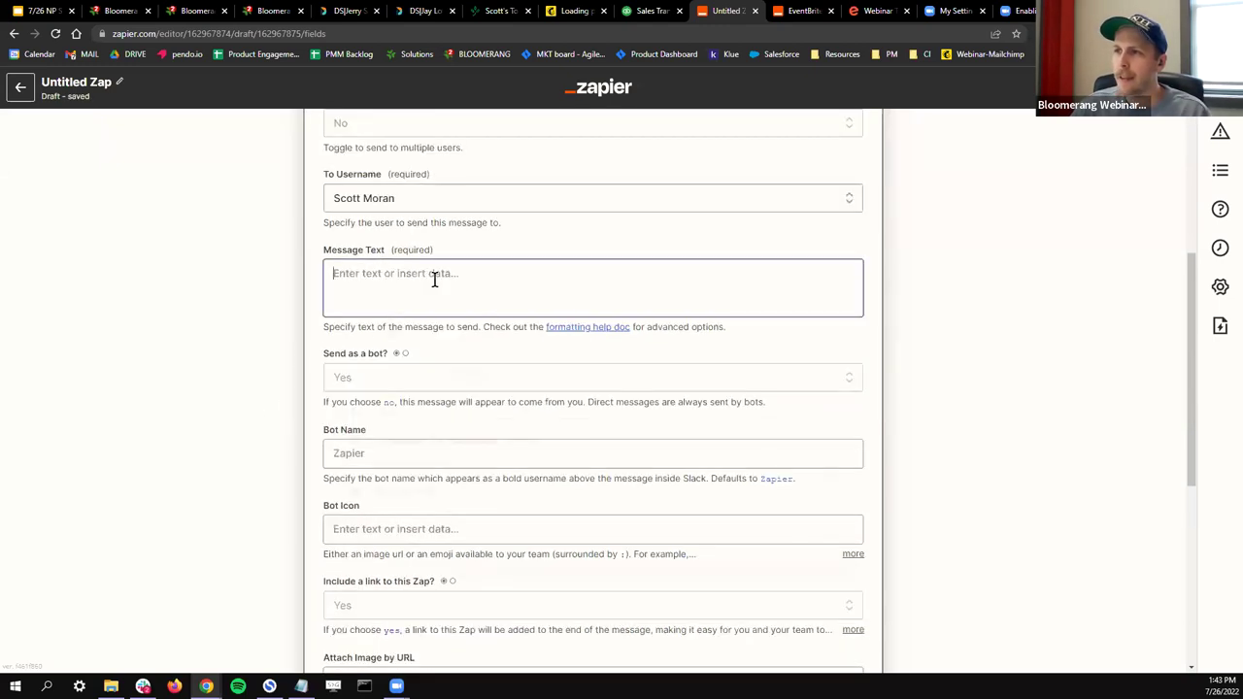
{"action": "type", "text": "Major "}
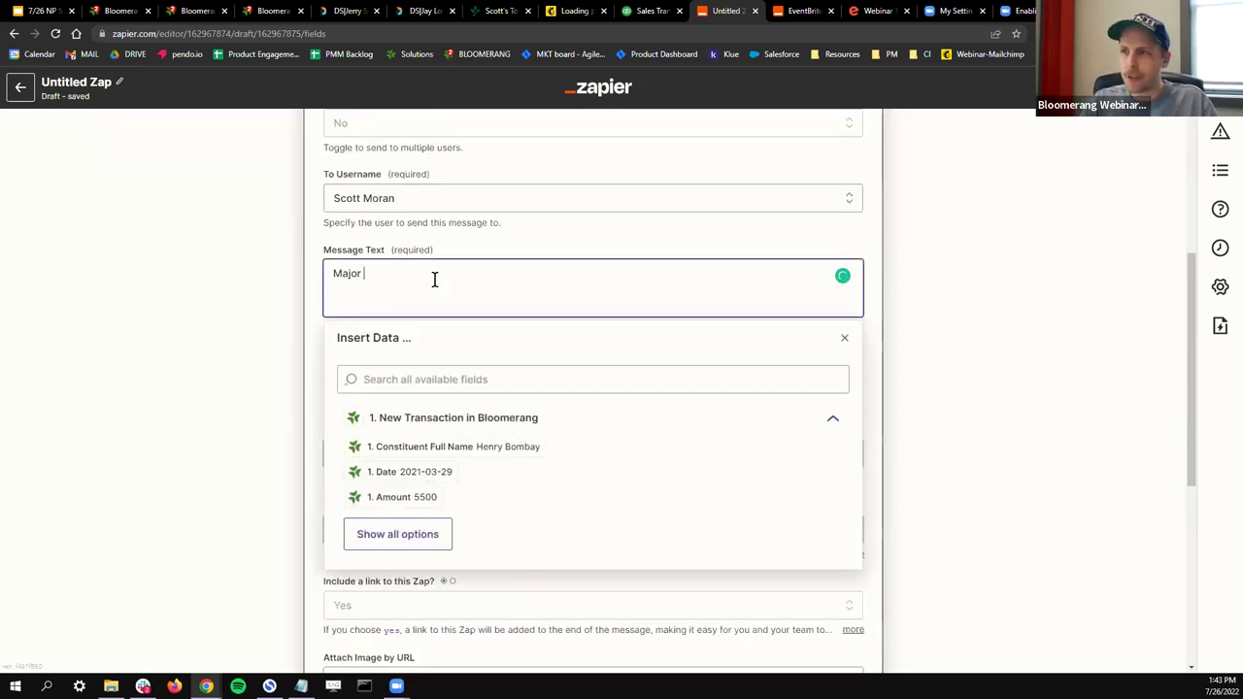
{"action": "type", "text": "Donor alert!"}
{"action": "left_click", "coordinate": [1006, 281]}
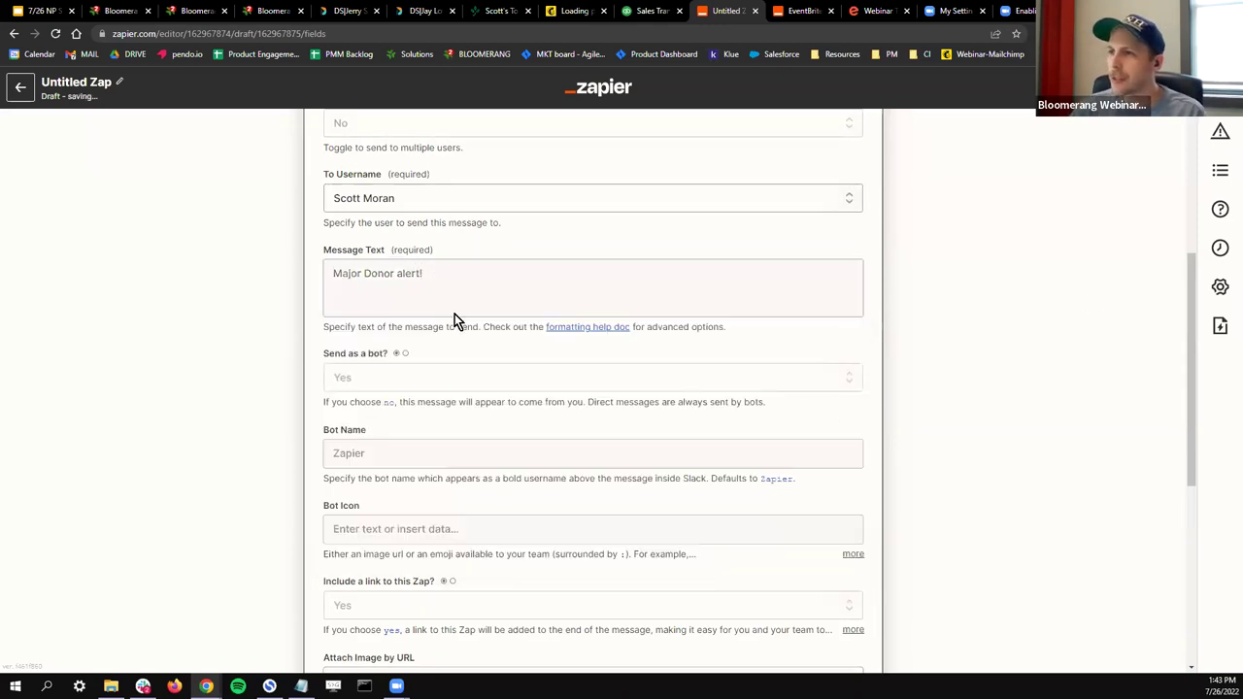
{"action": "scroll", "coordinate": [431, 408], "scroll_direction": "down", "scroll_amount": 1}
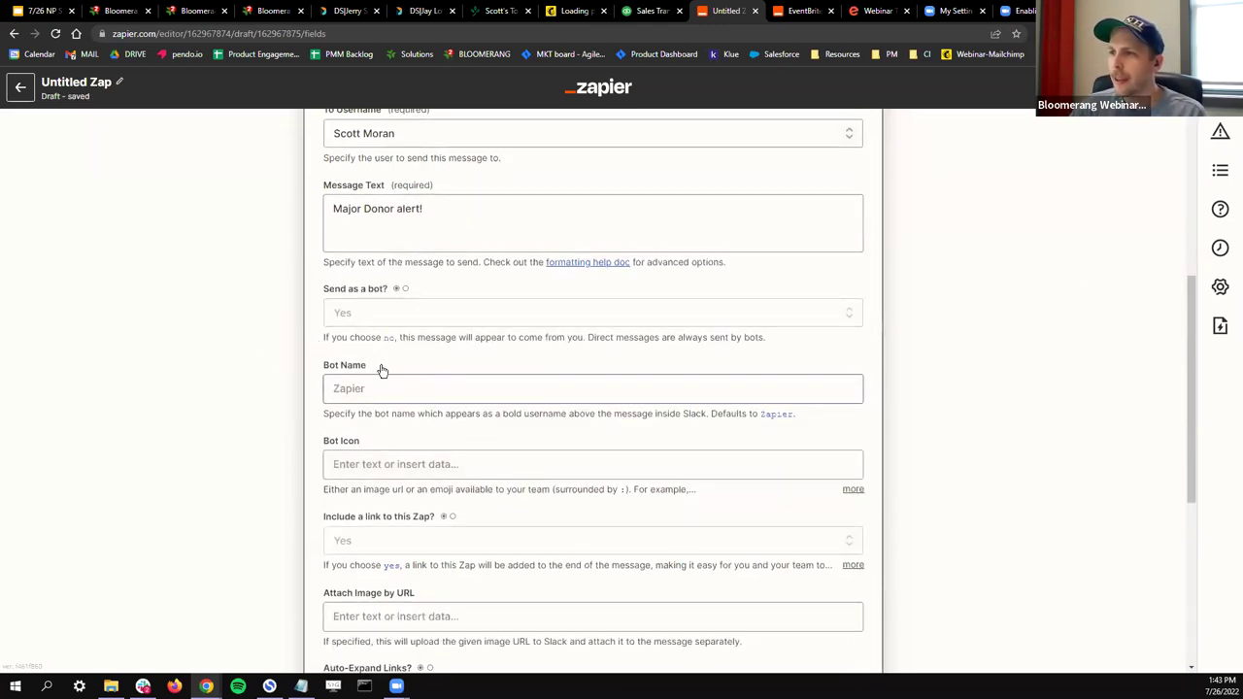
Set 'Send as a bot?' to Yes and continue to the action test.
{"action": "left_click", "coordinate": [389, 386]}
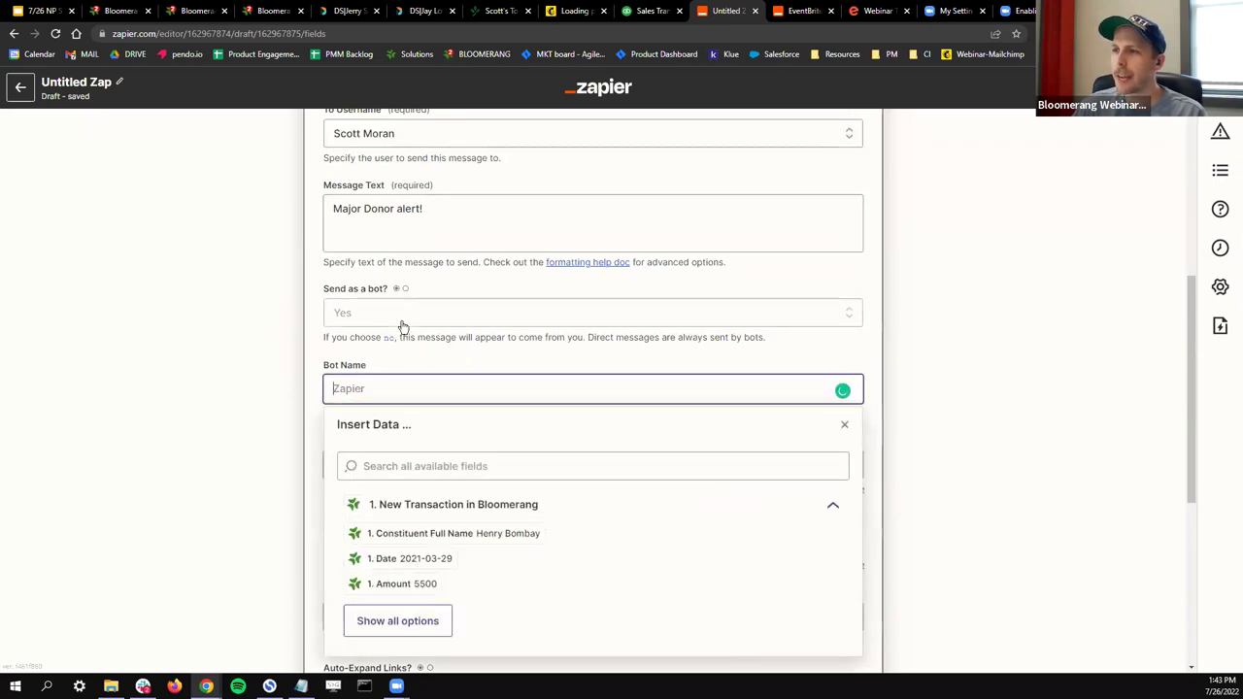
{"action": "left_click", "coordinate": [479, 319]}
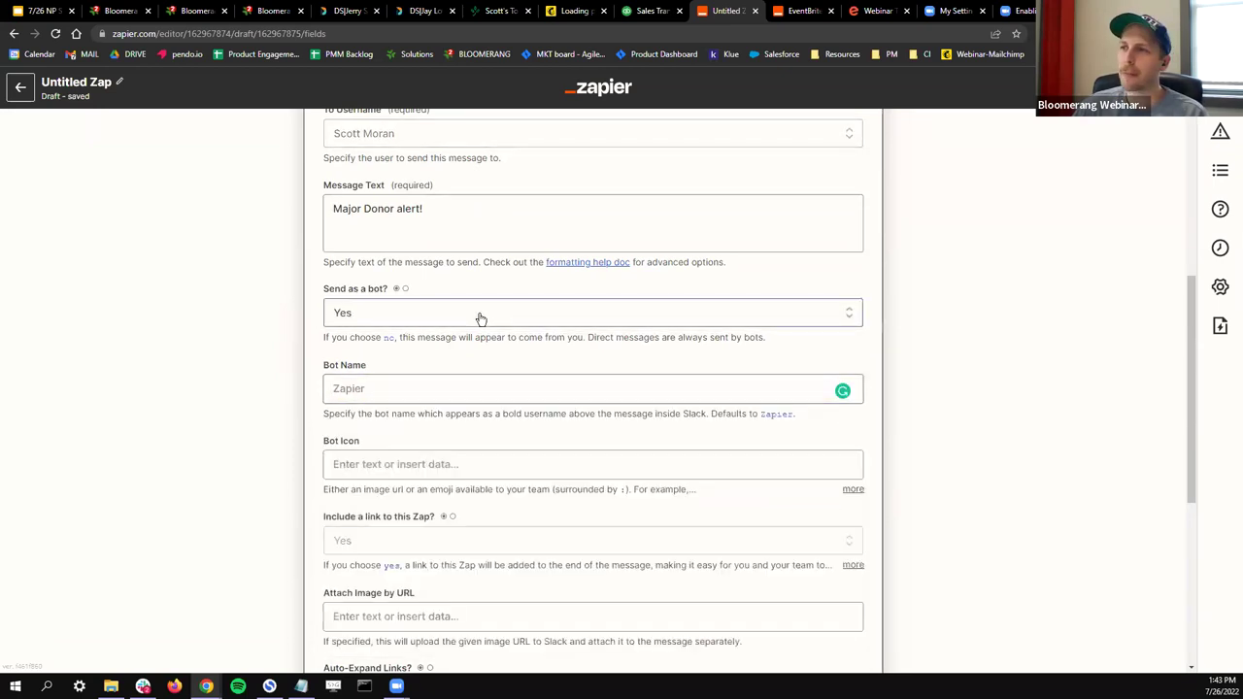
{"action": "left_click", "coordinate": [303, 349]}
{"action": "scroll", "coordinate": [416, 397], "scroll_direction": "down", "scroll_amount": 1}
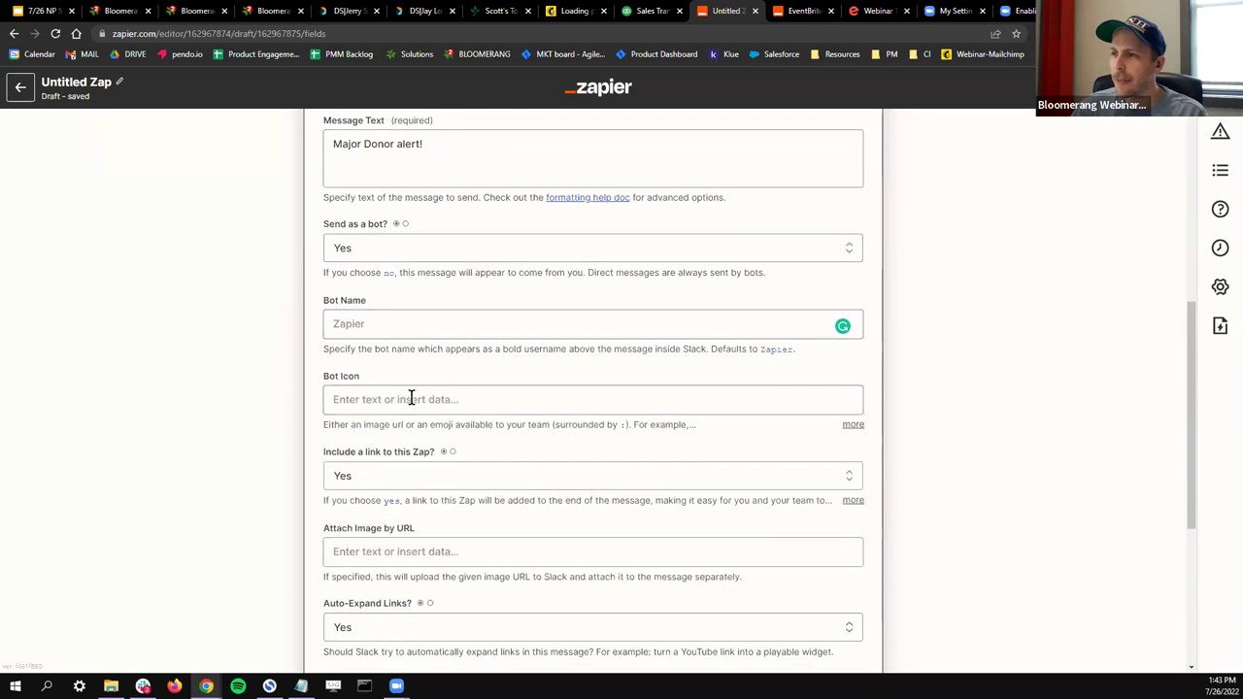
{"action": "scroll", "coordinate": [398, 384], "scroll_direction": "down", "scroll_amount": 1}
{"action": "scroll", "coordinate": [383, 316], "scroll_direction": "down", "scroll_amount": 1}
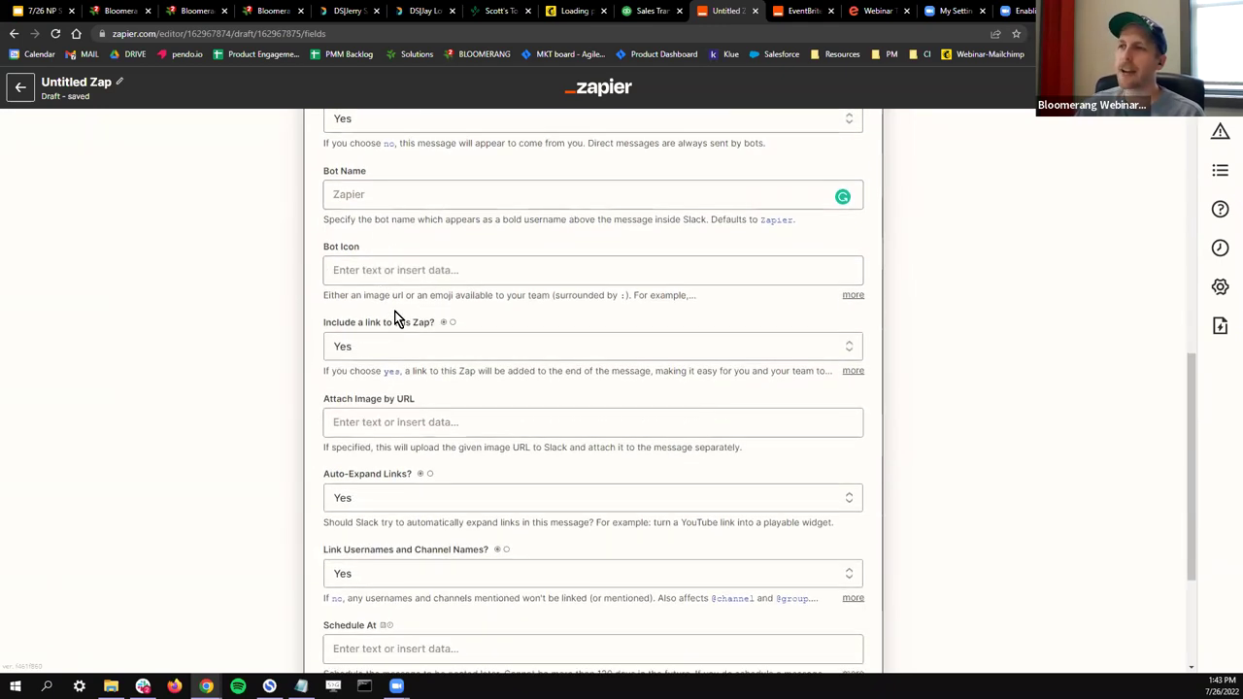
{"action": "scroll", "coordinate": [397, 272], "scroll_direction": "down", "scroll_amount": 2}
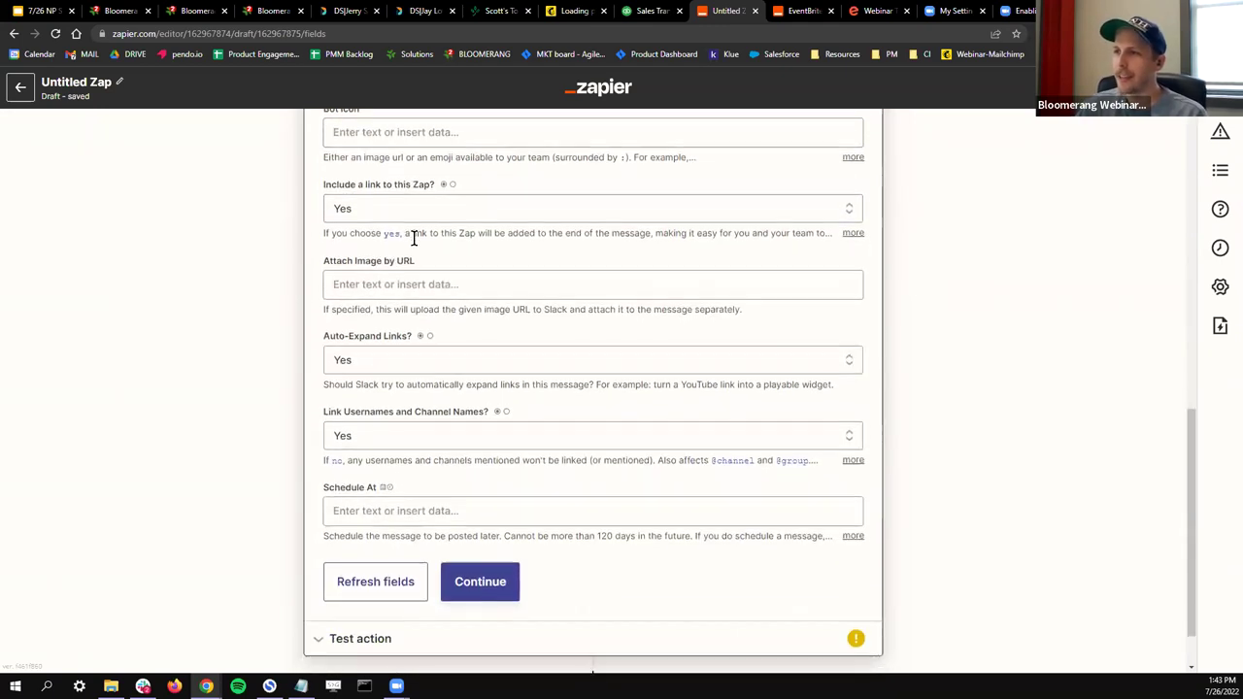
{"action": "scroll", "coordinate": [418, 272], "scroll_direction": "down", "scroll_amount": 1}
{"action": "left_click", "coordinate": [479, 521]}
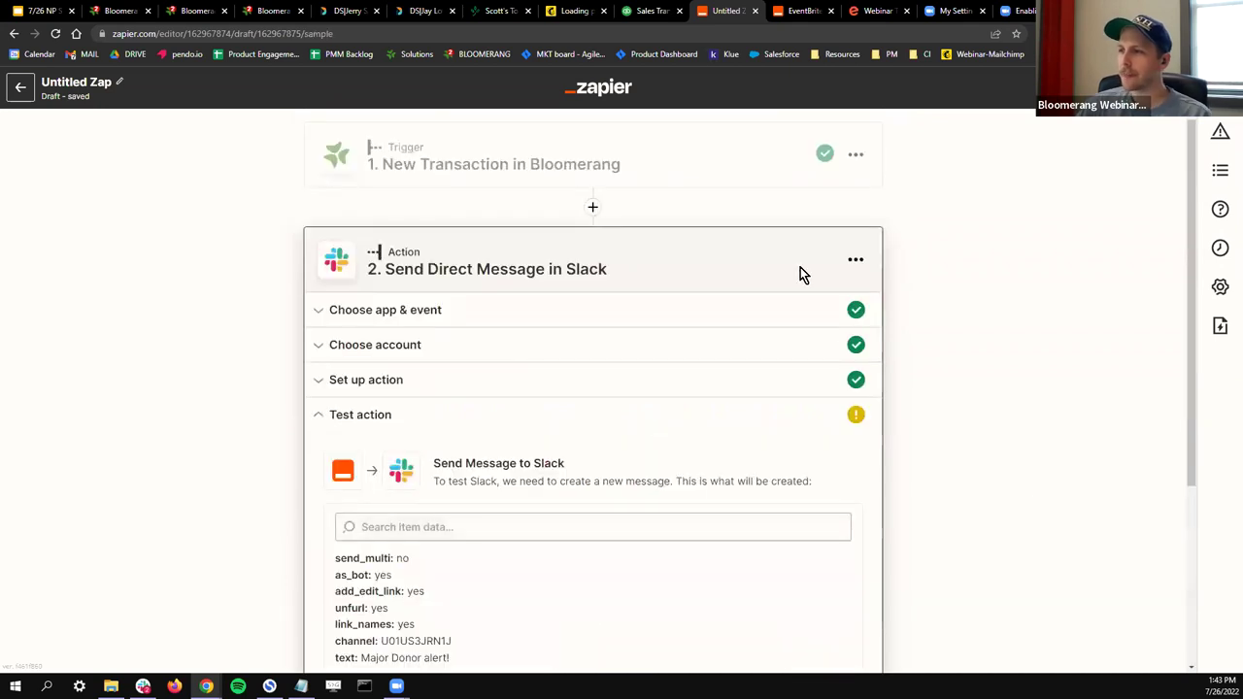
Send the Major Donor alert test to Slack, then publish the zap and turn it on.
{"action": "scroll", "coordinate": [679, 367], "scroll_direction": "down", "scroll_amount": 3}
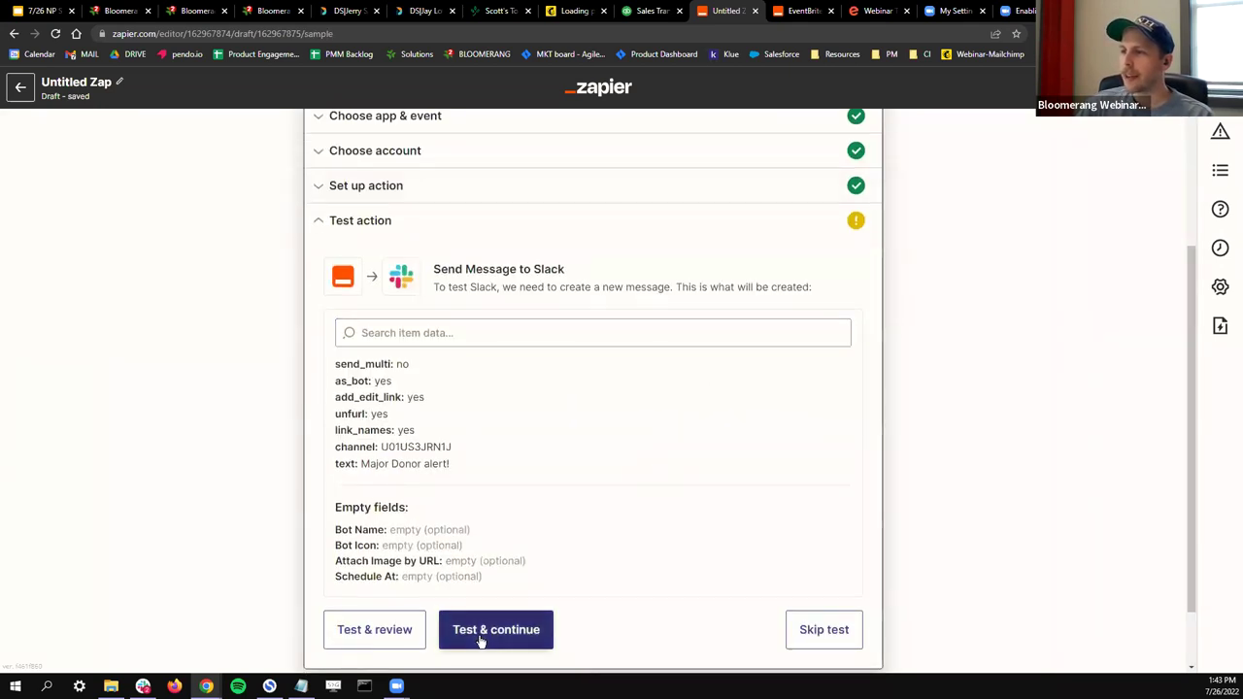
{"action": "left_click", "coordinate": [480, 639]}
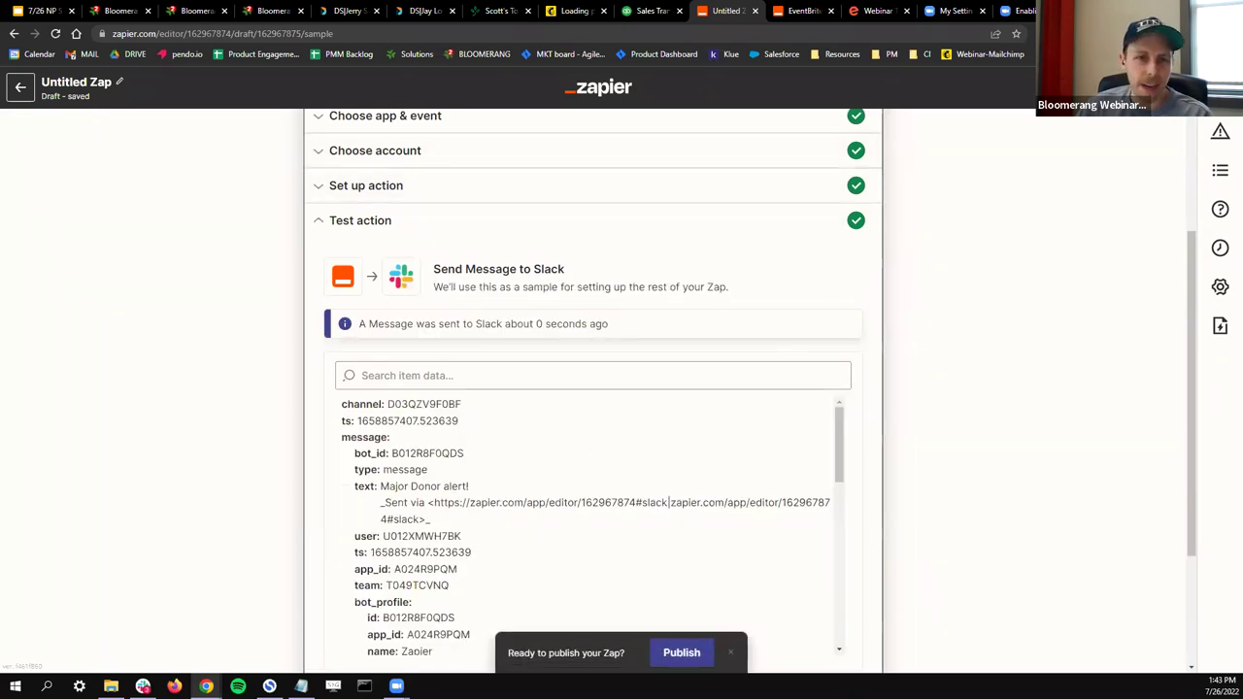
{"action": "scroll", "coordinate": [544, 398], "scroll_direction": "down", "scroll_amount": 3}
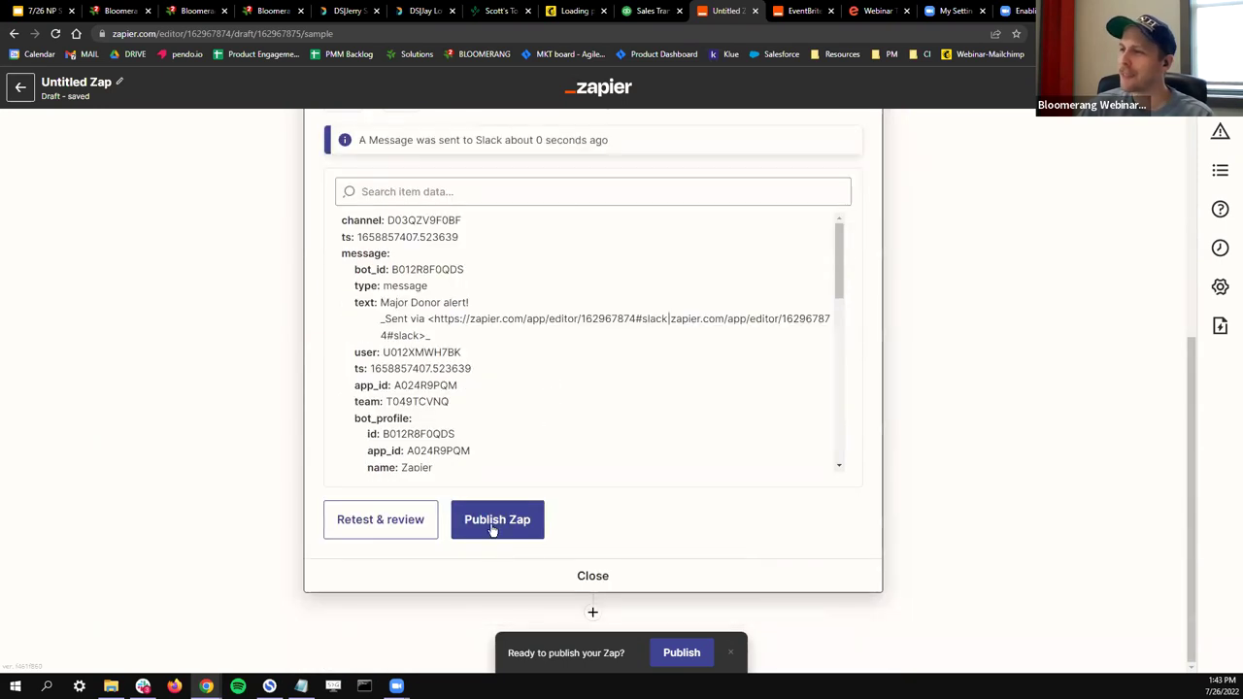
{"action": "left_click", "coordinate": [494, 528]}
{"action": "left_click", "coordinate": [619, 388]}
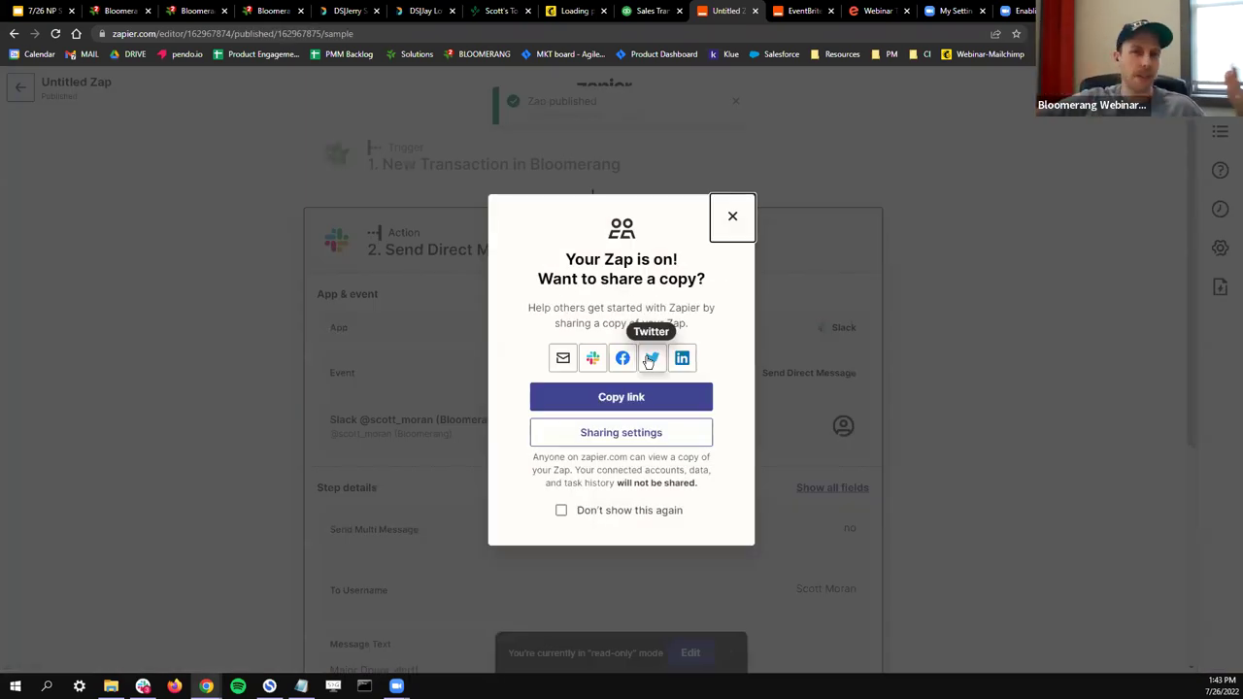
Dismiss the share prompt, return to the Zaps list, then show the Bloomerang dashboard.
{"action": "left_click", "coordinate": [715, 211]}
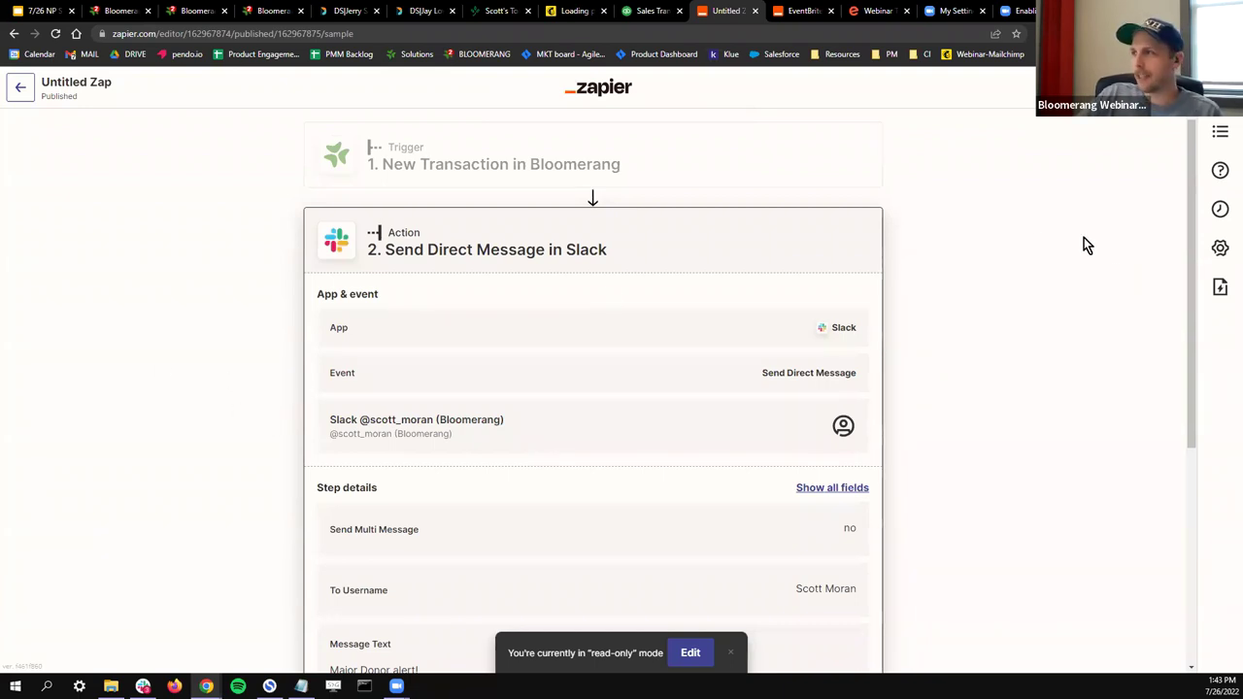
{"action": "left_click", "coordinate": [23, 88]}
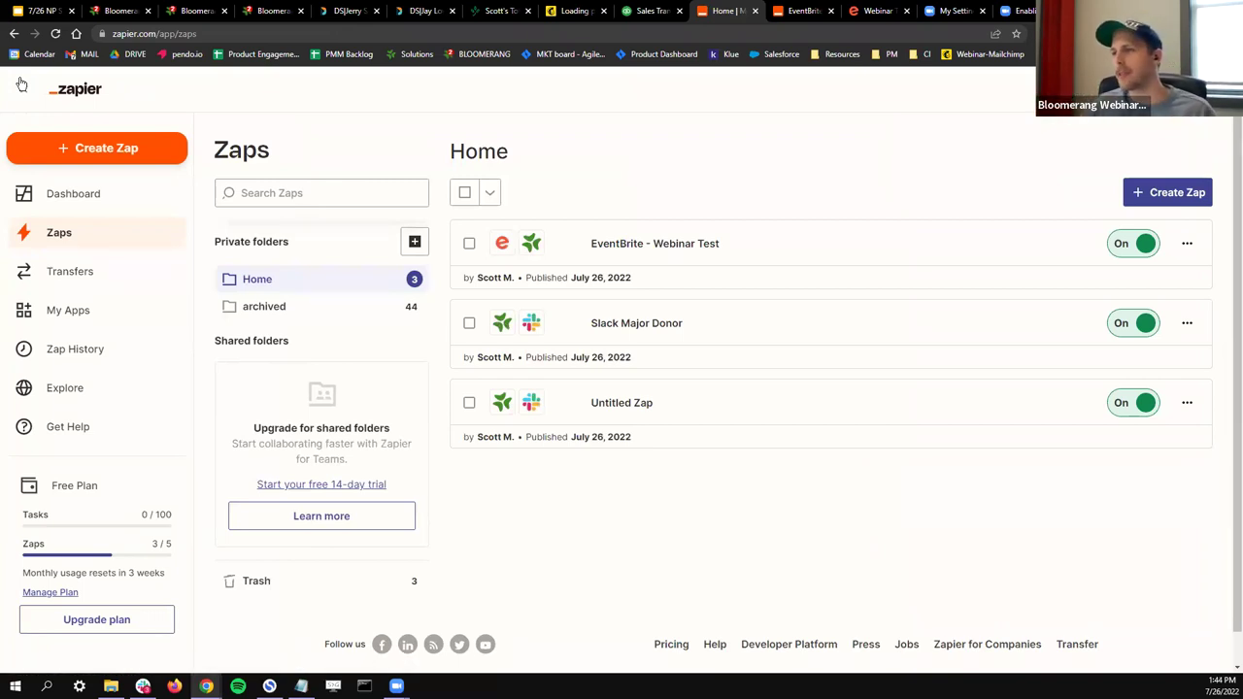
{"action": "left_click", "coordinate": [118, 11]}
{"action": "left_click", "coordinate": [88, 136]}
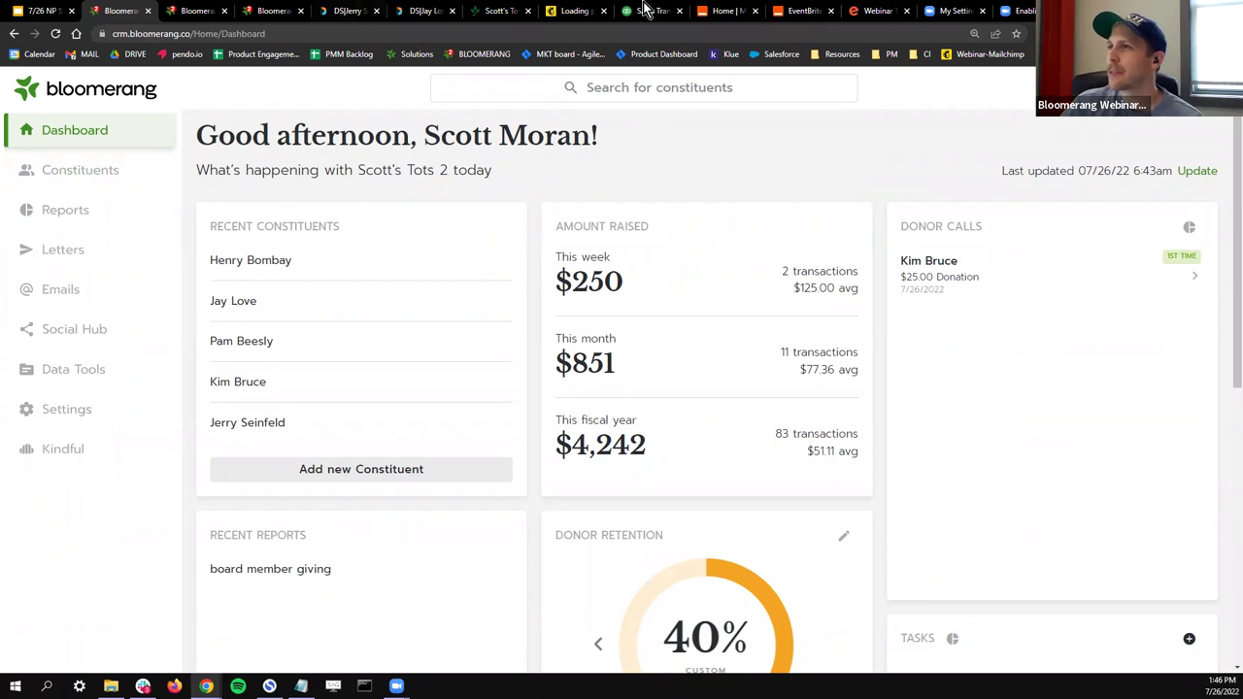
In a new tab, open bloomerang.co's Product > Integrations & Data Management page.
{"action": "key", "text": "ctrl+t"}
{"action": "type", "text": "bloomerang.co"}
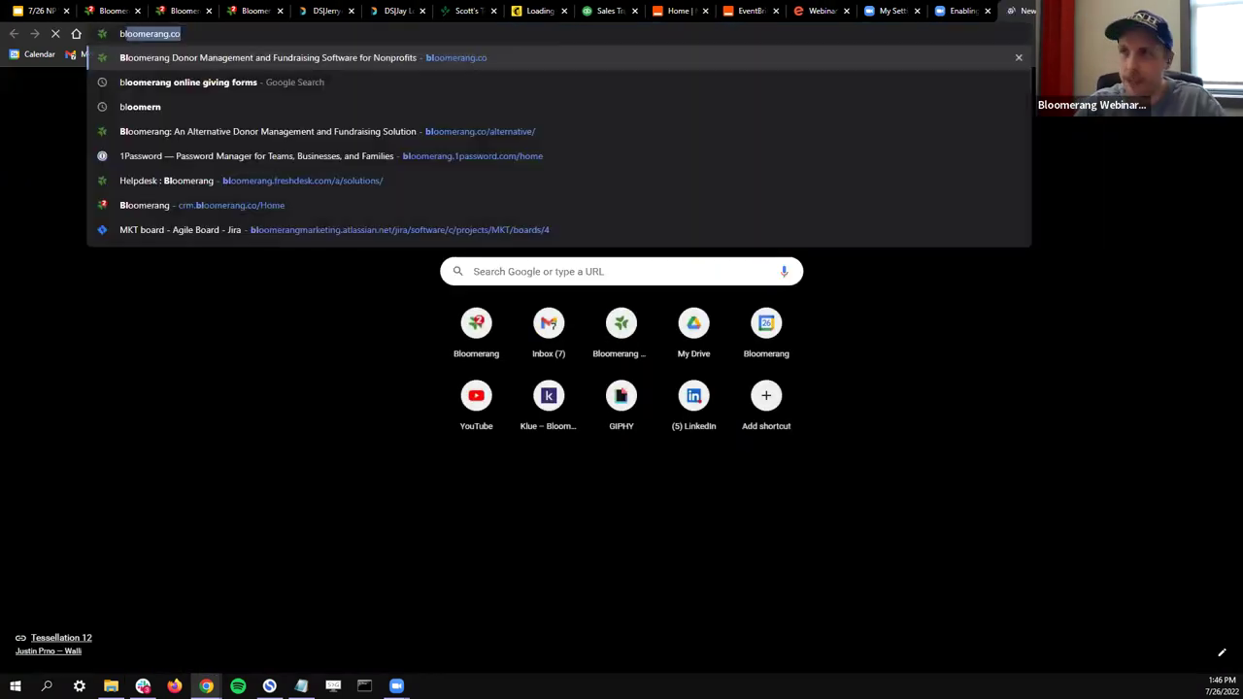
{"action": "key", "text": "Return"}
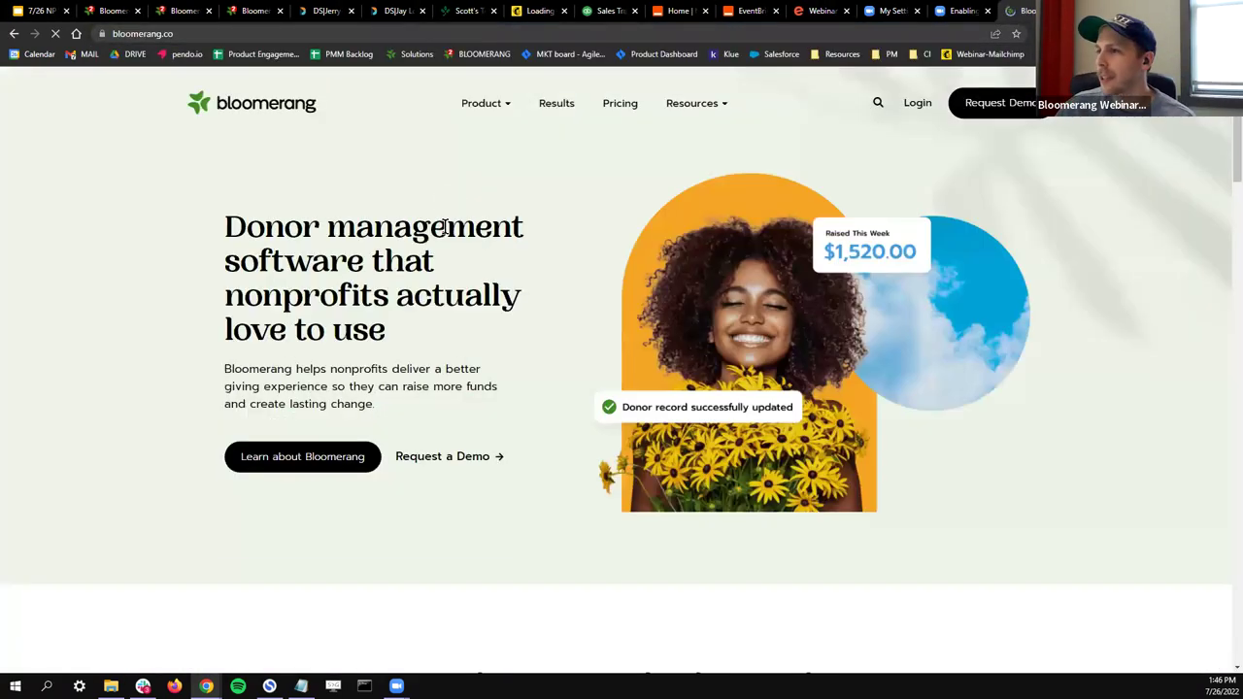
{"action": "left_click", "coordinate": [500, 105]}
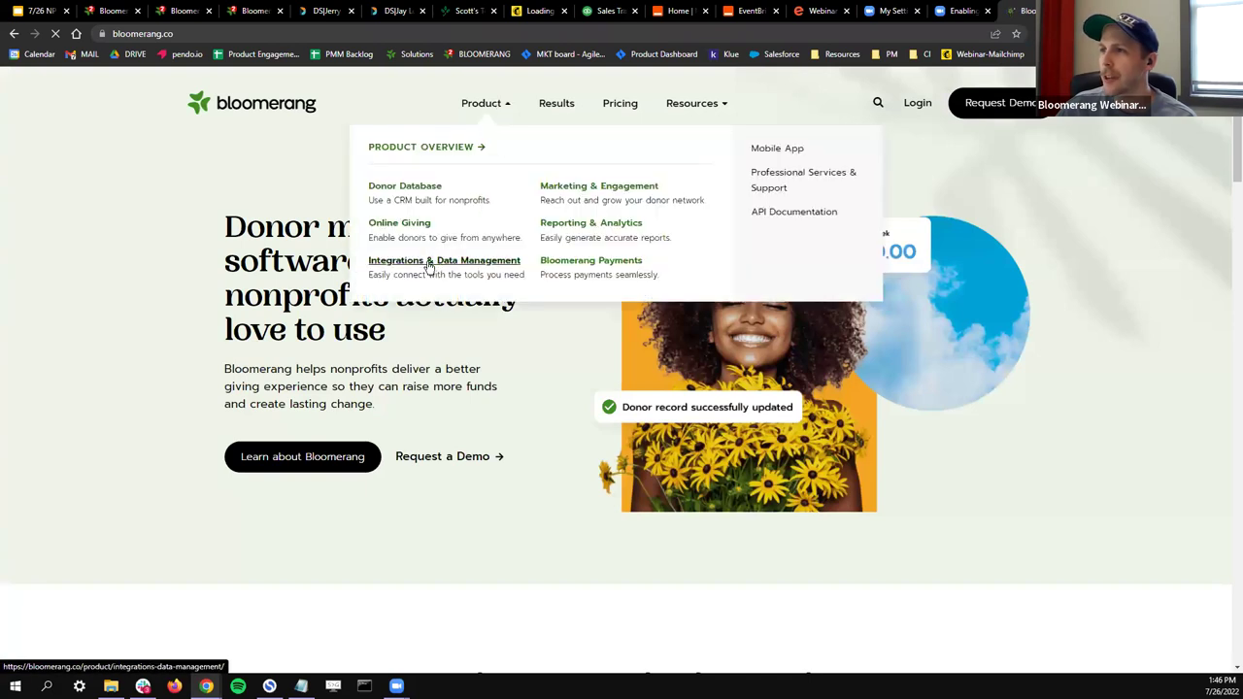
{"action": "left_click", "coordinate": [428, 270]}
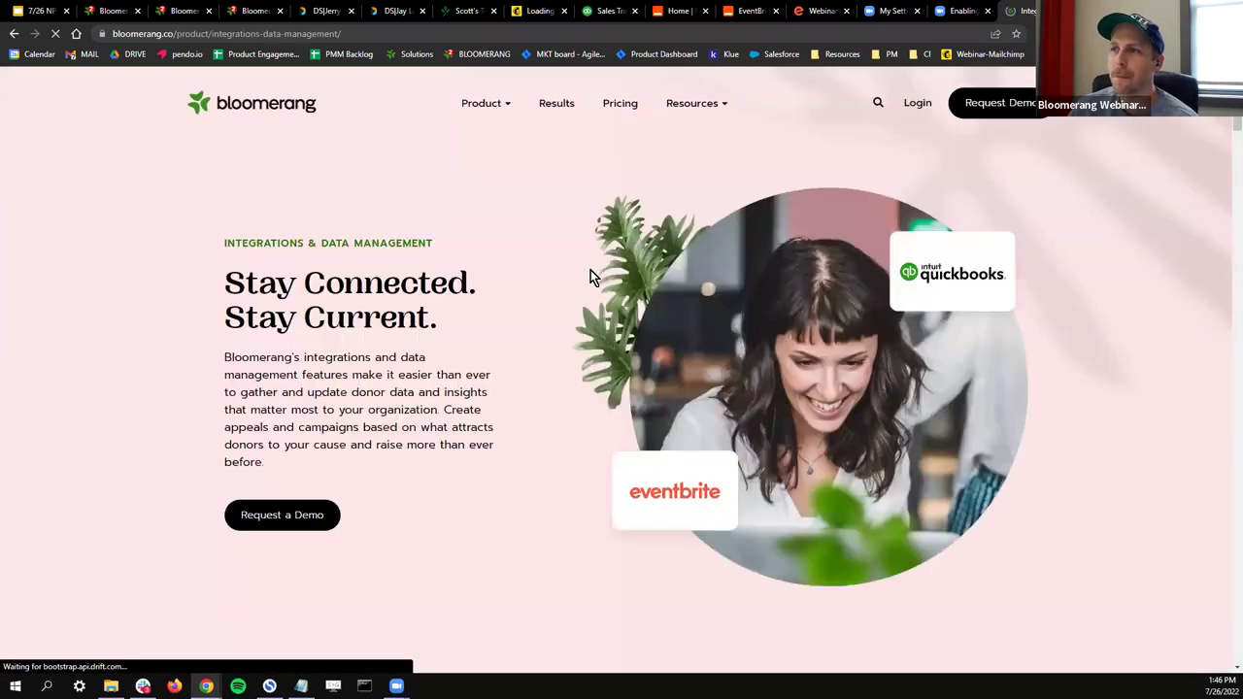
Jump to Software Integrations and browse QuickBooks, Gratavid, Aplos and Firespring.
{"action": "scroll", "coordinate": [588, 252], "scroll_direction": "down", "scroll_amount": 3}
{"action": "scroll", "coordinate": [586, 254], "scroll_direction": "down", "scroll_amount": 10}
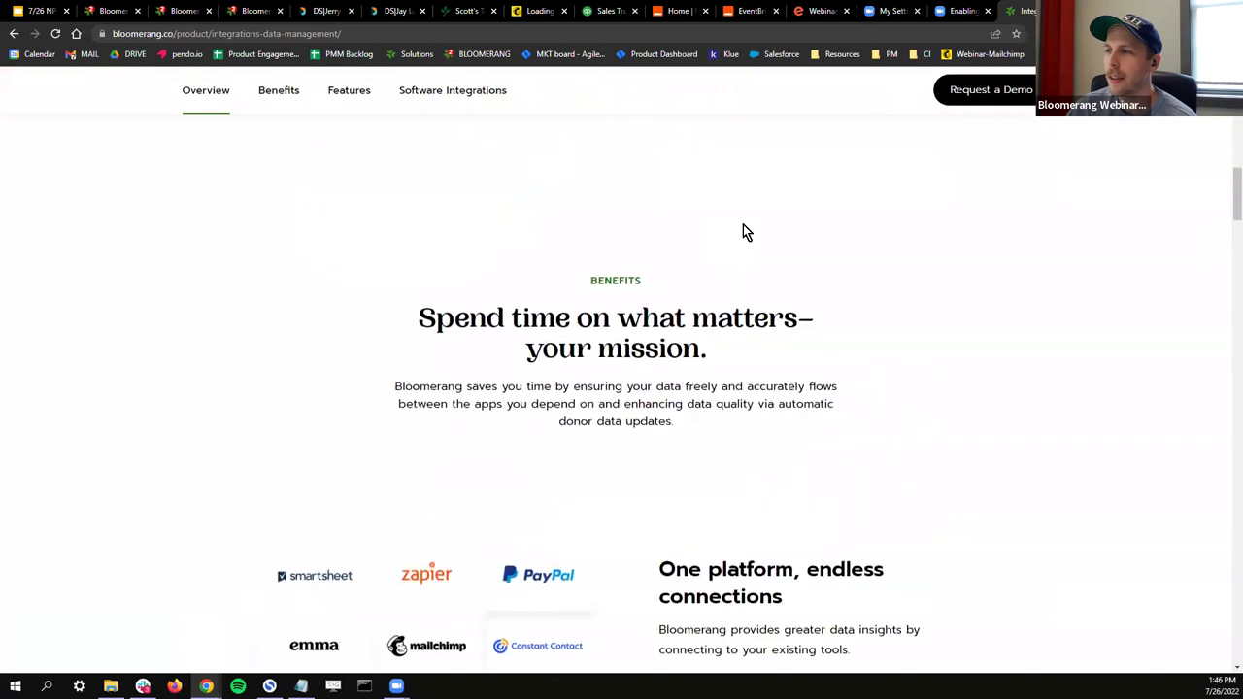
{"action": "scroll", "coordinate": [684, 288], "scroll_direction": "up", "scroll_amount": 15}
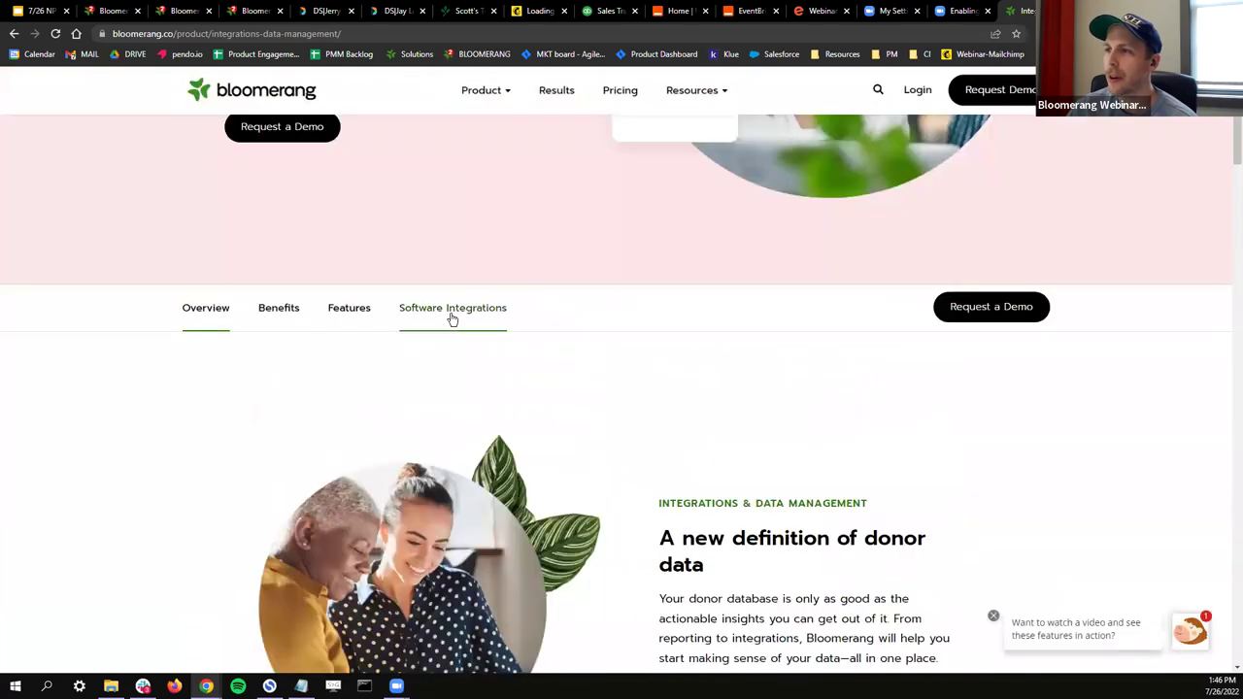
{"action": "left_click", "coordinate": [442, 318]}
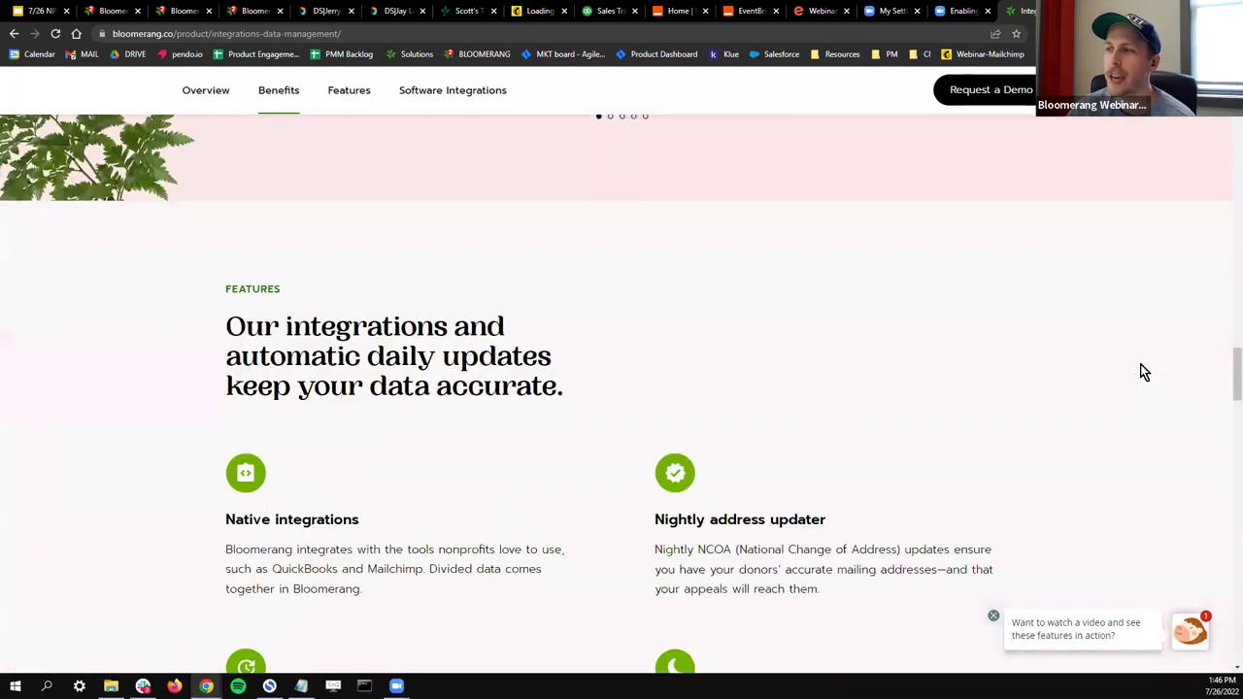
{"action": "scroll", "coordinate": [949, 339], "scroll_direction": "down", "scroll_amount": 3}
{"action": "scroll", "coordinate": [576, 243], "scroll_direction": "down", "scroll_amount": 5}
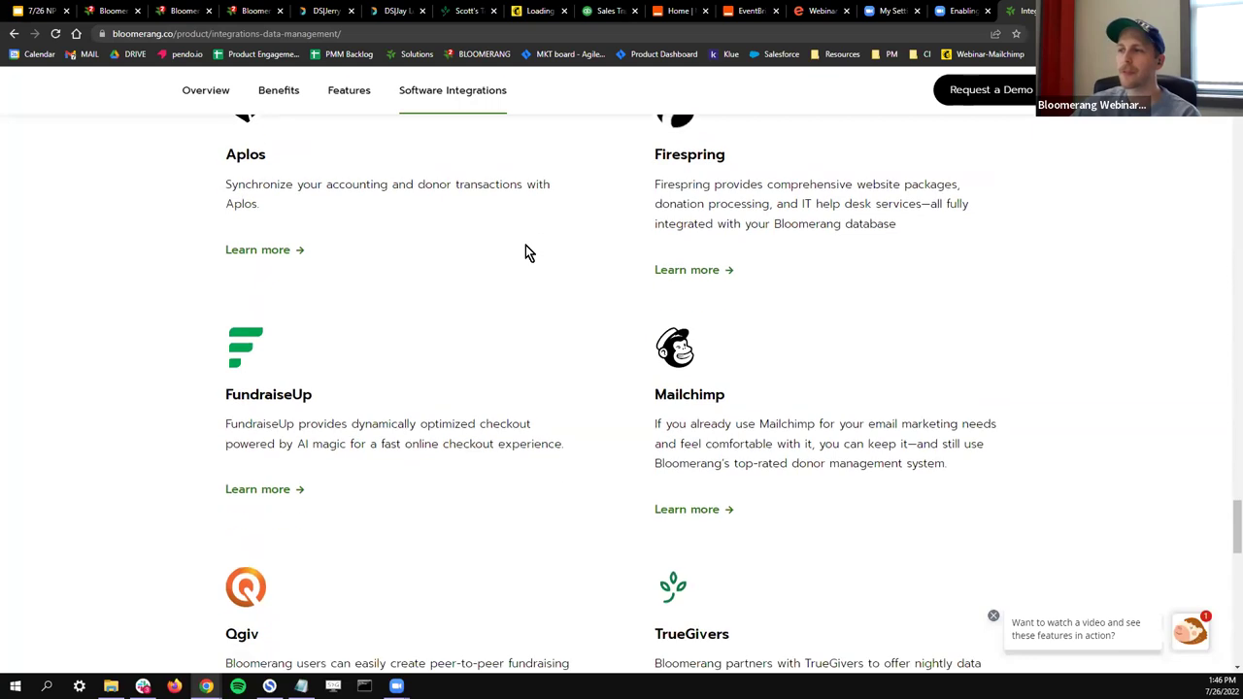
{"action": "scroll", "coordinate": [599, 262], "scroll_direction": "down", "scroll_amount": 3}
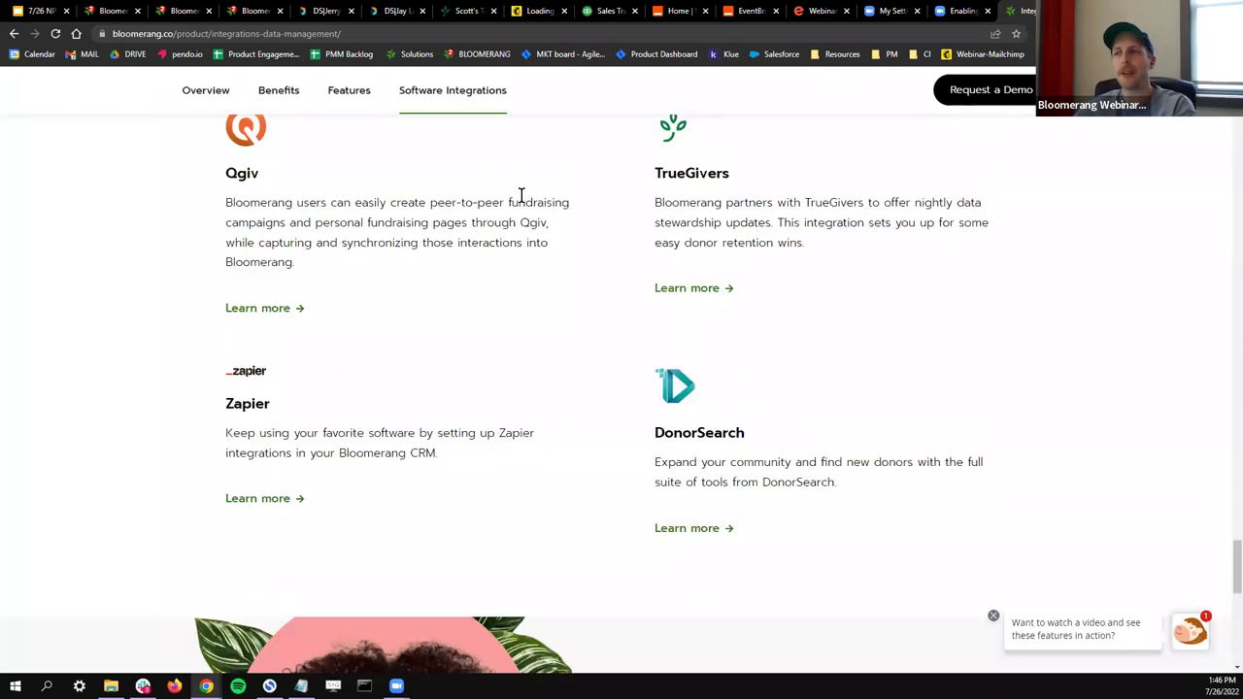
{"action": "scroll", "coordinate": [780, 372], "scroll_direction": "up", "scroll_amount": 5}
{"action": "scroll", "coordinate": [779, 347], "scroll_direction": "up", "scroll_amount": 7}
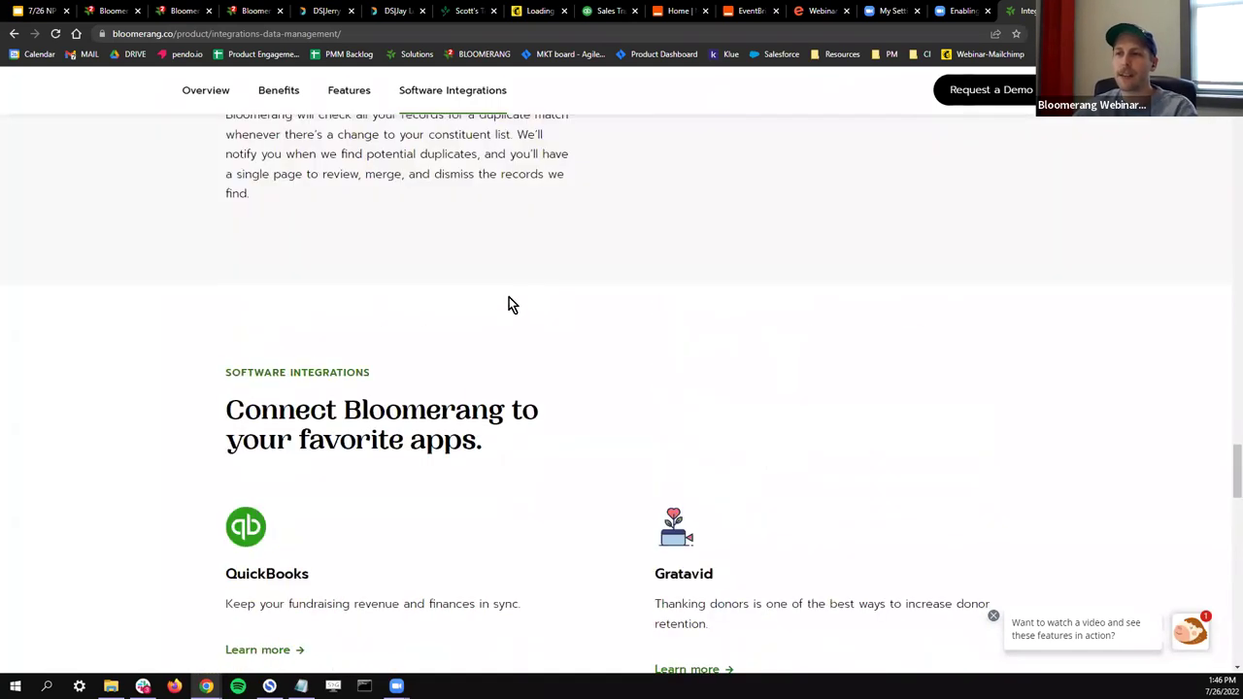
{"action": "scroll", "coordinate": [582, 292], "scroll_direction": "down", "scroll_amount": 1}
{"action": "scroll", "coordinate": [748, 308], "scroll_direction": "down", "scroll_amount": 2}
{"action": "scroll", "coordinate": [756, 282], "scroll_direction": "up", "scroll_amount": 1}
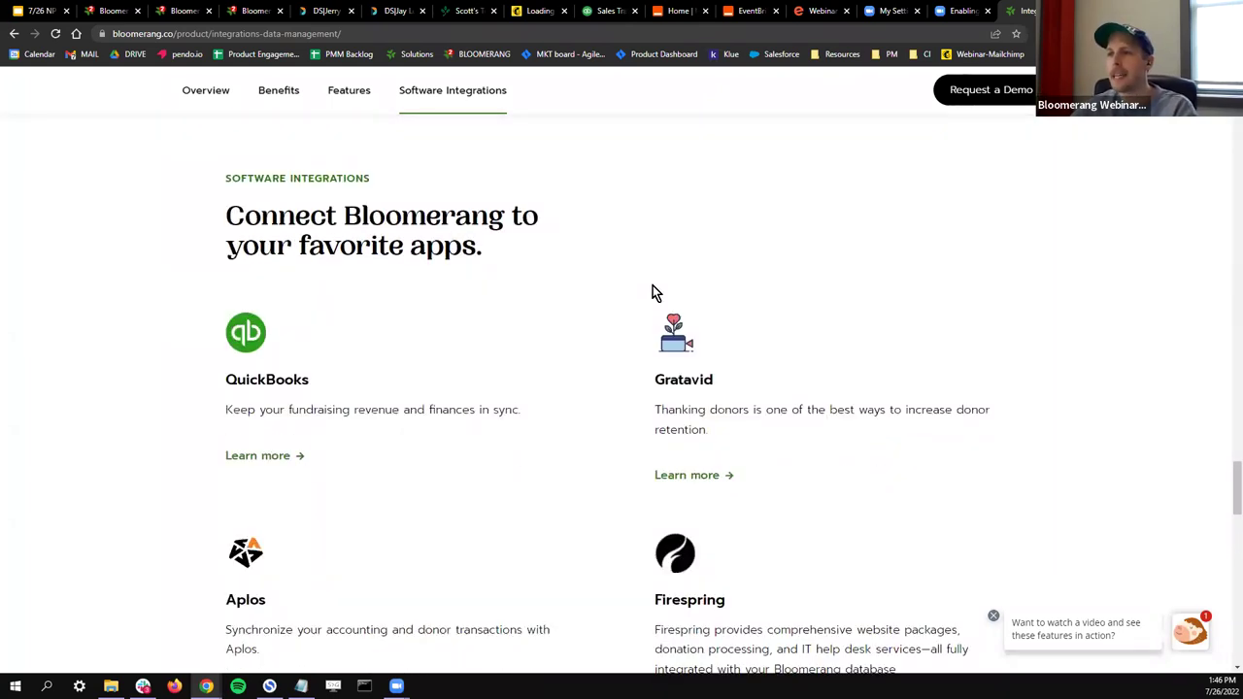
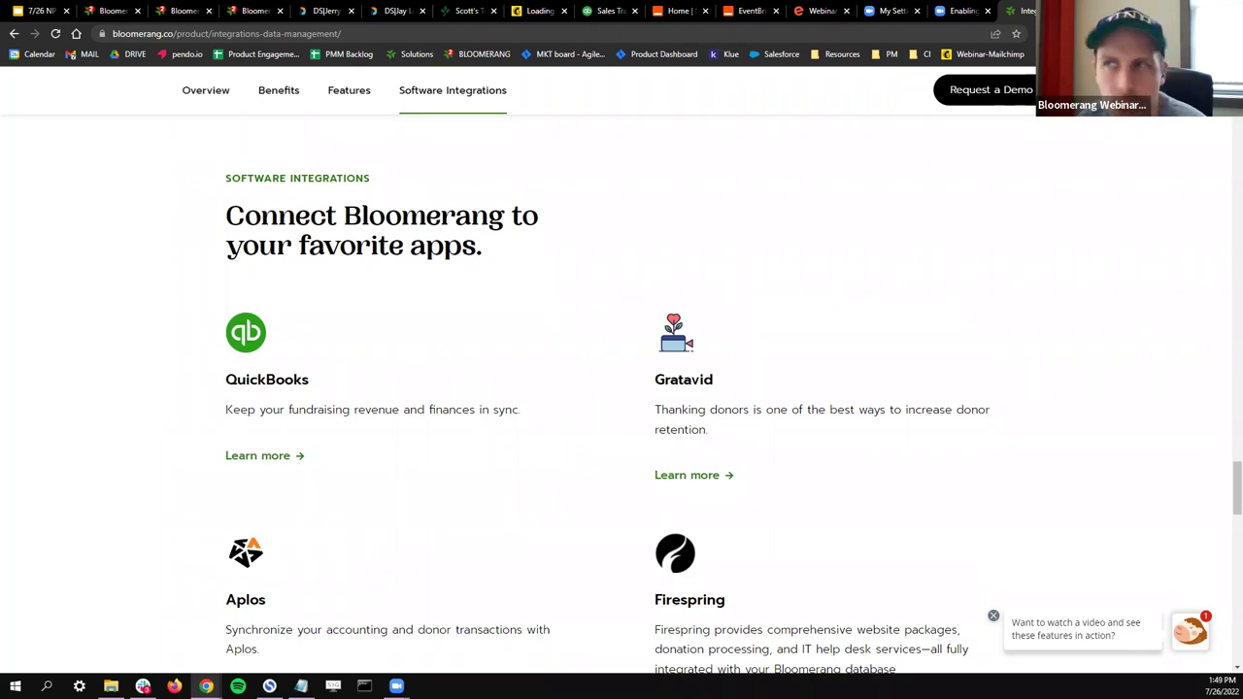
Open the second recent constituent's summary from the CRM dashboard and expand the add-record dropdown.
{"action": "left_click", "coordinate": [114, 12]}
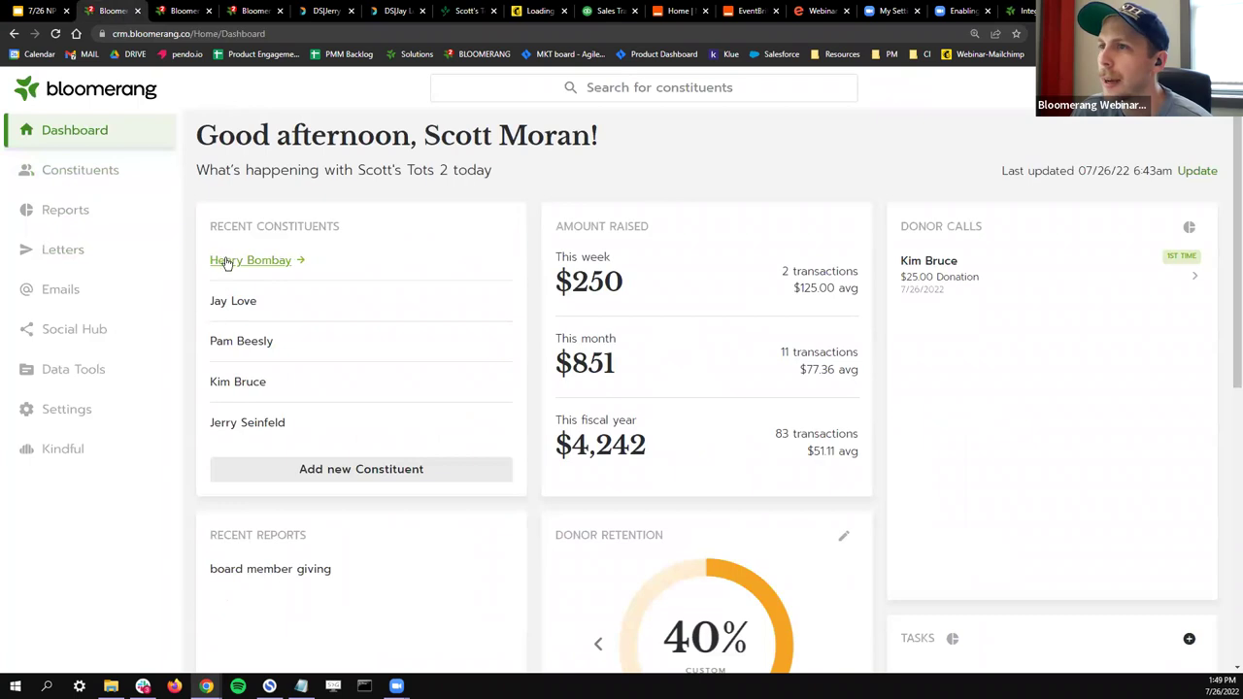
{"action": "left_click", "coordinate": [253, 300]}
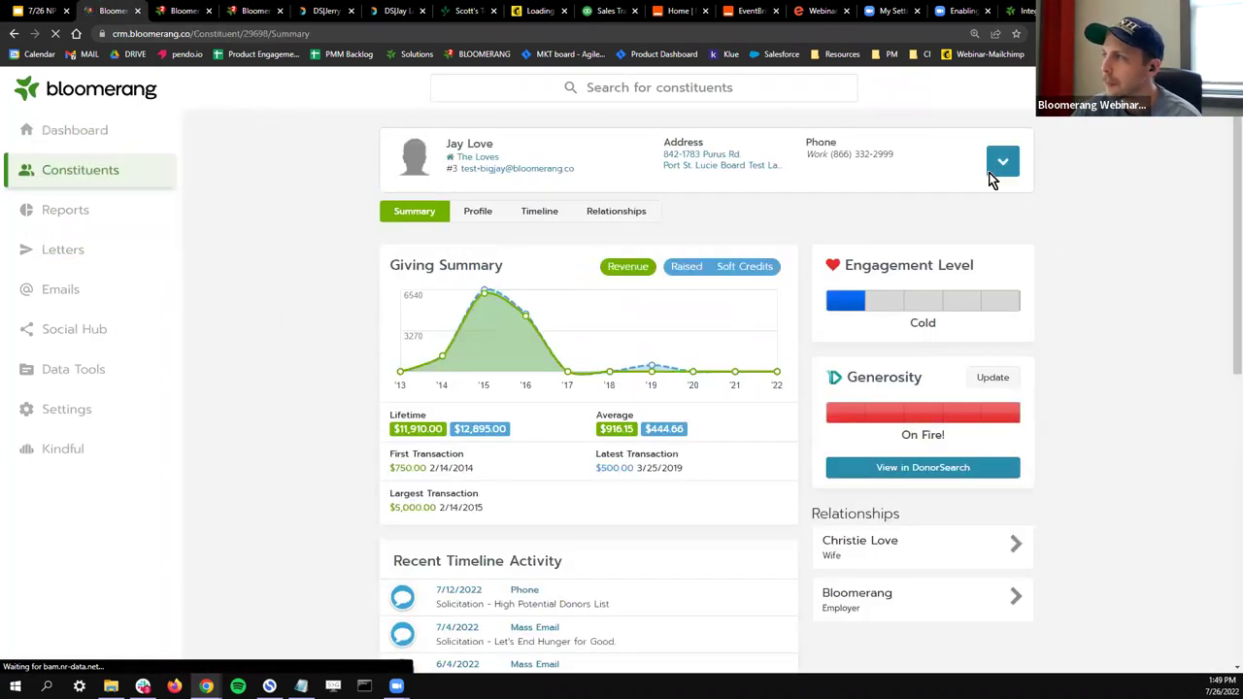
{"action": "left_click", "coordinate": [1002, 161]}
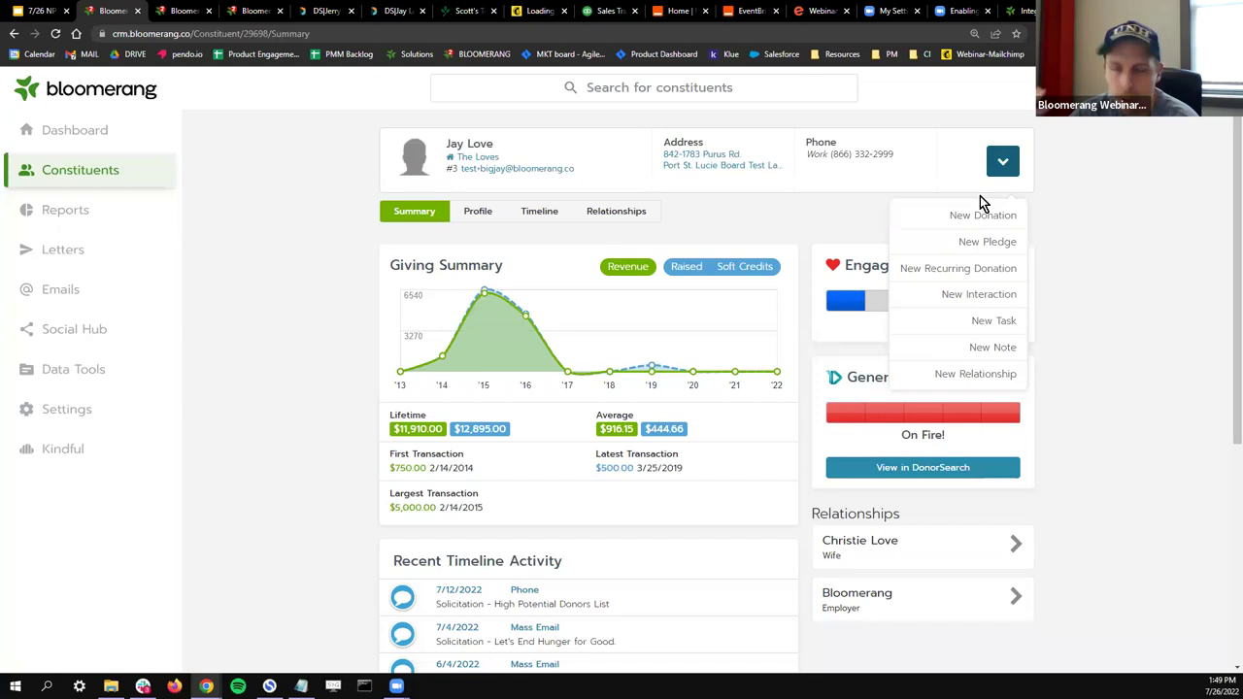
Enter a new $100.00 check donation to the Building Fund, moving on to the check number.
{"action": "left_click", "coordinate": [983, 216]}
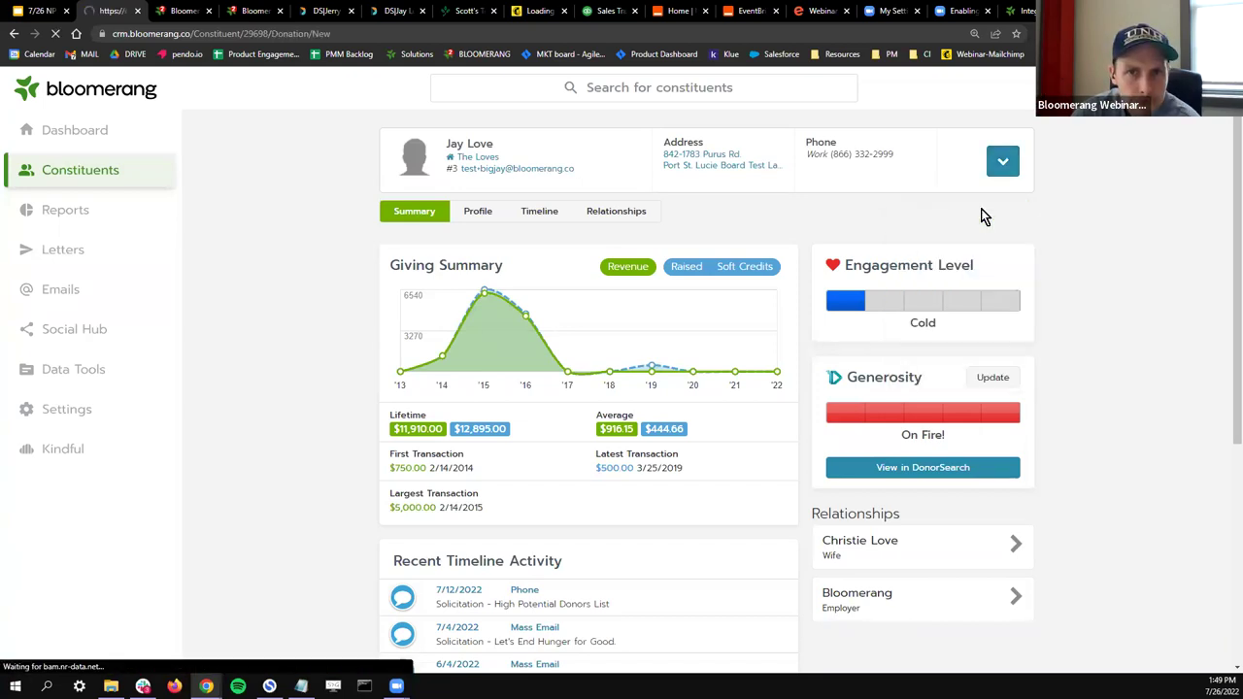
{"action": "scroll", "coordinate": [529, 354], "scroll_direction": "down", "scroll_amount": 1}
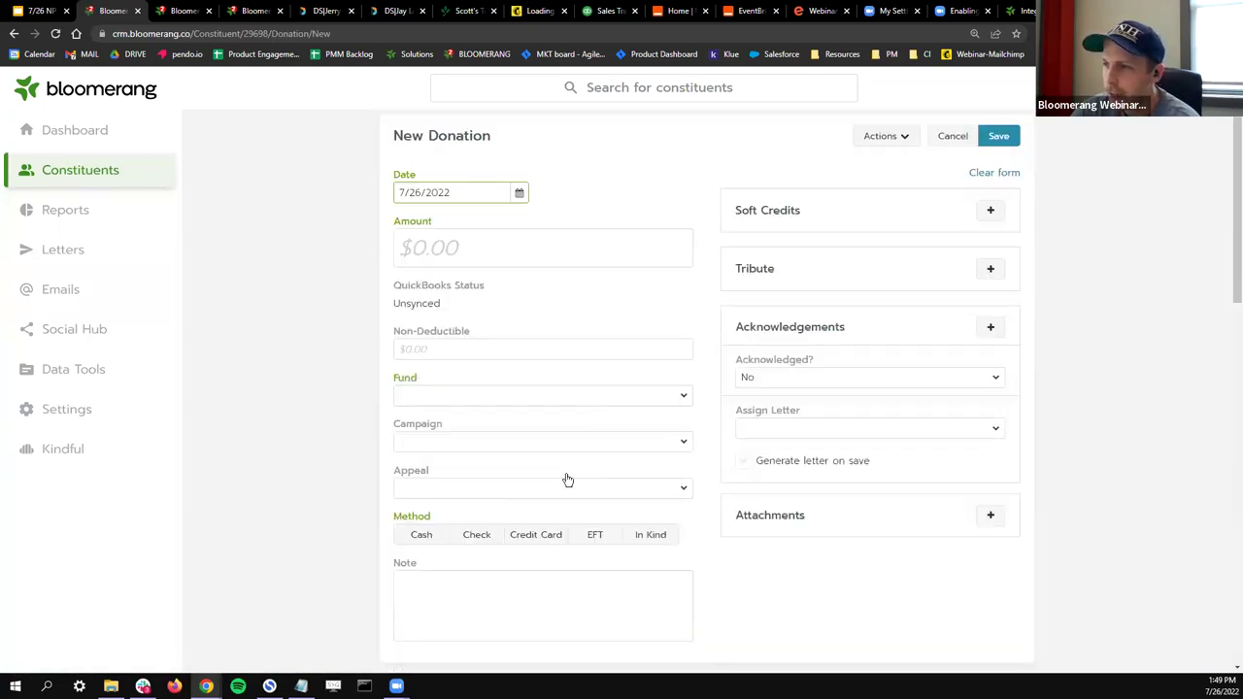
{"action": "left_click", "coordinate": [477, 536]}
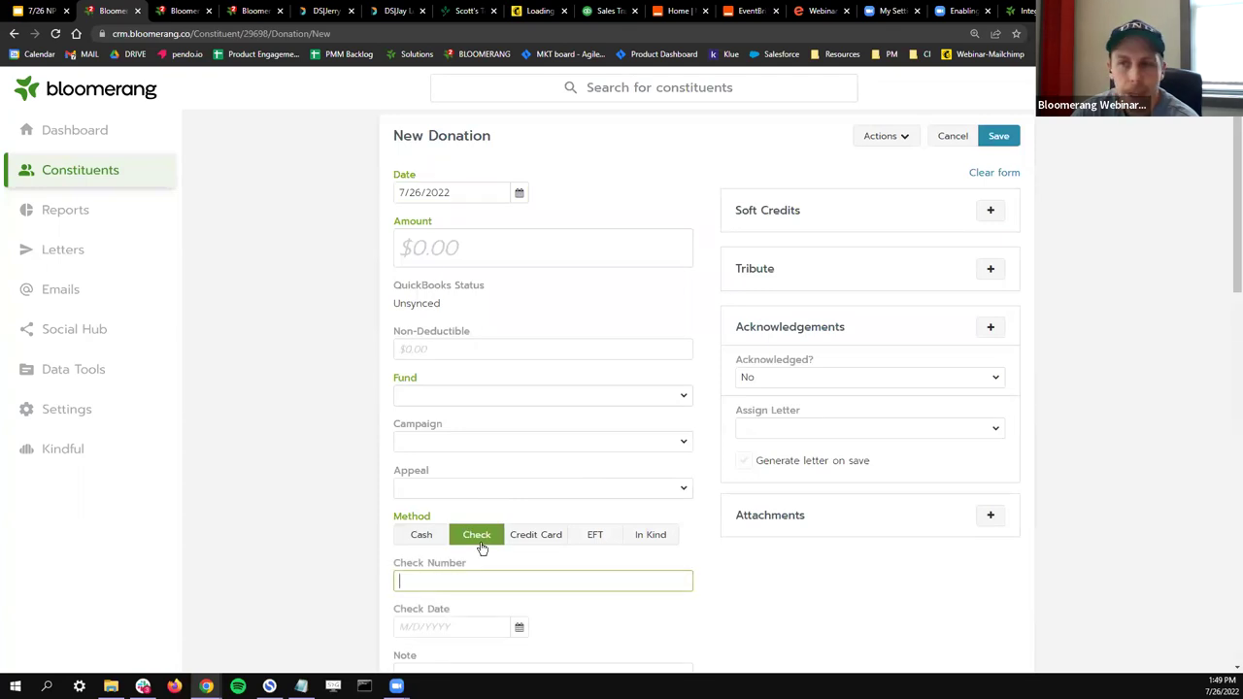
{"action": "left_click", "coordinate": [486, 255]}
{"action": "type", "text": "100"}
{"action": "left_click", "coordinate": [483, 395]}
{"action": "left_click", "coordinate": [490, 508]}
{"action": "scroll", "coordinate": [589, 296], "scroll_direction": "down", "scroll_amount": 2}
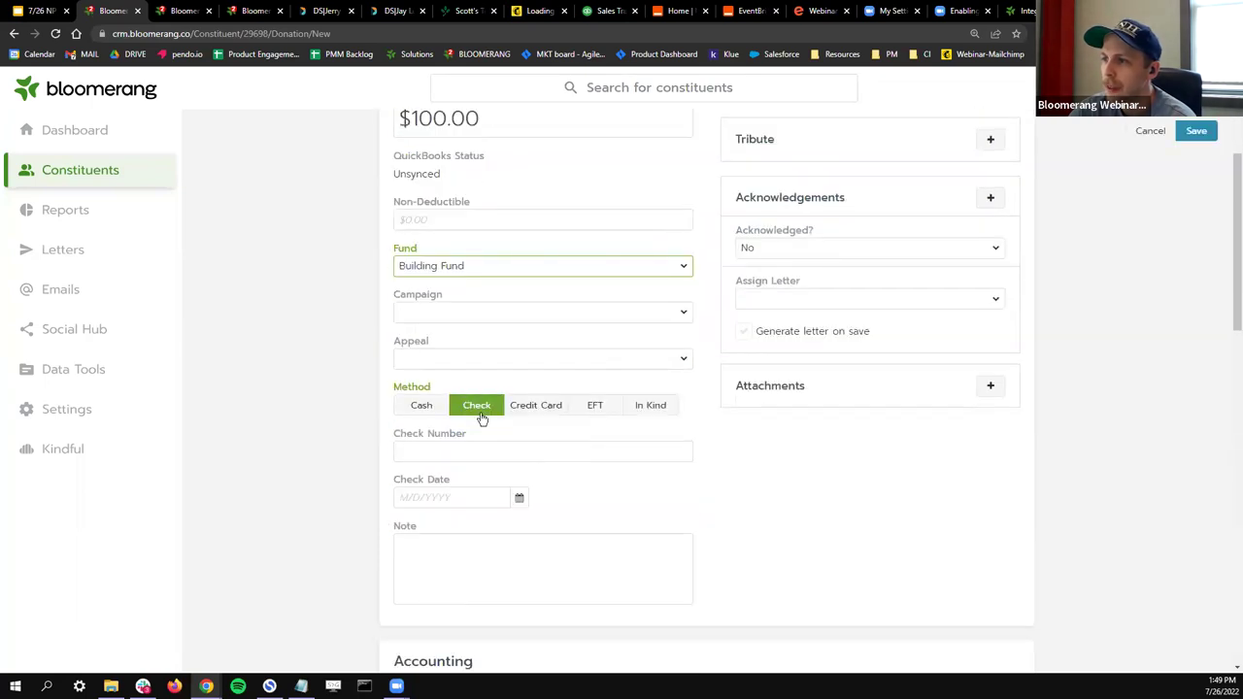
{"action": "left_click", "coordinate": [442, 451]}
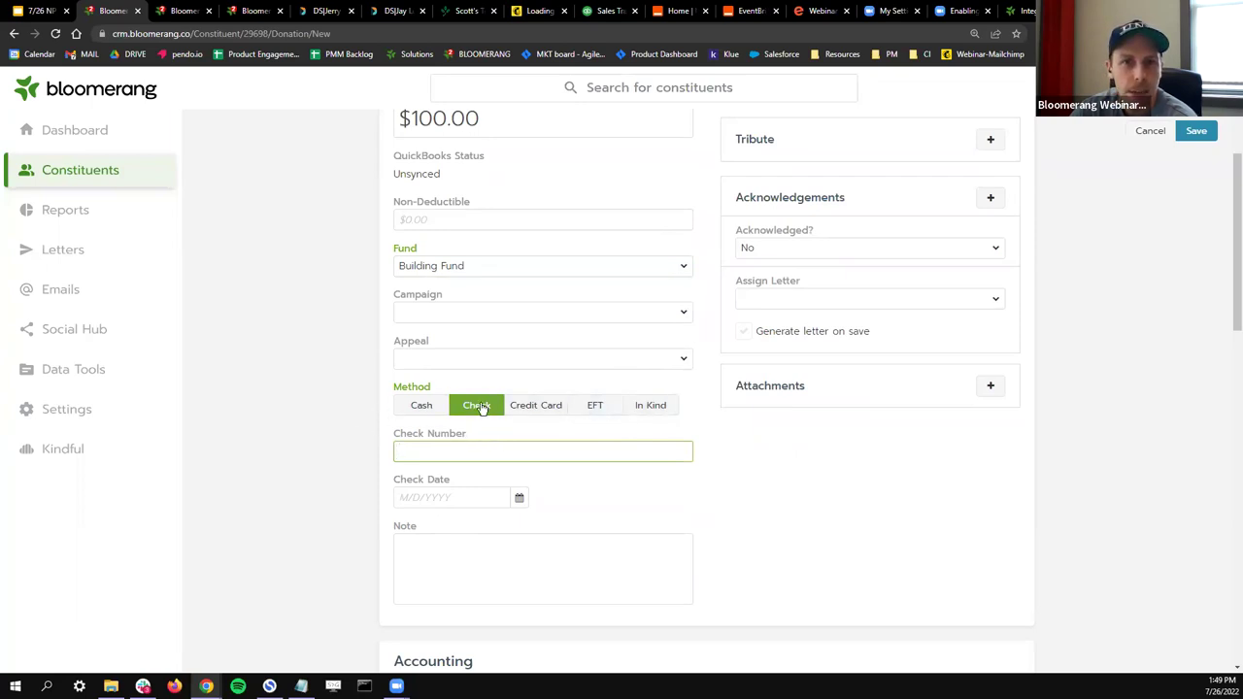
{"action": "scroll", "coordinate": [567, 450], "scroll_direction": "up", "scroll_amount": 3}
{"action": "left_click", "coordinate": [1002, 161]}
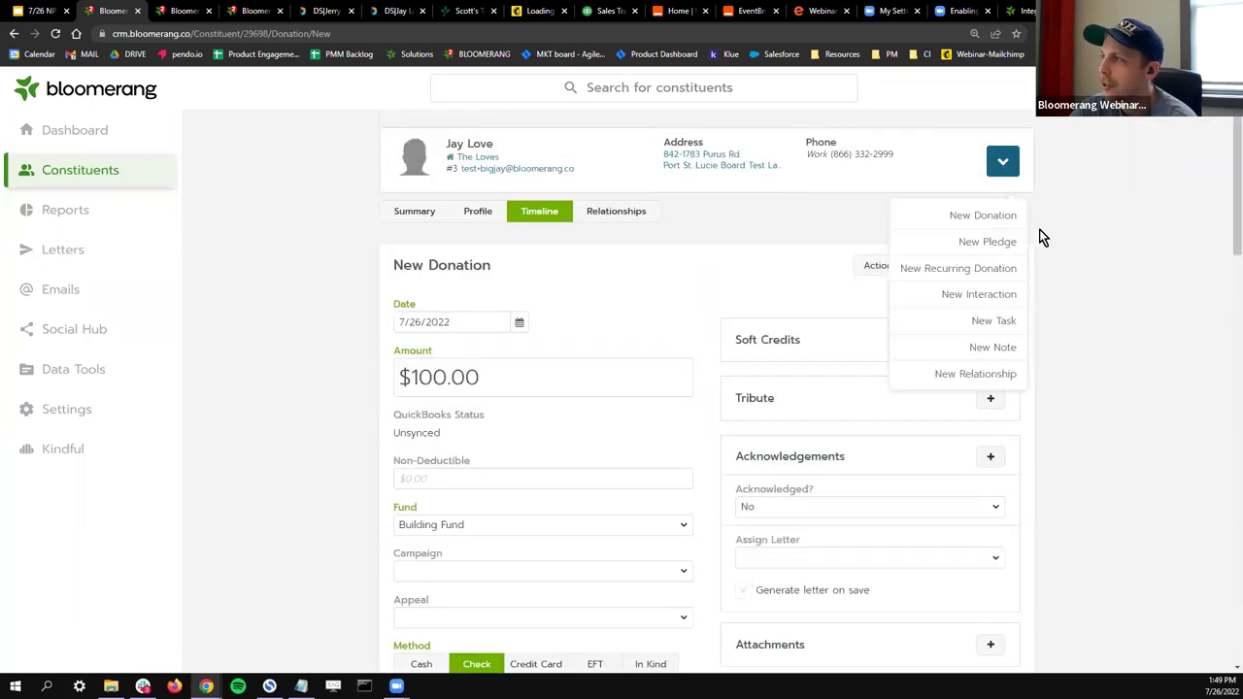
Start a New Recurring Donation, review its schedule form, then go back to the Dashboard.
{"action": "left_click", "coordinate": [999, 265]}
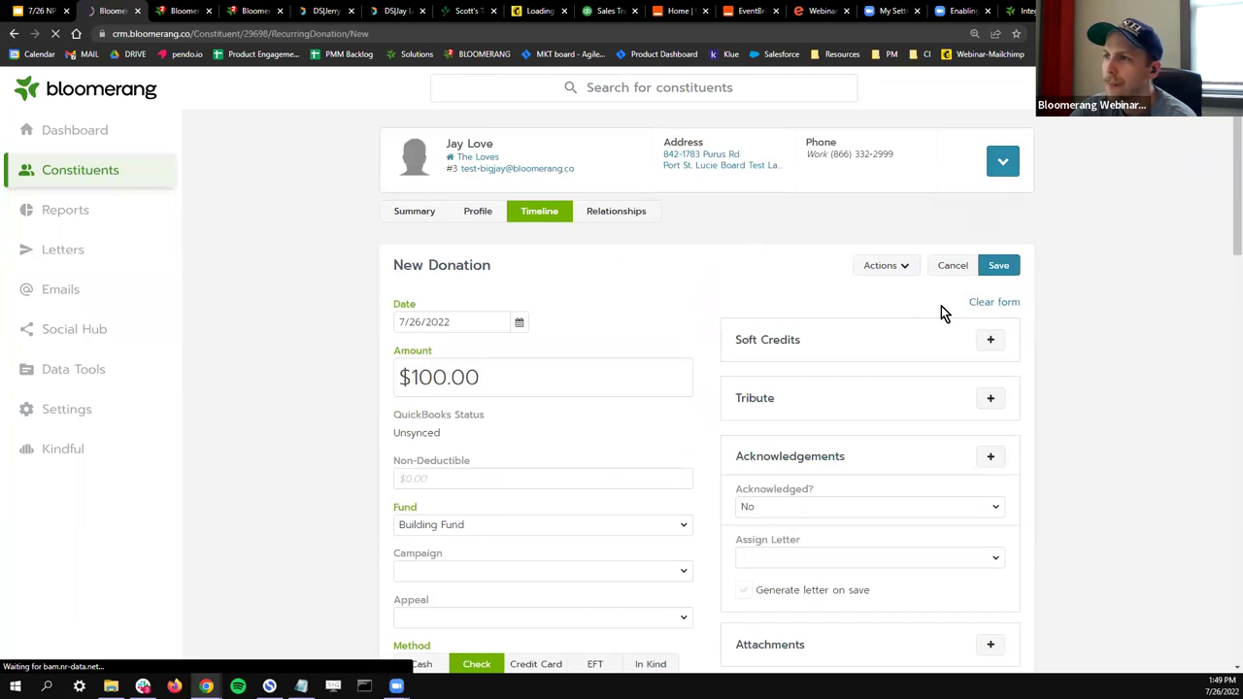
{"action": "scroll", "coordinate": [660, 281], "scroll_direction": "down", "scroll_amount": 3}
{"action": "scroll", "coordinate": [657, 292], "scroll_direction": "up", "scroll_amount": 2}
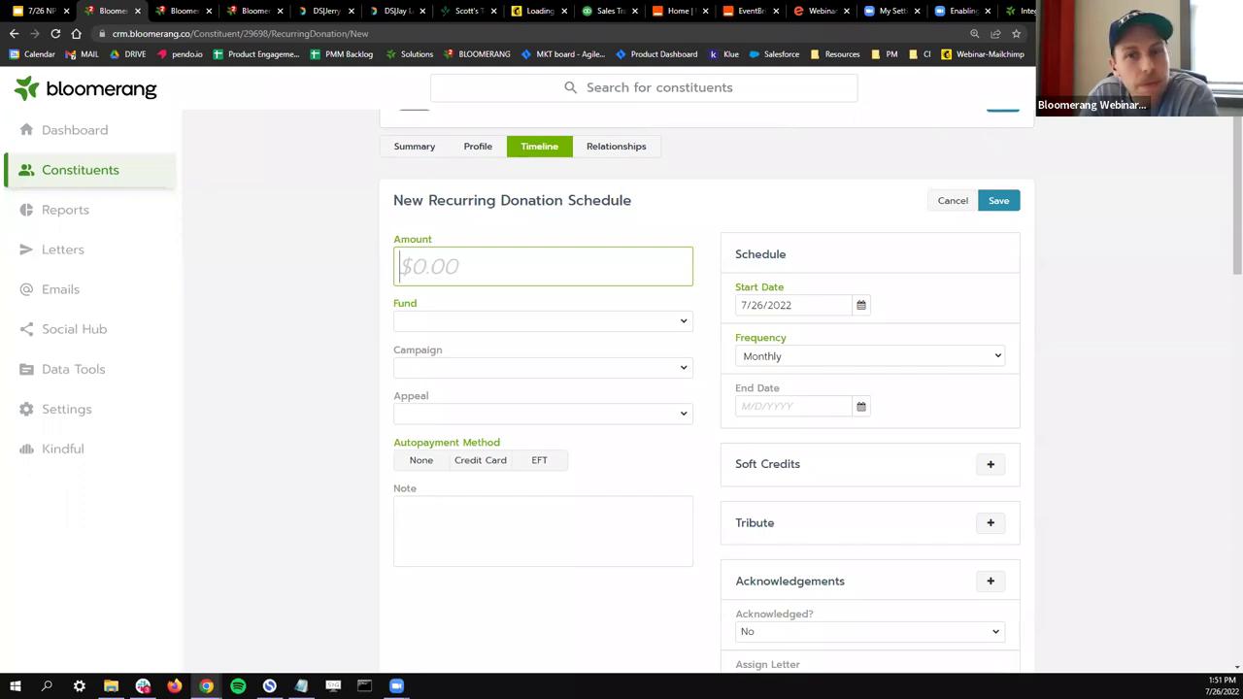
{"action": "left_click", "coordinate": [74, 128]}
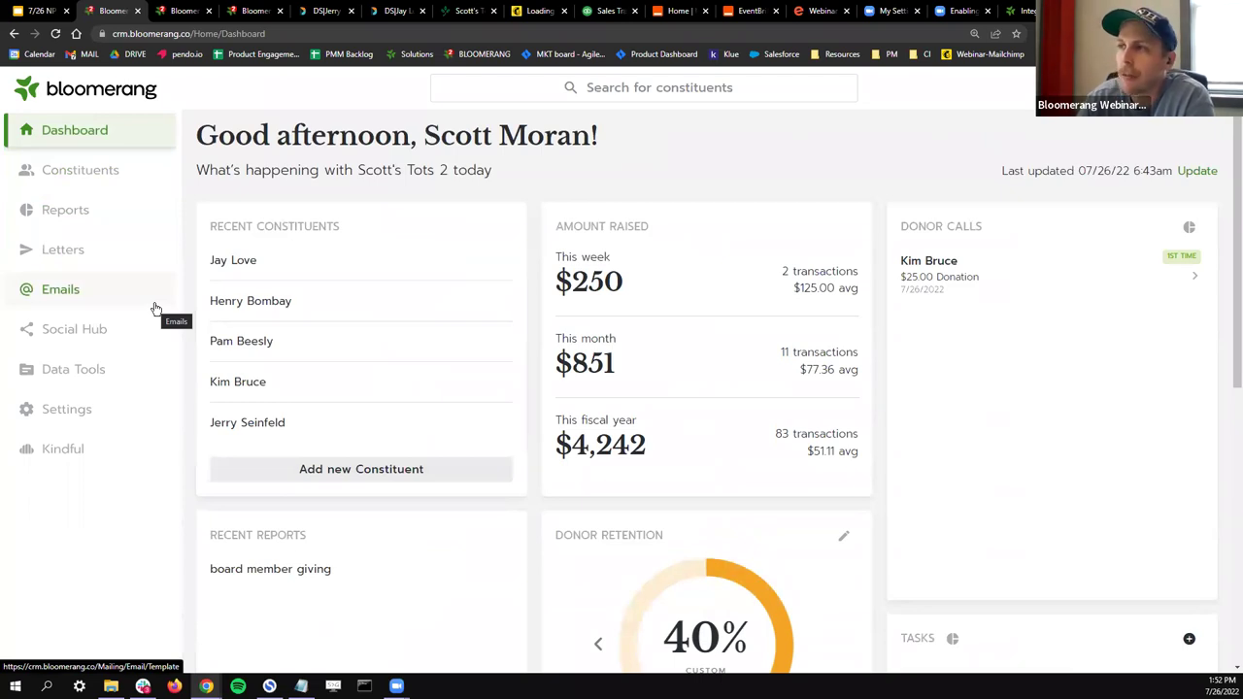
Filter the Tasks widget to MY tasks and scroll through the dashboard widgets.
{"action": "scroll", "coordinate": [591, 300], "scroll_direction": "down", "scroll_amount": 3}
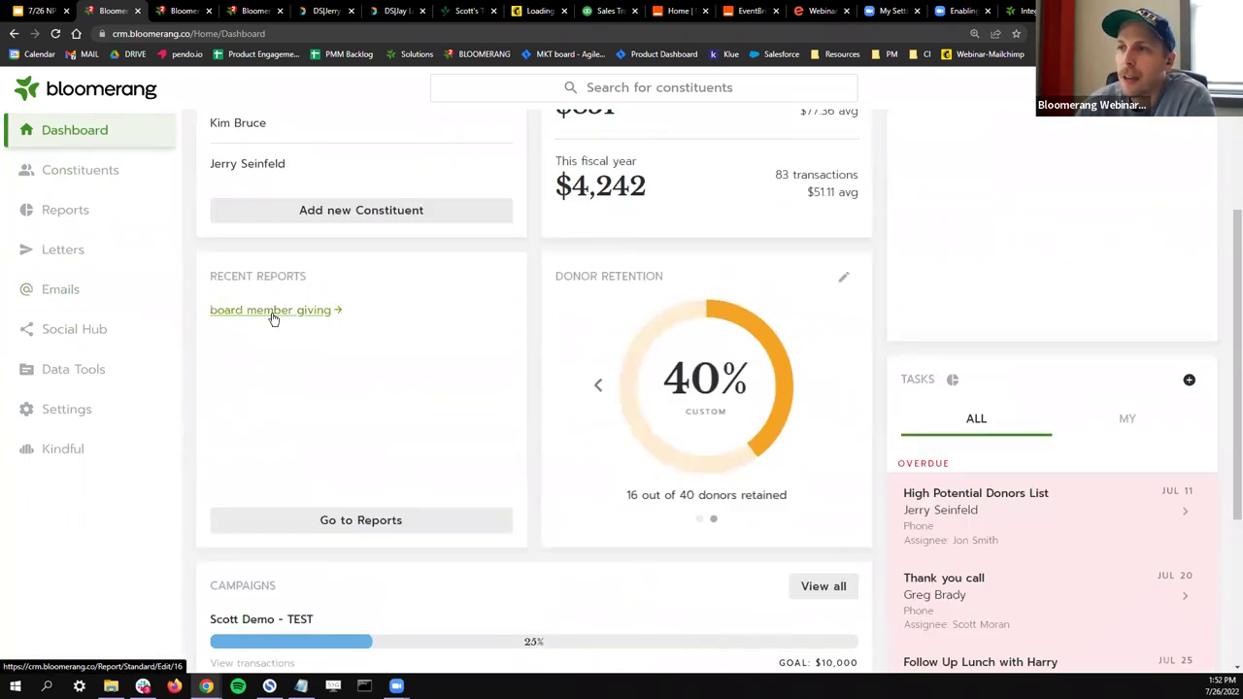
{"action": "scroll", "coordinate": [586, 413], "scroll_direction": "down", "scroll_amount": 3}
{"action": "scroll", "coordinate": [343, 397], "scroll_direction": "up", "scroll_amount": 5}
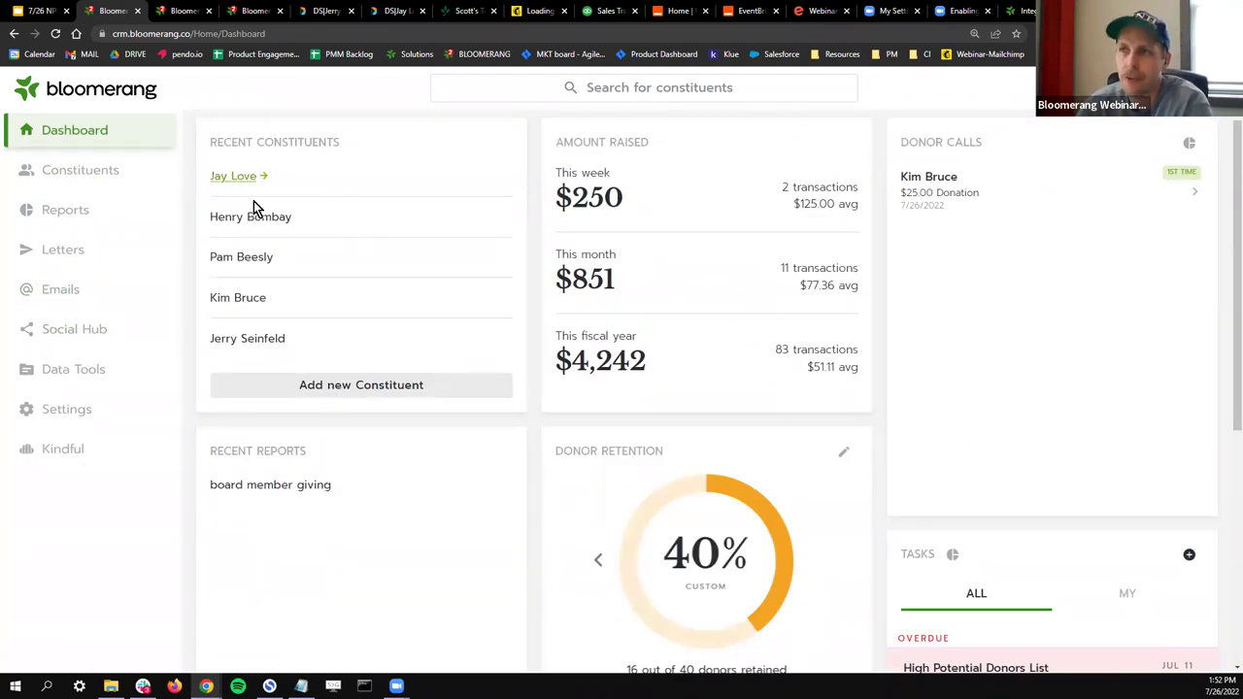
{"action": "scroll", "coordinate": [253, 461], "scroll_direction": "down", "scroll_amount": 1}
{"action": "scroll", "coordinate": [355, 374], "scroll_direction": "down", "scroll_amount": 2}
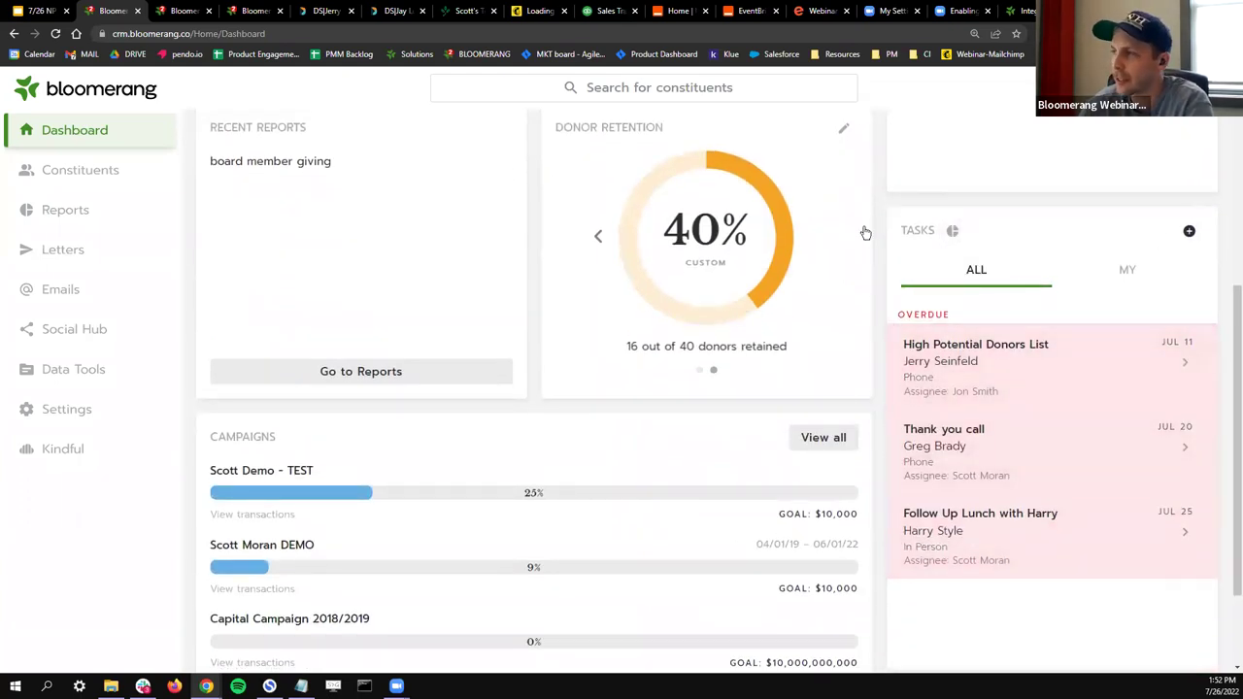
{"action": "left_click", "coordinate": [1086, 279]}
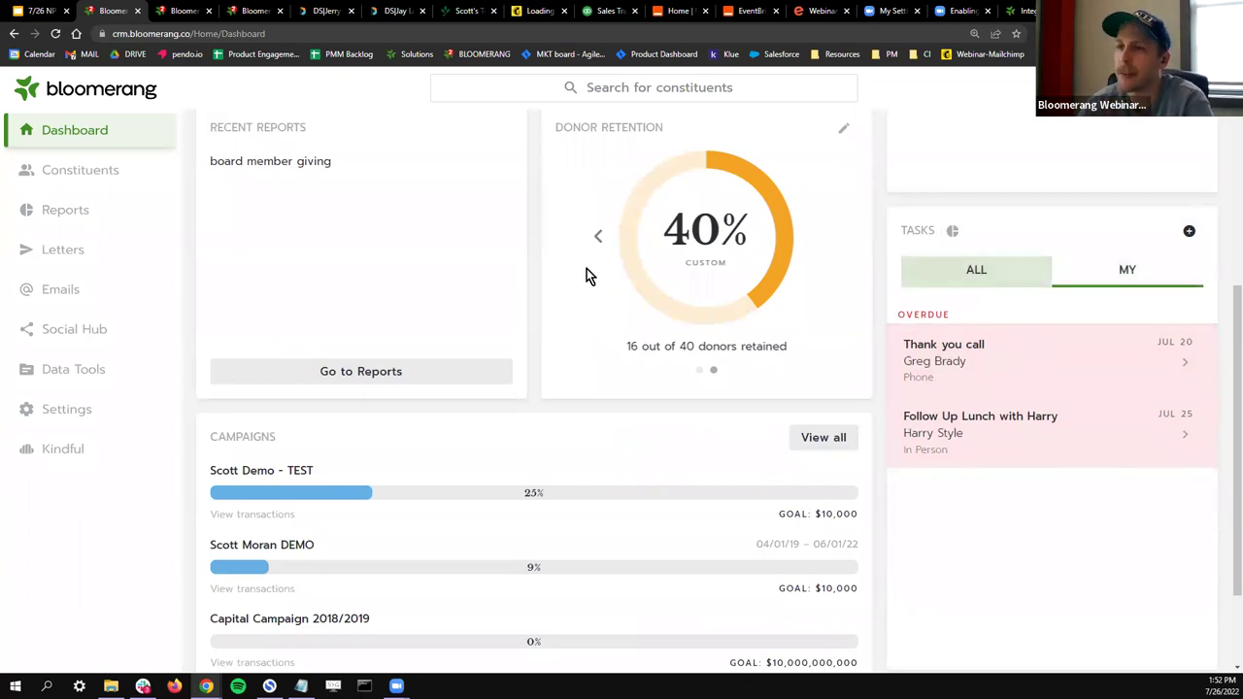
{"action": "scroll", "coordinate": [621, 262], "scroll_direction": "down", "scroll_amount": 1}
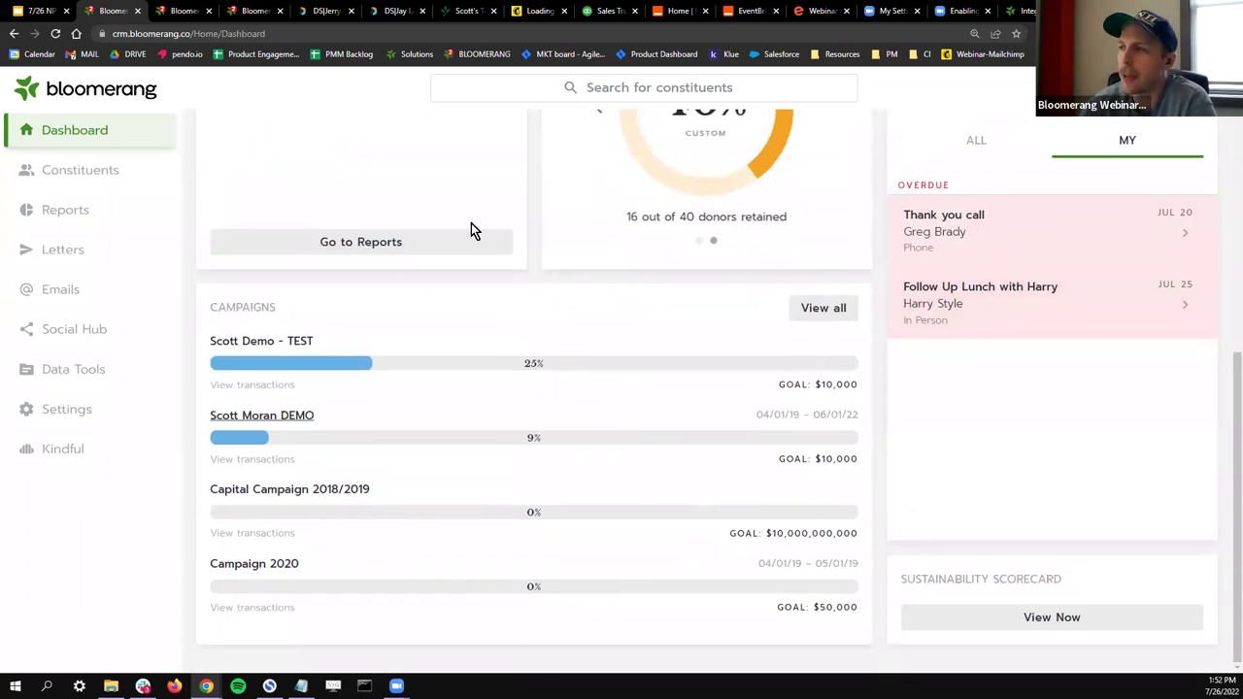
{"action": "mouse_move", "coordinate": [434, 357]}
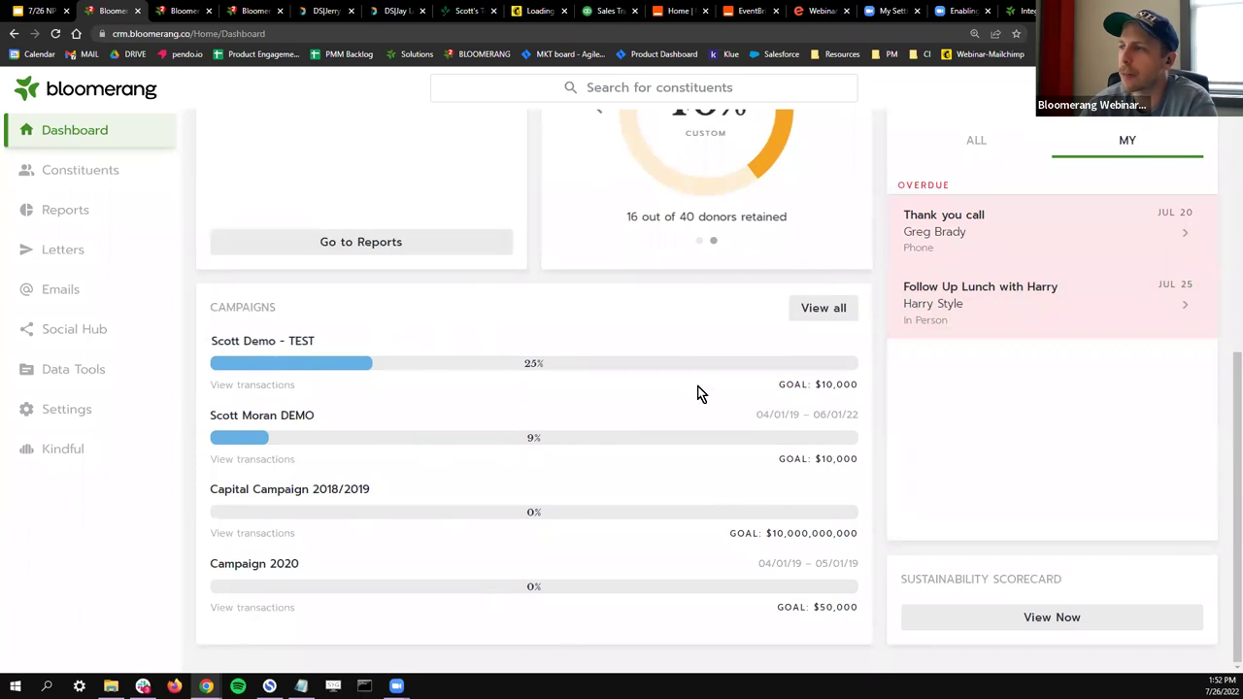
{"action": "scroll", "coordinate": [827, 442], "scroll_direction": "up", "scroll_amount": 4}
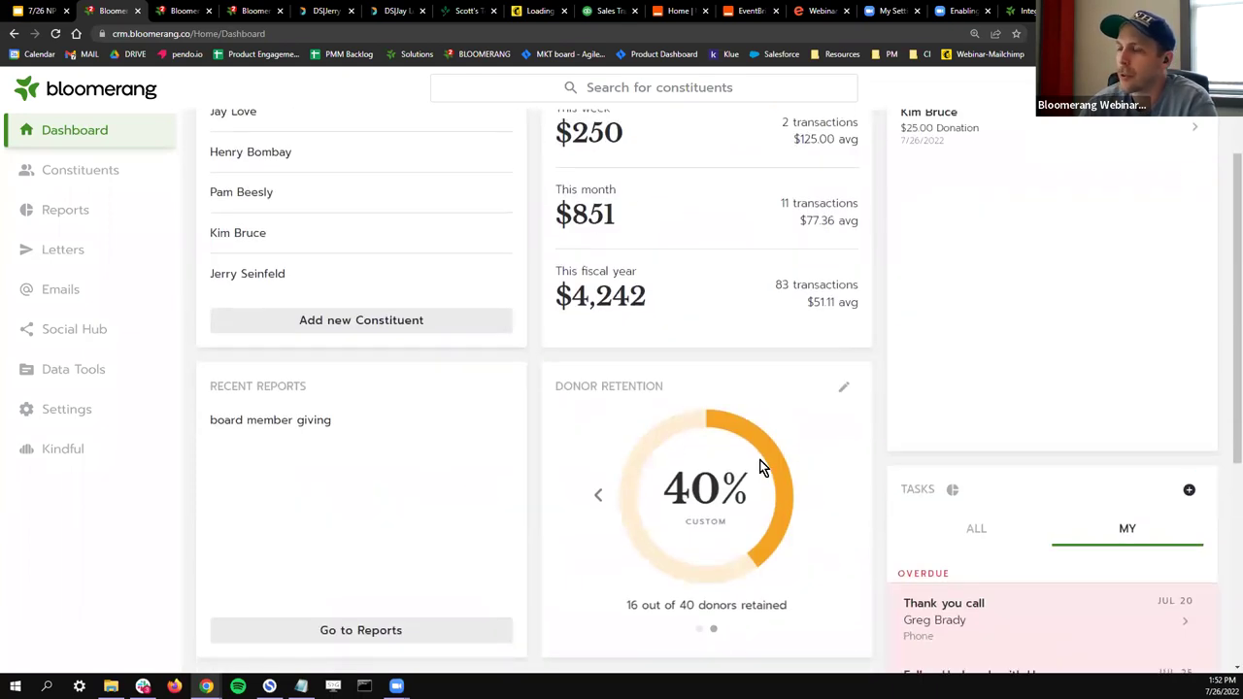
{"action": "scroll", "coordinate": [413, 309], "scroll_direction": "up", "scroll_amount": 2}
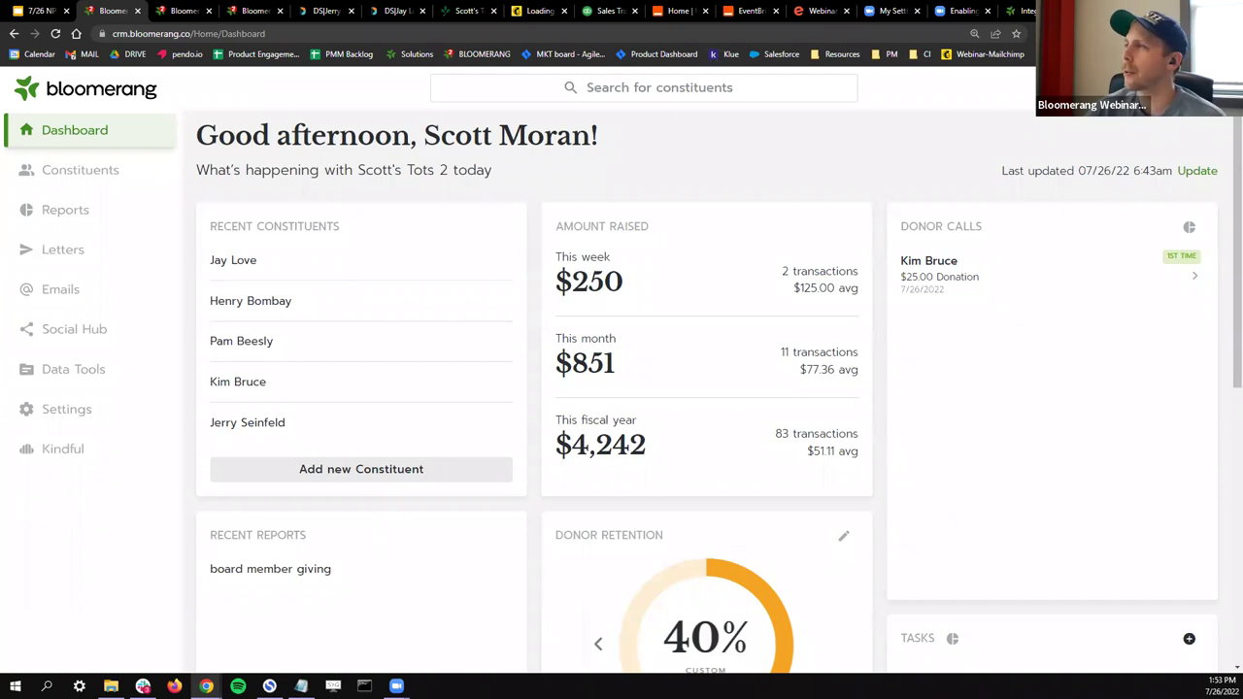
Open the help menu, then open the top recent constituent's record.
{"action": "left_click", "coordinate": [1107, 88]}
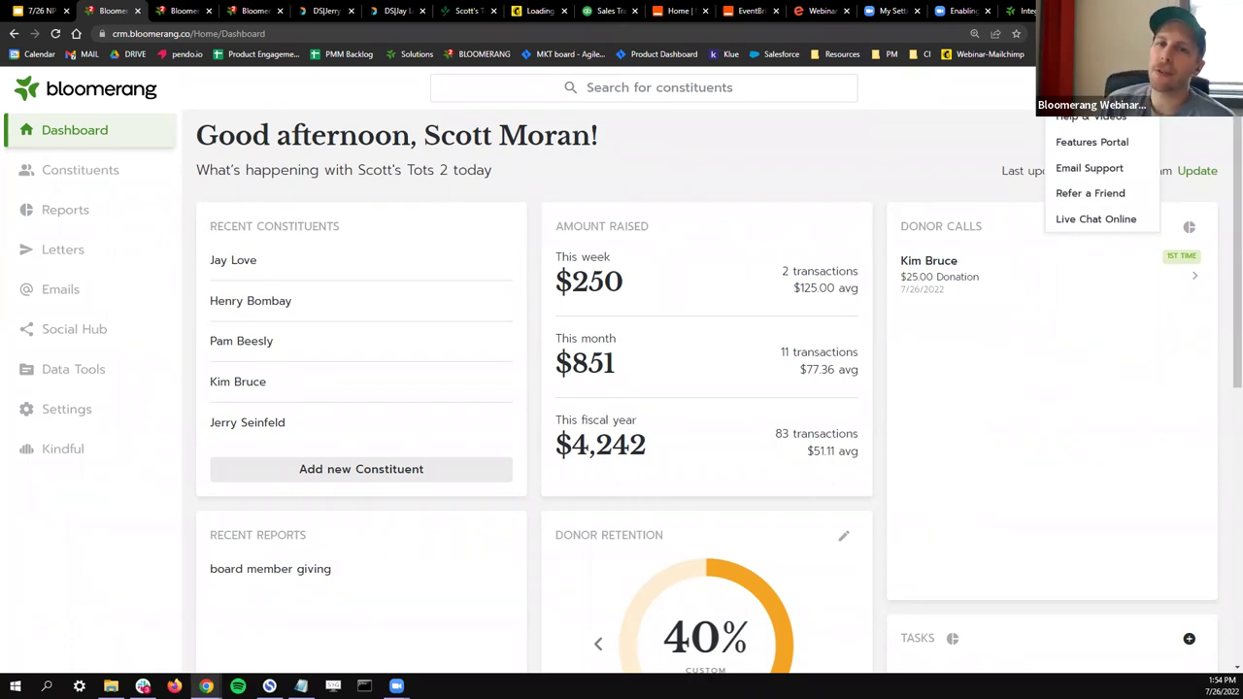
{"action": "left_click", "coordinate": [231, 260]}
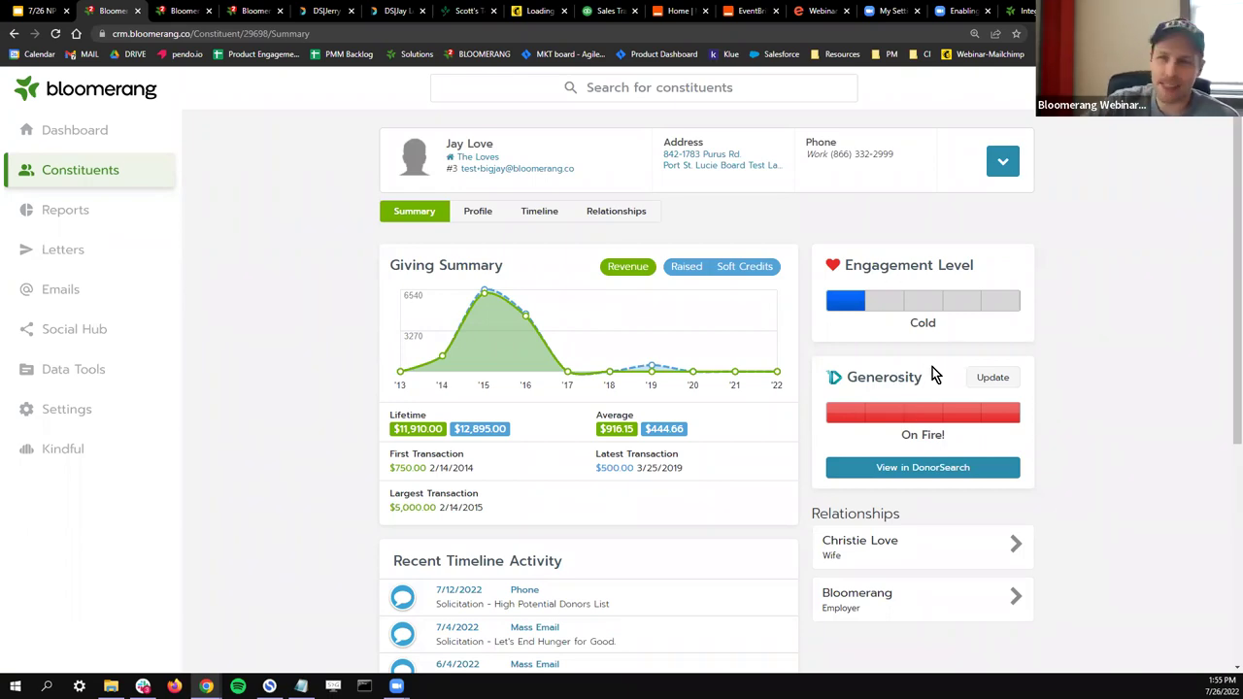
Scroll the giving summary and engagement page, then open the help and support menu.
{"action": "scroll", "coordinate": [932, 367], "scroll_direction": "down", "scroll_amount": 1}
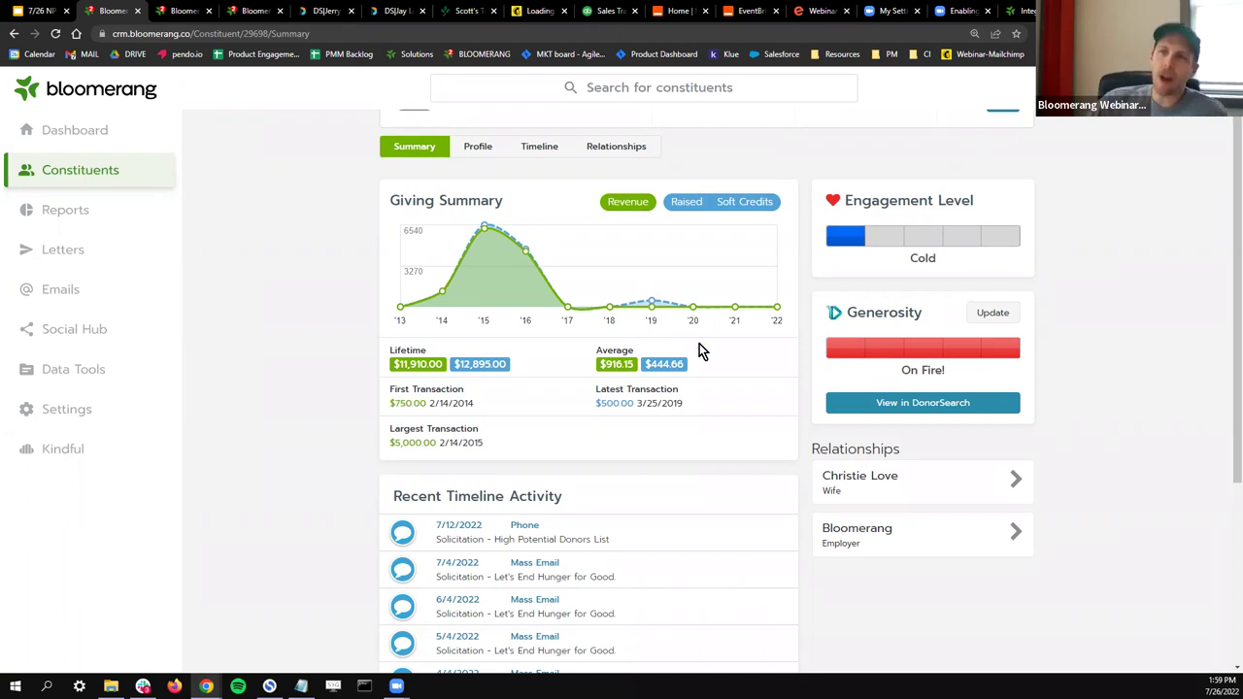
{"action": "left_click", "coordinate": [1097, 87]}
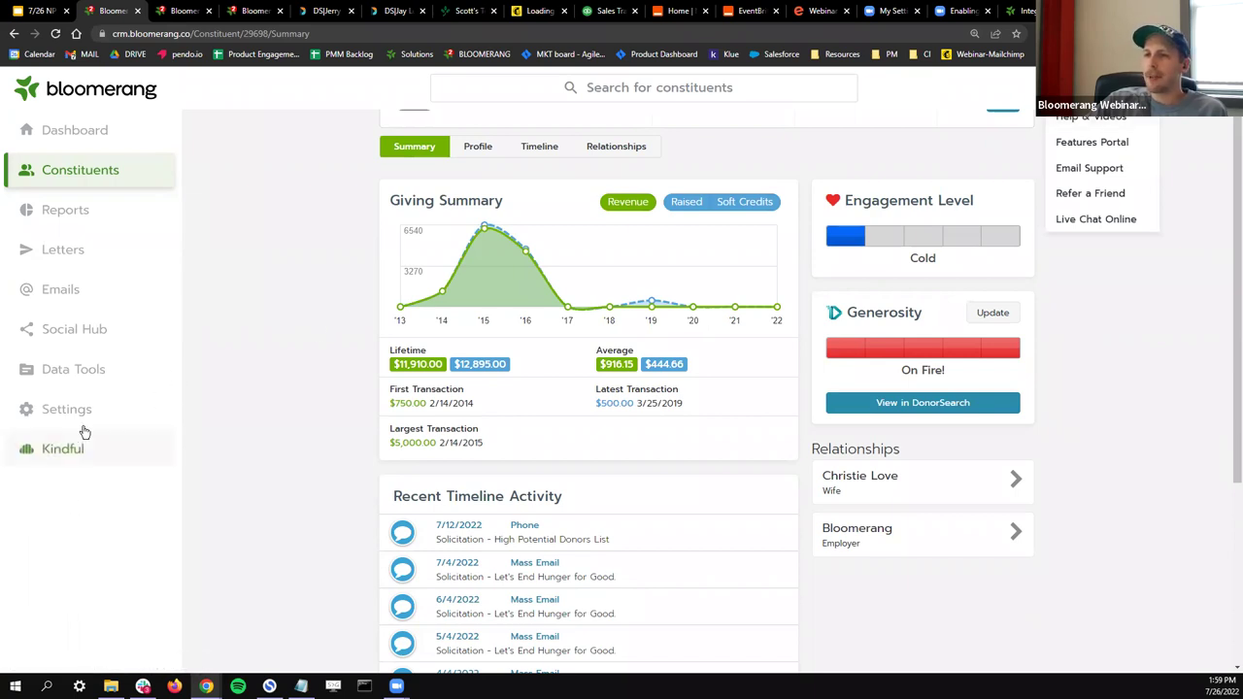
Open Kindful, cancel the Payments Processor prompt, reopen help, and return to the Dashboard.
{"action": "left_click", "coordinate": [58, 456]}
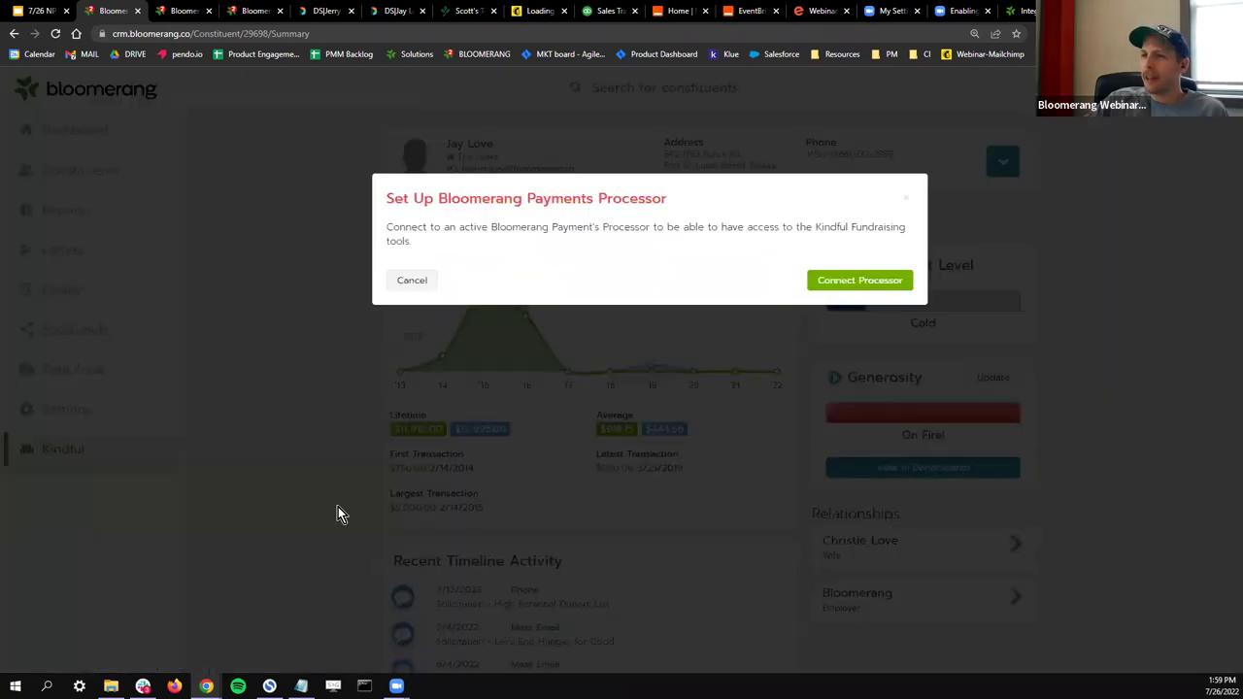
{"action": "left_click", "coordinate": [411, 281]}
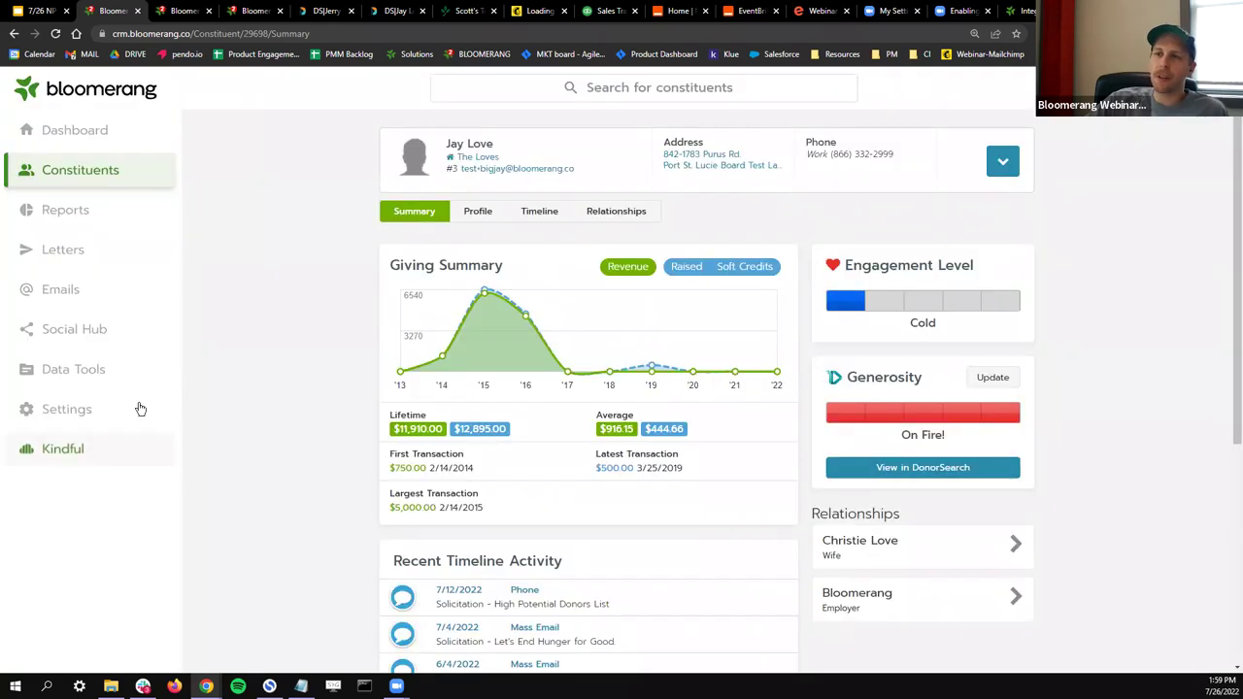
{"action": "left_click", "coordinate": [1097, 88]}
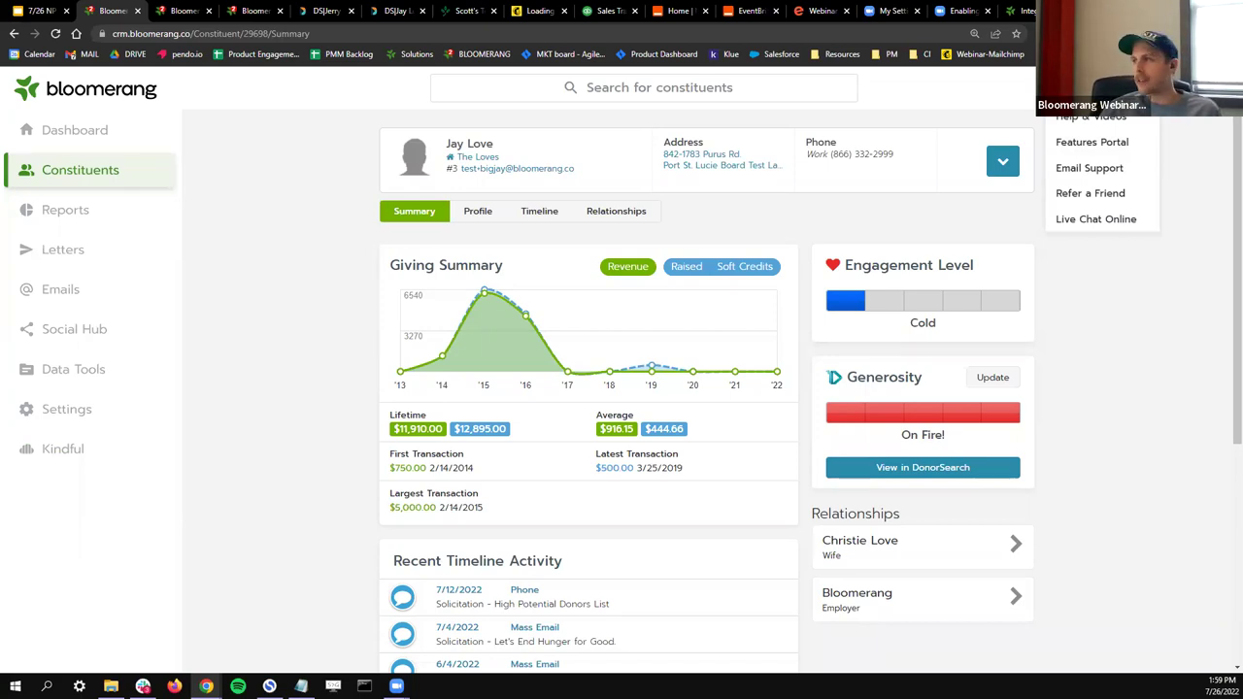
{"action": "left_click", "coordinate": [69, 136]}
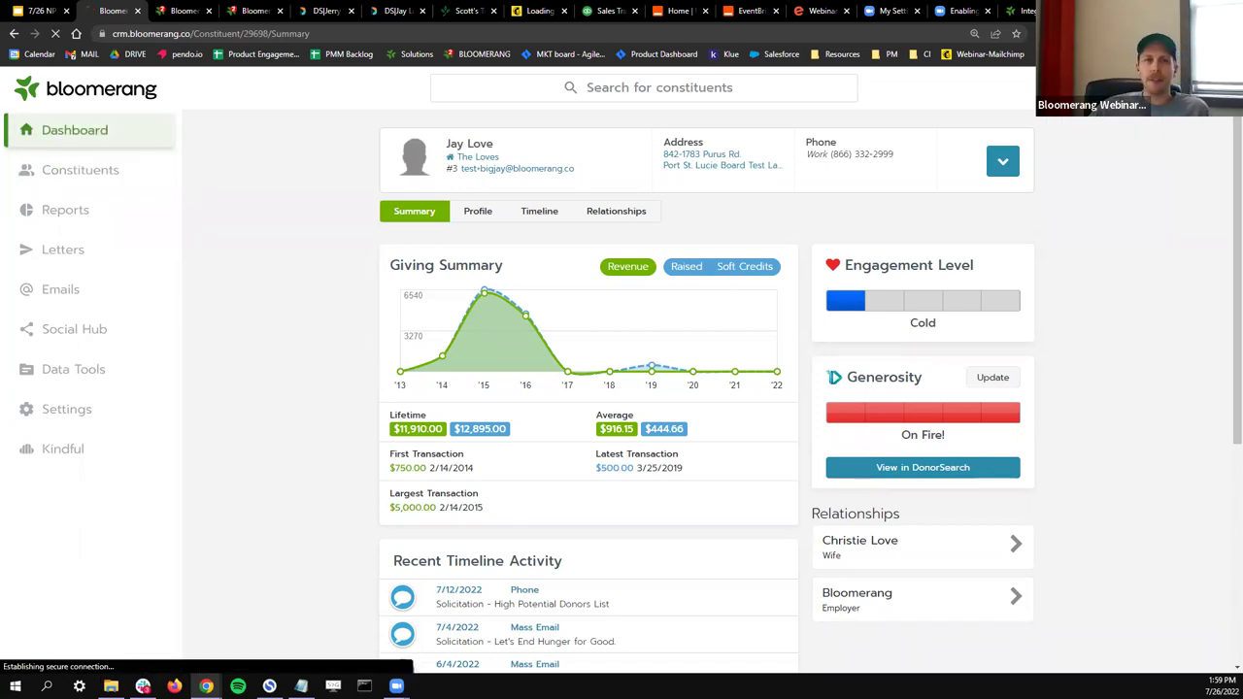